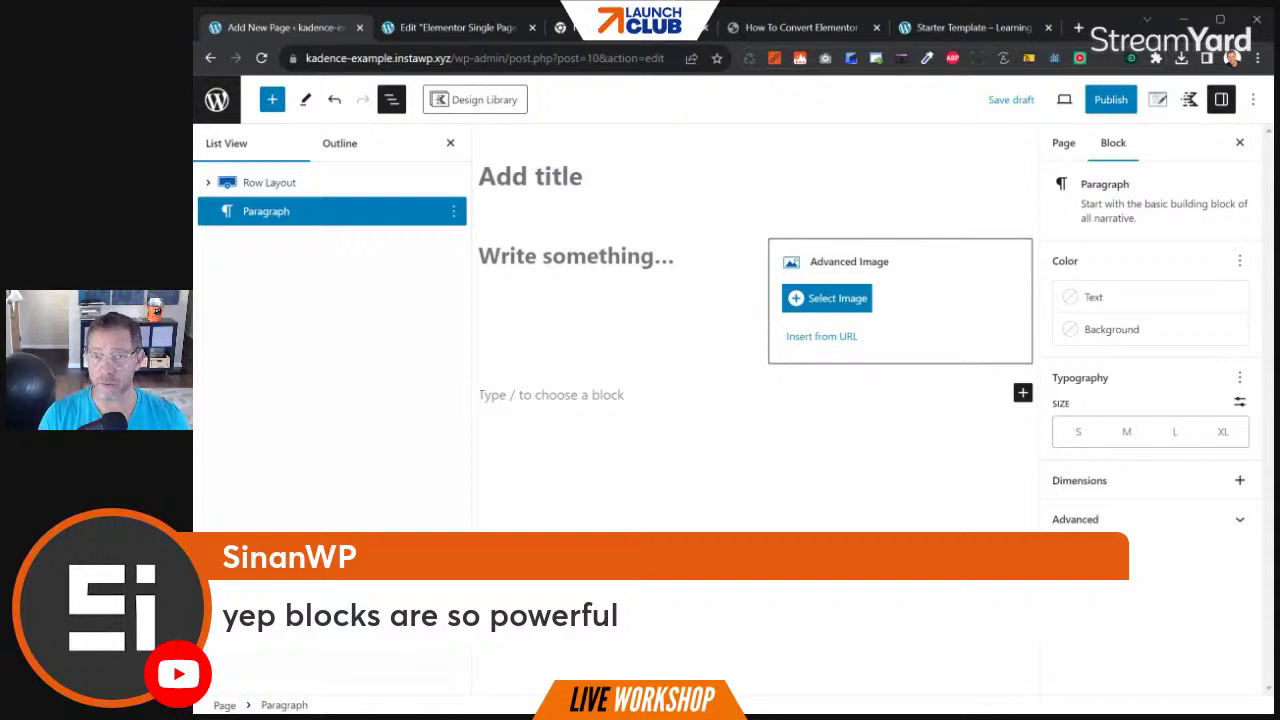
Insert a core Row block below the Row Layout block and open its style settings
{"action": "type", "text": "/ro"}
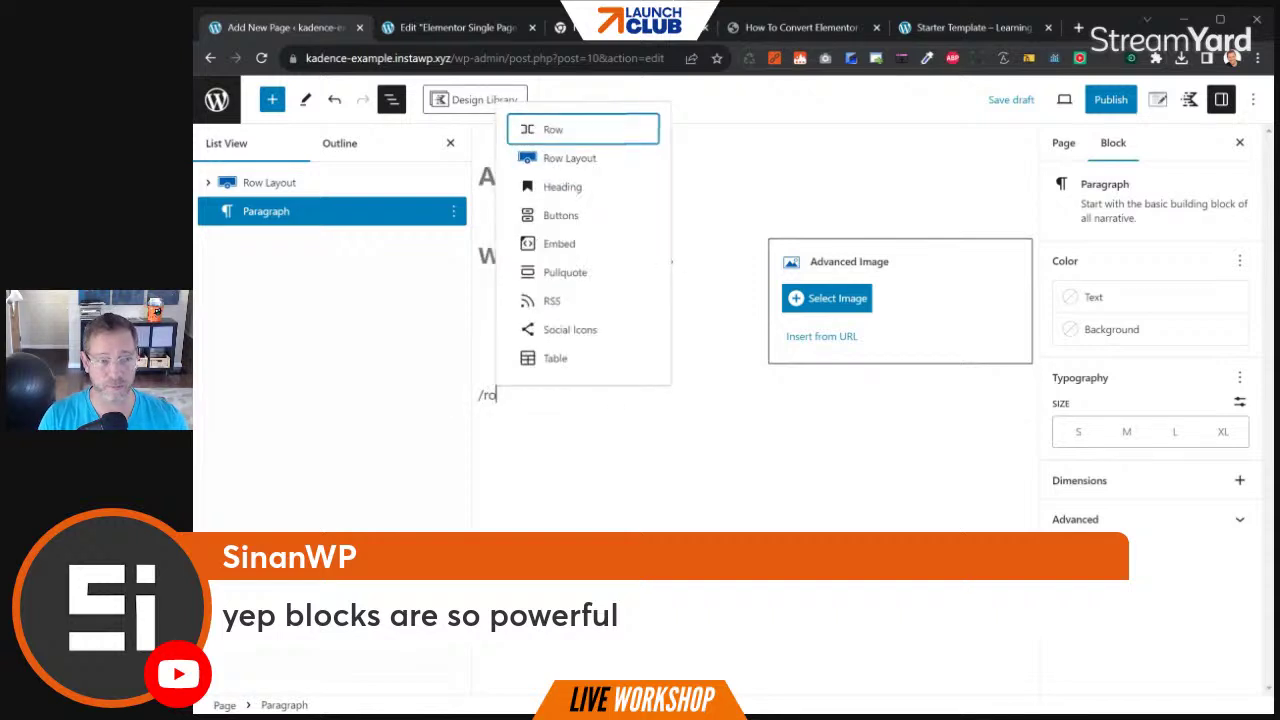
{"action": "key", "text": "Return"}
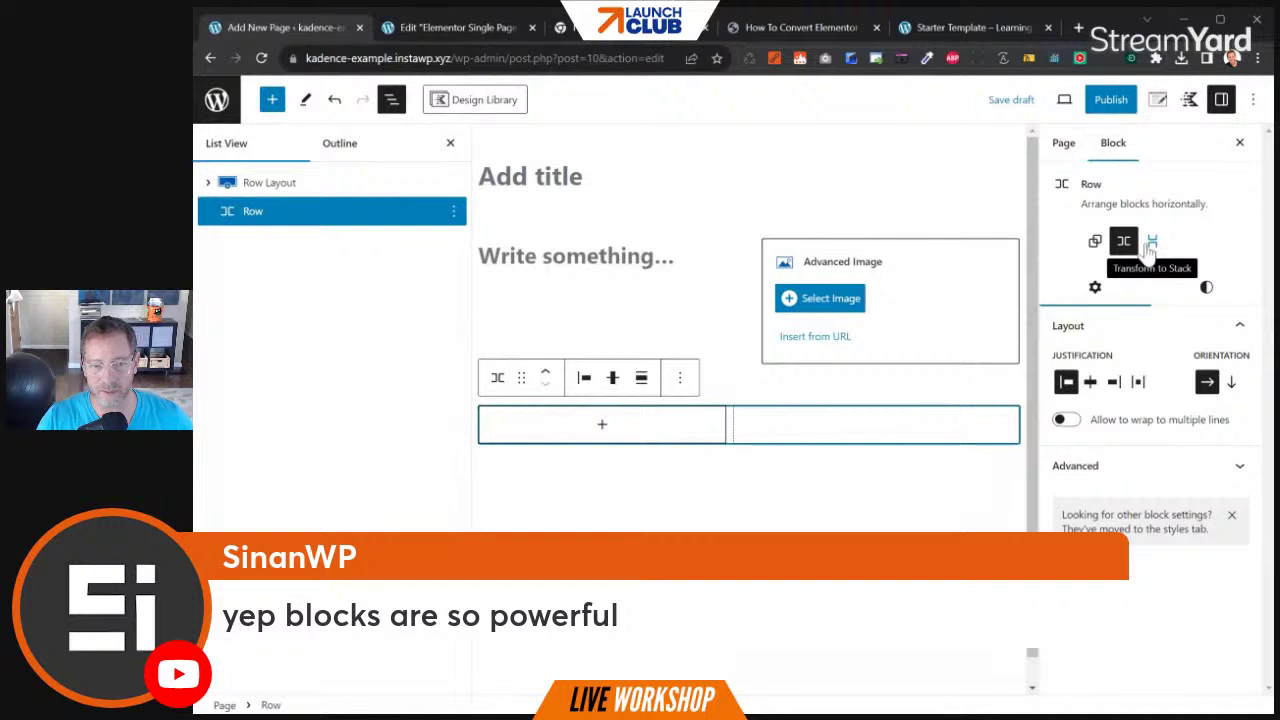
{"action": "left_click", "coordinate": [1206, 288]}
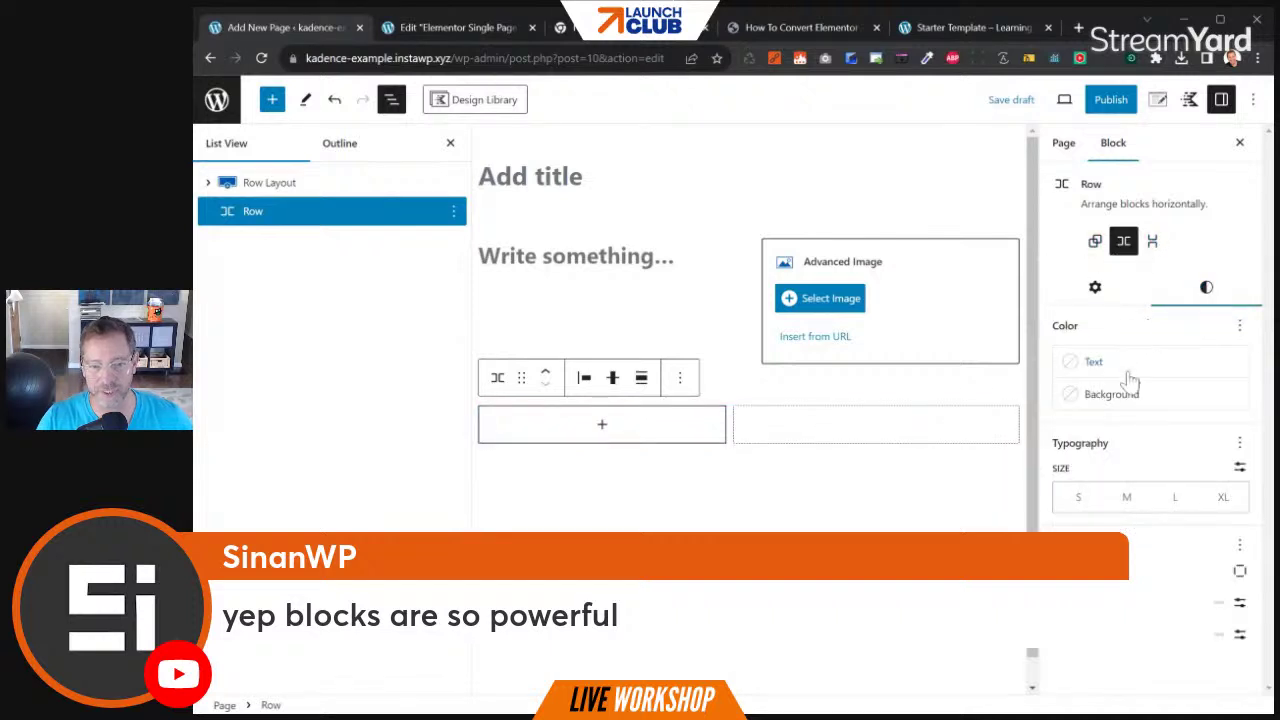
Compare the Row Layout block's settings with the image and outer container settings in the Elementor editor
{"action": "left_click", "coordinate": [331, 185]}
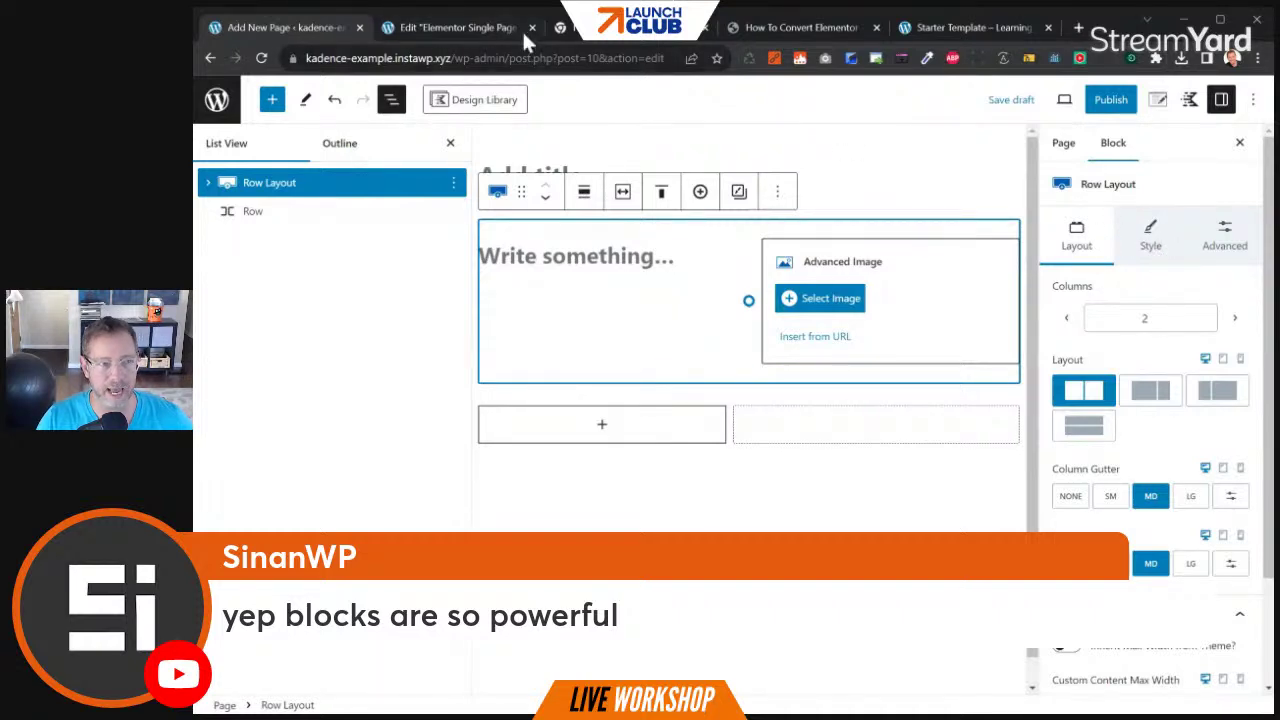
{"action": "left_click", "coordinate": [494, 31]}
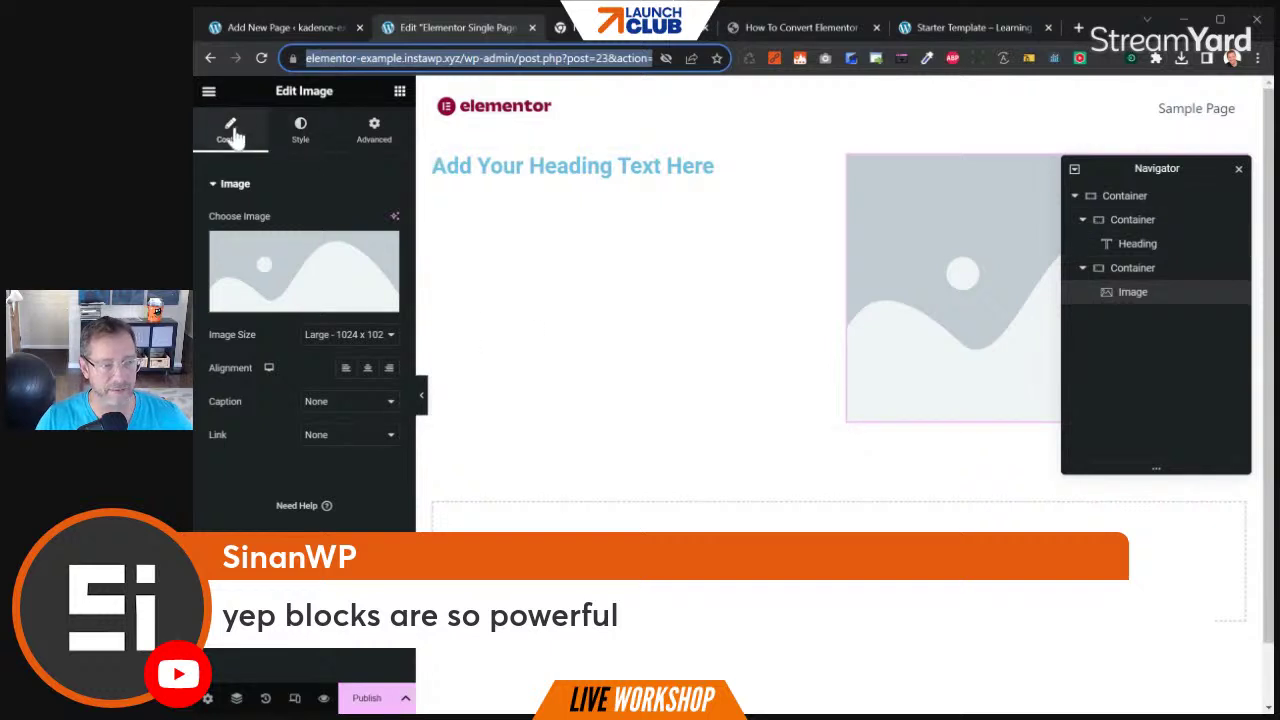
{"action": "left_click", "coordinate": [300, 130]}
{"action": "left_click", "coordinate": [374, 130]}
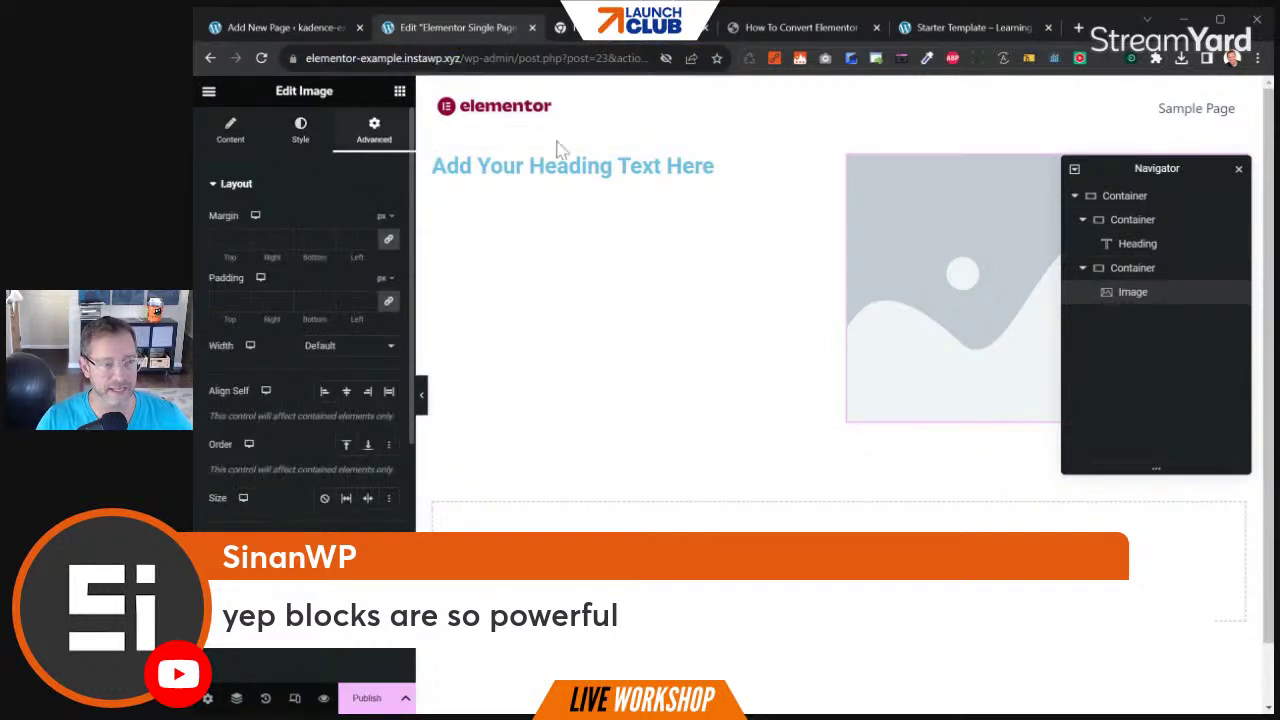
{"action": "left_click", "coordinate": [1137, 199]}
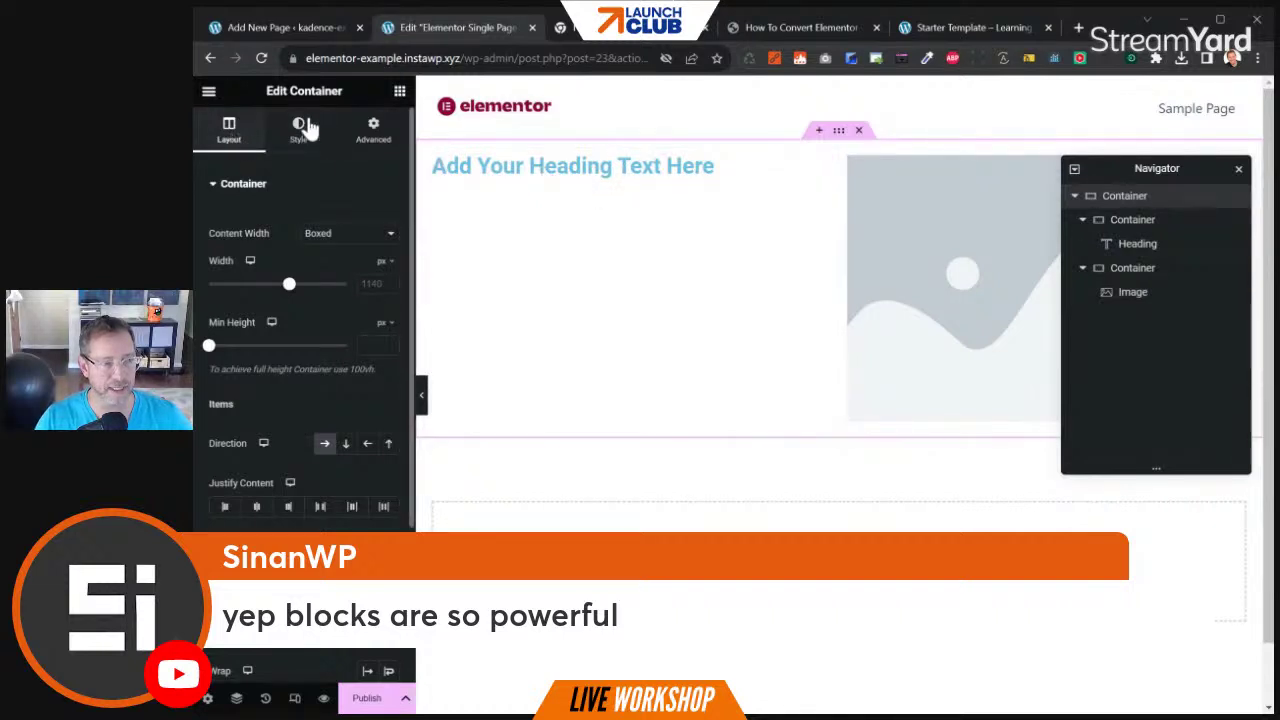
{"action": "scroll", "coordinate": [319, 213], "scroll_direction": "down", "scroll_amount": 4}
{"action": "scroll", "coordinate": [312, 345], "scroll_direction": "up", "scroll_amount": 4}
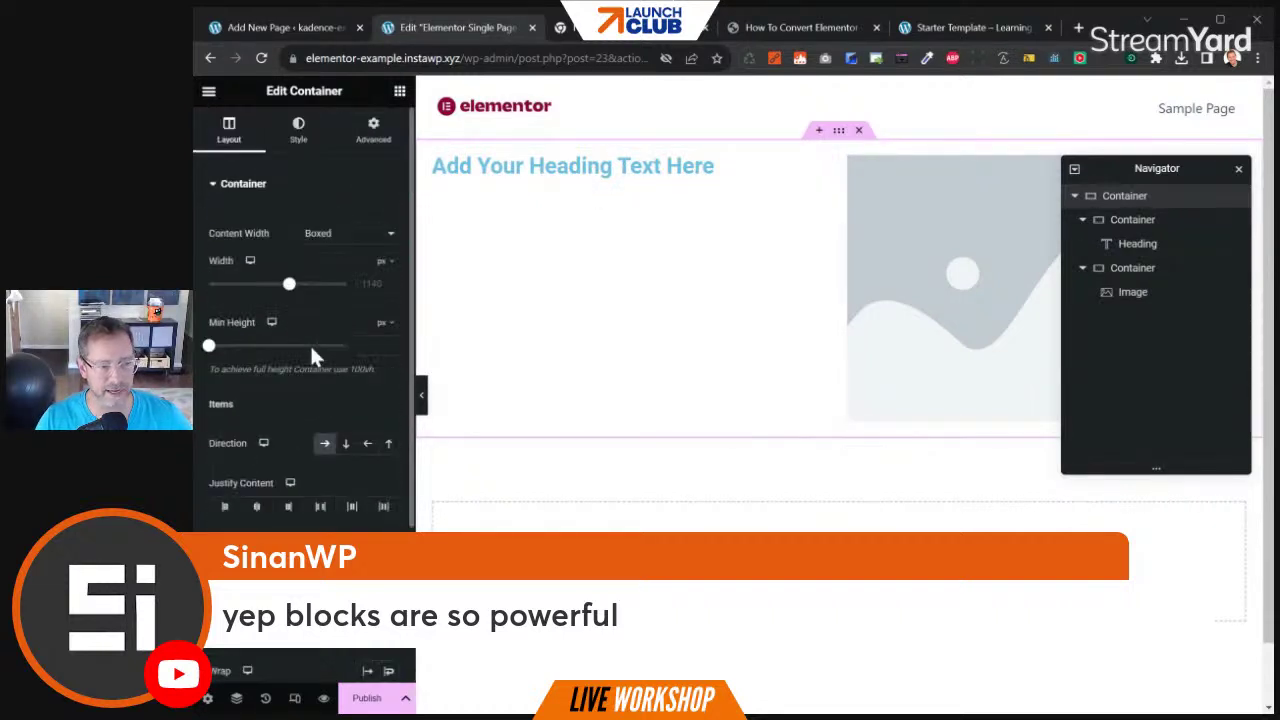
{"action": "left_click", "coordinate": [330, 150]}
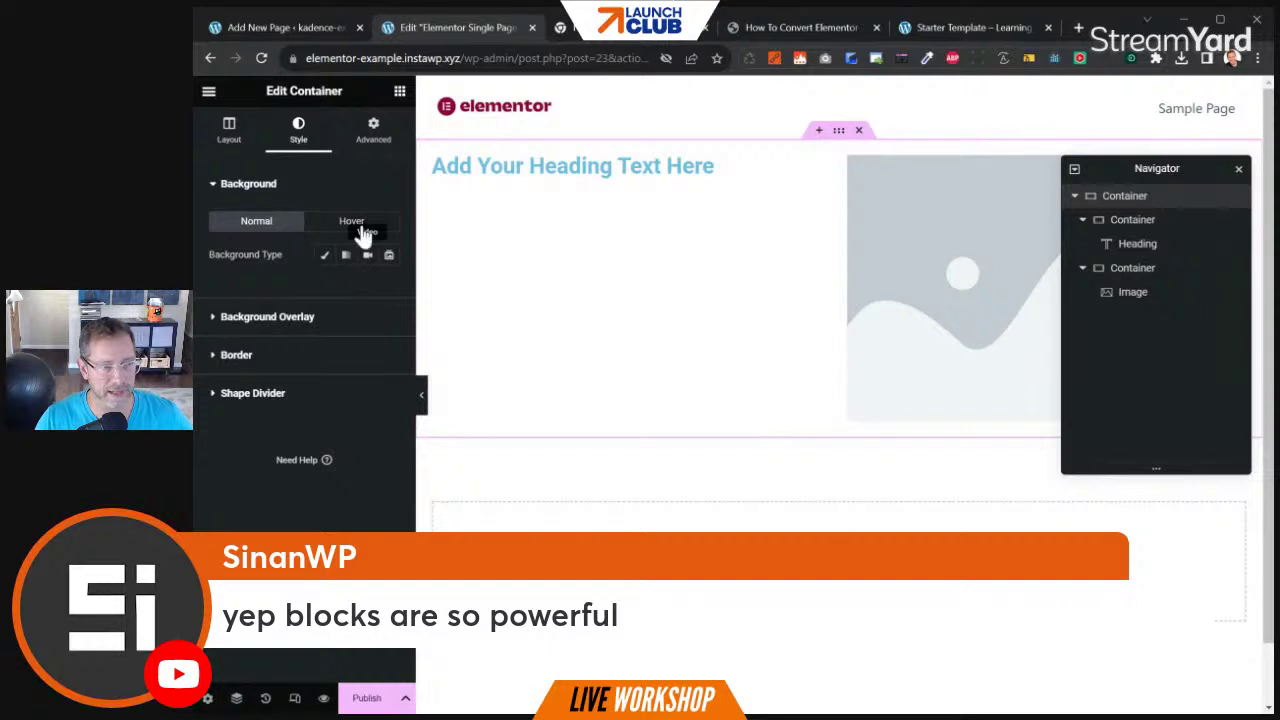
Return to the Kadence page and review the Row Layout block's style and advanced settings
{"action": "left_click", "coordinate": [292, 27]}
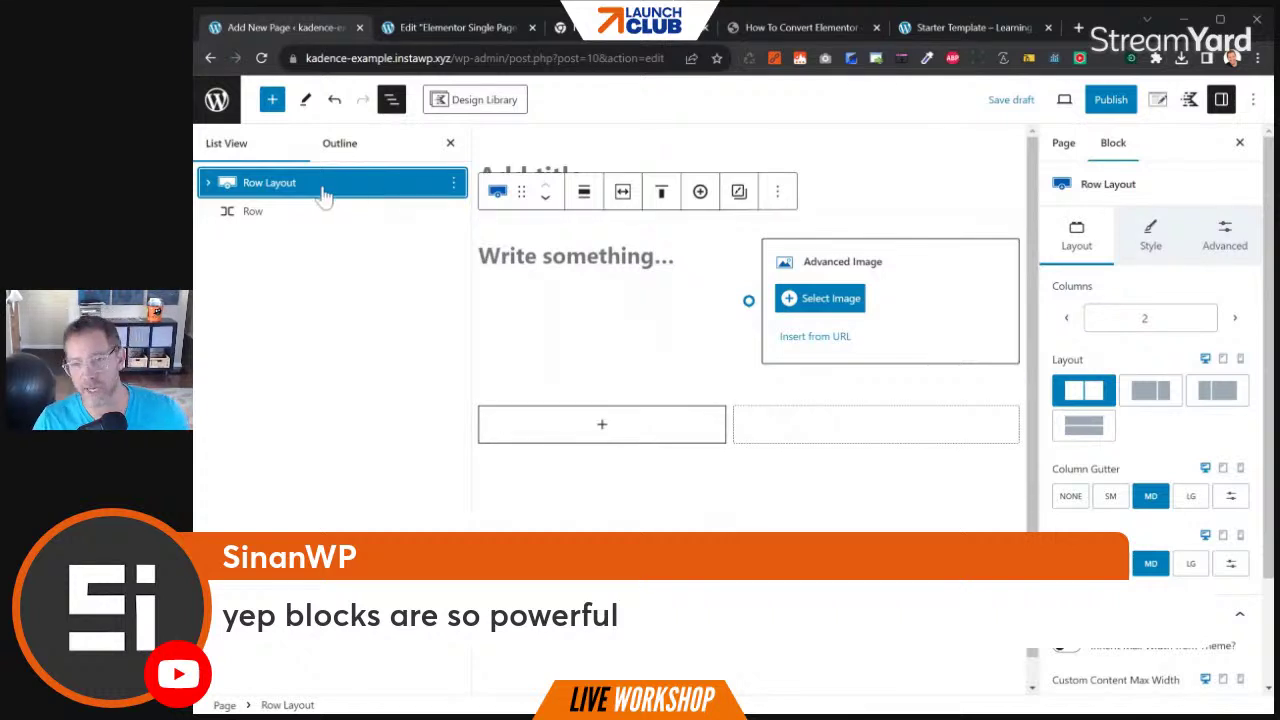
{"action": "left_click", "coordinate": [1155, 243]}
{"action": "left_click", "coordinate": [1222, 250]}
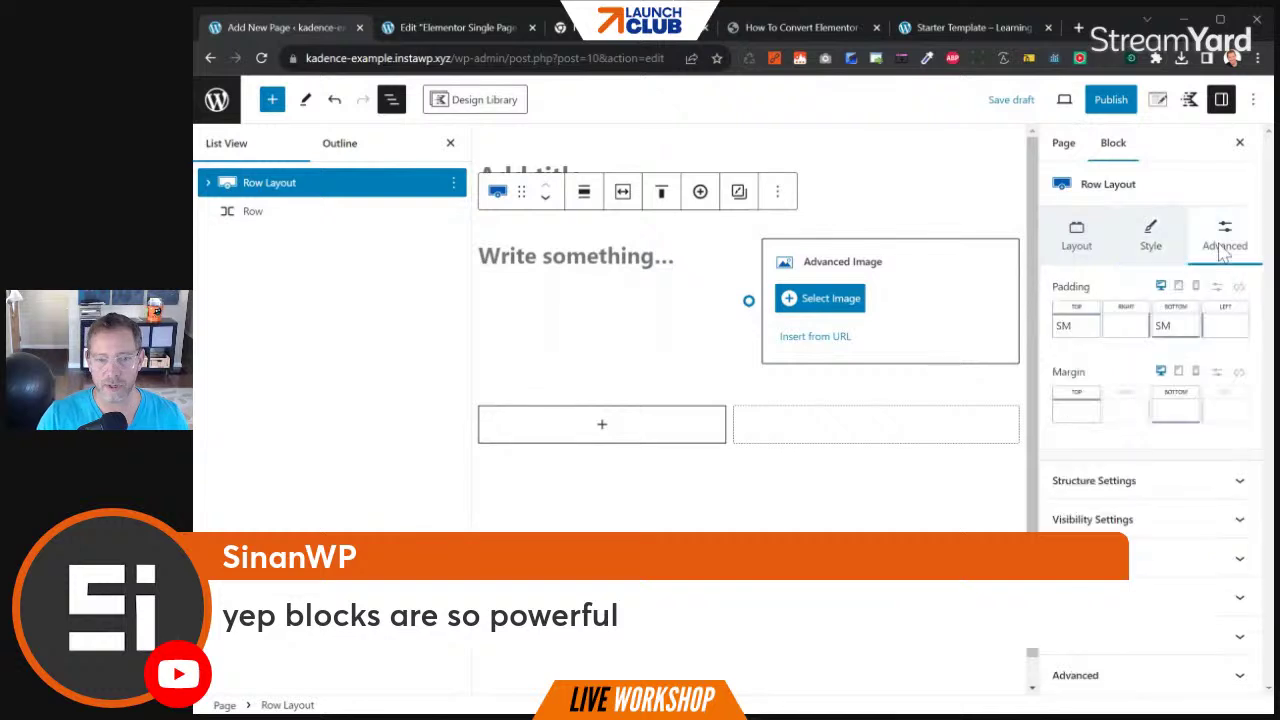
Add a paragraph block inside the Row block with the text "asdfasf"
{"action": "left_click", "coordinate": [315, 215]}
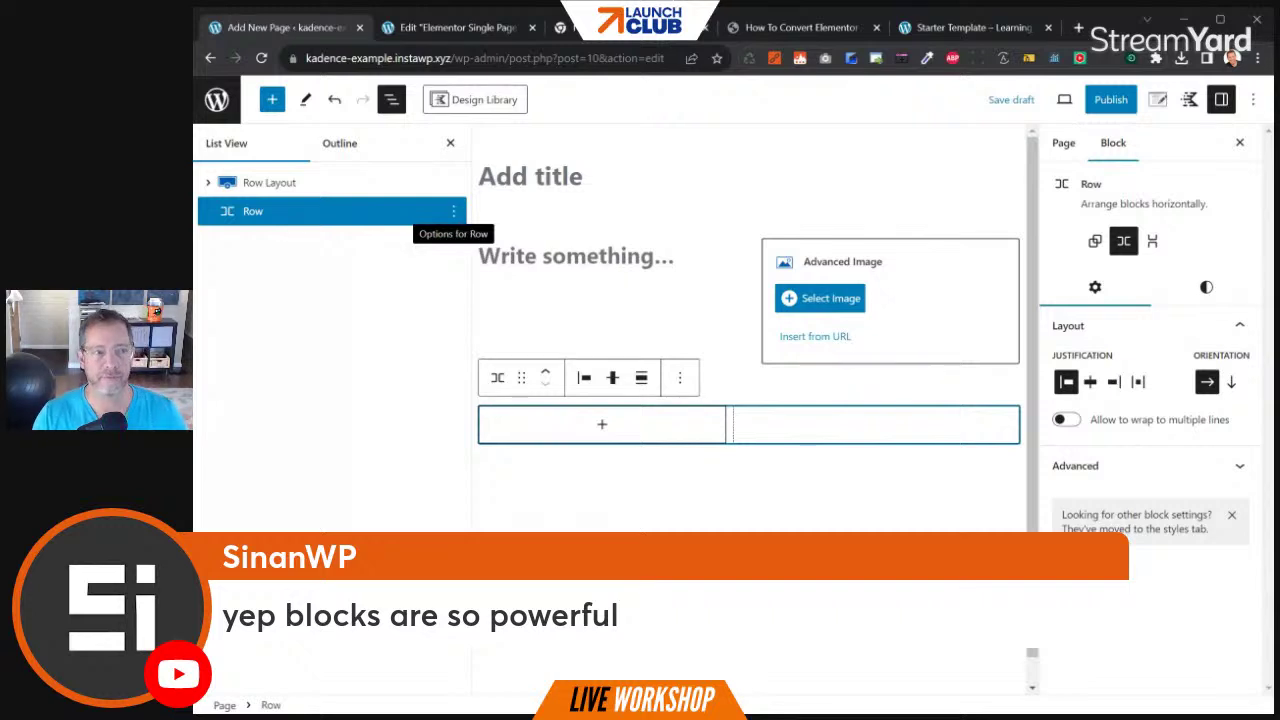
{"action": "left_click", "coordinate": [603, 430]}
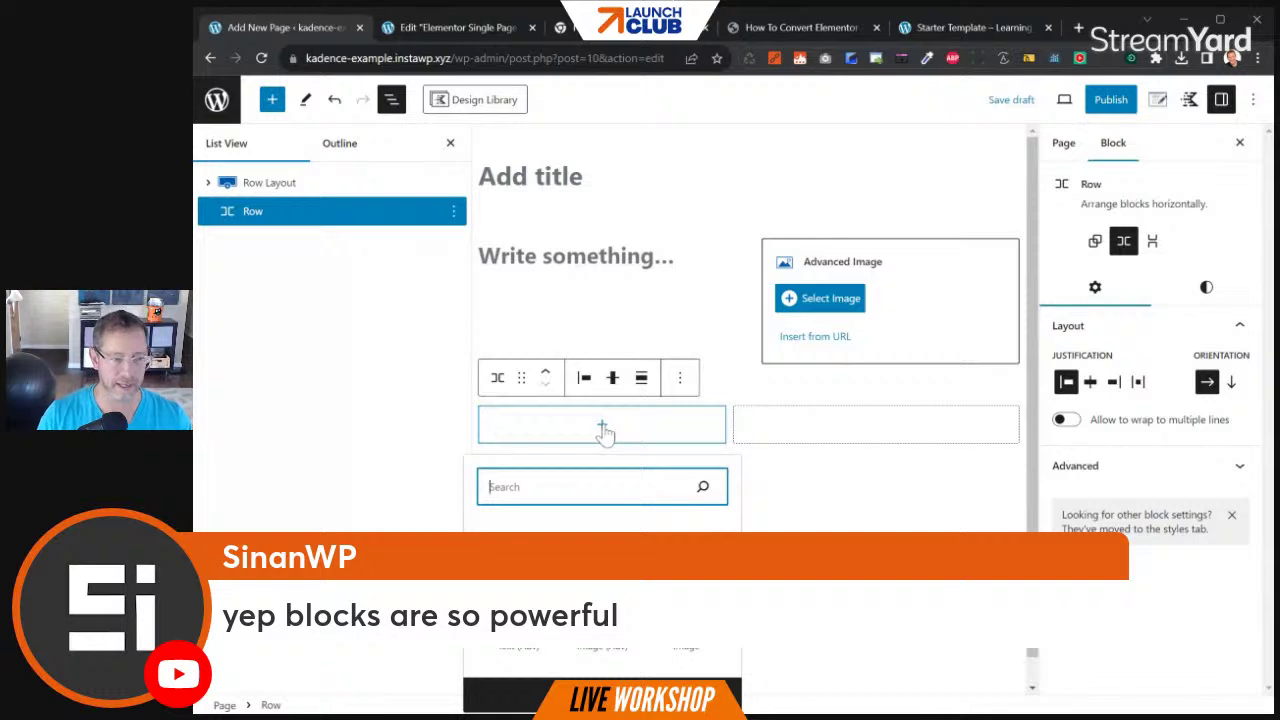
{"action": "left_click", "coordinate": [608, 560]}
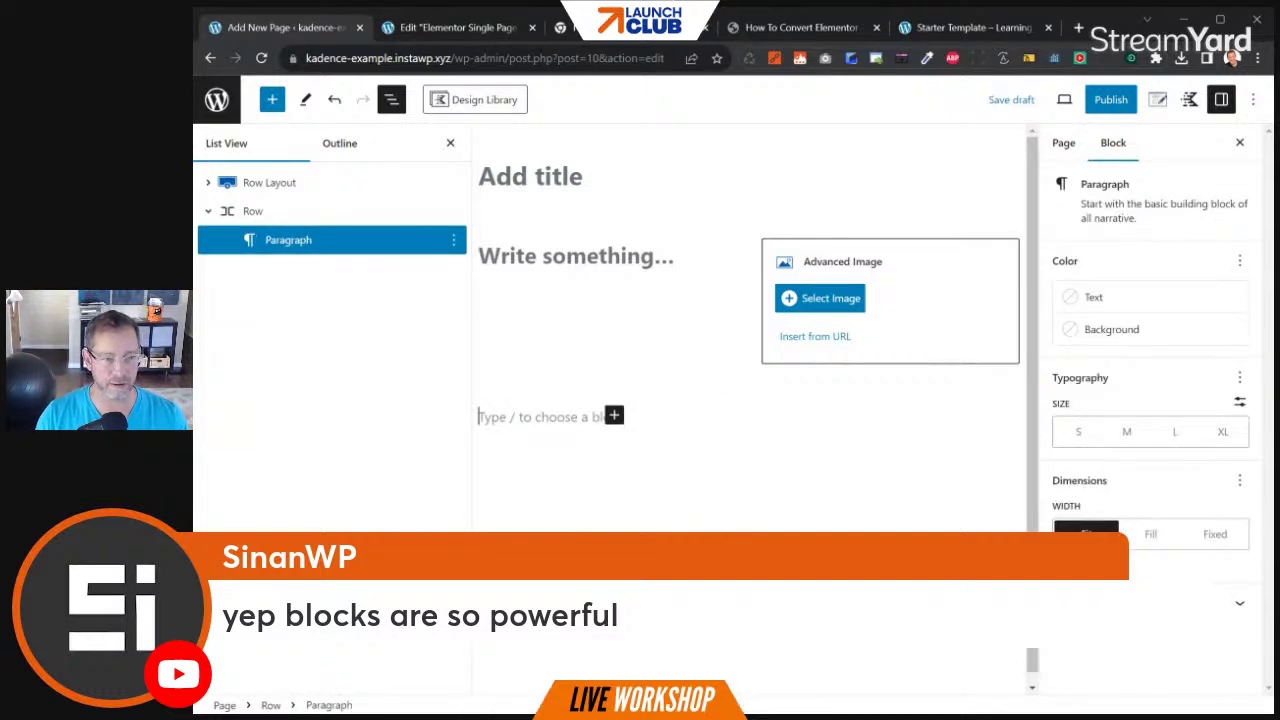
{"action": "type", "text": "asdfasf"}
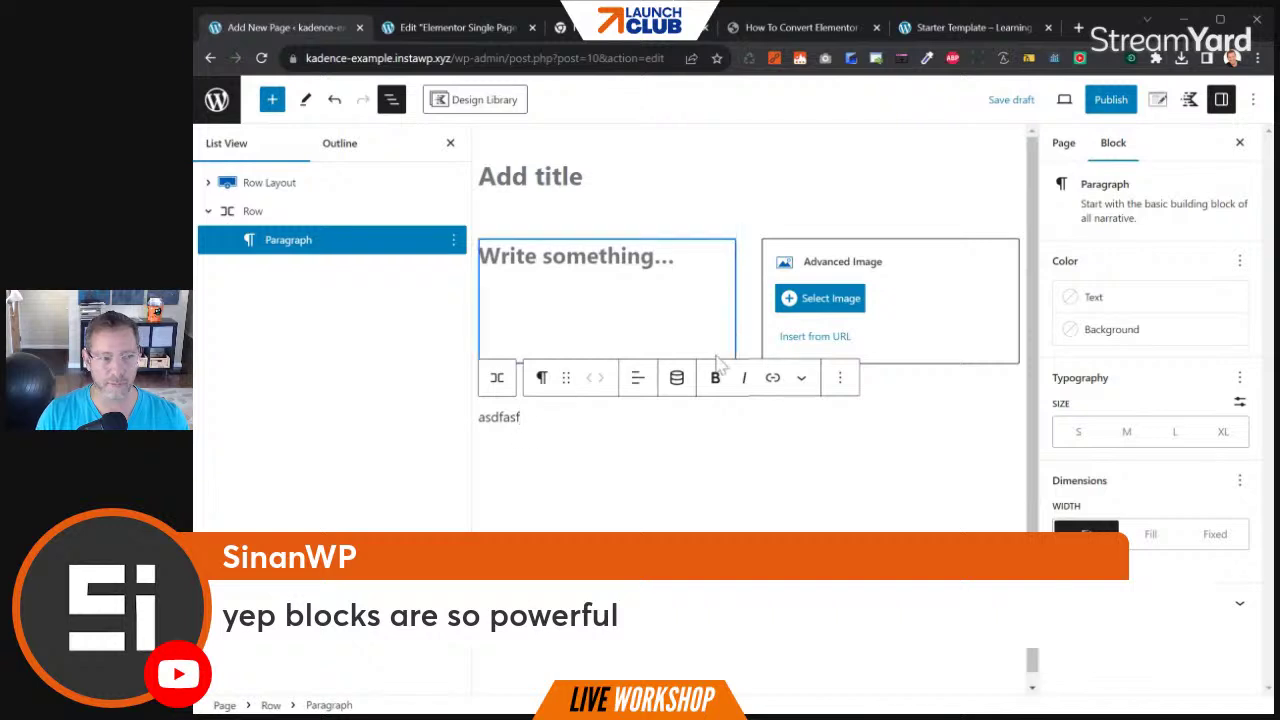
Transform the "asdfasf" paragraph into a Heading block and change its HTML tag to paragraph
{"action": "left_click", "coordinate": [540, 385]}
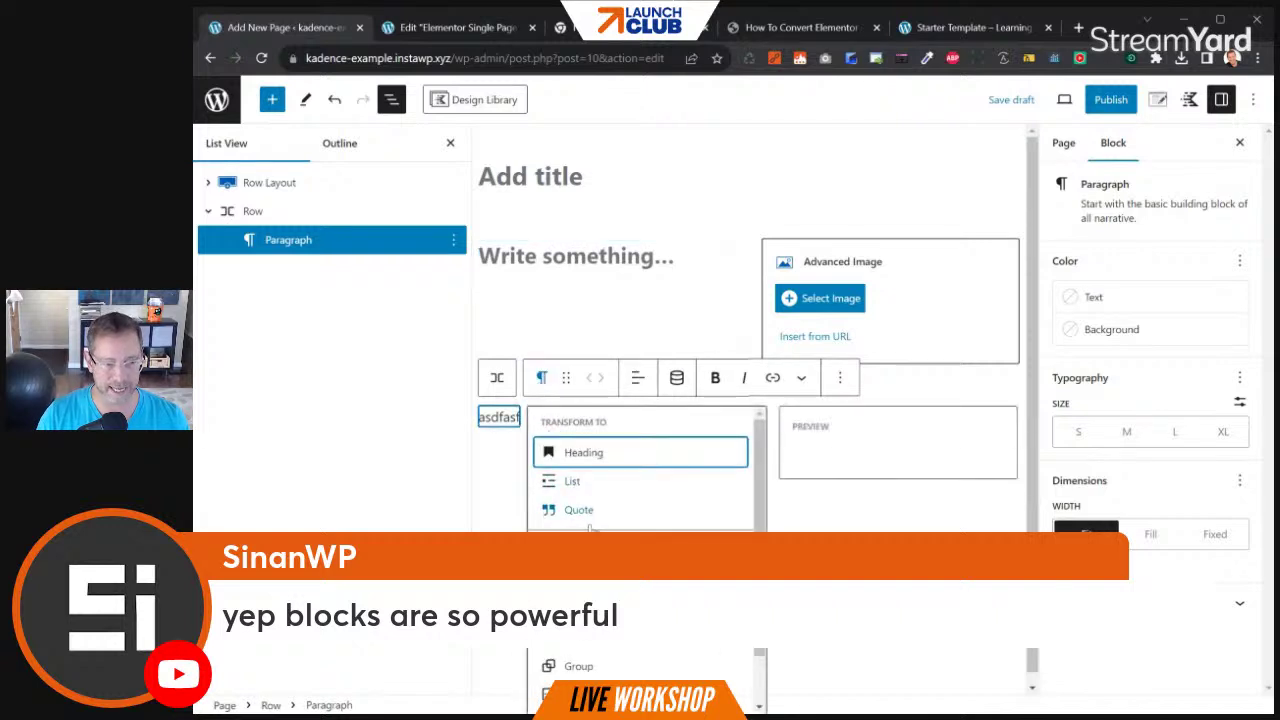
{"action": "left_click", "coordinate": [578, 458]}
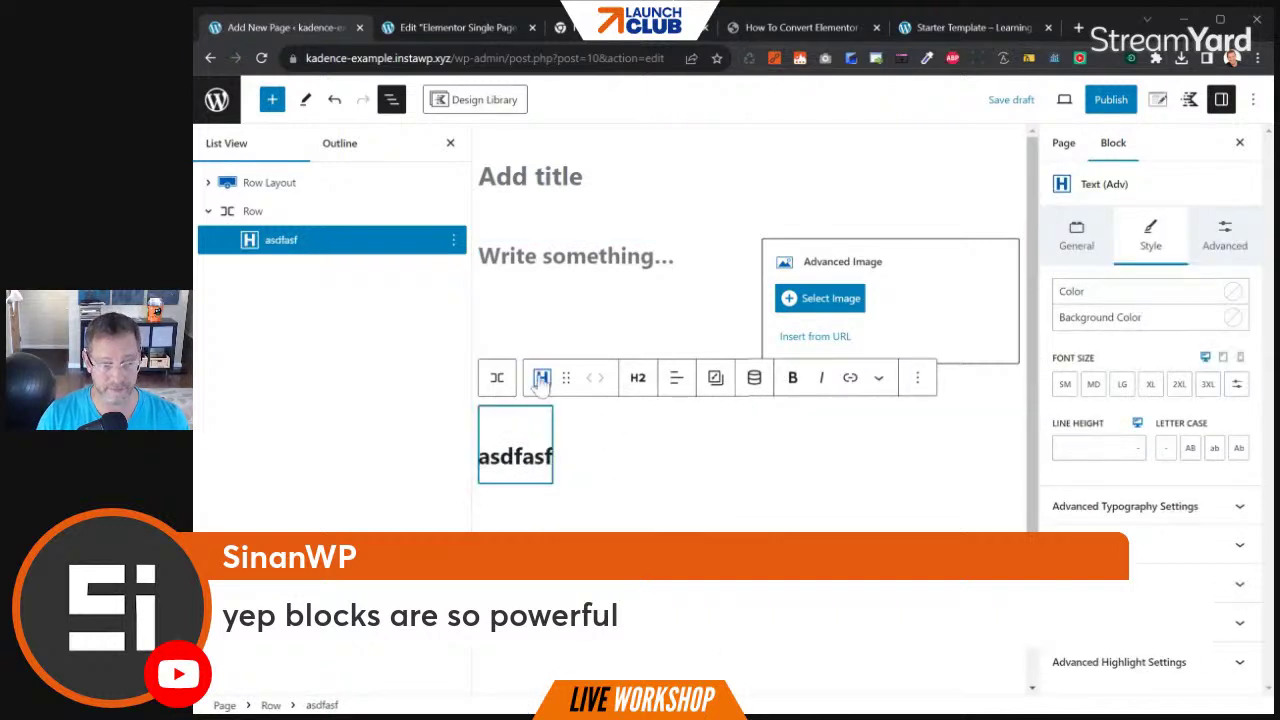
{"action": "left_click", "coordinate": [637, 381]}
{"action": "left_click", "coordinate": [672, 657]}
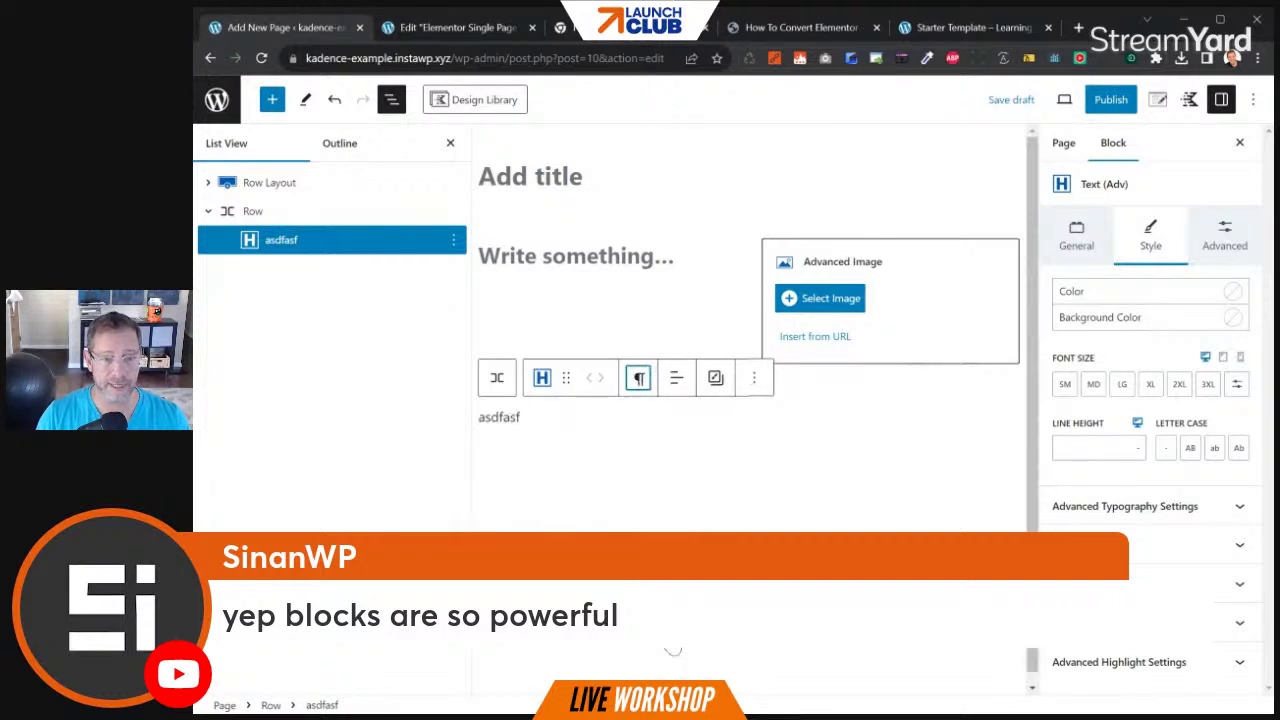
Review the general, style and advanced settings of the "asdfasf" text block
{"action": "left_click", "coordinate": [1080, 236]}
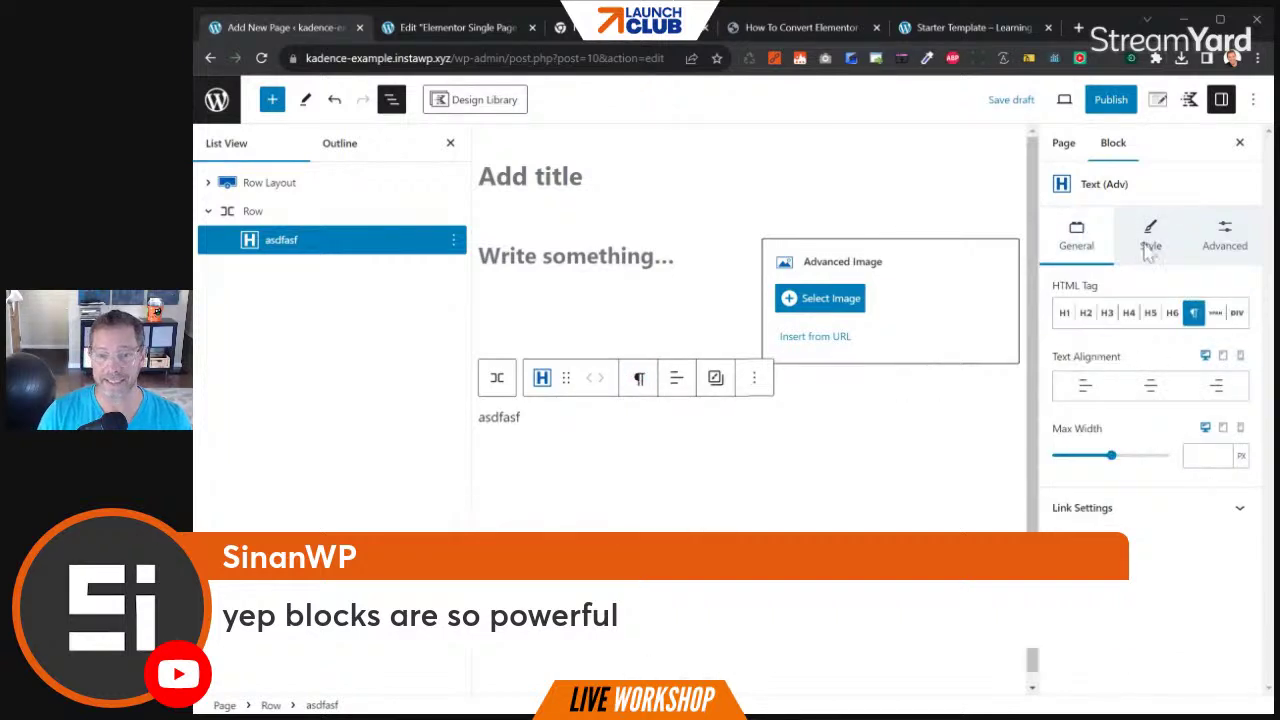
{"action": "left_click", "coordinate": [1150, 250]}
{"action": "left_click", "coordinate": [1226, 248]}
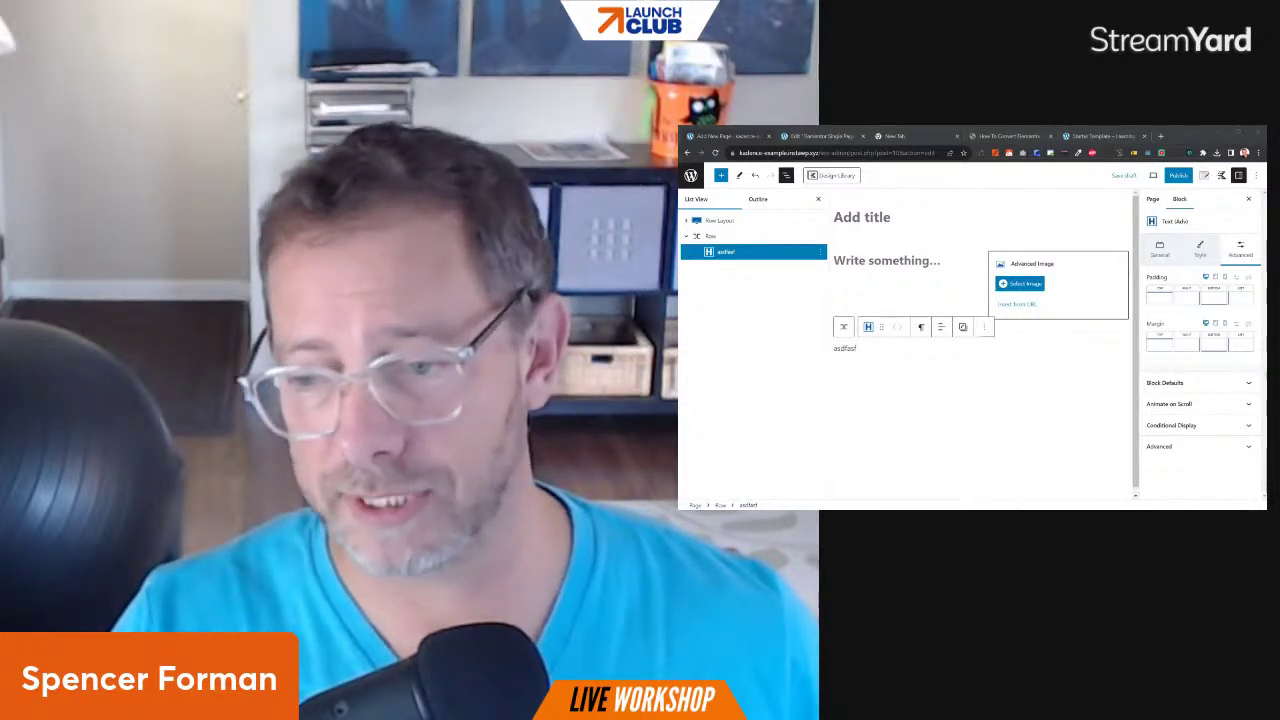
Search Google for "elementor.com examples" in a new browser tab
{"action": "left_click", "coordinate": [820, 137]}
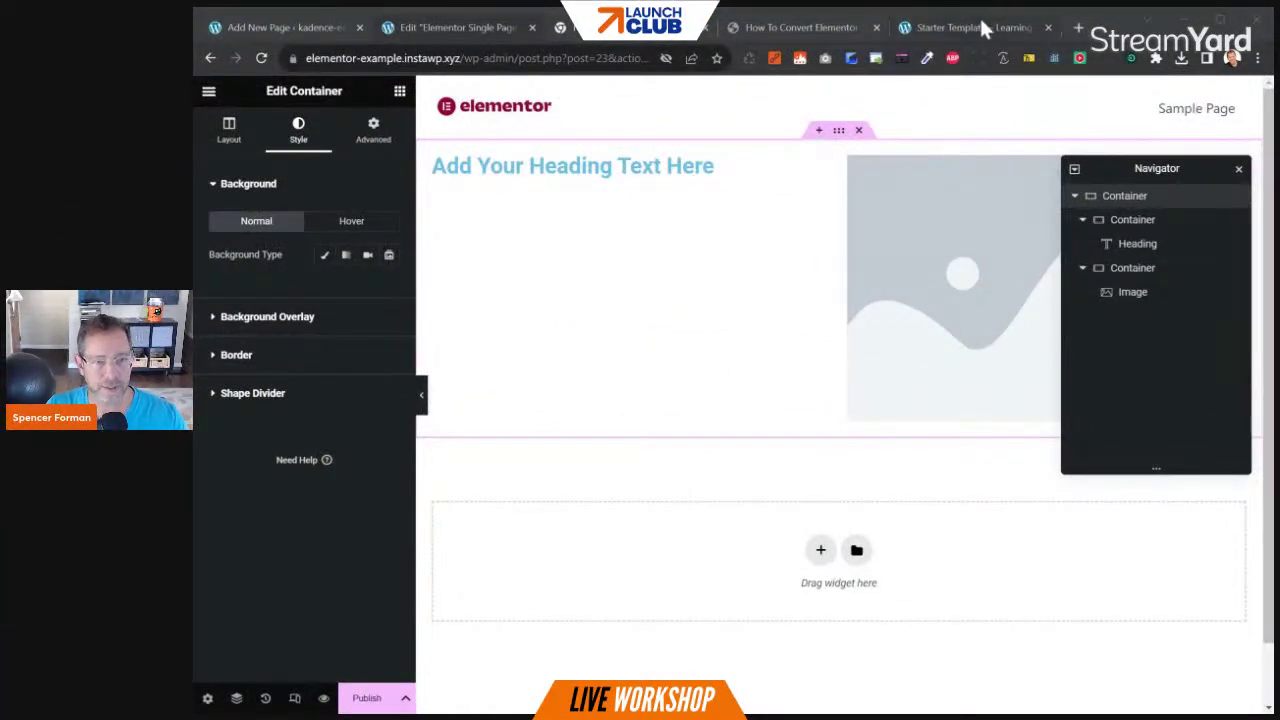
{"action": "left_click", "coordinate": [1079, 30]}
{"action": "type", "text": "elemen"}
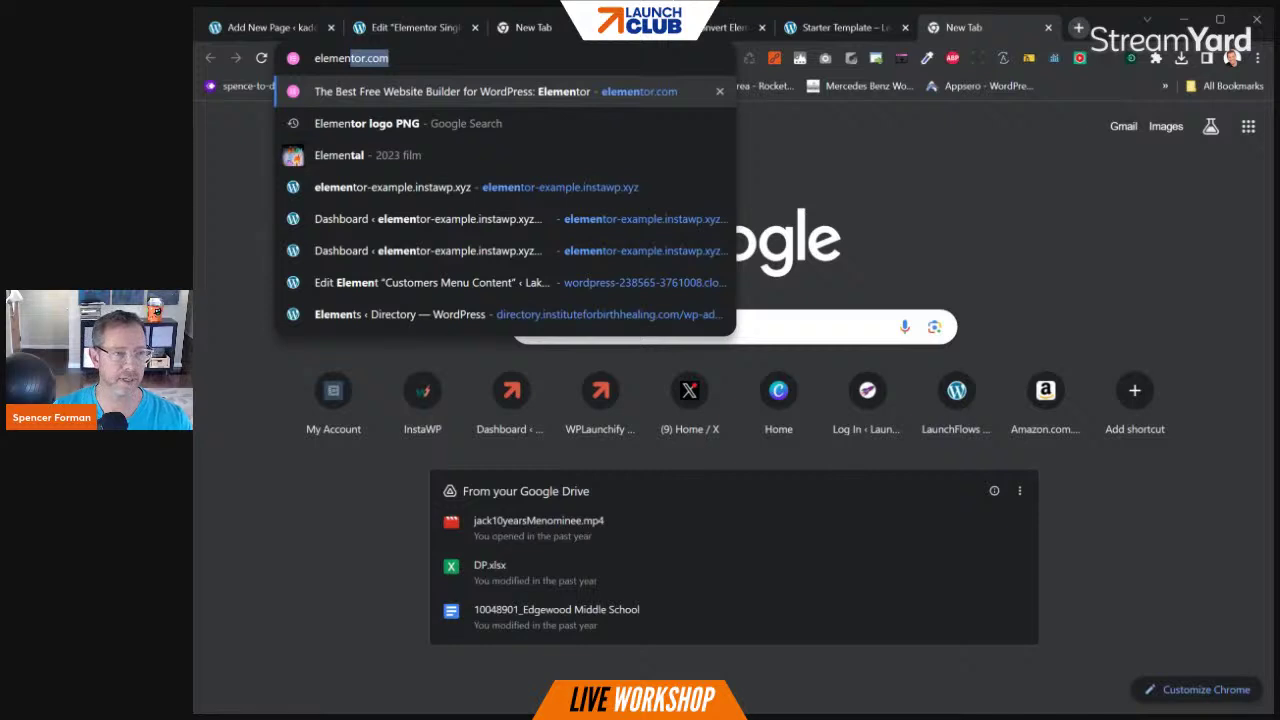
{"action": "type", "text": "tor.com examples"}
{"action": "key", "text": "Return"}
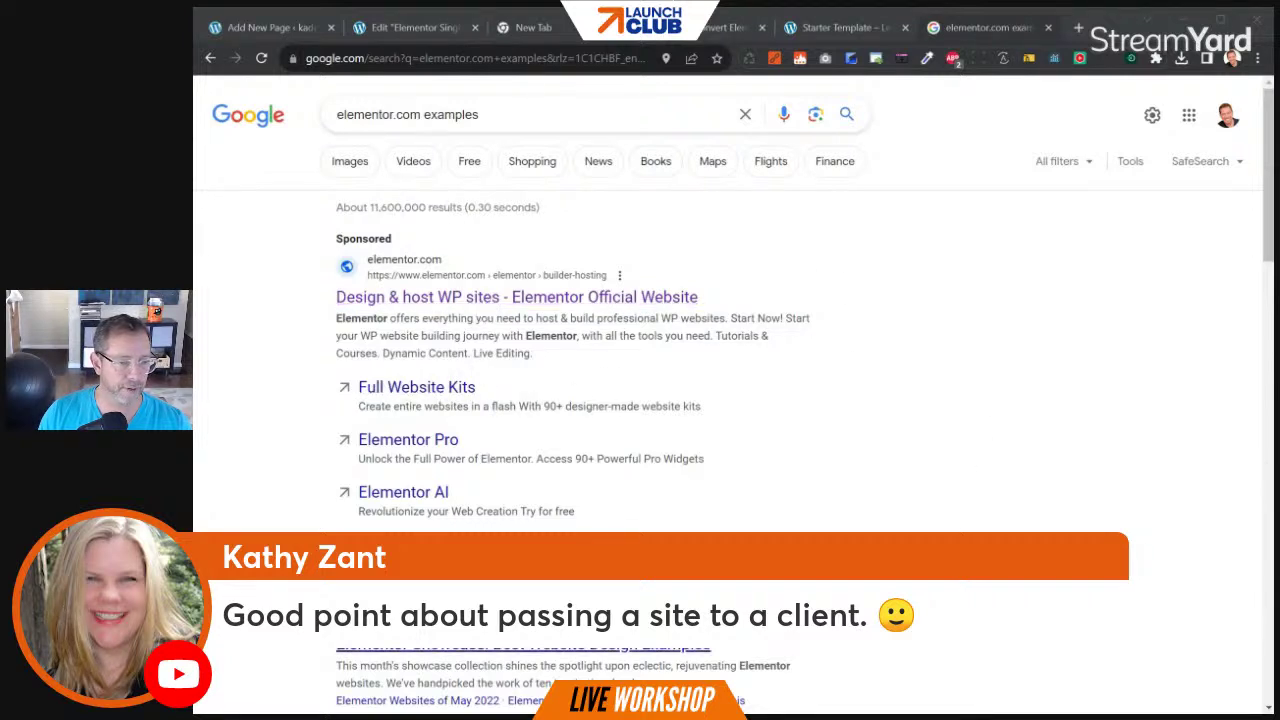
Open Elementor's website showcase and browse the example sites in the May 2022 article
{"action": "left_click", "coordinate": [517, 650]}
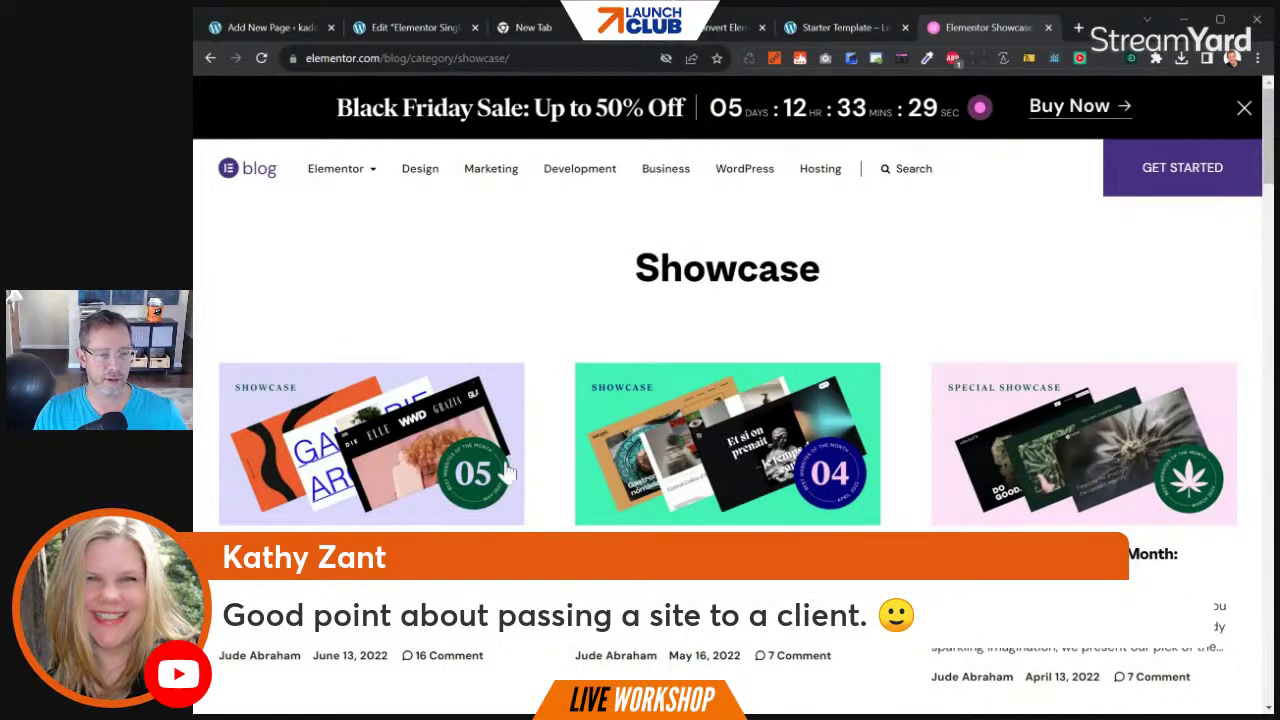
{"action": "scroll", "coordinate": [440, 460], "scroll_direction": "down", "scroll_amount": 2}
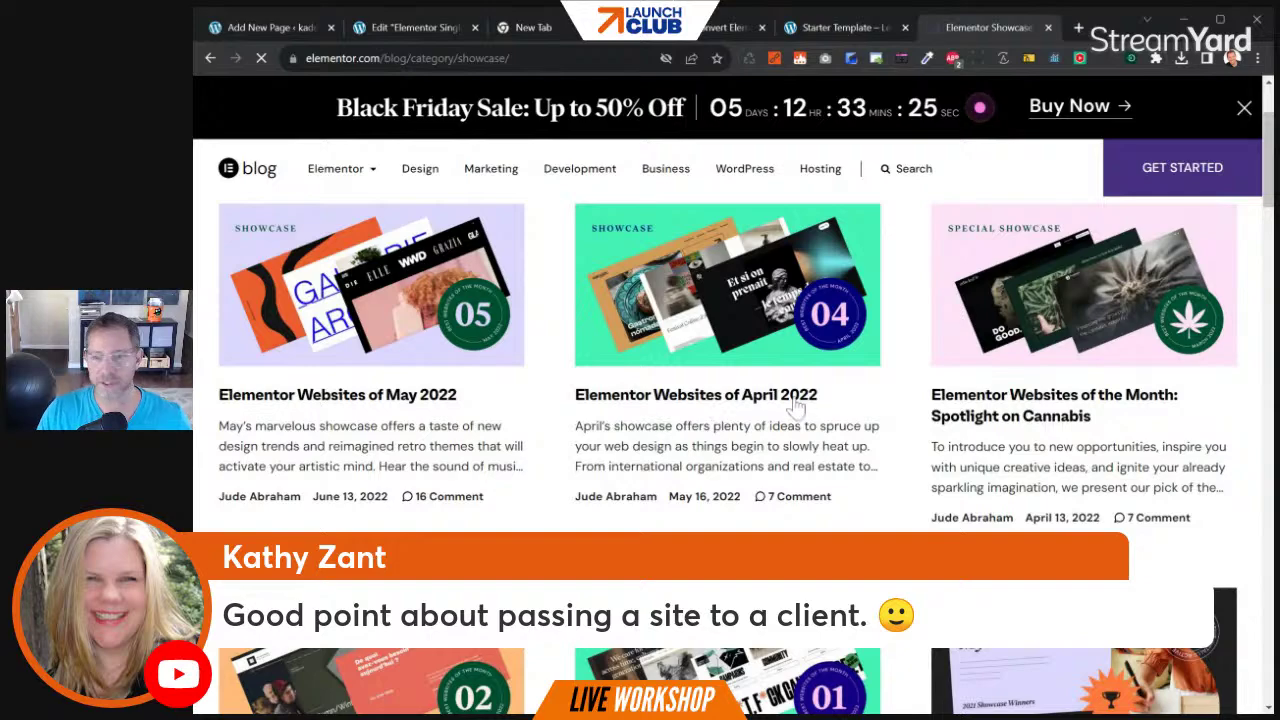
{"action": "scroll", "coordinate": [808, 396], "scroll_direction": "down", "scroll_amount": 5}
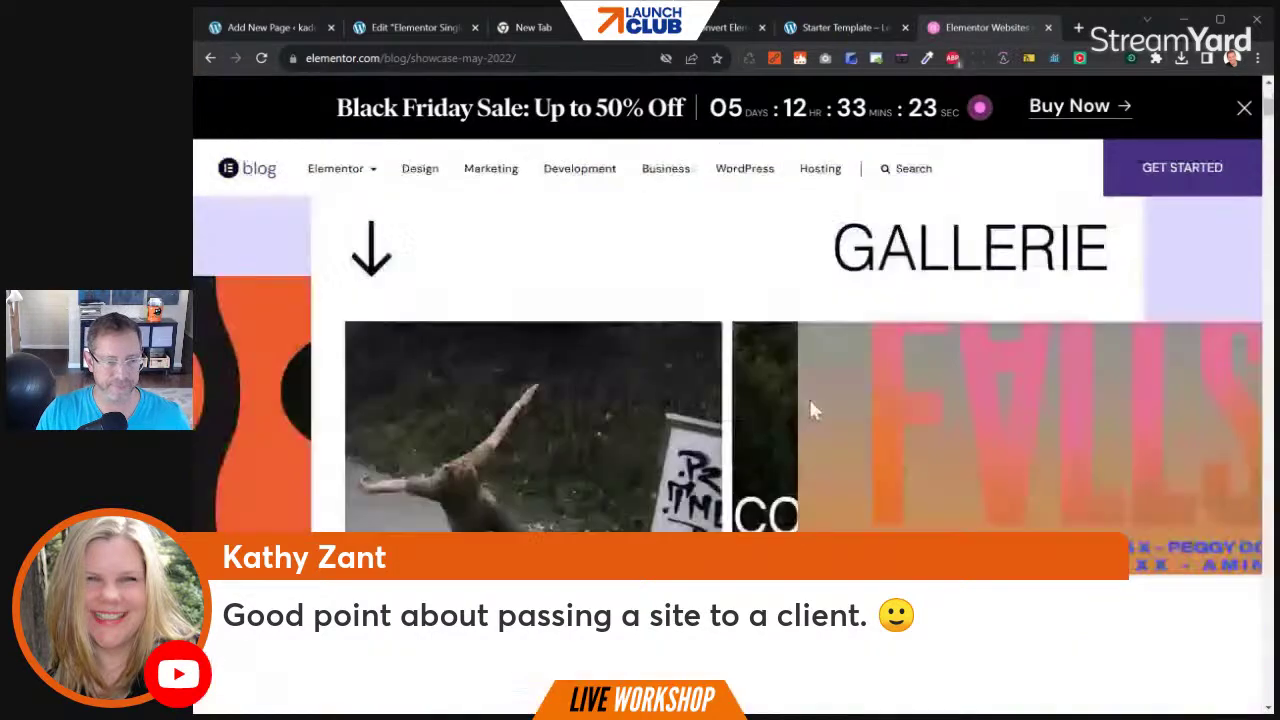
{"action": "scroll", "coordinate": [812, 396], "scroll_direction": "down", "scroll_amount": 15}
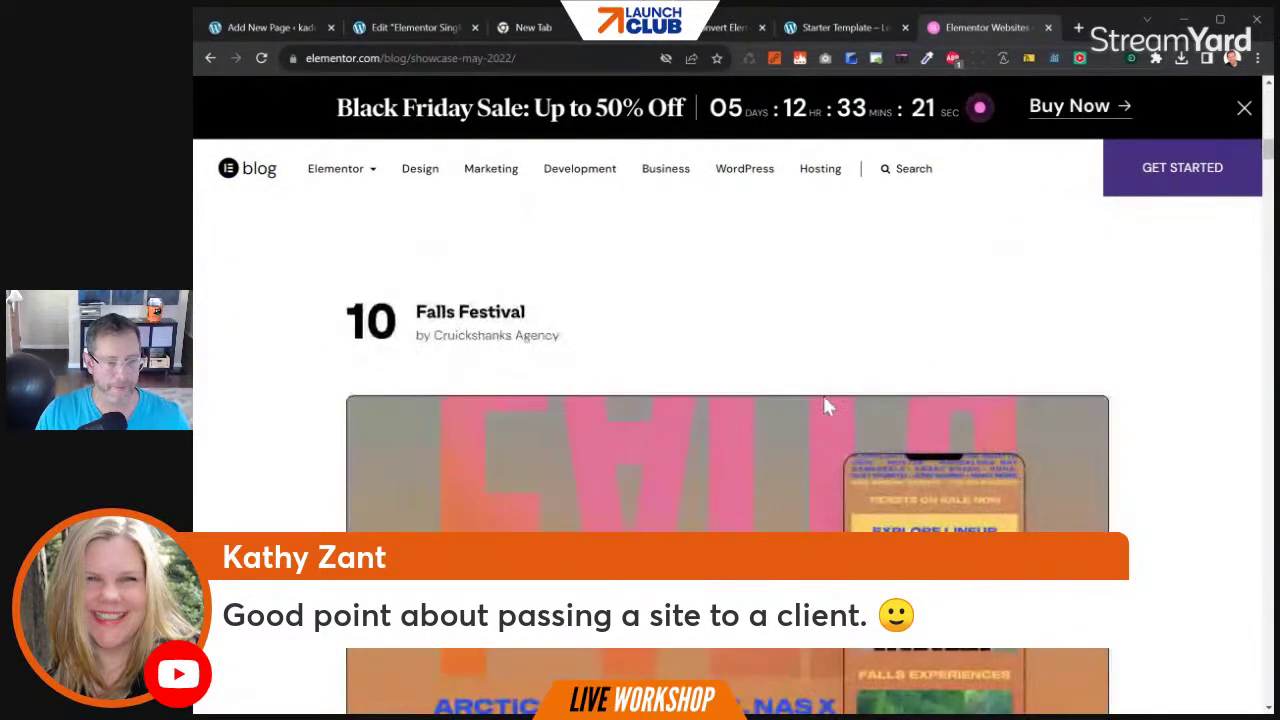
{"action": "scroll", "coordinate": [829, 407], "scroll_direction": "down", "scroll_amount": 12}
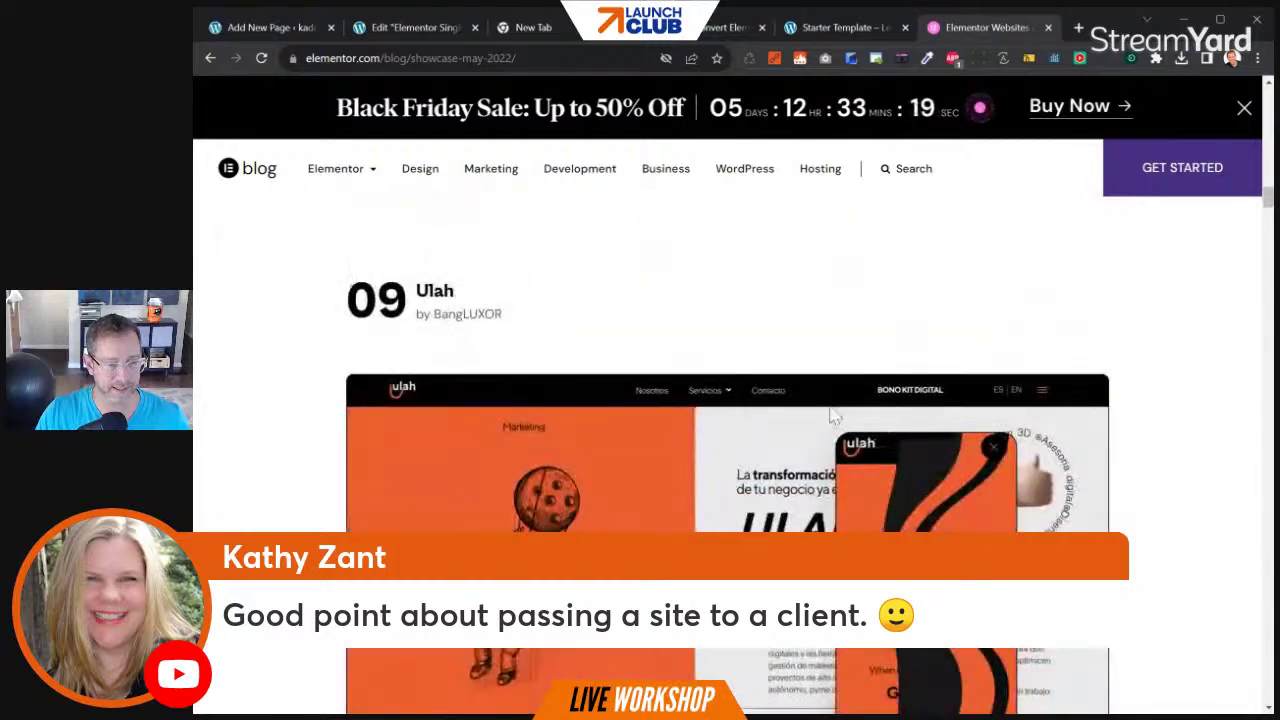
{"action": "scroll", "coordinate": [829, 412], "scroll_direction": "down", "scroll_amount": 15}
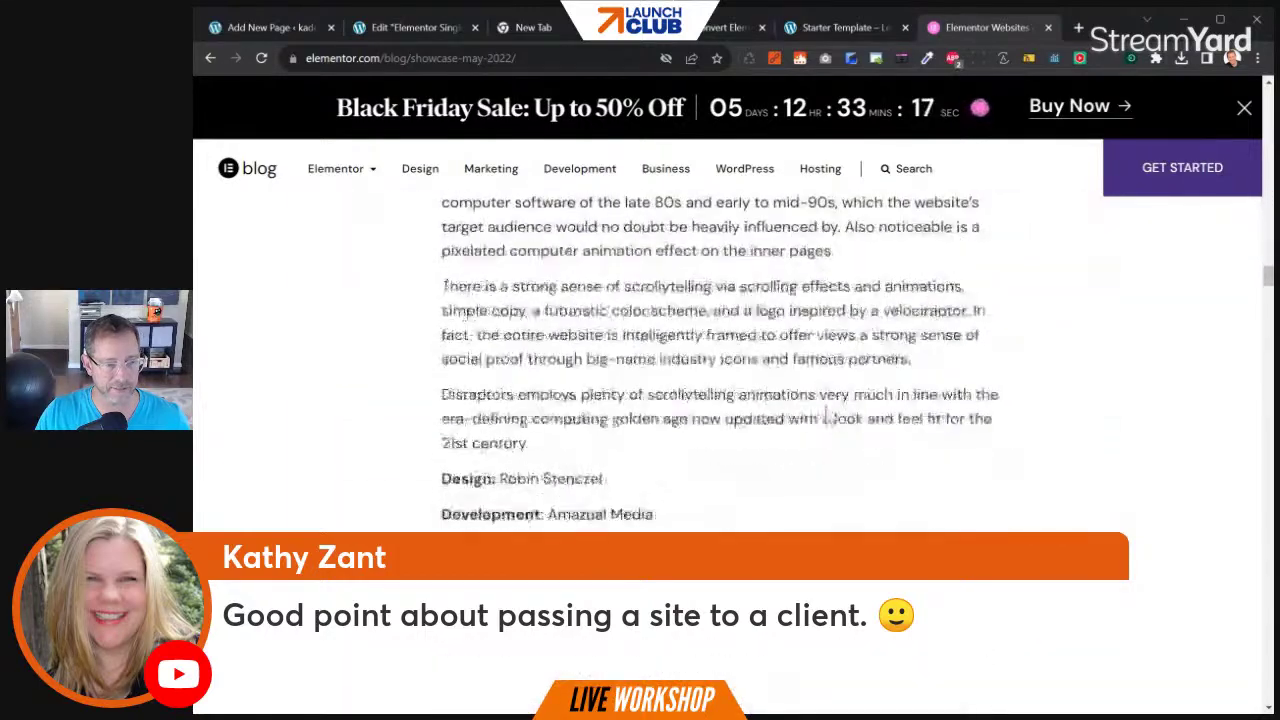
{"action": "scroll", "coordinate": [839, 413], "scroll_direction": "down", "scroll_amount": 12}
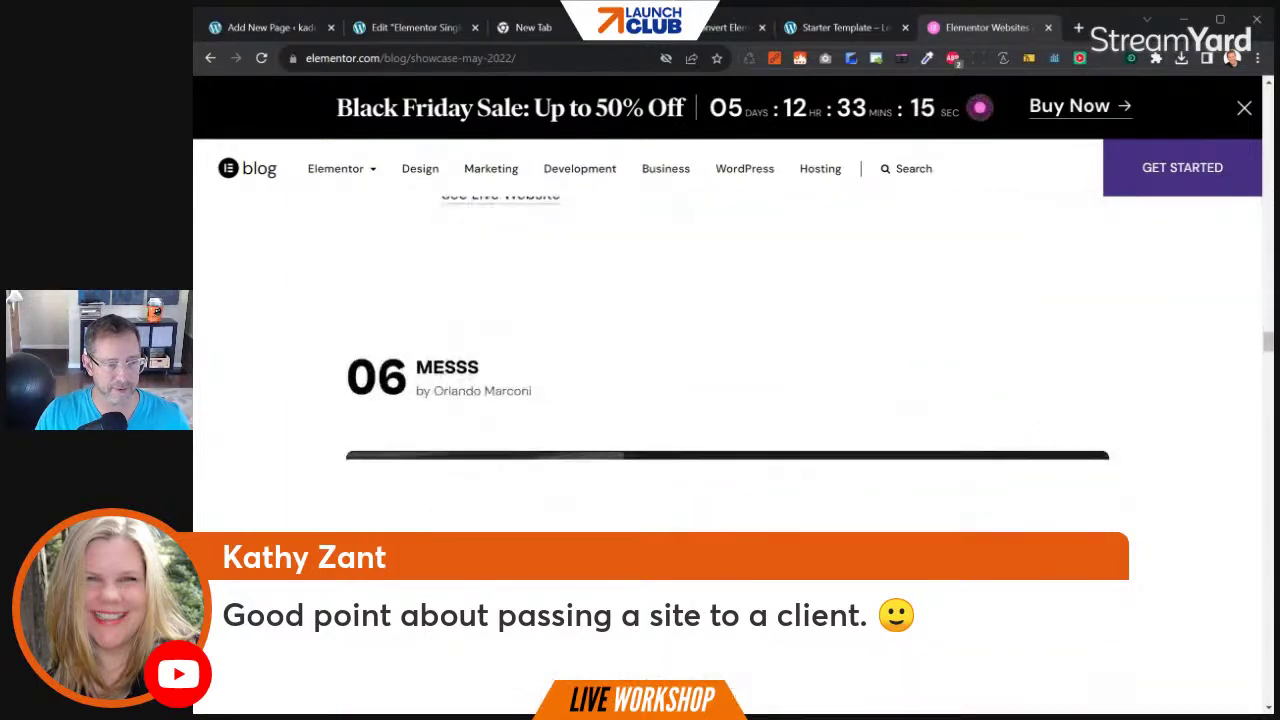
{"action": "scroll", "coordinate": [840, 413], "scroll_direction": "down", "scroll_amount": 5}
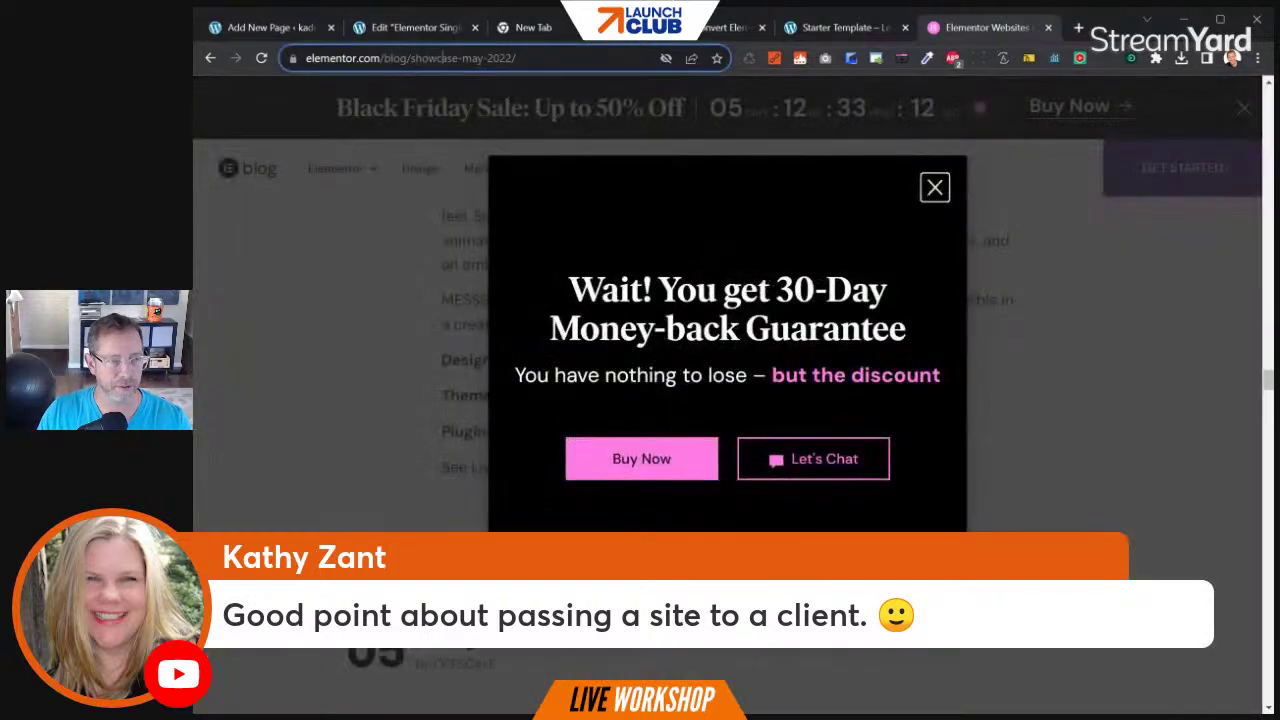
Load taxley.com and look over the hero section of its home page
{"action": "left_click", "coordinate": [390, 58]}
{"action": "type", "text": "taxley.com"}
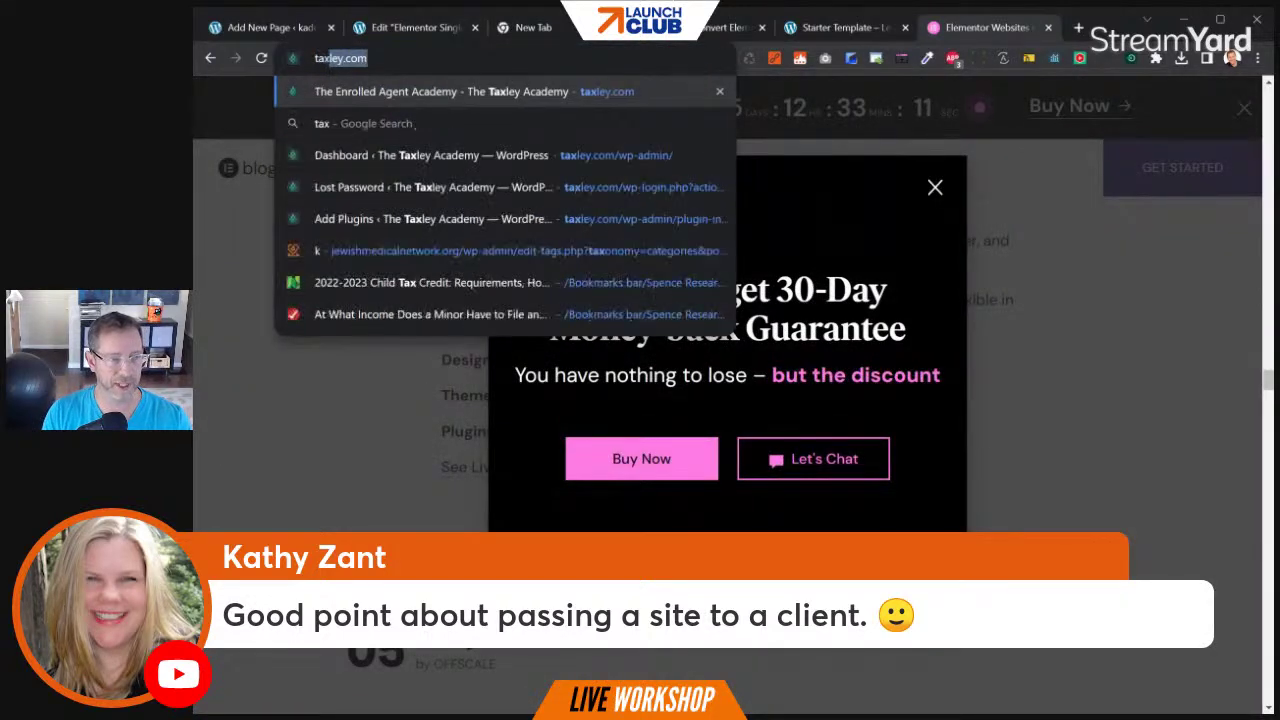
{"action": "key", "text": "Return"}
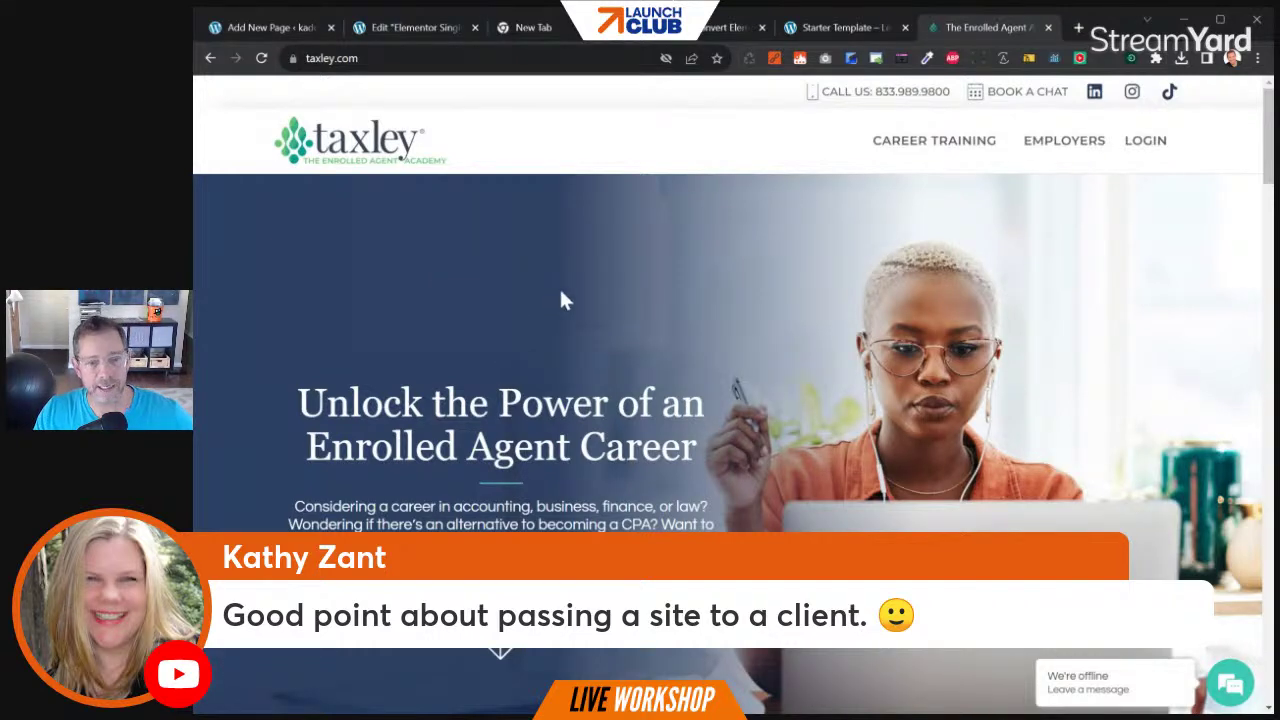
{"action": "scroll", "coordinate": [580, 294], "scroll_direction": "down", "scroll_amount": 1}
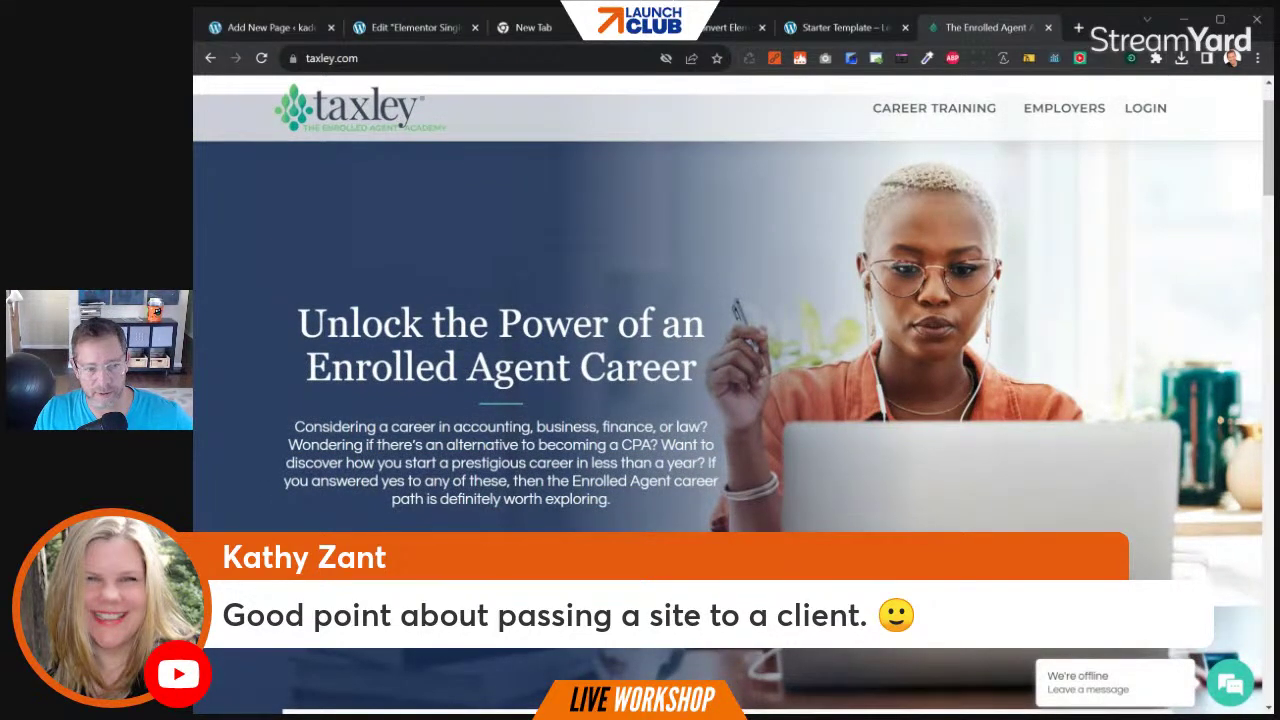
{"action": "scroll", "coordinate": [518, 492], "scroll_direction": "up", "scroll_amount": 1}
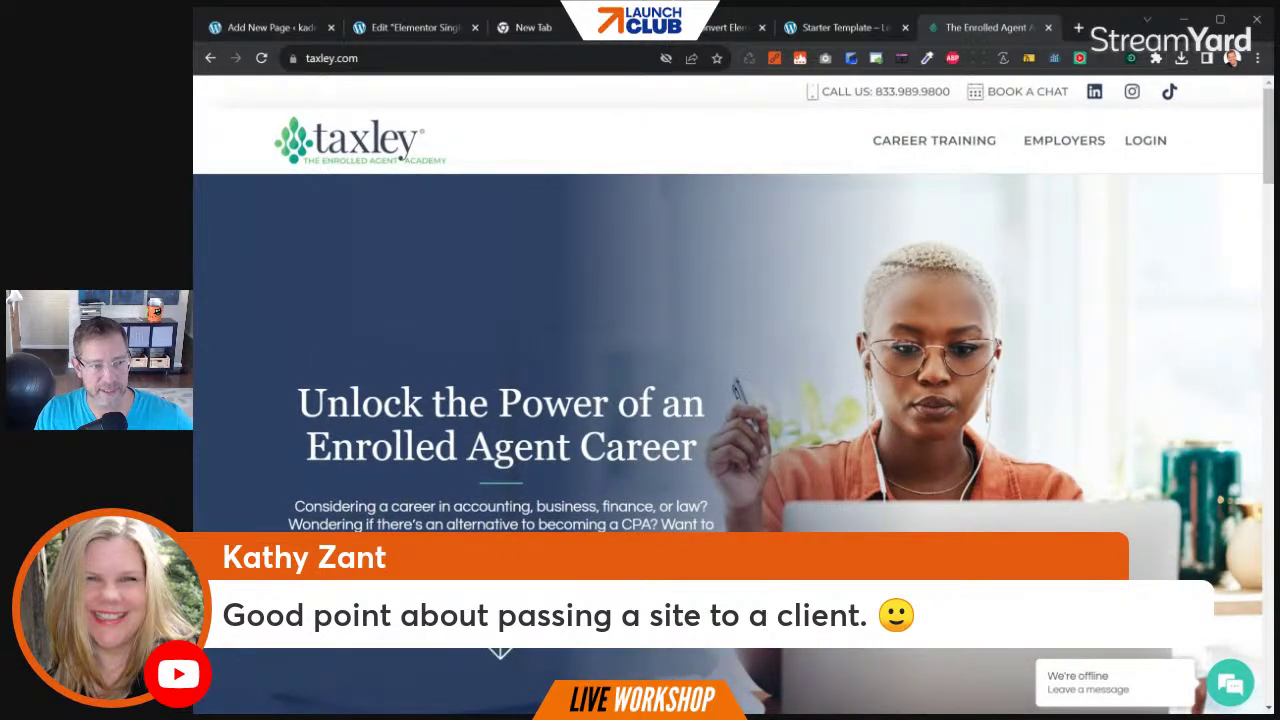
Examine the heading and intro paragraph in the taxley.com hero section and glance over the content below it
{"action": "left_click_drag", "start_coordinate": [293, 404], "coordinate": [640, 455]}
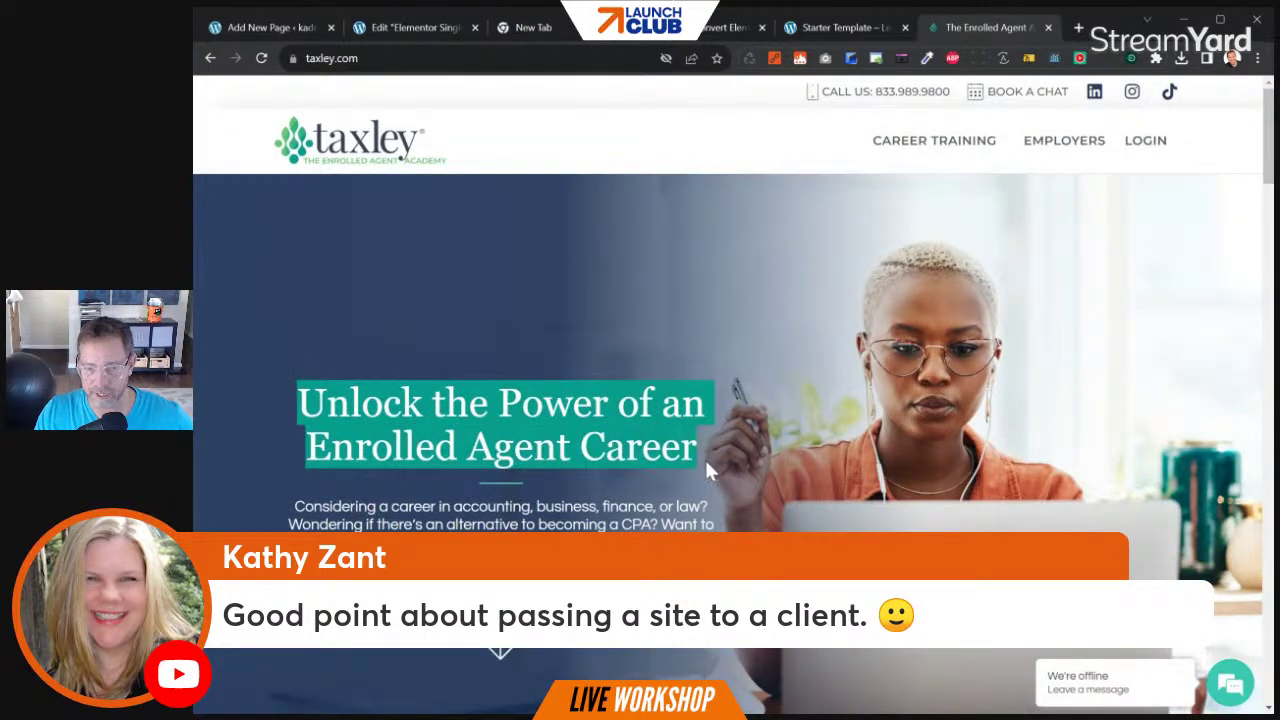
{"action": "left_click_drag", "start_coordinate": [293, 506], "coordinate": [715, 525]}
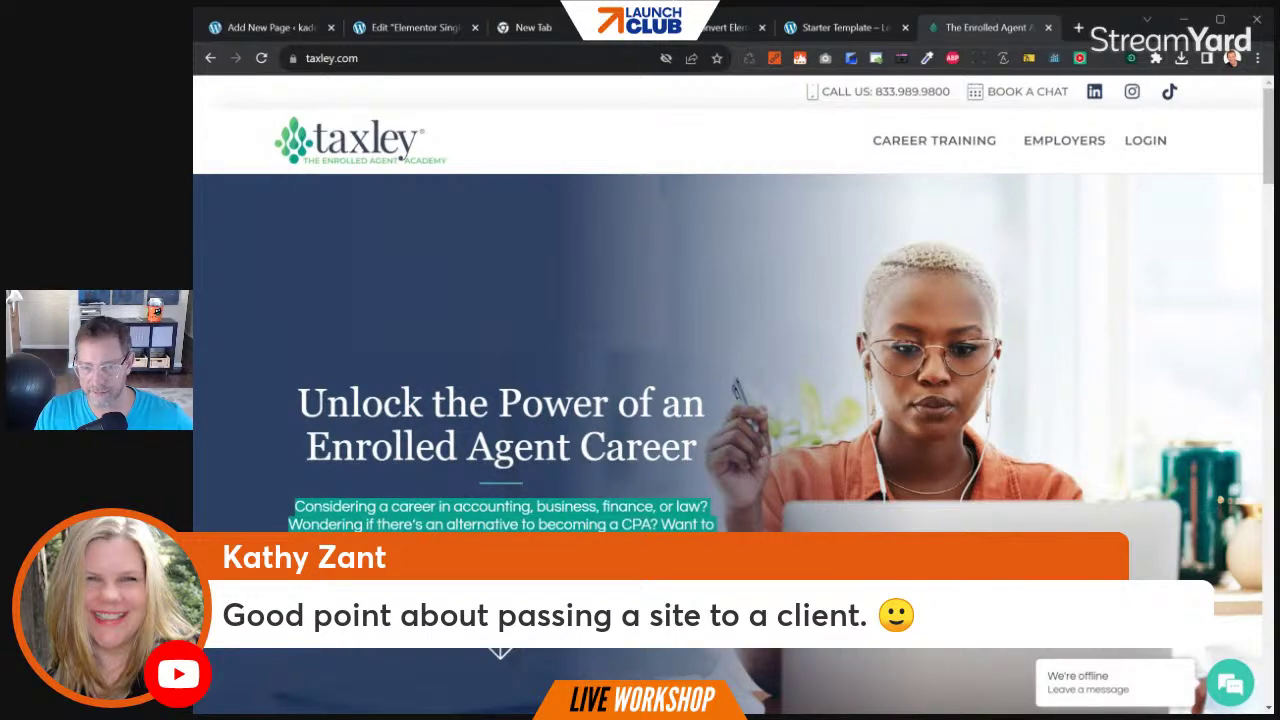
{"action": "scroll", "coordinate": [729, 423], "scroll_direction": "down", "scroll_amount": 6}
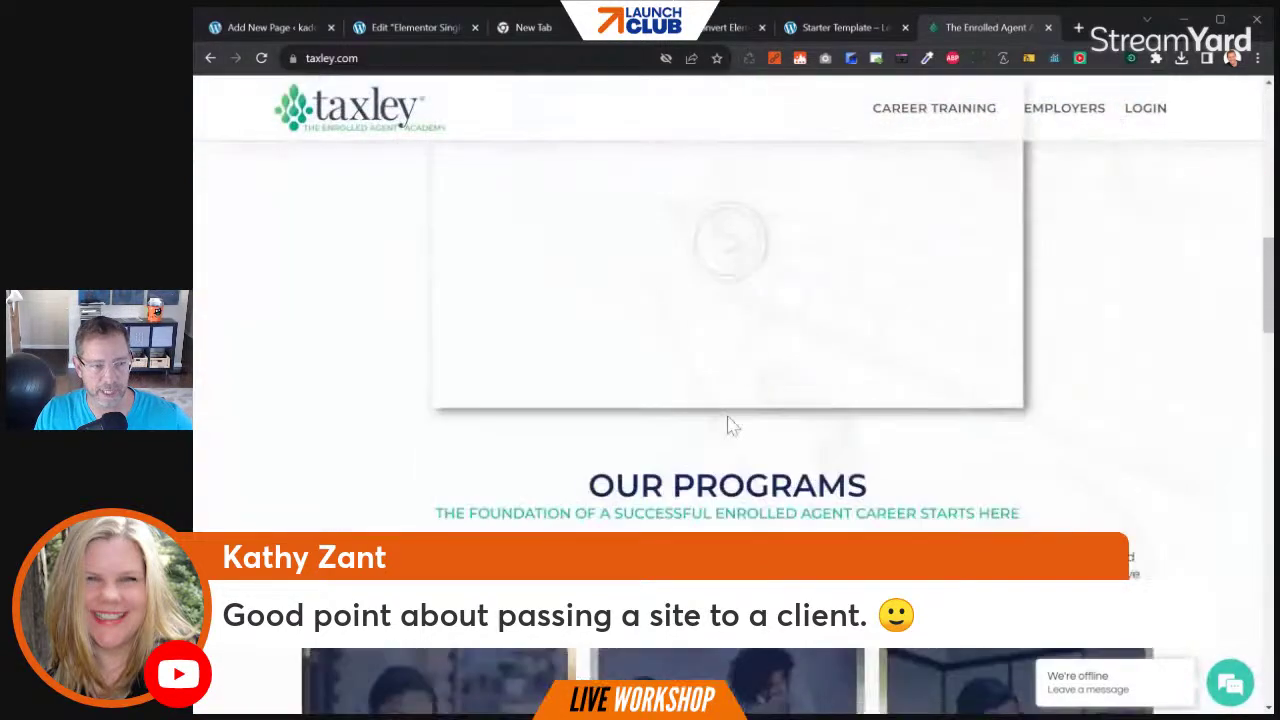
{"action": "scroll", "coordinate": [785, 390], "scroll_direction": "up", "scroll_amount": 6}
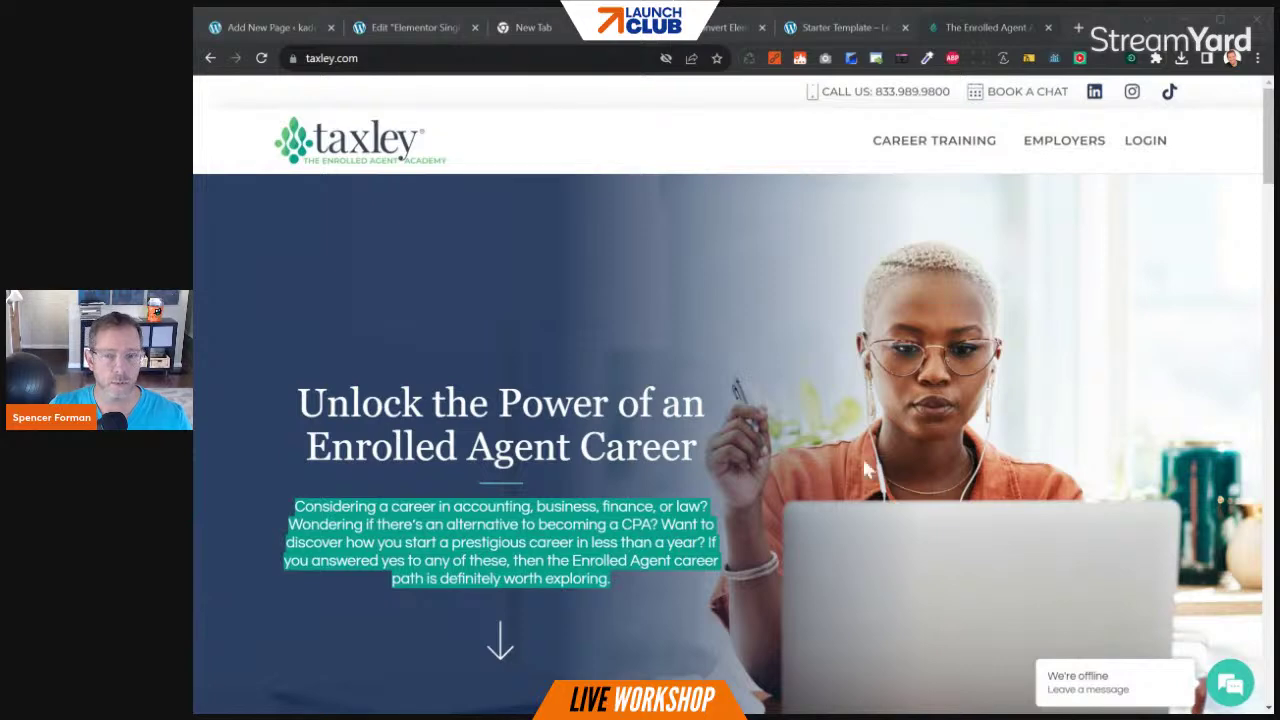
{"action": "left_click", "coordinate": [784, 322]}
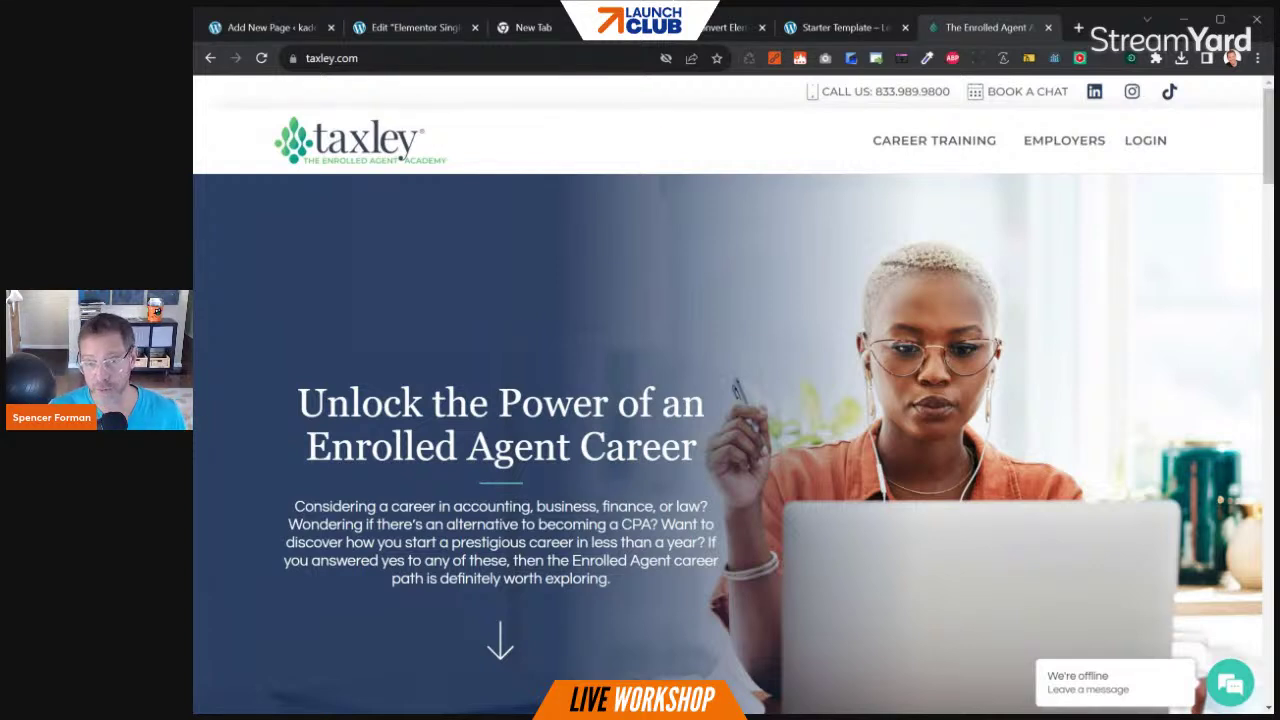
{"action": "left_click_drag", "start_coordinate": [299, 404], "coordinate": [489, 404]}
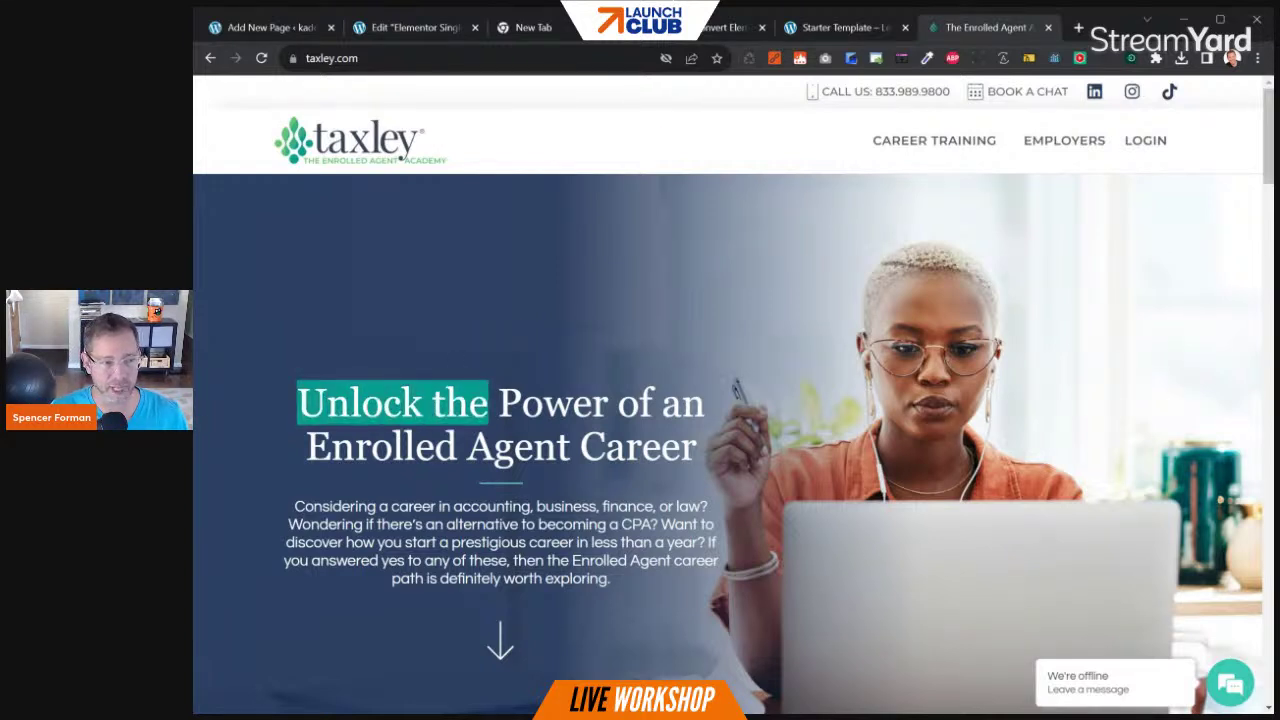
{"action": "left_click_drag", "start_coordinate": [305, 507], "coordinate": [569, 561]}
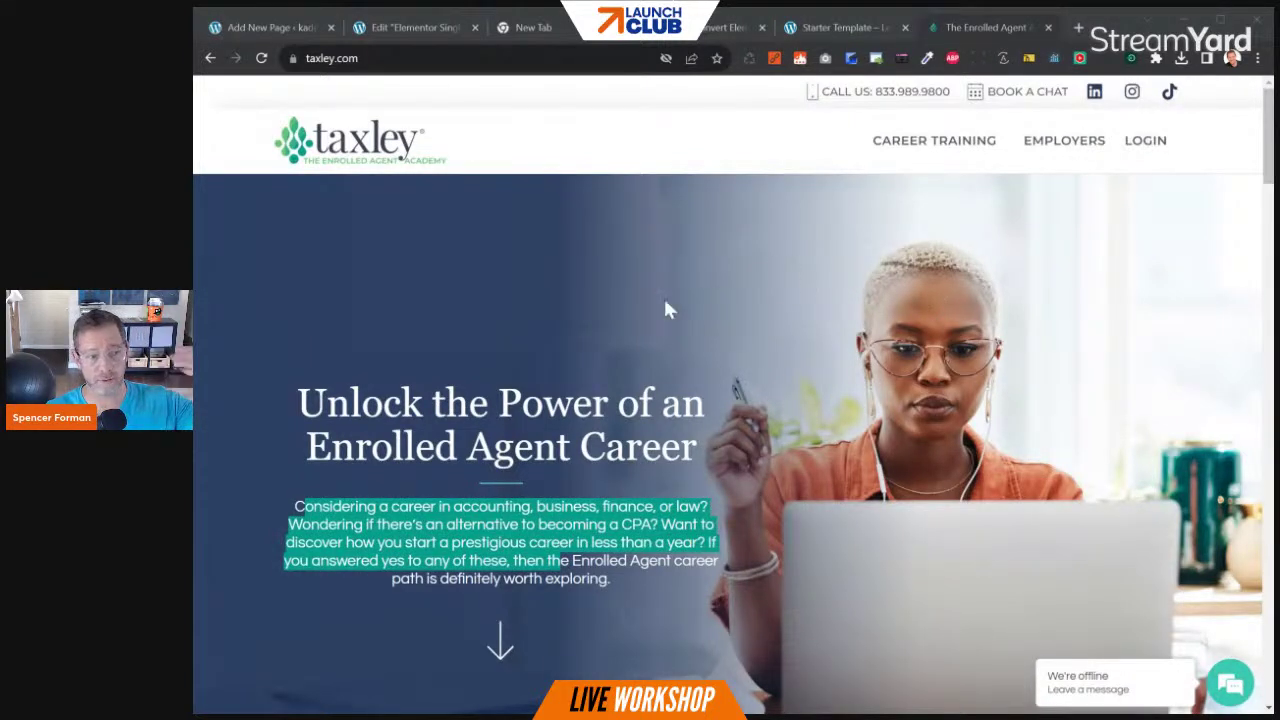
{"action": "left_click", "coordinate": [517, 245]}
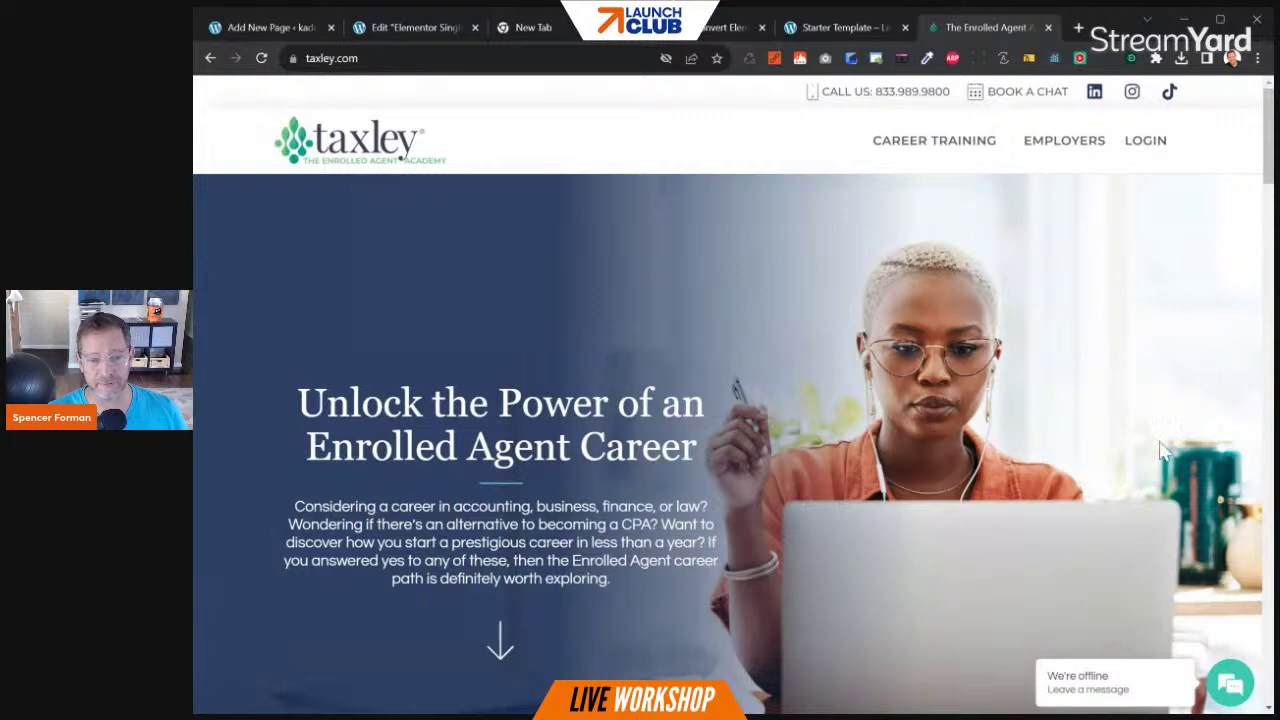
Return to the Kadence page draft and delete its existing Row Layout and Row blocks
{"action": "left_click", "coordinate": [285, 28]}
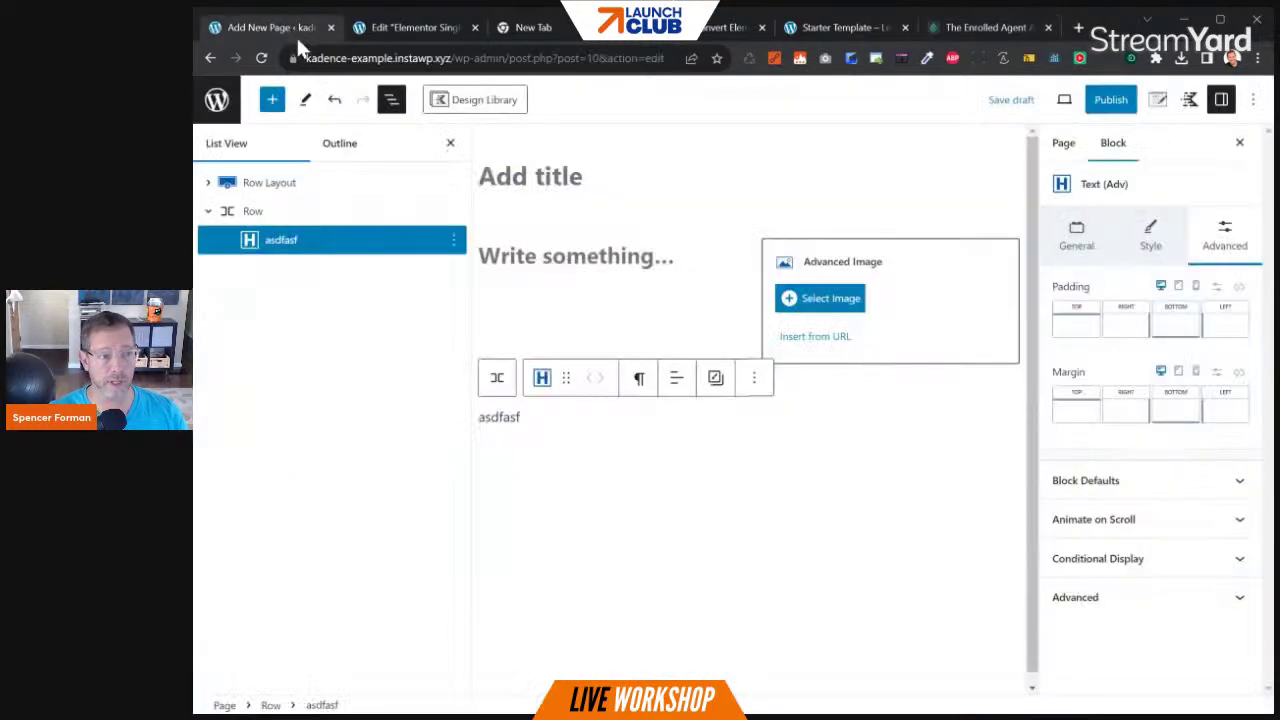
{"action": "left_click", "coordinate": [269, 188]}
{"action": "left_click", "coordinate": [316, 218], "text": "shift"}
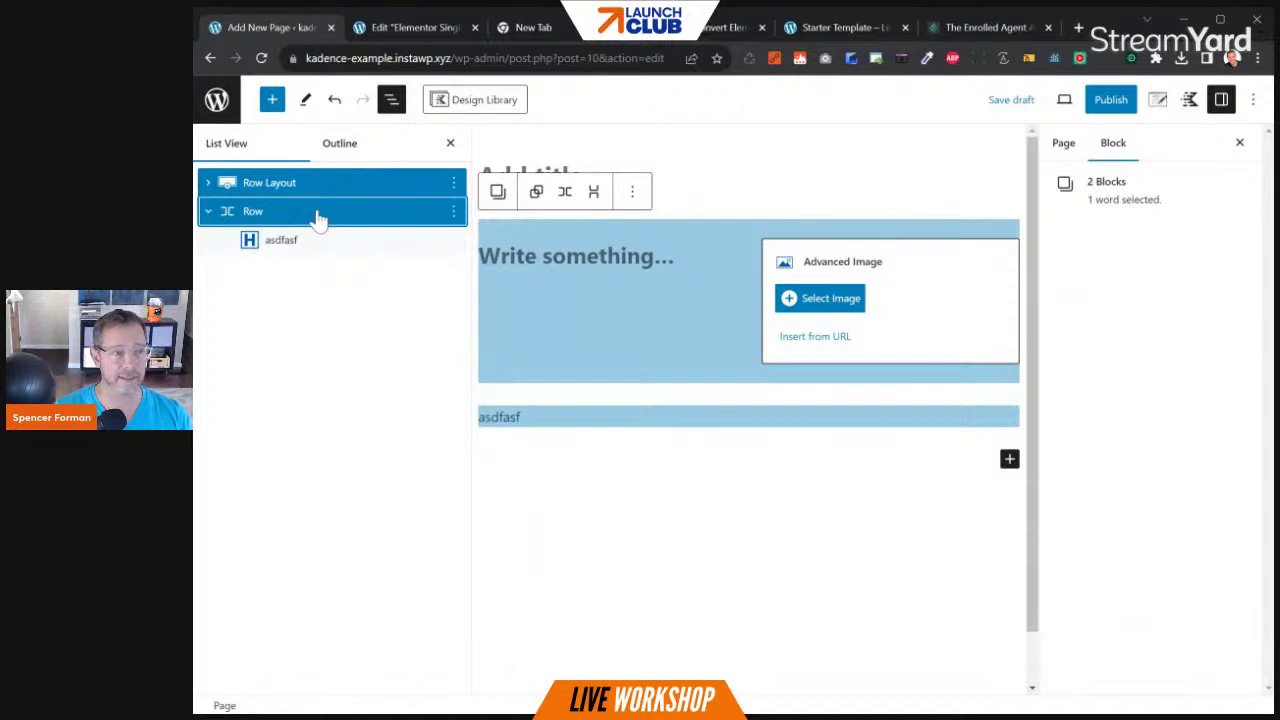
{"action": "key", "text": "Delete"}
Insert a Kadence Row Layout block with two equal columns on the empty page
{"action": "left_click", "coordinate": [555, 230]}
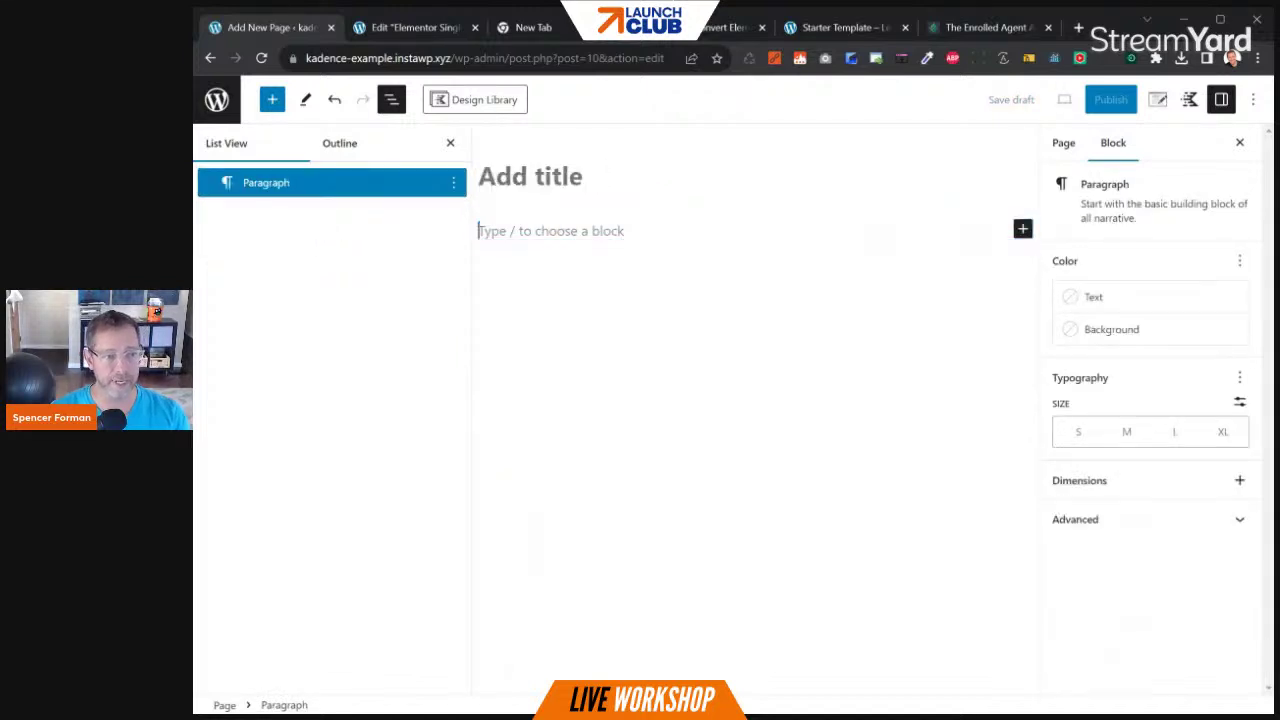
{"action": "type", "text": "/row"}
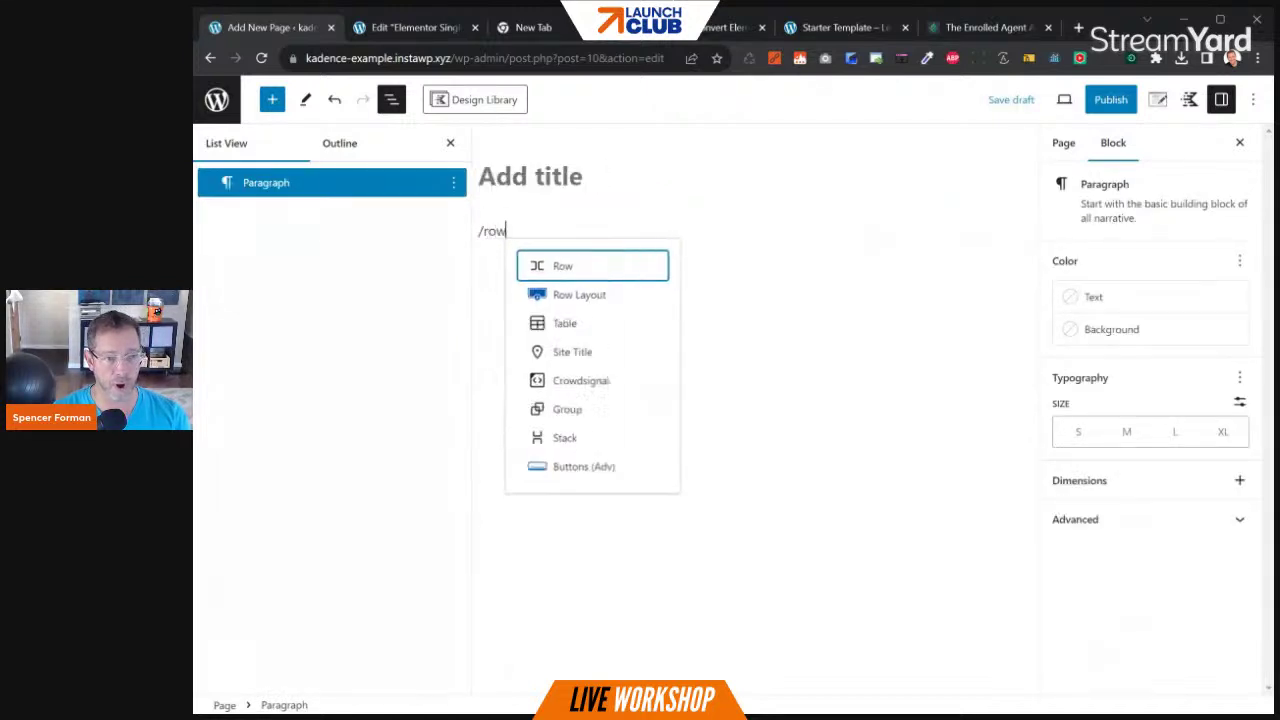
{"action": "left_click", "coordinate": [600, 297]}
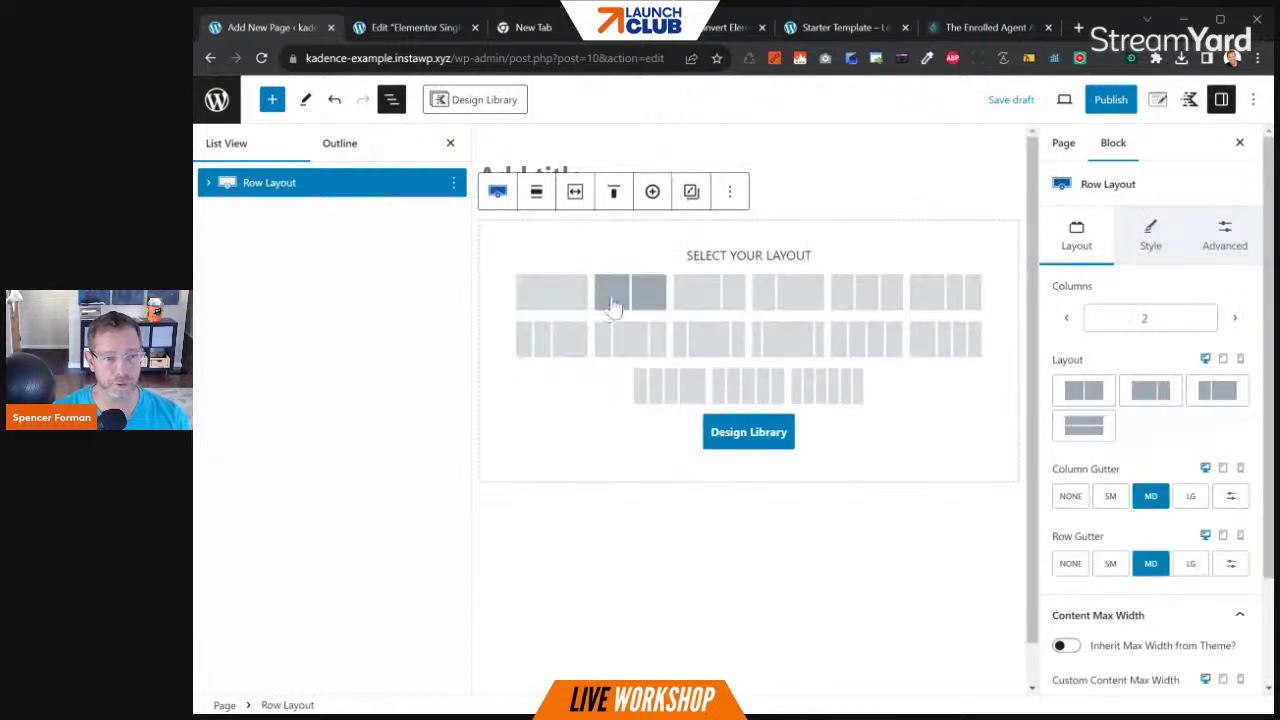
{"action": "left_click", "coordinate": [632, 300]}
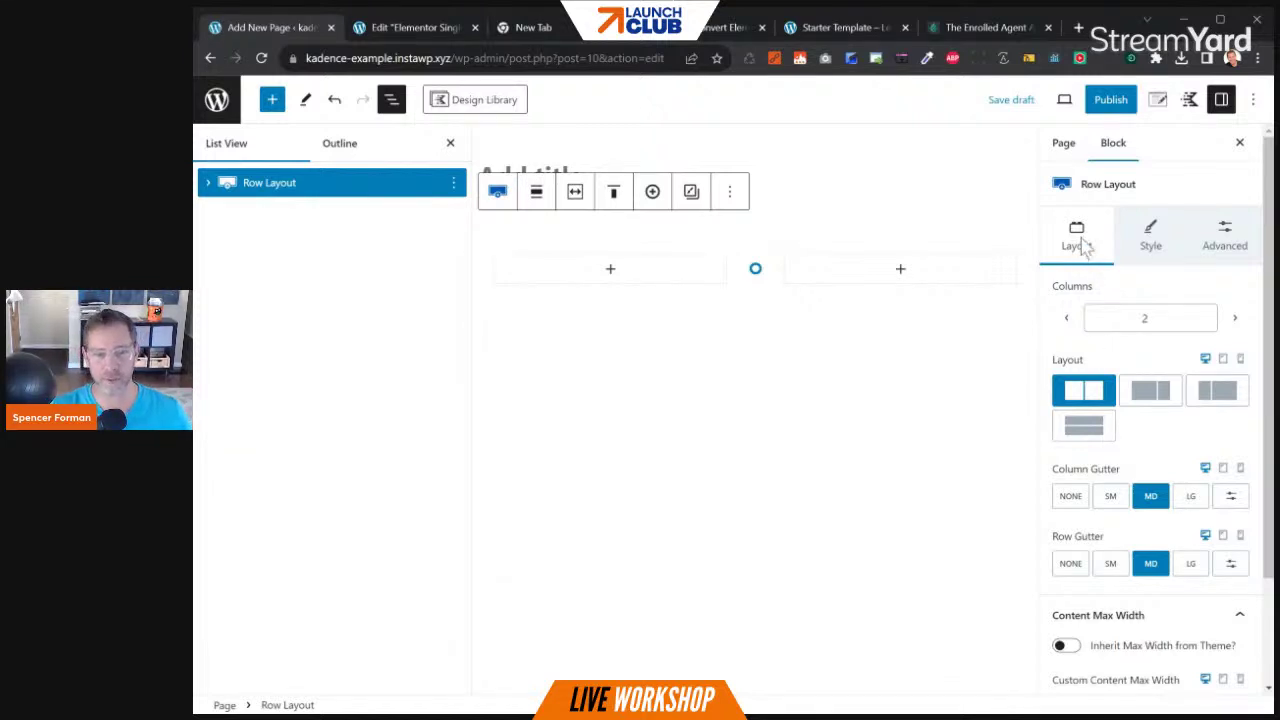
Compare the page and block settings, then make the row layout inherit its maximum content width from the theme
{"action": "left_click", "coordinate": [1221, 100]}
{"action": "left_click", "coordinate": [1221, 100]}
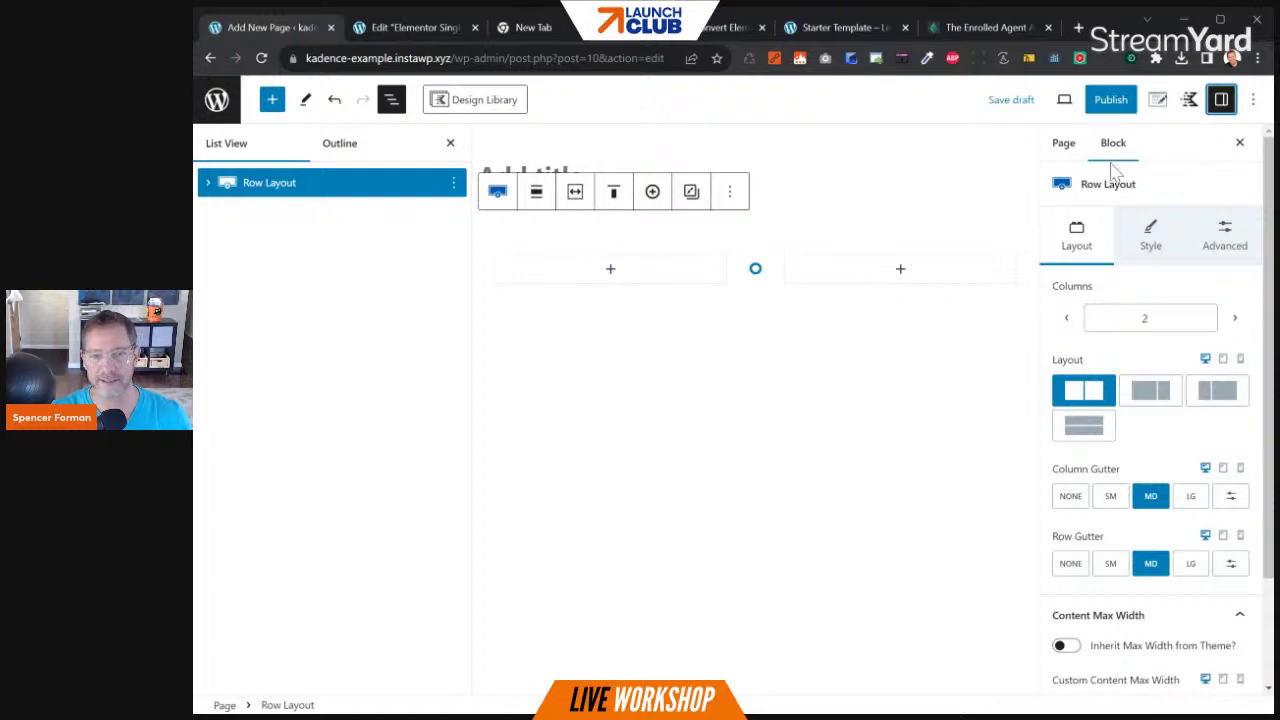
{"action": "left_click", "coordinate": [1066, 145]}
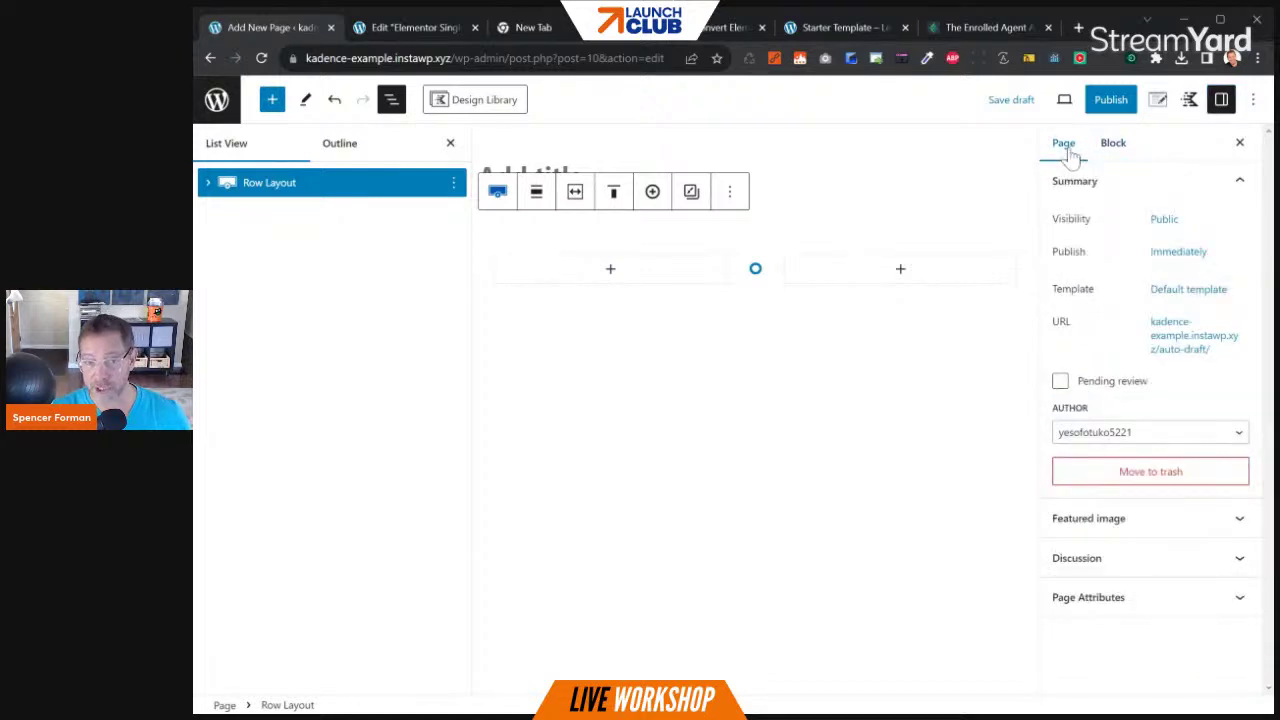
{"action": "left_click", "coordinate": [1111, 150]}
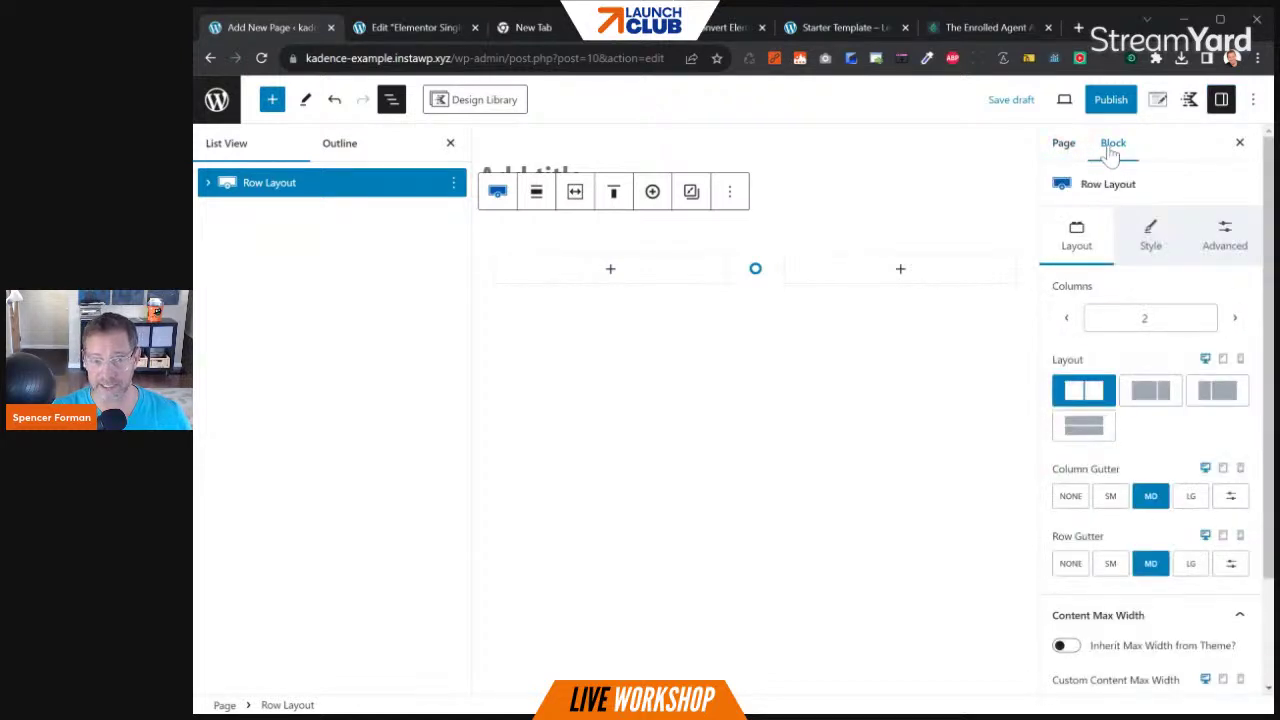
{"action": "scroll", "coordinate": [1086, 245], "scroll_direction": "down", "scroll_amount": 2}
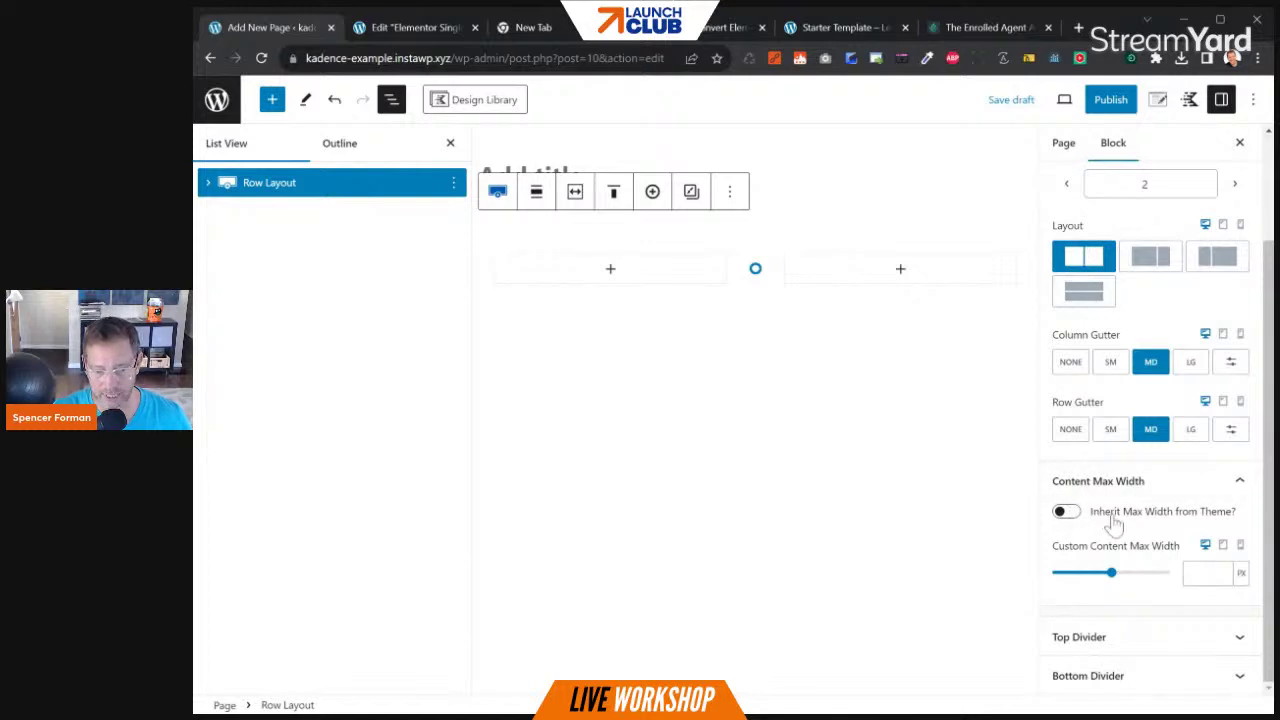
{"action": "left_click_drag", "start_coordinate": [1090, 518], "coordinate": [1238, 528]}
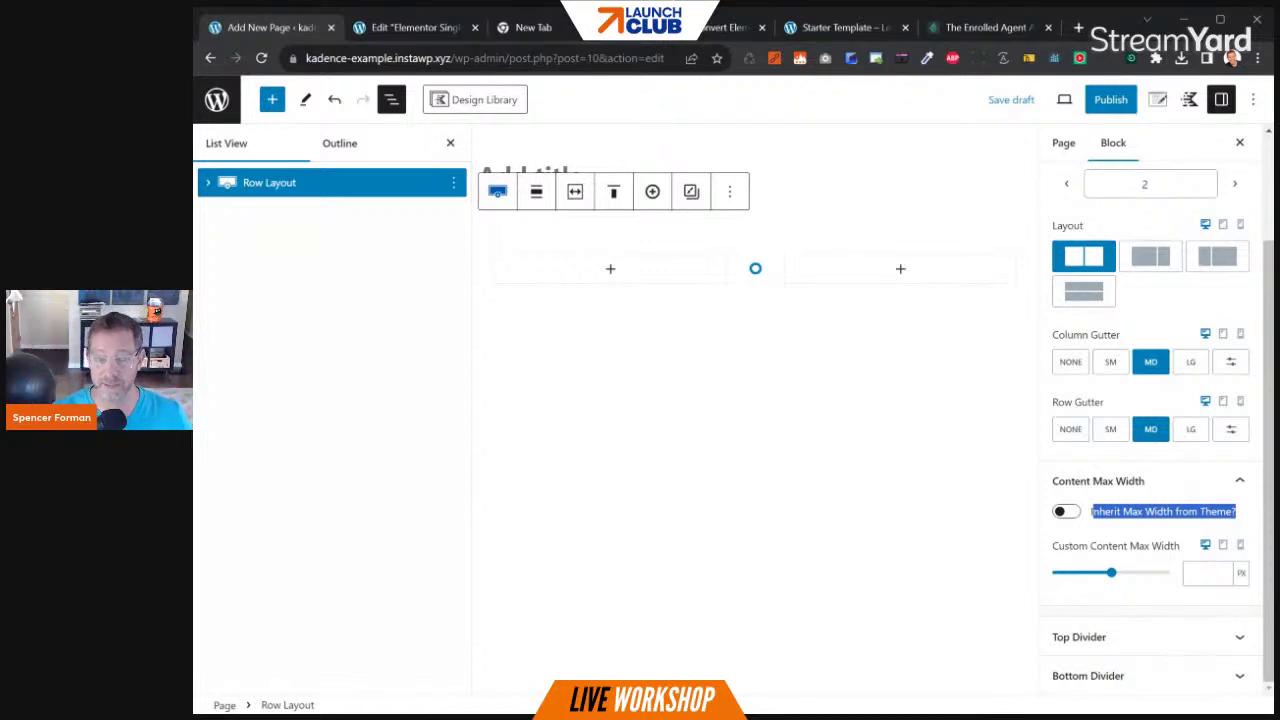
{"action": "scroll", "coordinate": [1150, 400], "scroll_direction": "up", "scroll_amount": 1}
{"action": "left_click", "coordinate": [1068, 578]}
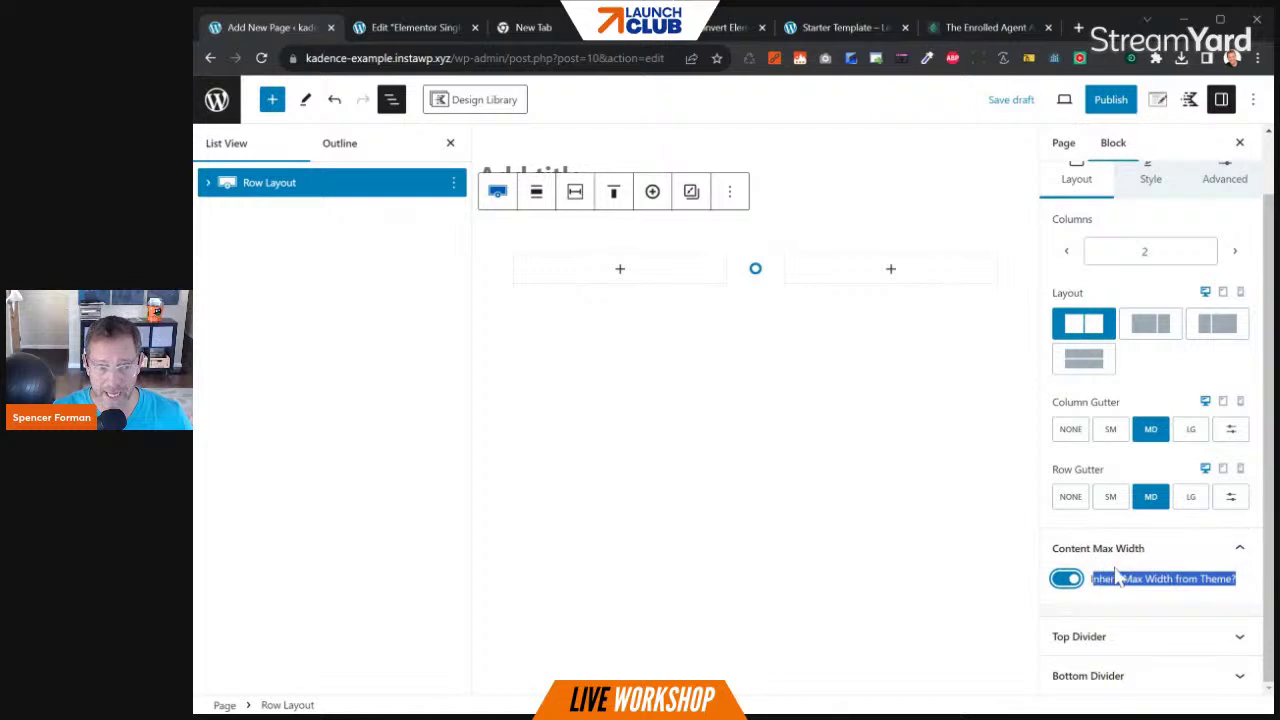
Set the page layout to Fullwidth and disable content vertical padding in the Kadence page settings
{"action": "left_click", "coordinate": [1158, 104]}
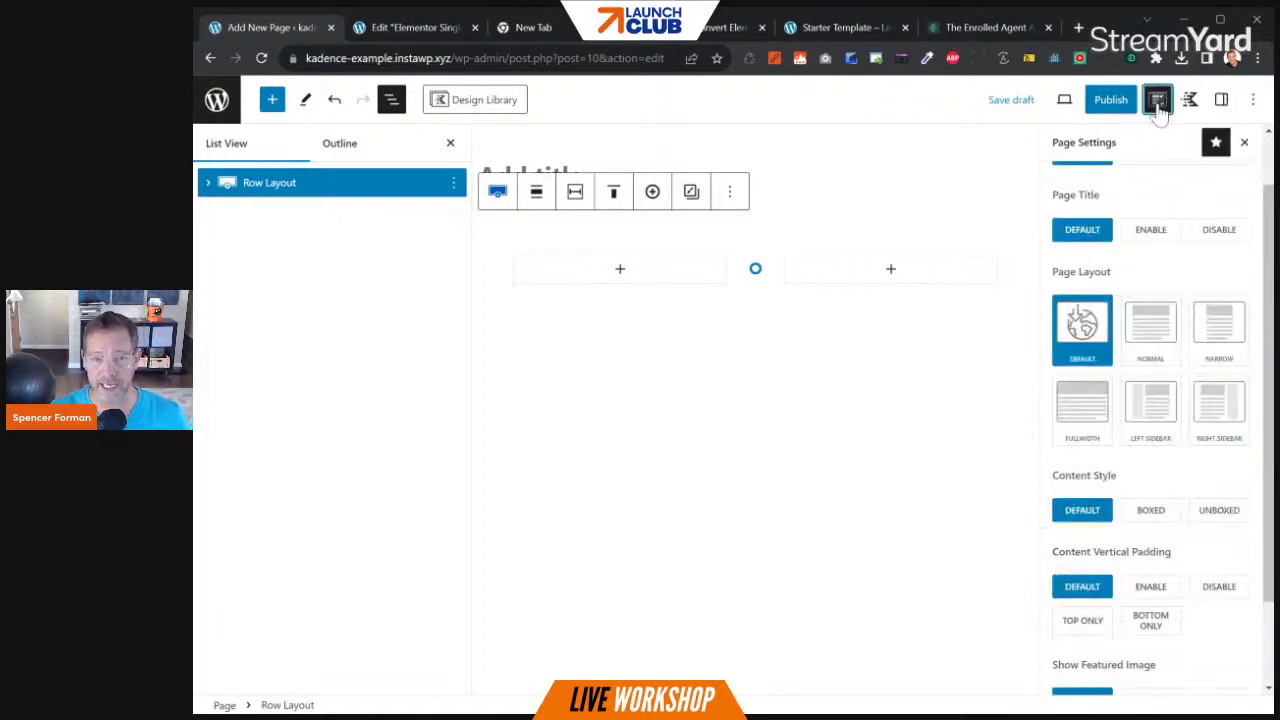
{"action": "left_click", "coordinate": [1087, 420]}
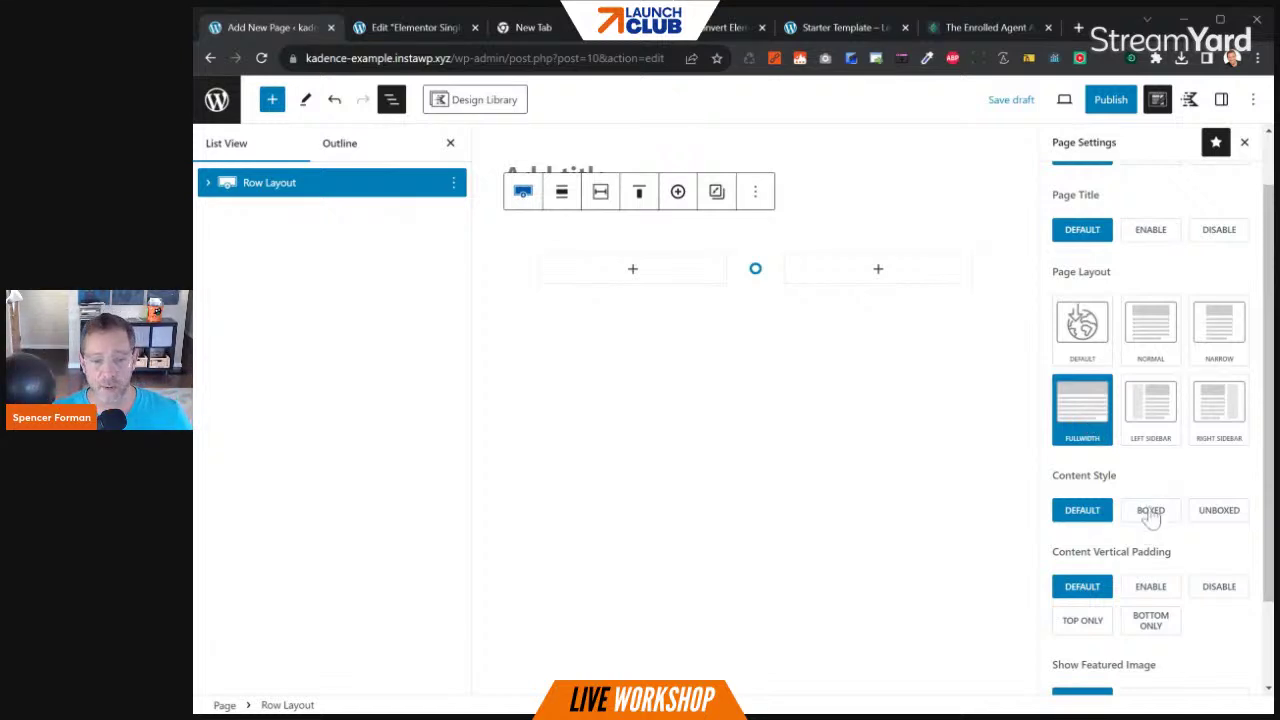
{"action": "scroll", "coordinate": [1150, 515], "scroll_direction": "down", "scroll_amount": 1}
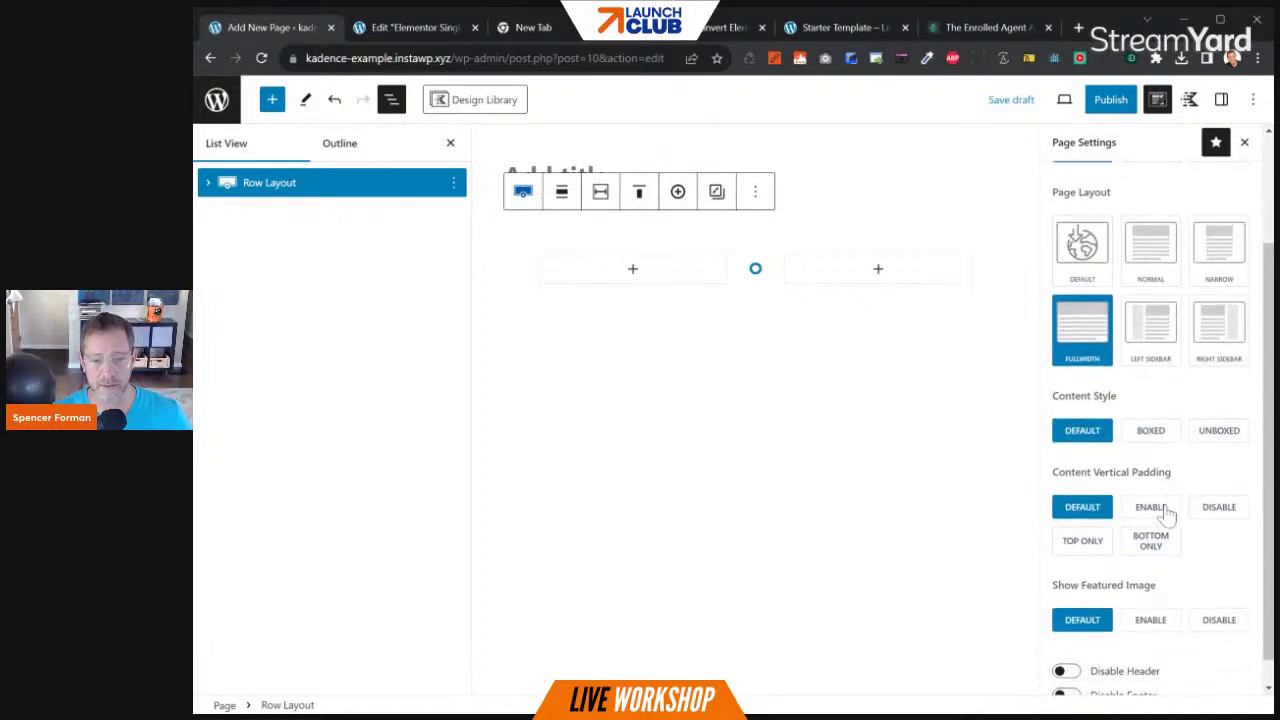
{"action": "left_click", "coordinate": [1216, 512]}
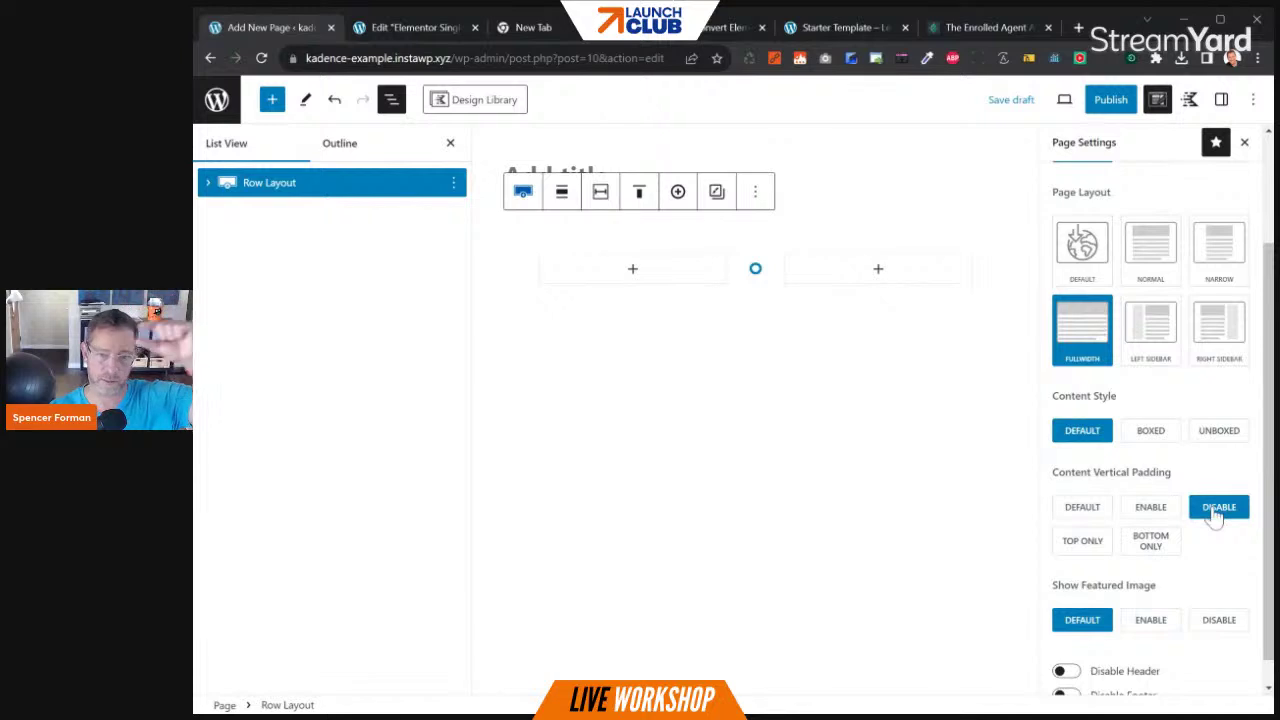
{"action": "scroll", "coordinate": [1150, 515], "scroll_direction": "up", "scroll_amount": 2}
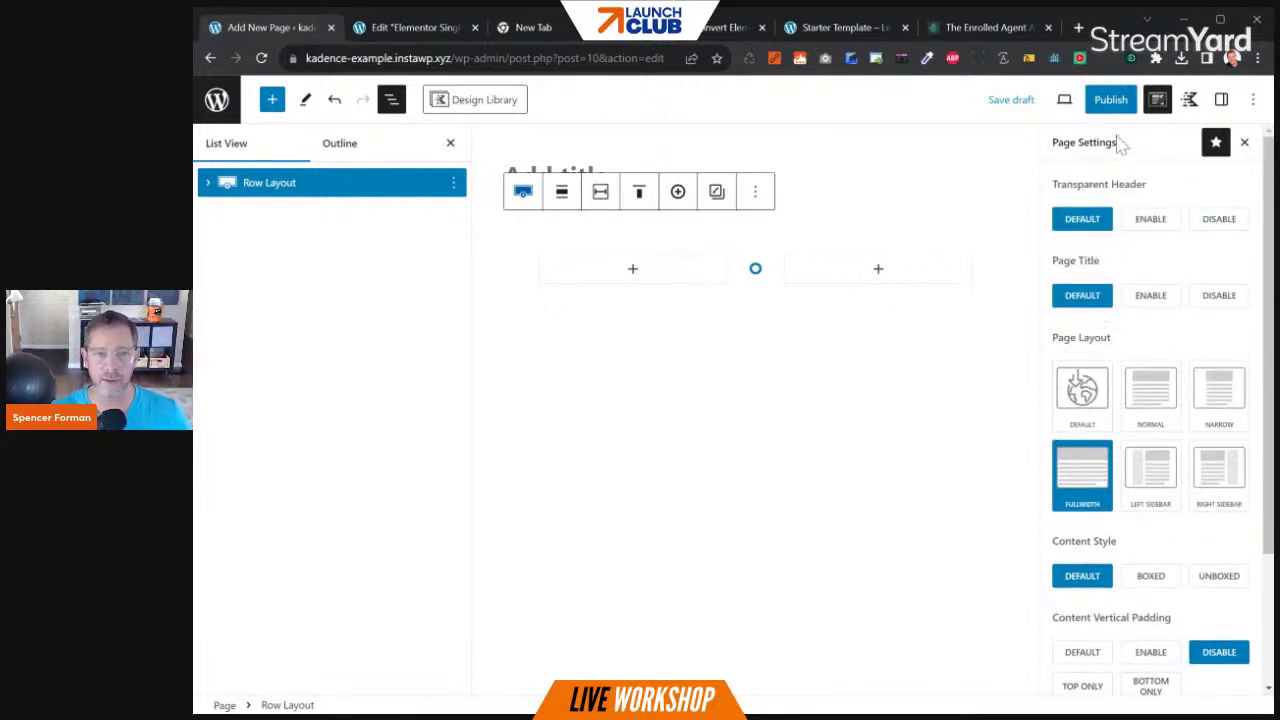
Publish the untitled page and return to the row layout's block settings
{"action": "left_click", "coordinate": [1221, 99]}
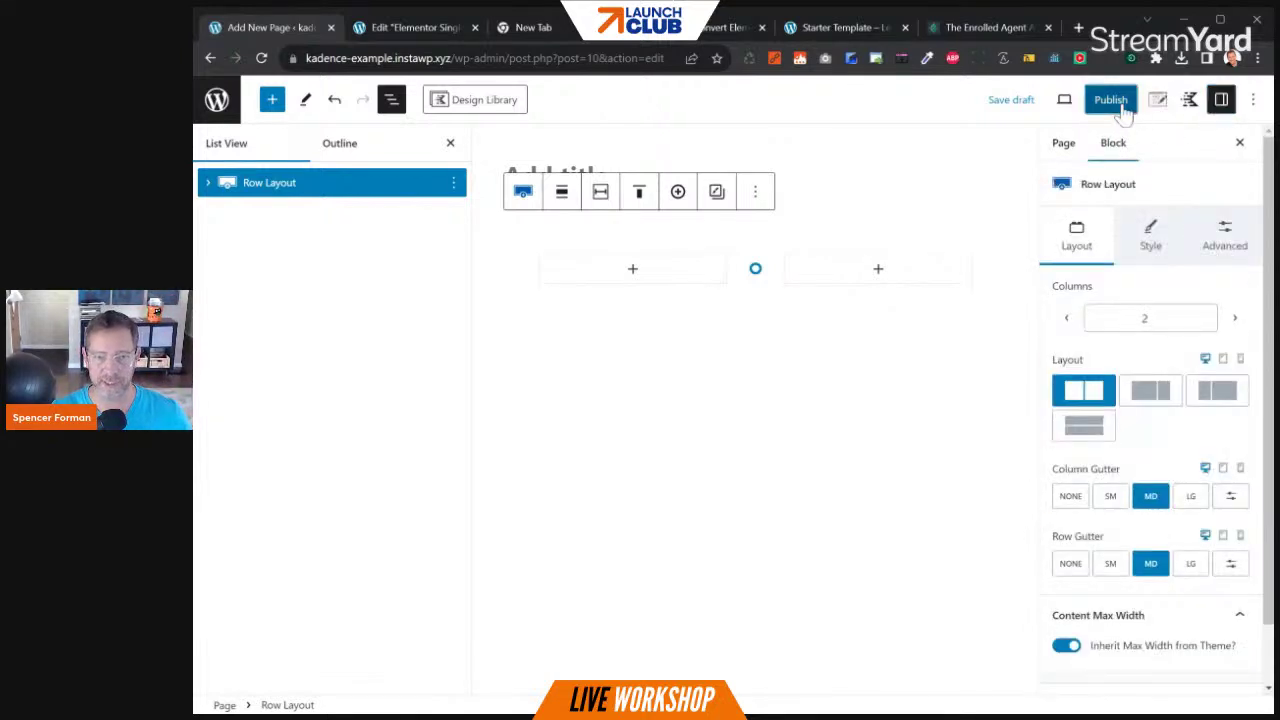
{"action": "left_click", "coordinate": [1112, 100]}
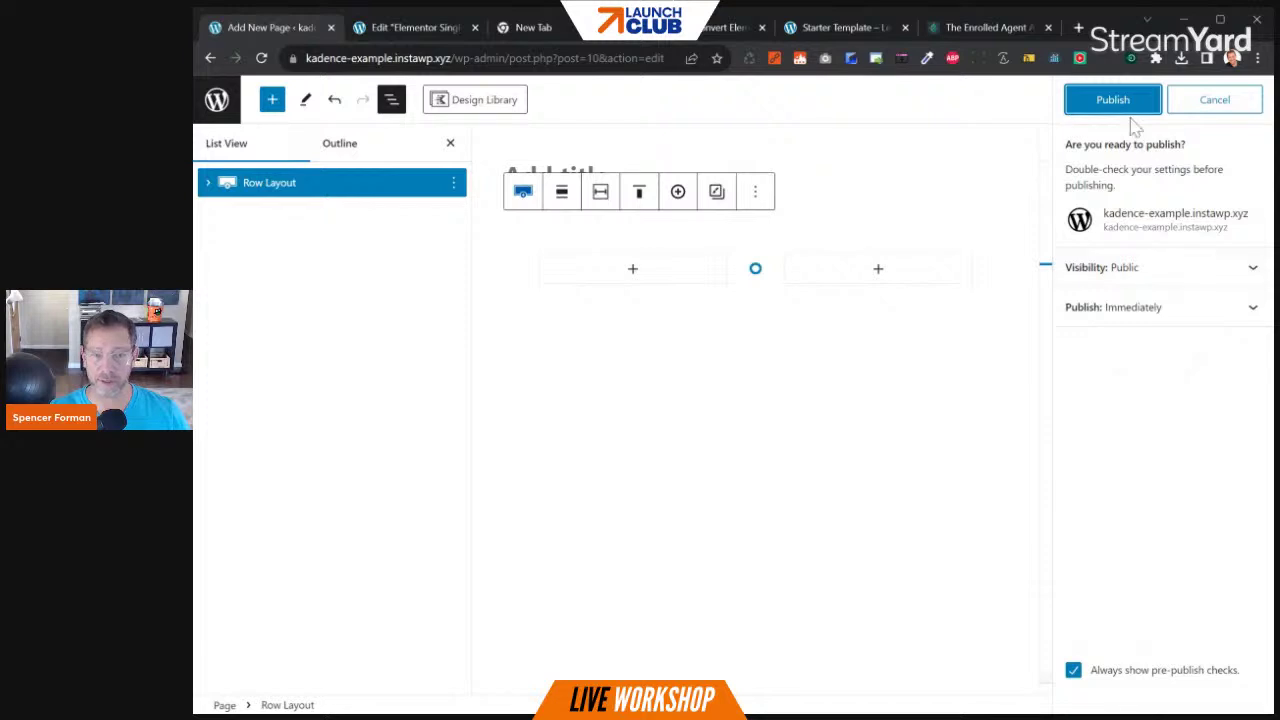
{"action": "left_click", "coordinate": [1126, 101]}
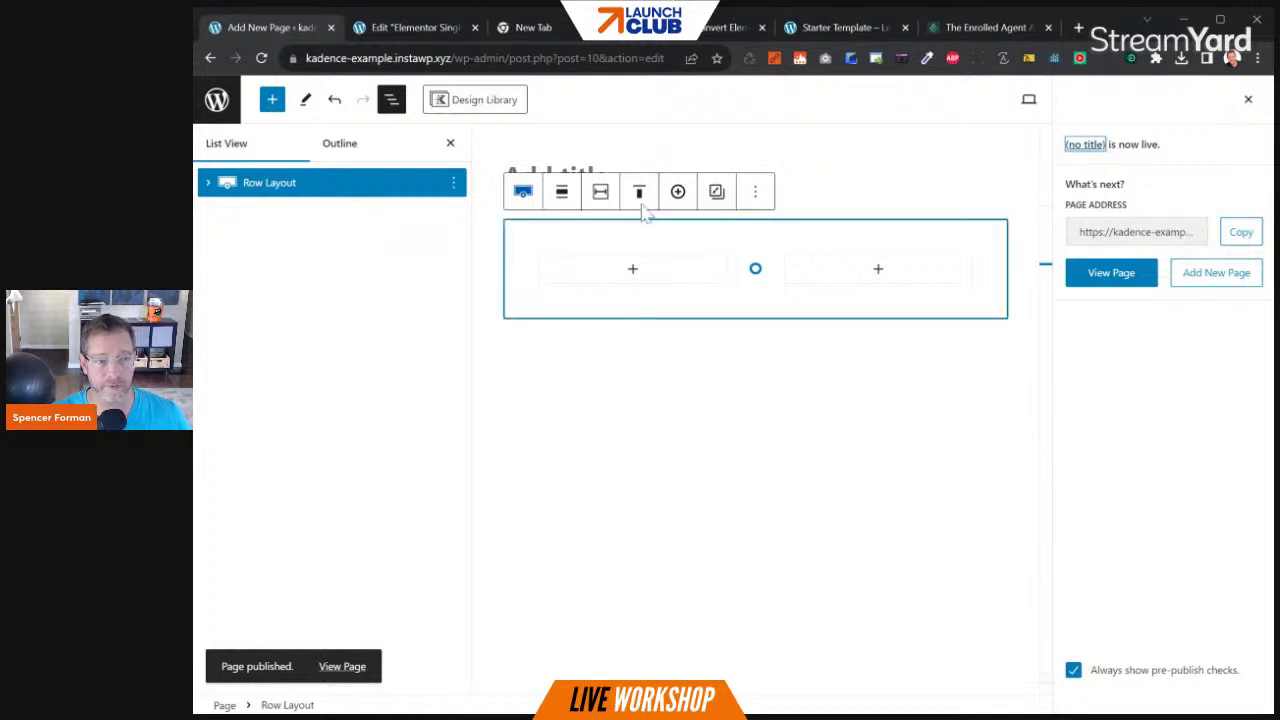
{"action": "left_click", "coordinate": [1248, 99]}
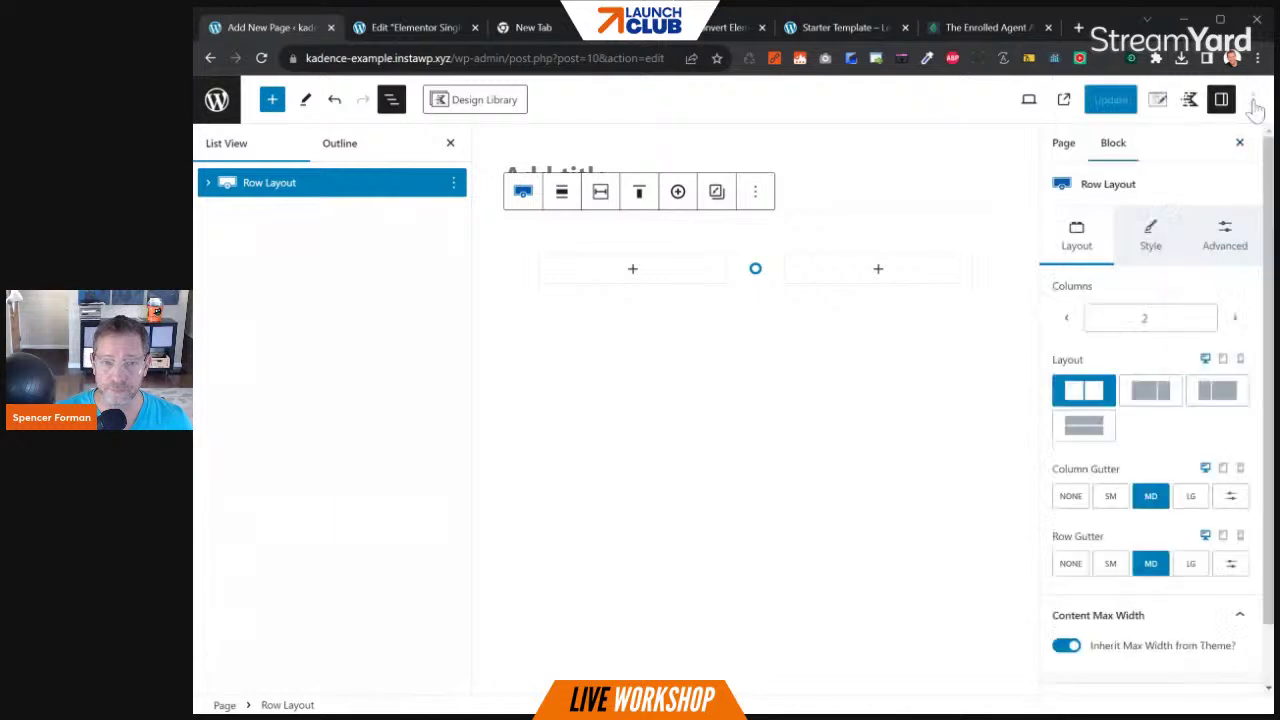
Inspect the taxley.com hero section in the developer tools and preview the background image set in its styles
{"action": "left_click", "coordinate": [964, 28]}
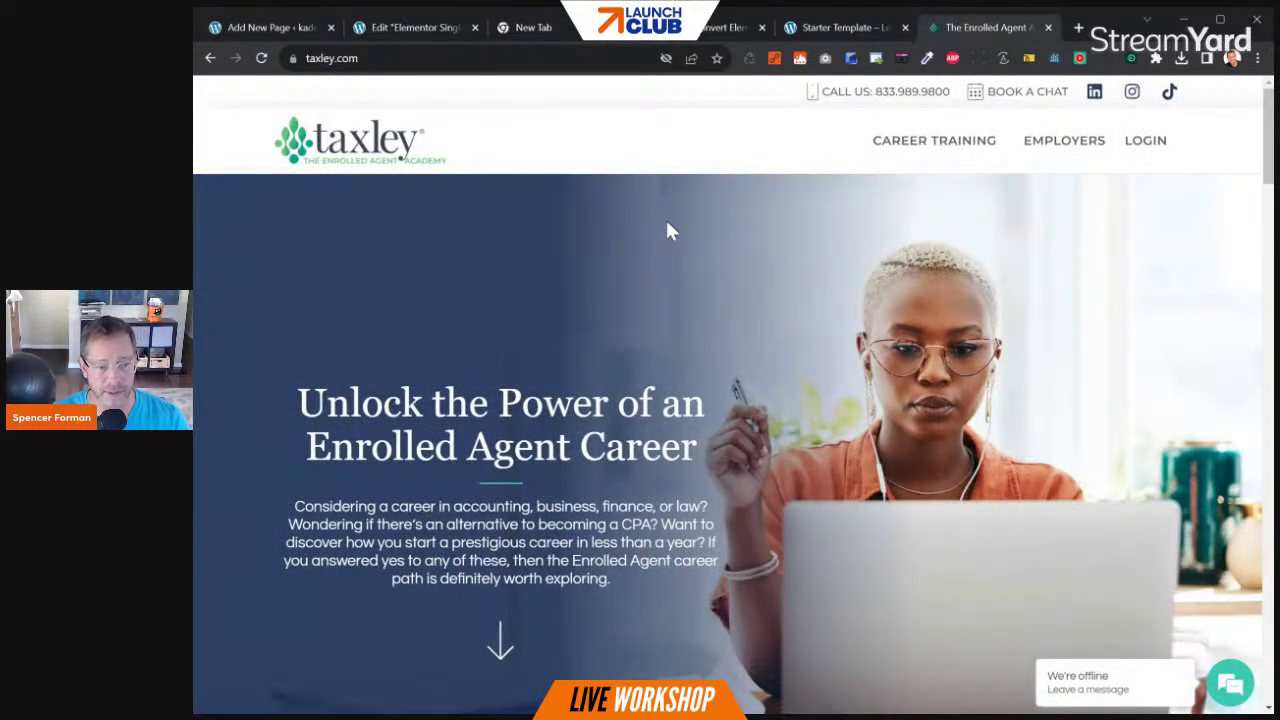
{"action": "left_click", "coordinate": [816, 554]}
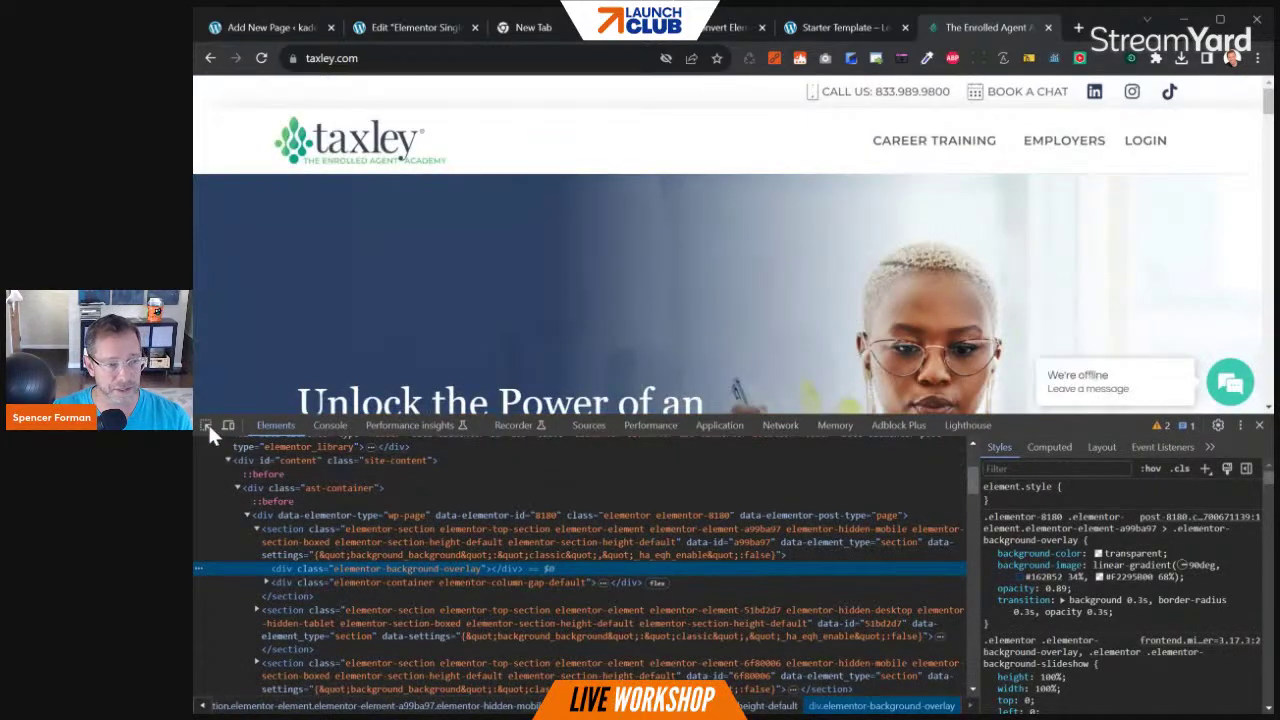
{"action": "left_click", "coordinate": [206, 425]}
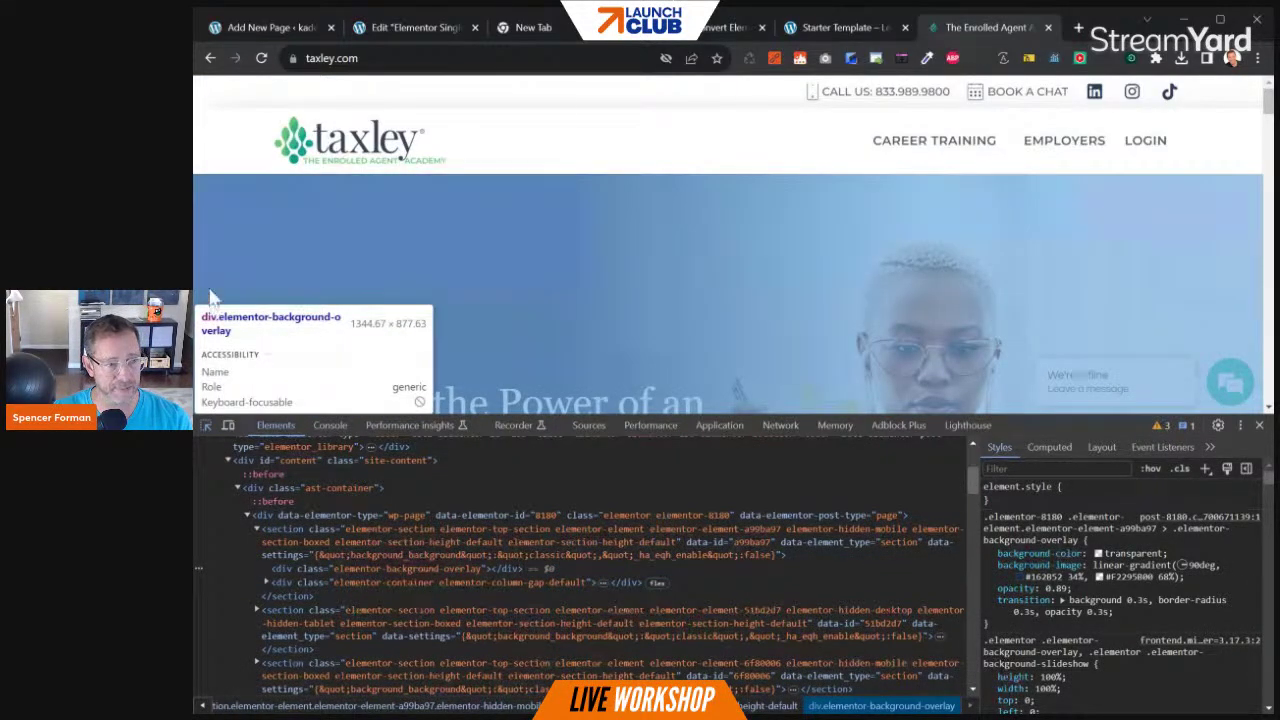
{"action": "left_click", "coordinate": [208, 266]}
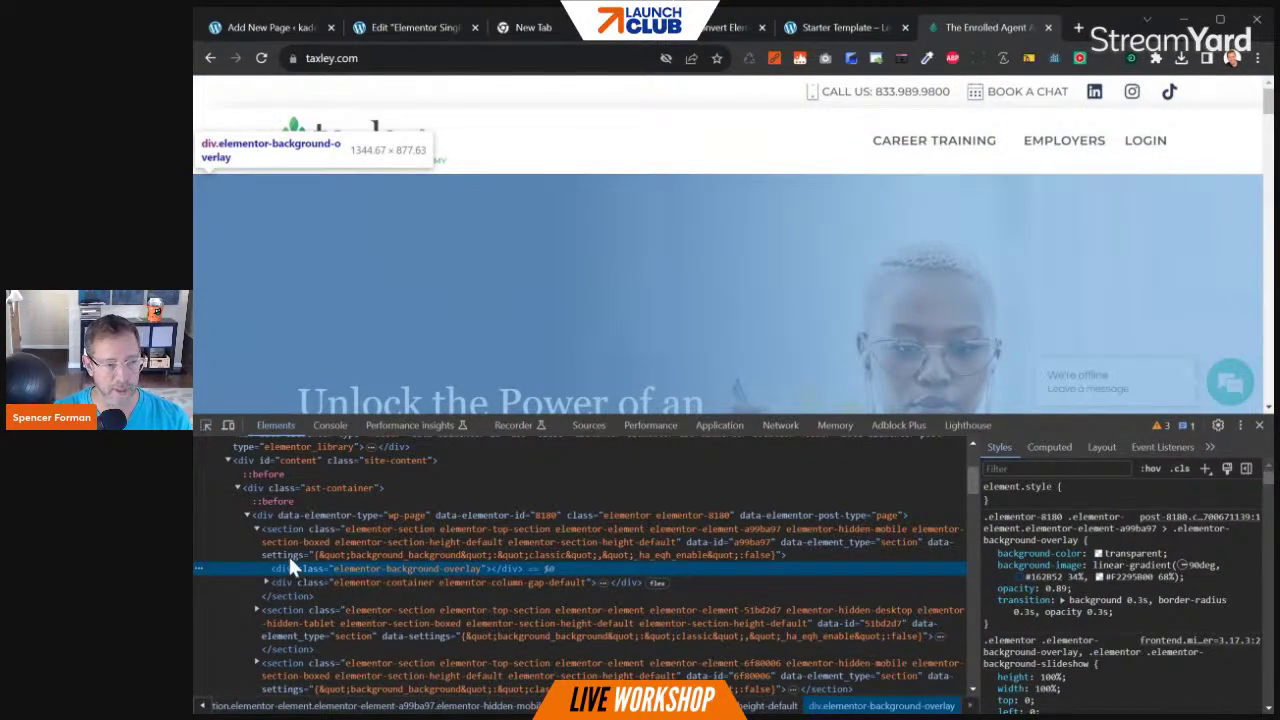
{"action": "left_click", "coordinate": [287, 535]}
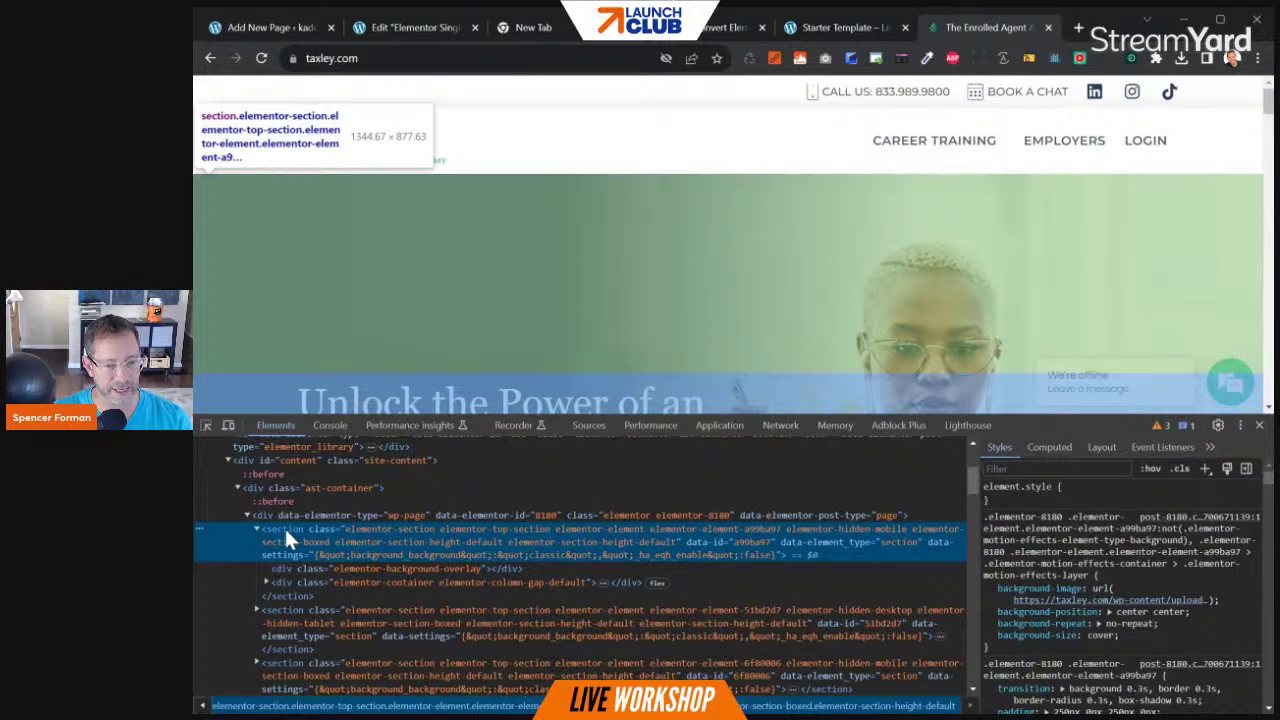
{"action": "mouse_move", "coordinate": [1080, 606]}
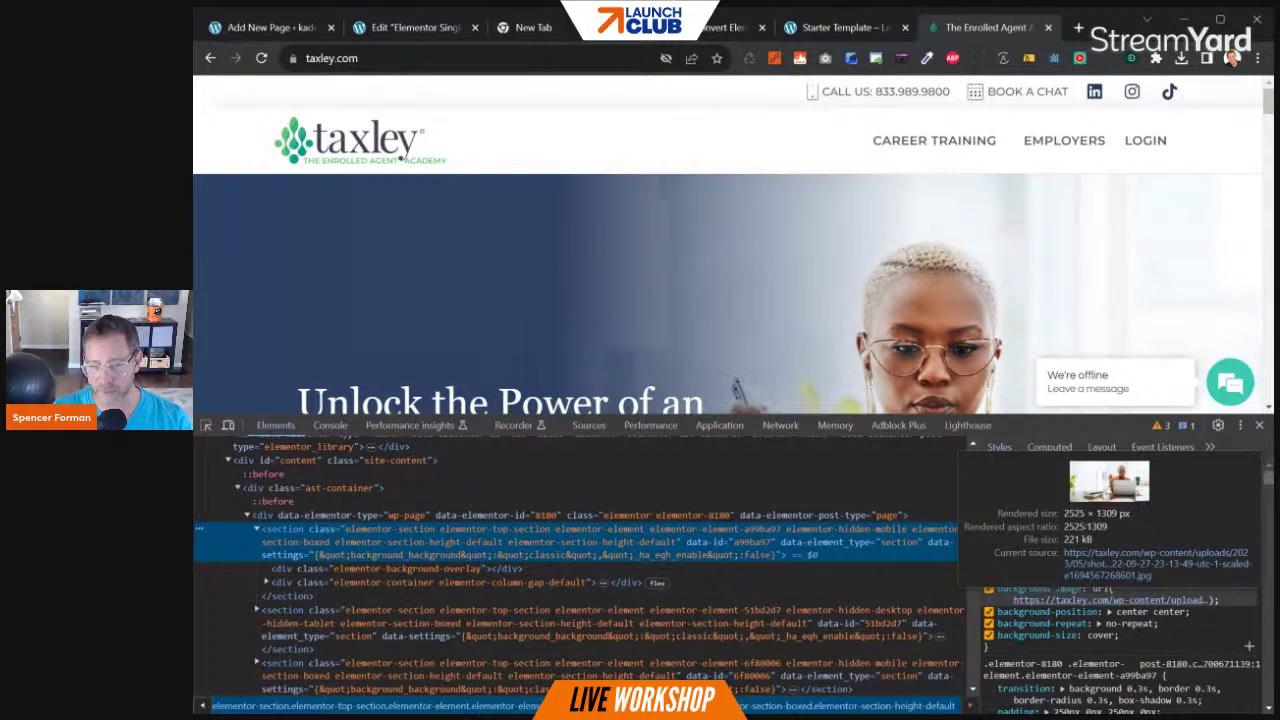
Open the taxley.com hero background image at its full address, then insert it from that URL as the row layout's background image
{"action": "left_click", "coordinate": [1077, 594]}
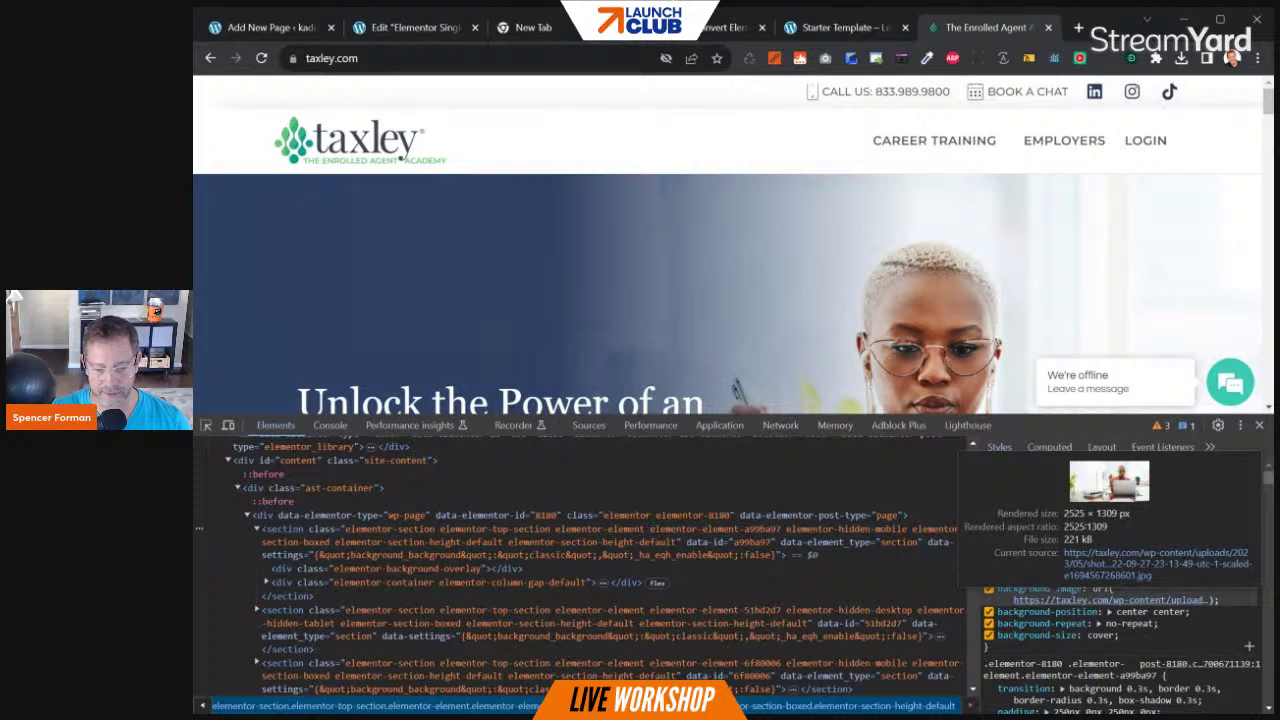
{"action": "left_click", "coordinate": [1115, 600]}
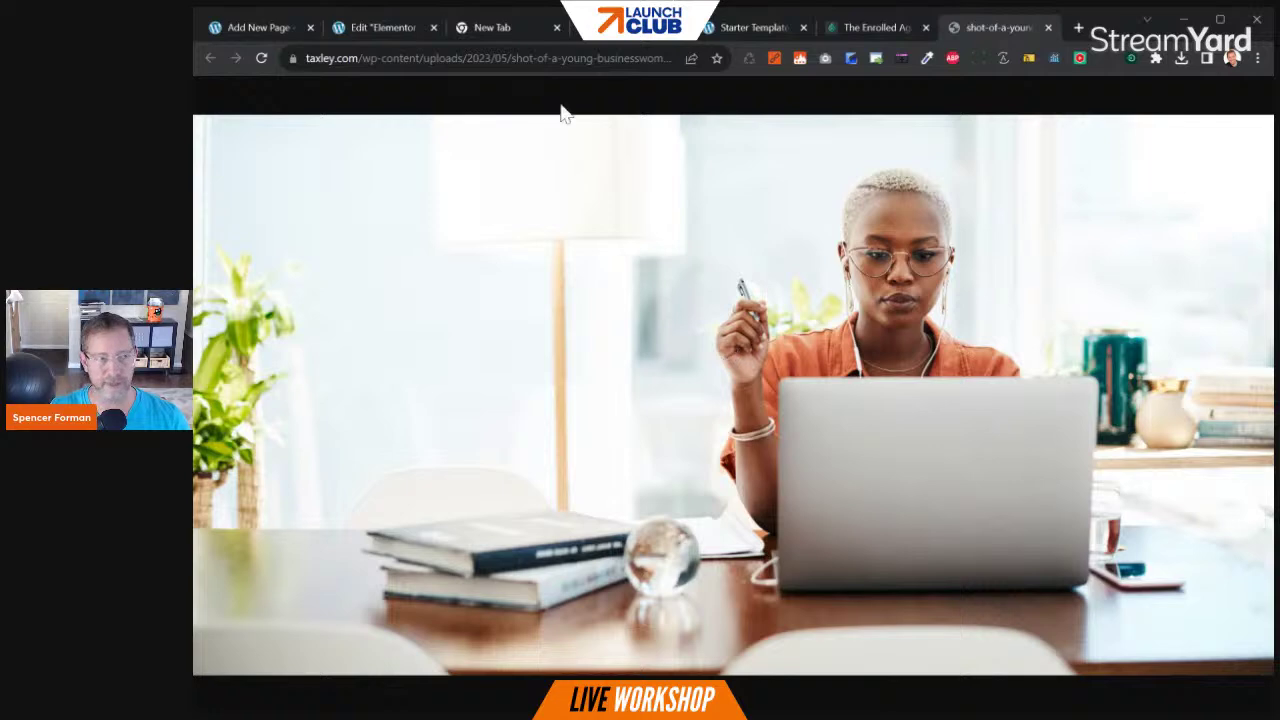
{"action": "left_click", "coordinate": [297, 30]}
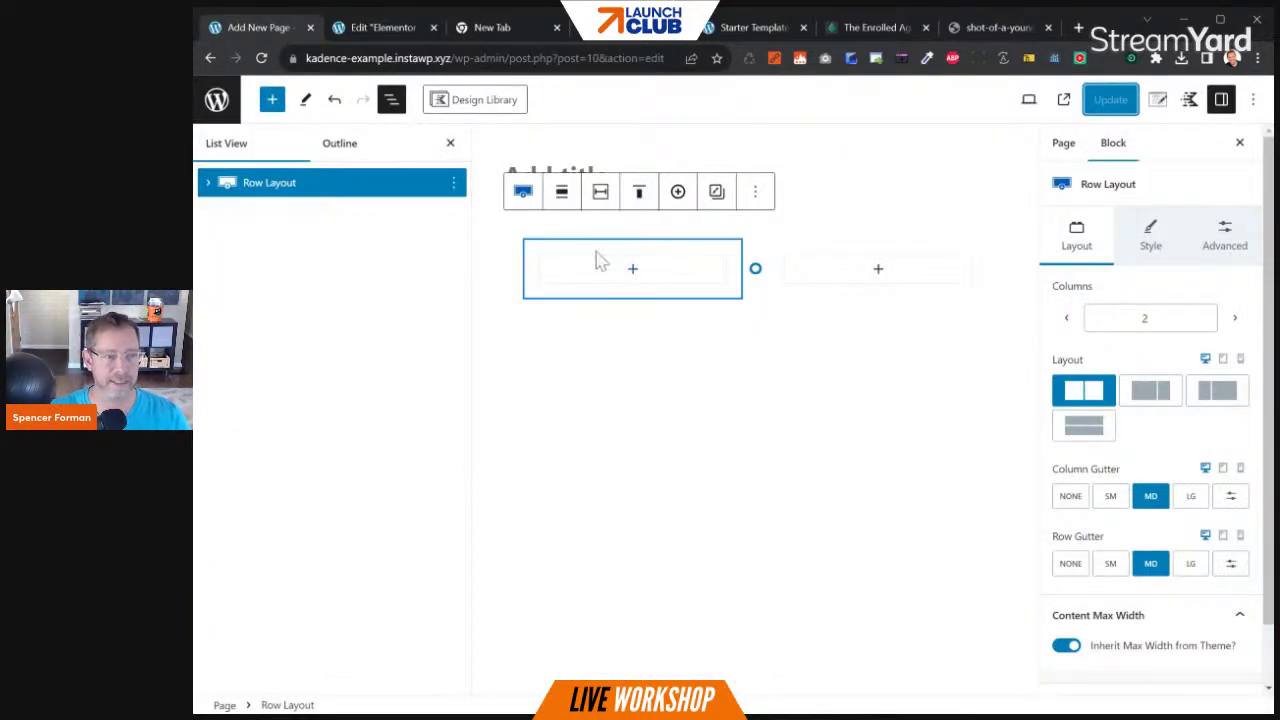
{"action": "left_click", "coordinate": [1150, 240]}
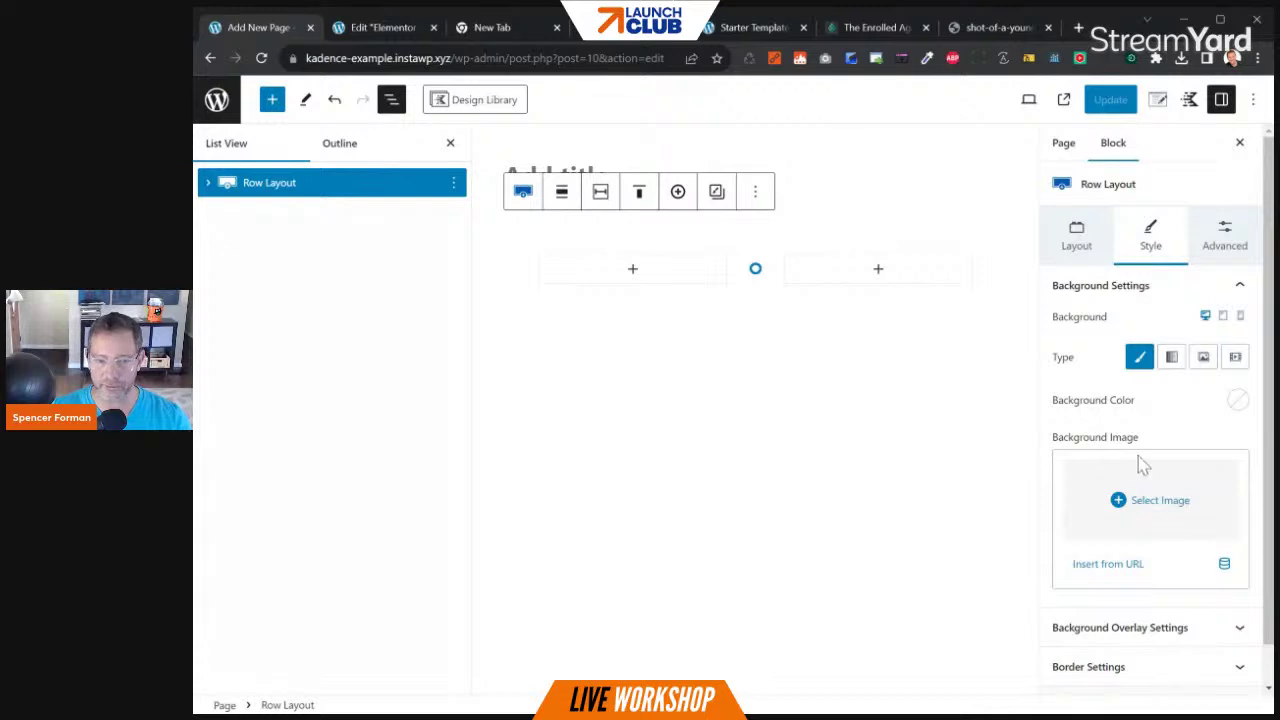
{"action": "left_click", "coordinate": [1110, 563]}
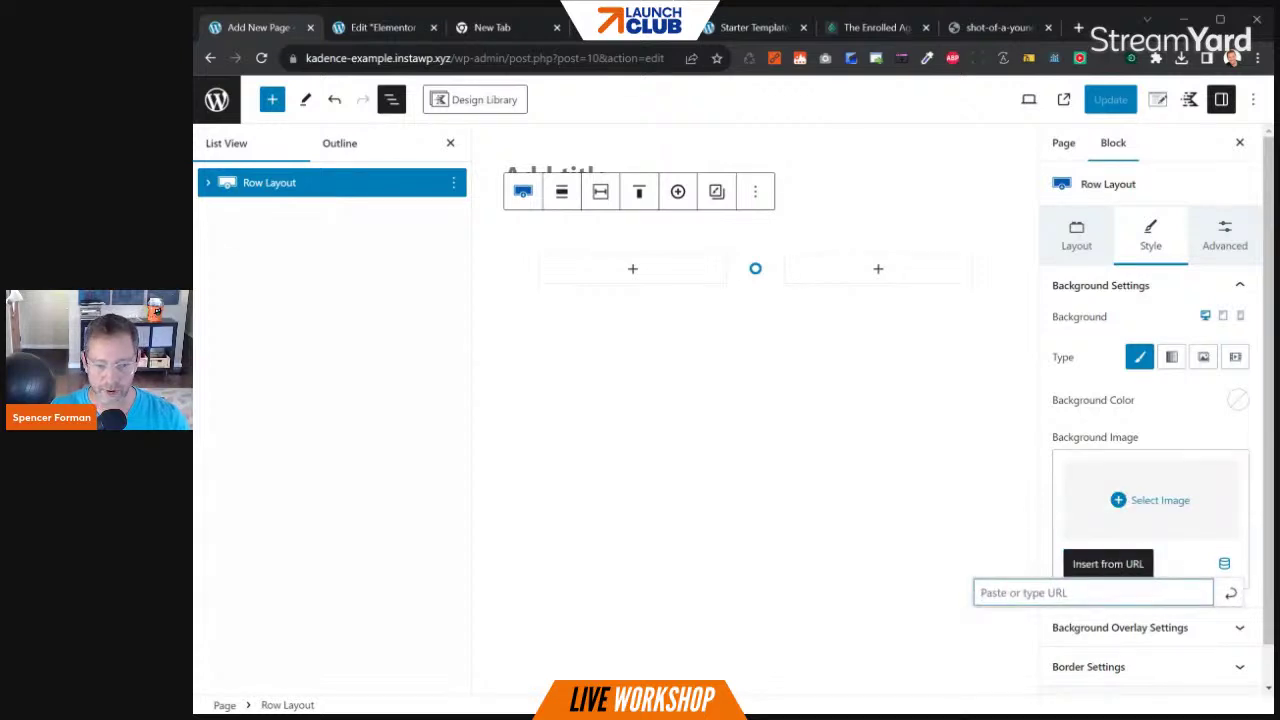
{"action": "key", "text": "ctrl+v"}
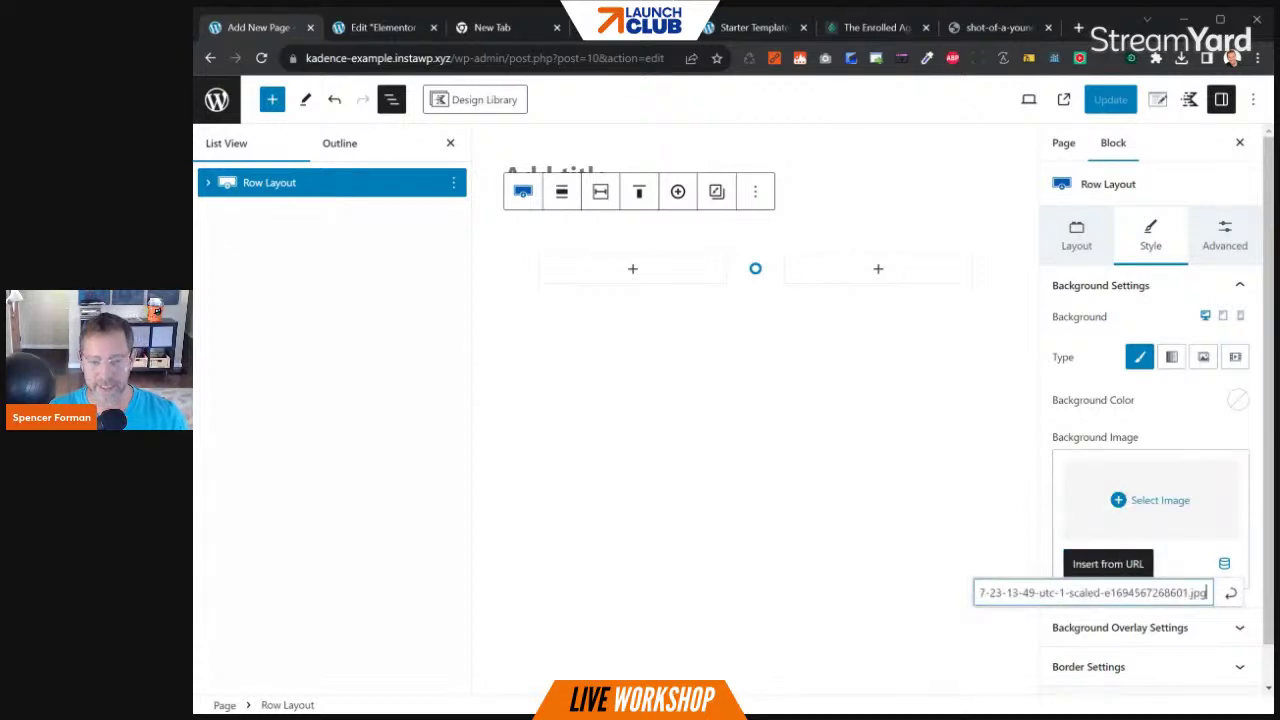
{"action": "left_click", "coordinate": [1231, 593]}
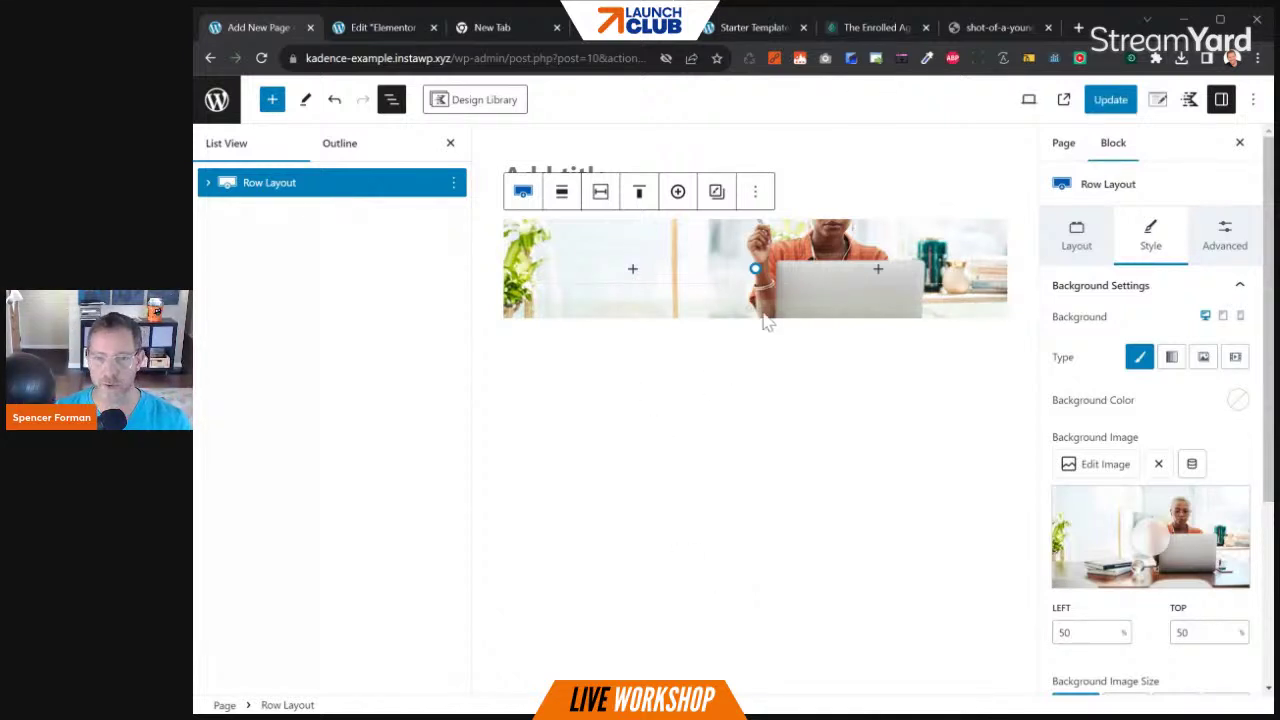
Visit bunny.net in a new browser tab, then close it and return to the page editor
{"action": "left_click", "coordinate": [1079, 28]}
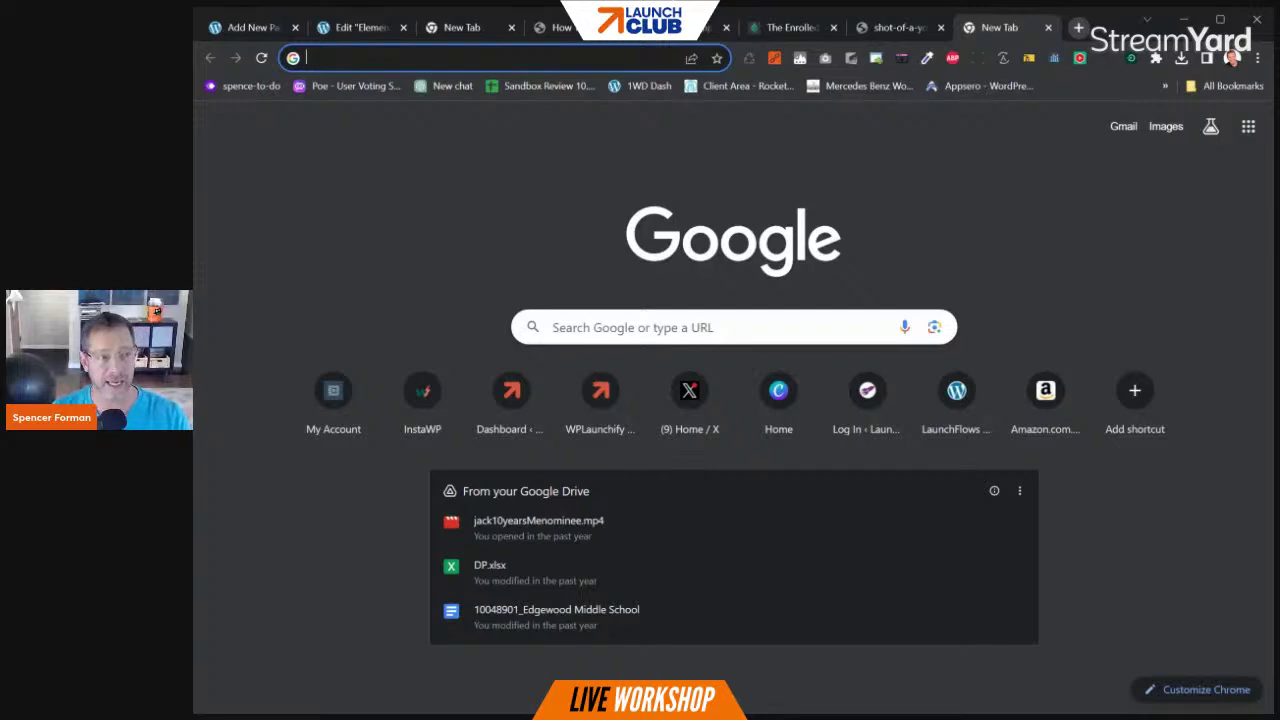
{"action": "type", "text": "bunny.net"}
{"action": "key", "text": "Return"}
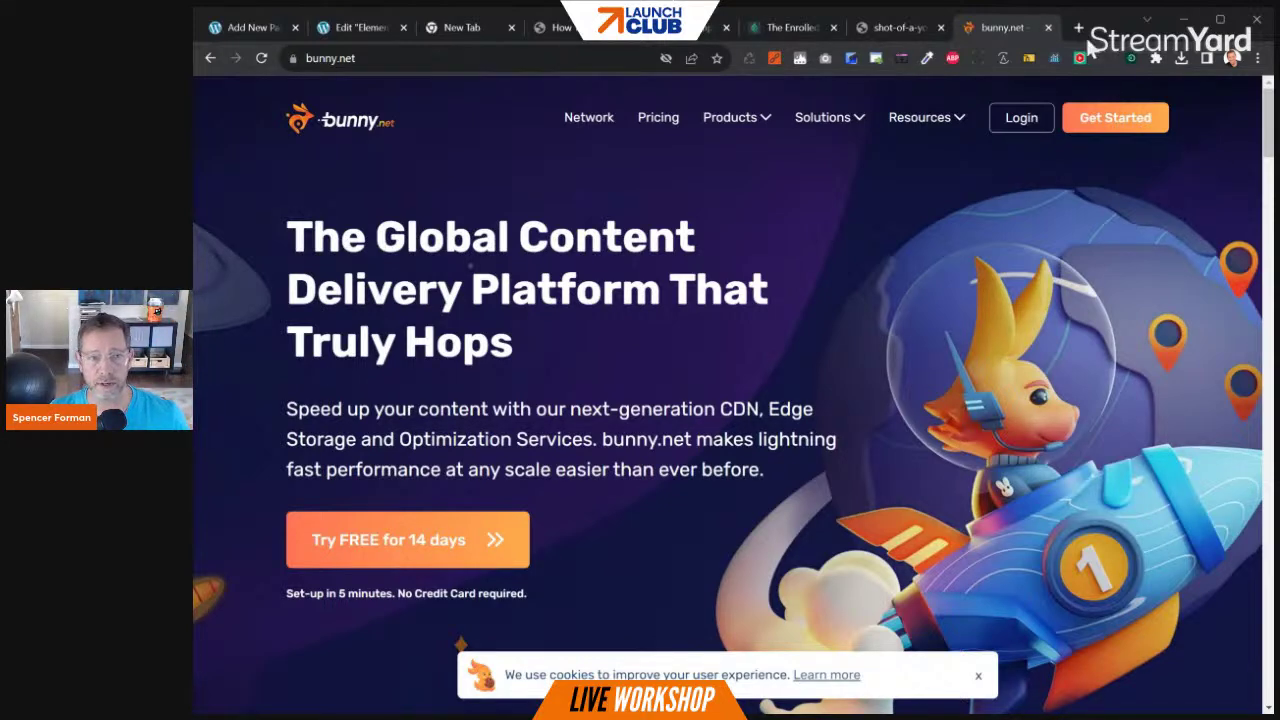
{"action": "left_click", "coordinate": [1049, 28]}
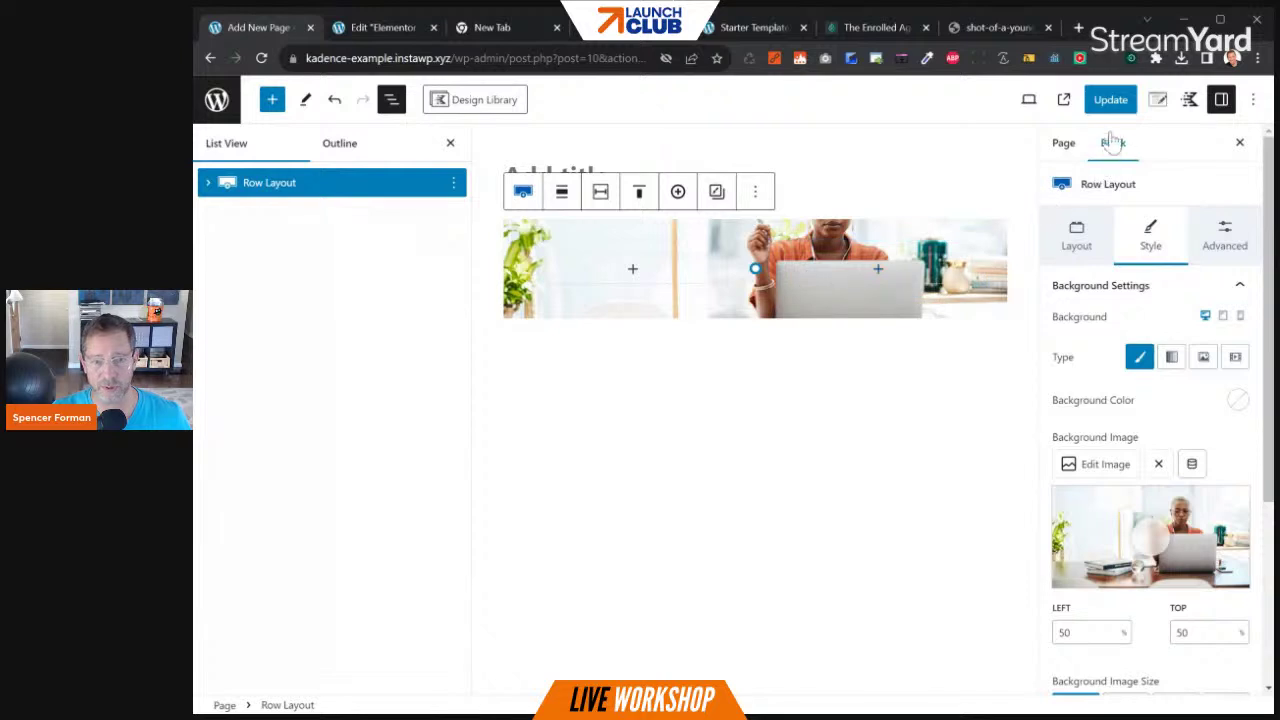
Update the page with the new row background and reload the live page to check it
{"action": "left_click", "coordinate": [1064, 100]}
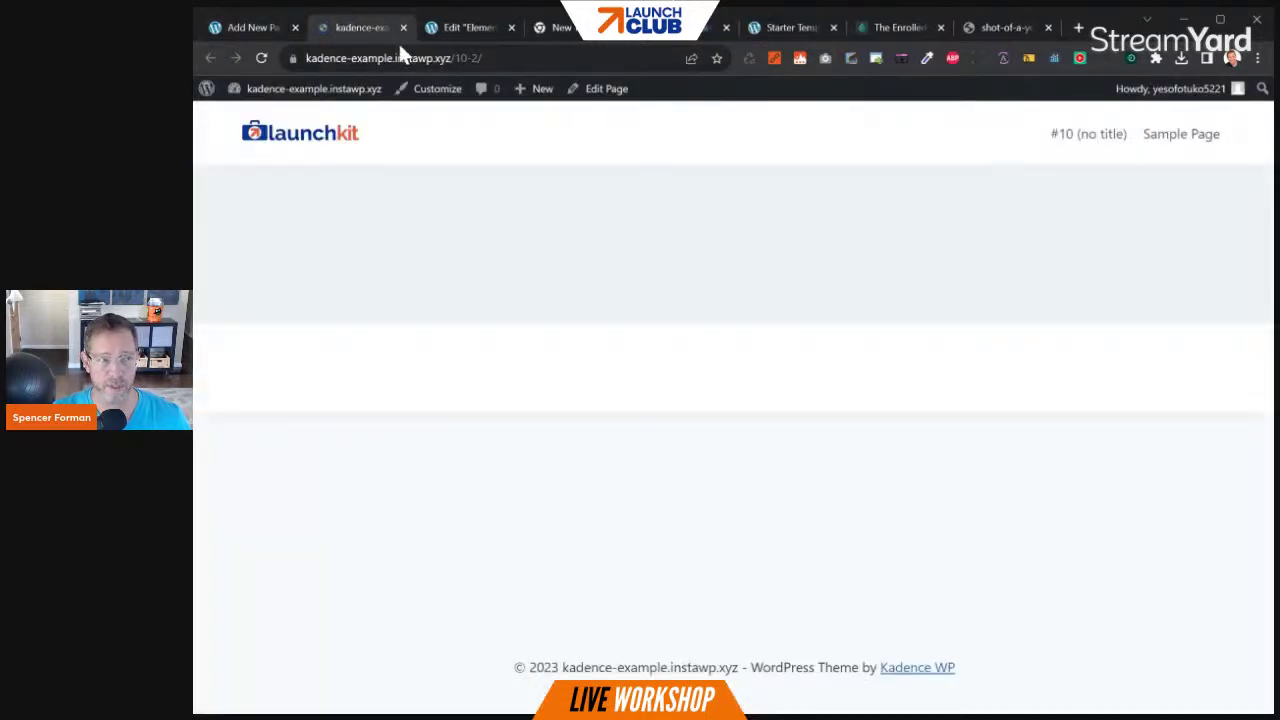
{"action": "left_click", "coordinate": [257, 22]}
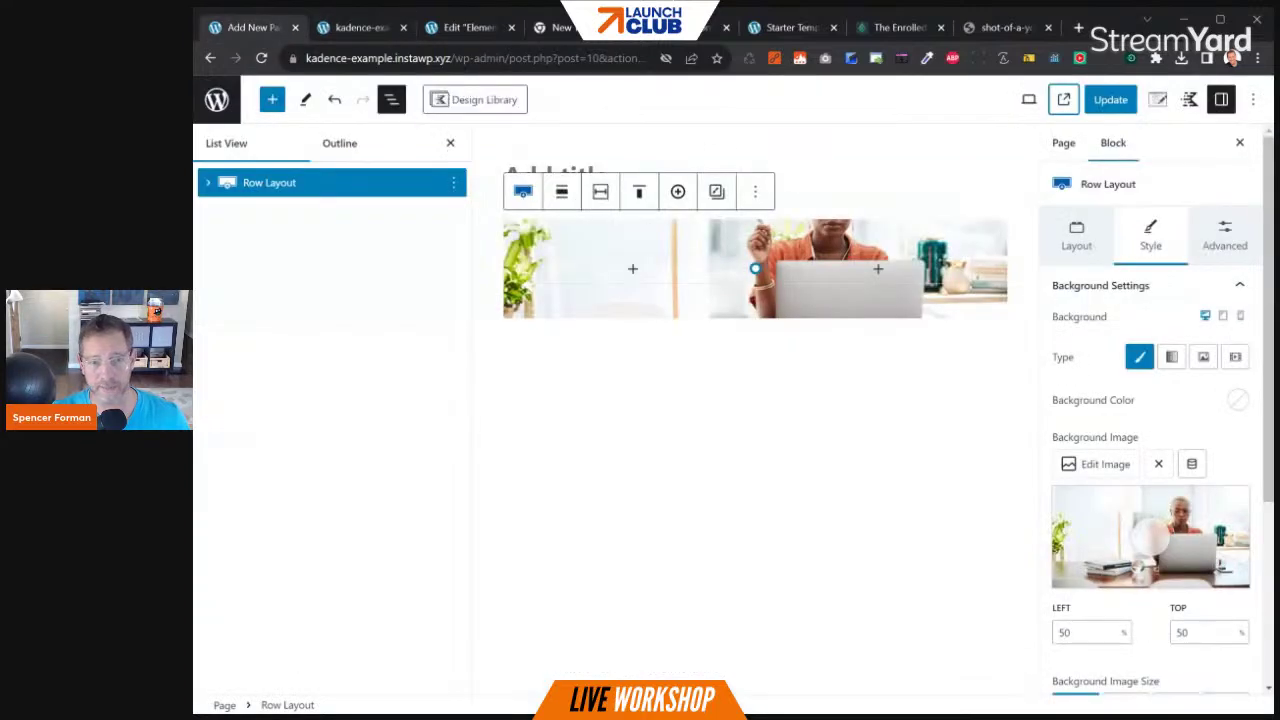
{"action": "left_click", "coordinate": [1110, 100]}
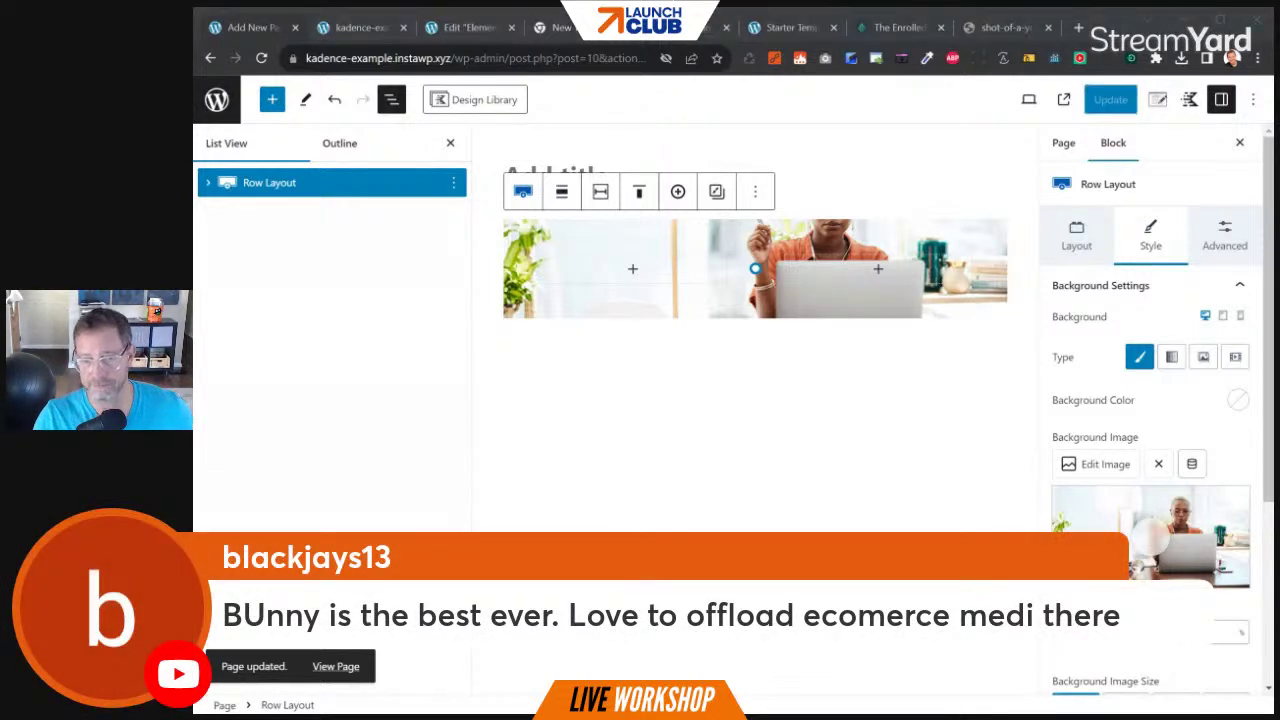
{"action": "left_click", "coordinate": [383, 32]}
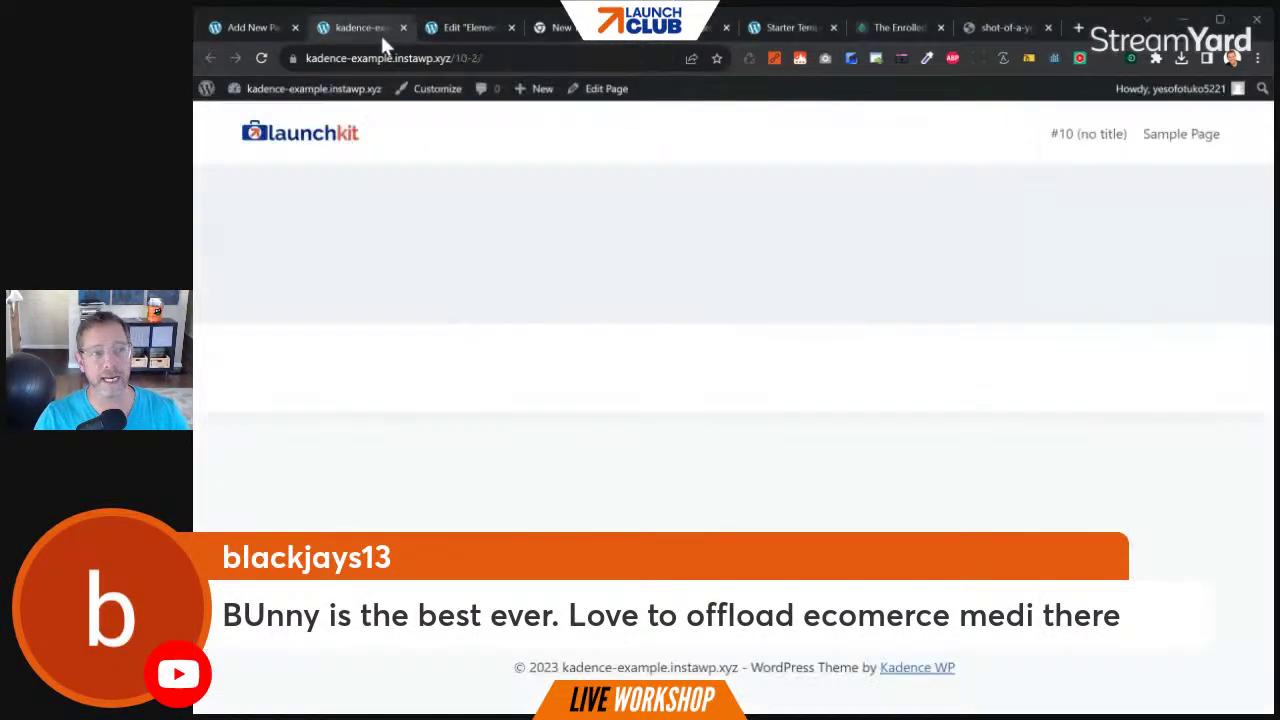
{"action": "left_click", "coordinate": [259, 60]}
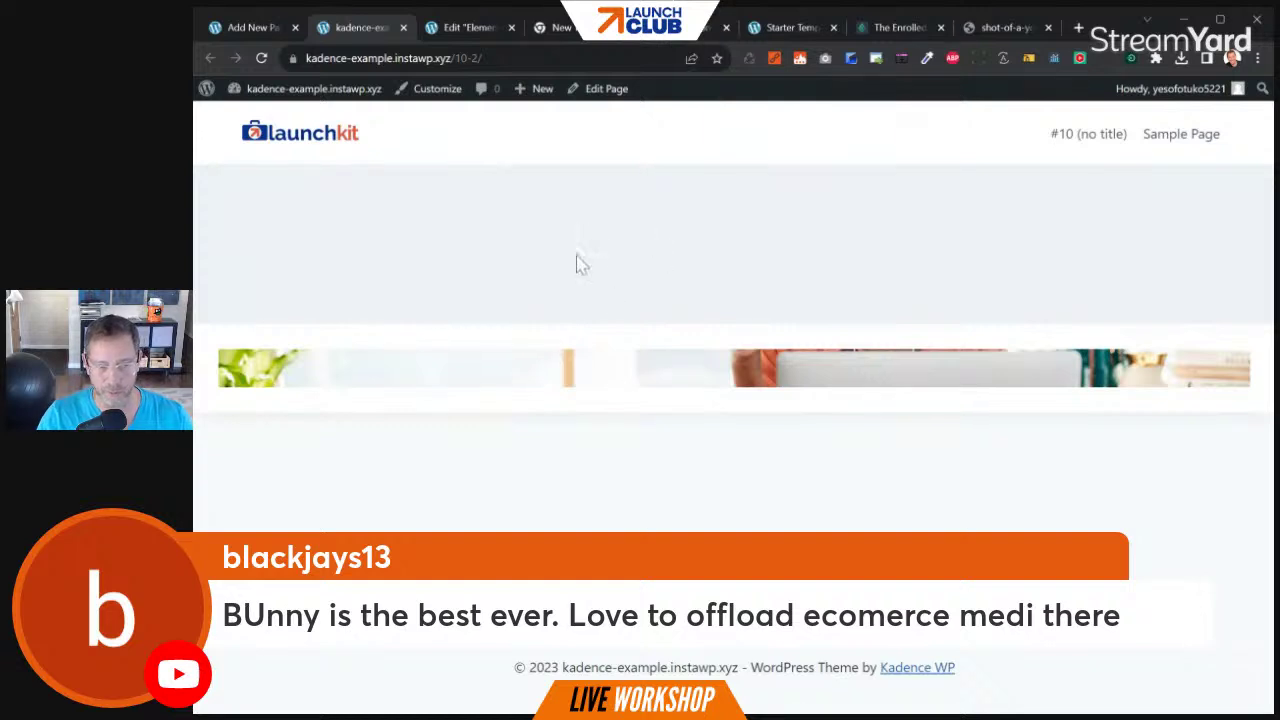
Disable the transparent header and the page title in the Kadence page settings, then update the page
{"action": "left_click", "coordinate": [250, 28]}
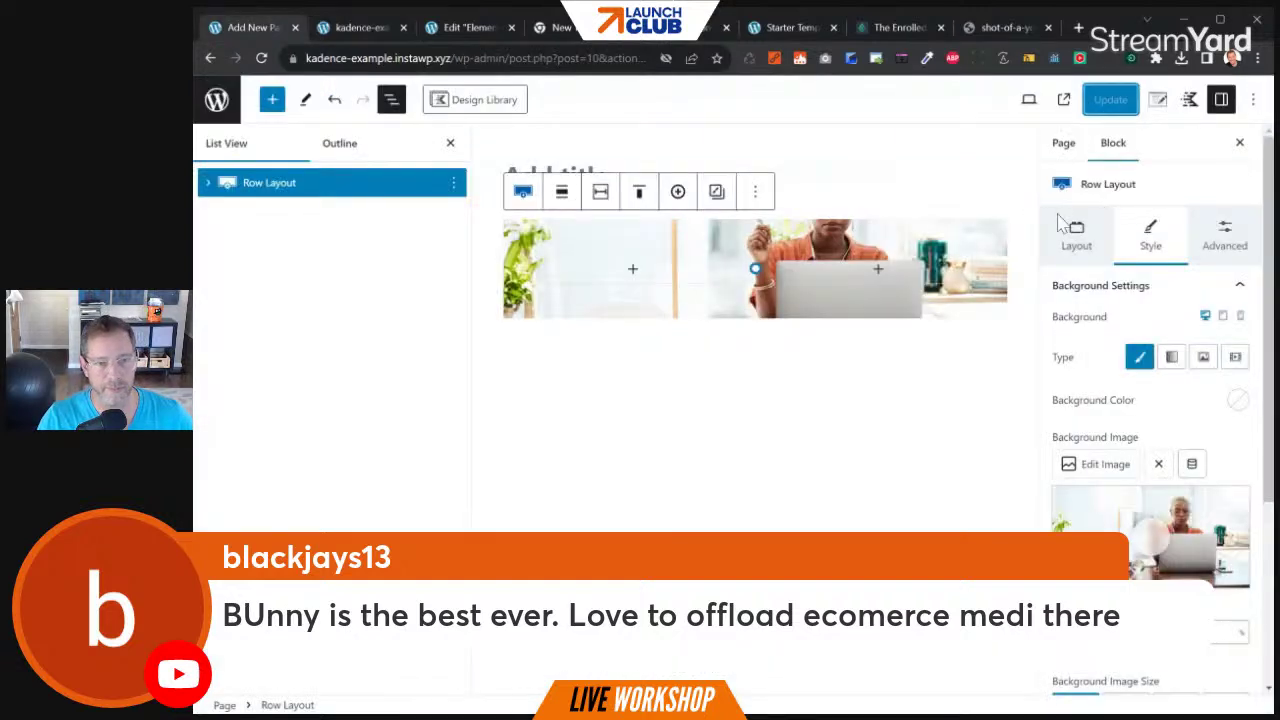
{"action": "left_click", "coordinate": [1158, 102]}
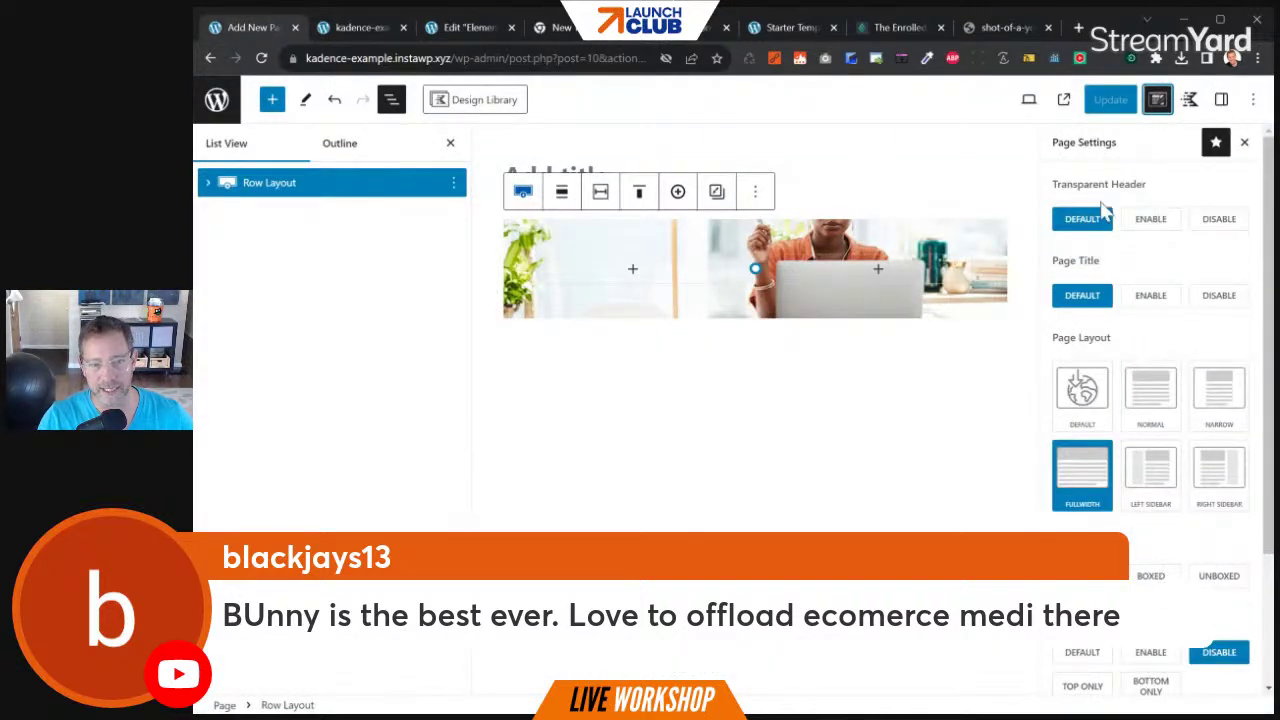
{"action": "left_click", "coordinate": [1222, 222]}
{"action": "left_click", "coordinate": [1226, 298]}
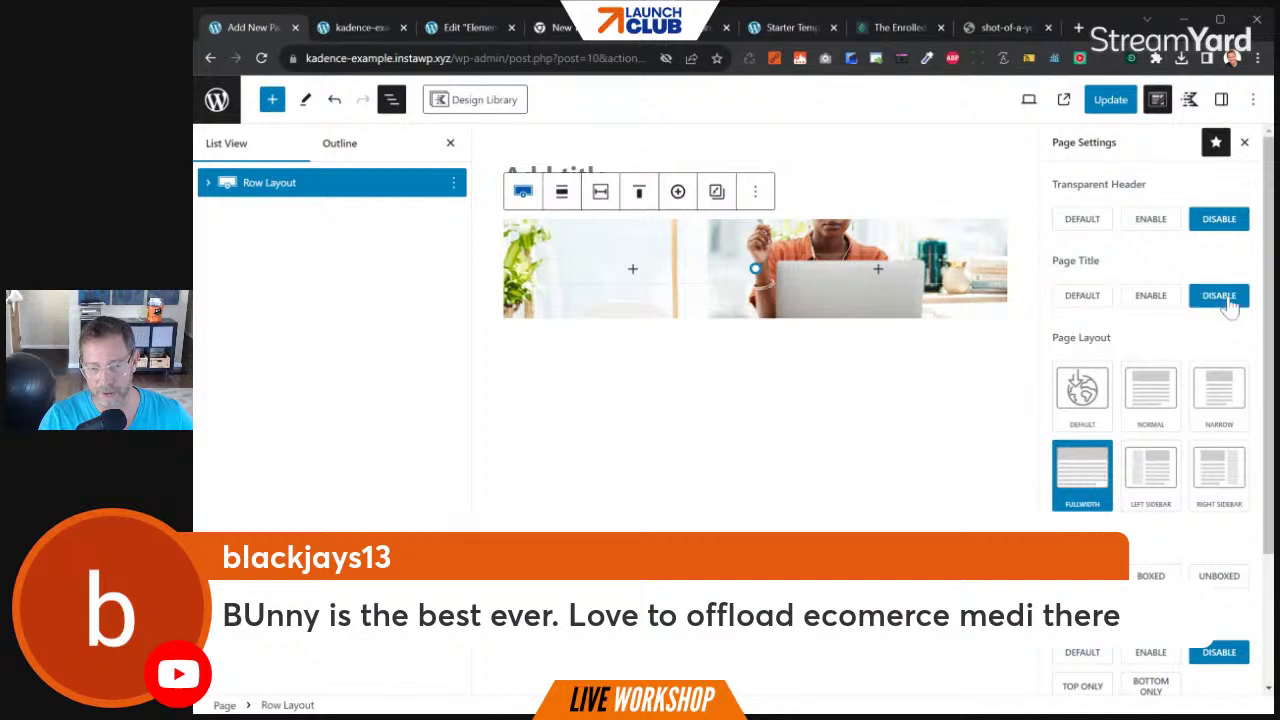
{"action": "scroll", "coordinate": [1232, 360], "scroll_direction": "down", "scroll_amount": 1}
{"action": "scroll", "coordinate": [1145, 440], "scroll_direction": "down", "scroll_amount": 1}
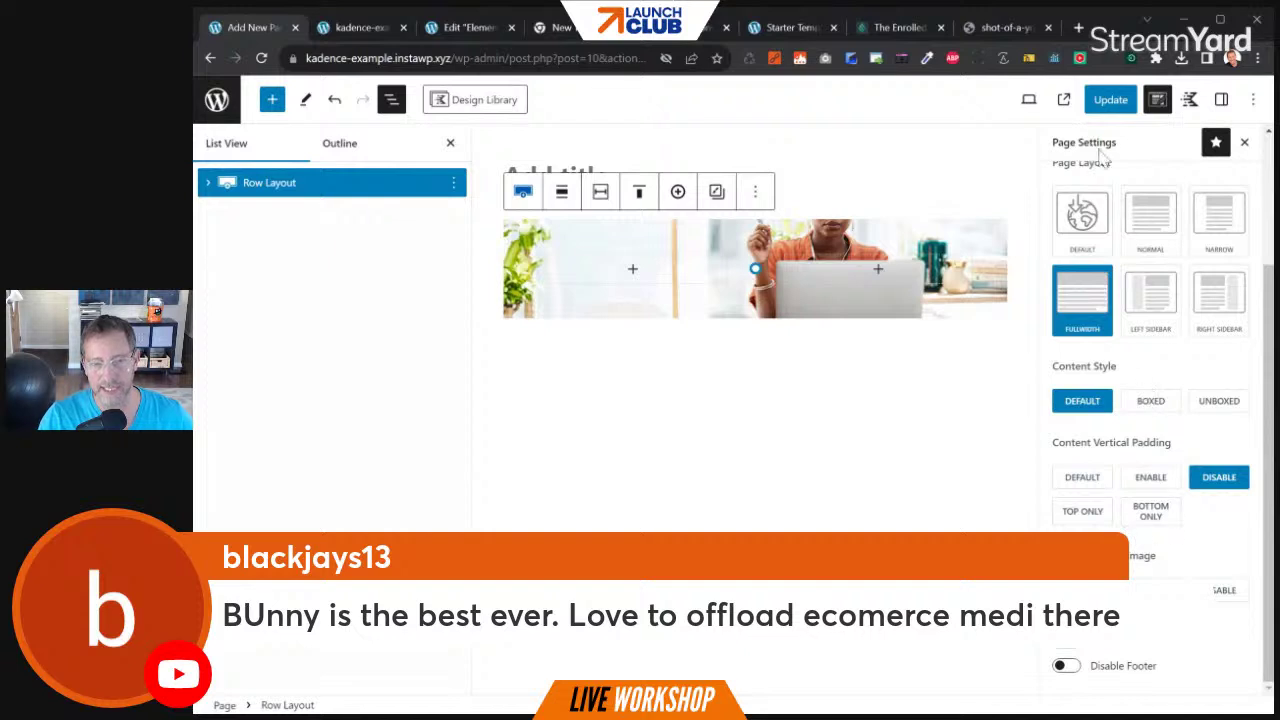
{"action": "left_click", "coordinate": [1110, 99]}
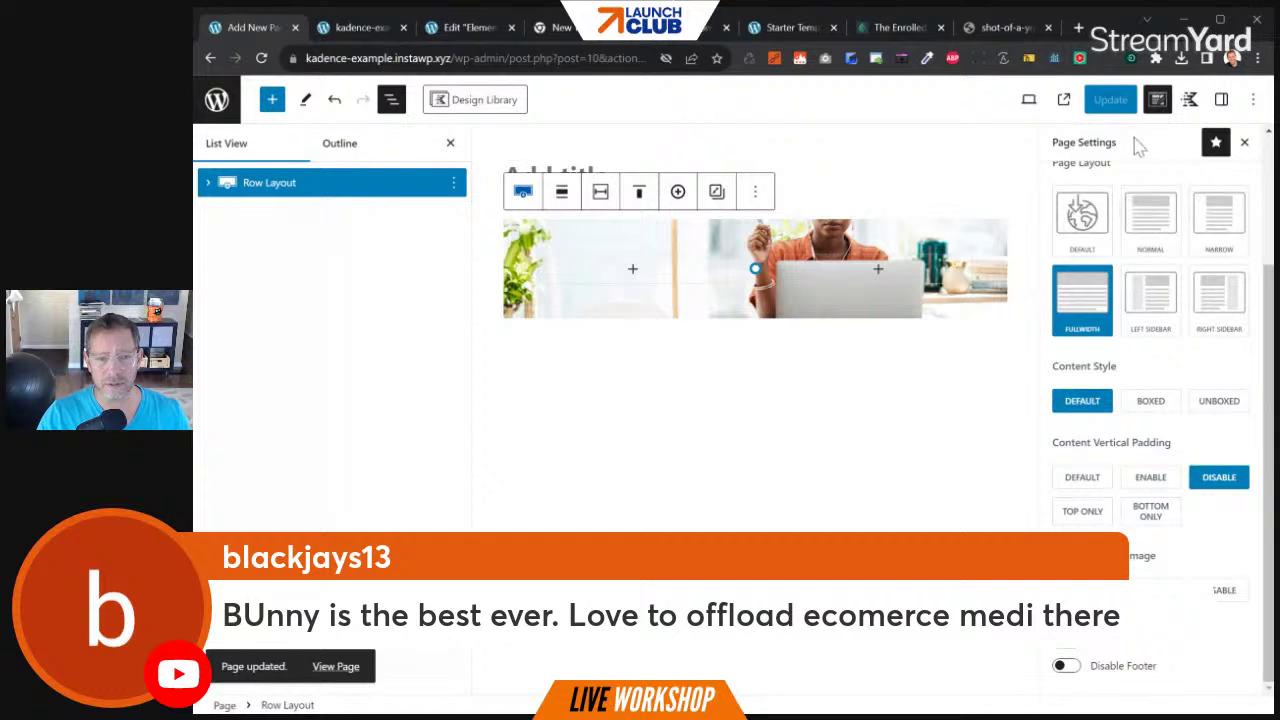
Return to the row layout's block settings and expand its advanced Structure Settings
{"action": "left_click", "coordinate": [1221, 99]}
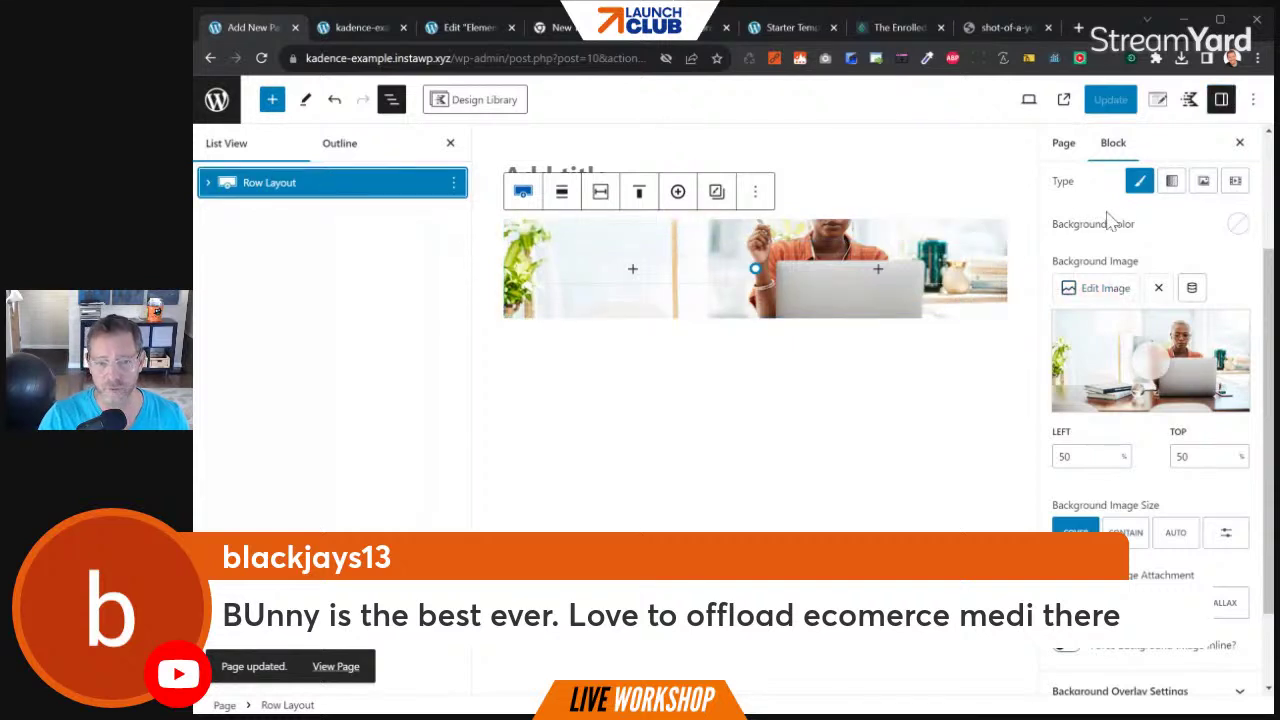
{"action": "left_click", "coordinate": [1066, 148]}
{"action": "left_click", "coordinate": [1117, 150]}
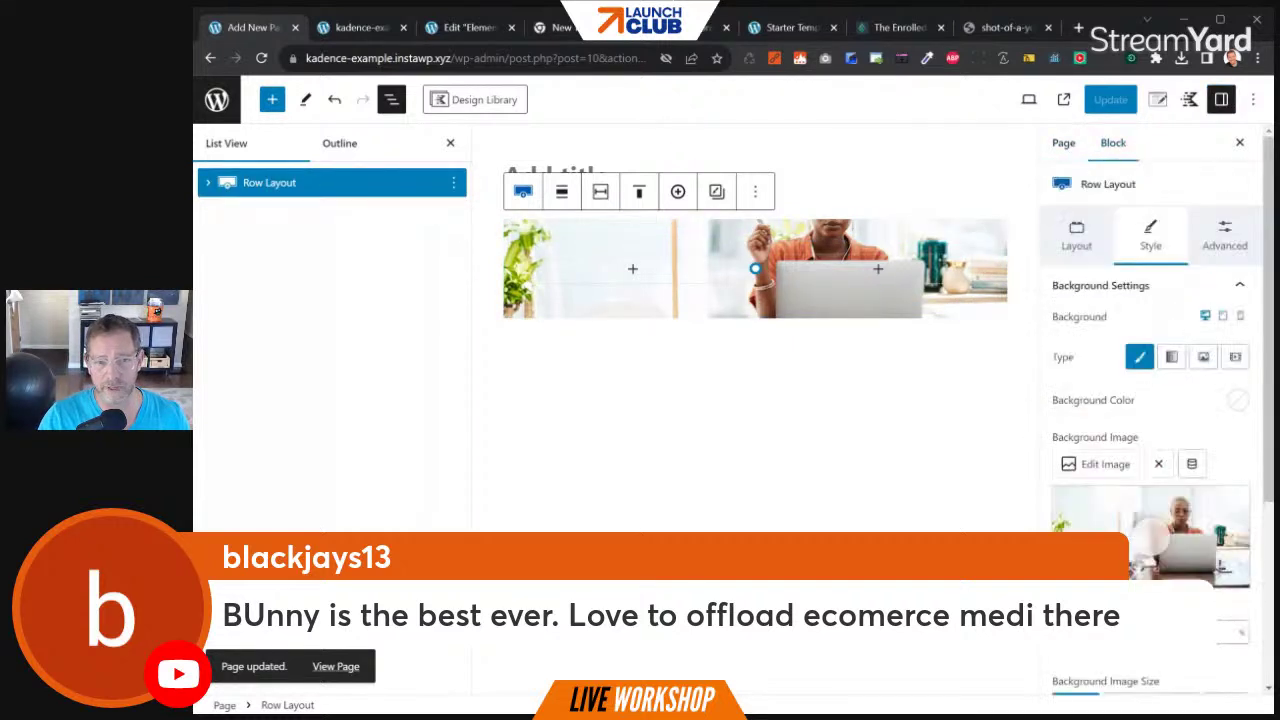
{"action": "left_click", "coordinate": [1230, 248]}
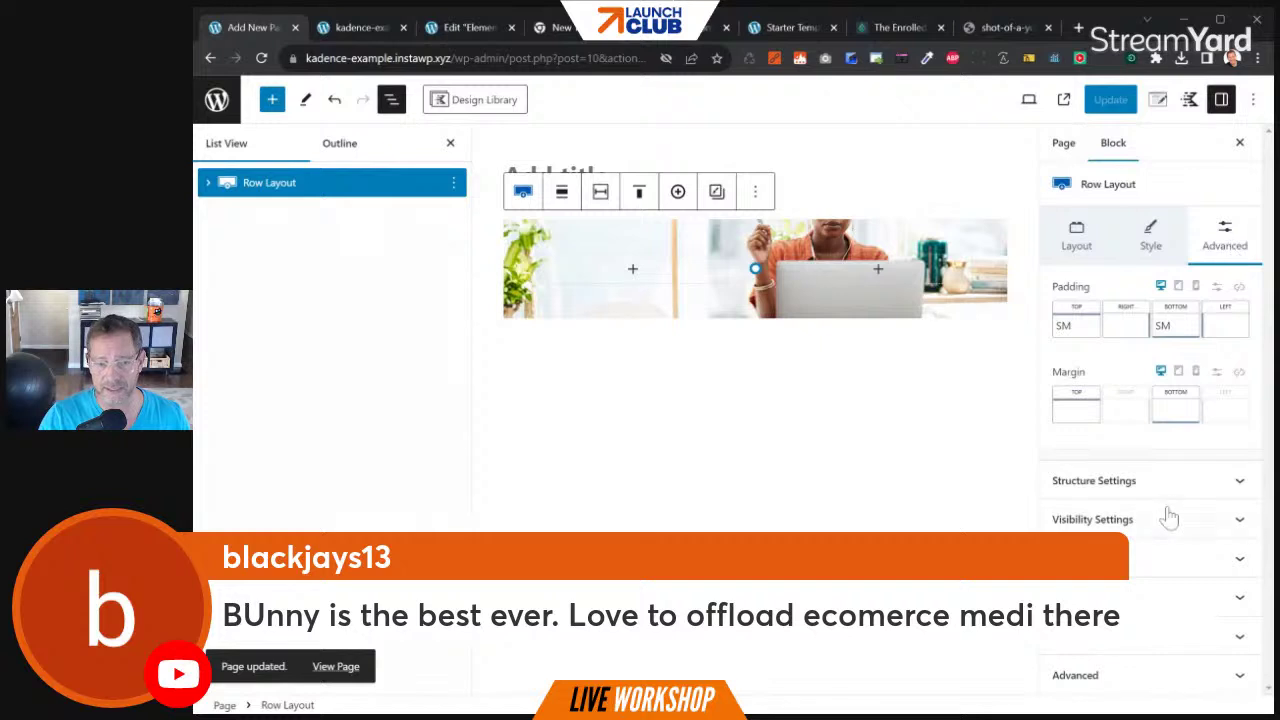
{"action": "left_click", "coordinate": [1133, 483]}
{"action": "scroll", "coordinate": [1095, 522], "scroll_direction": "down", "scroll_amount": 2}
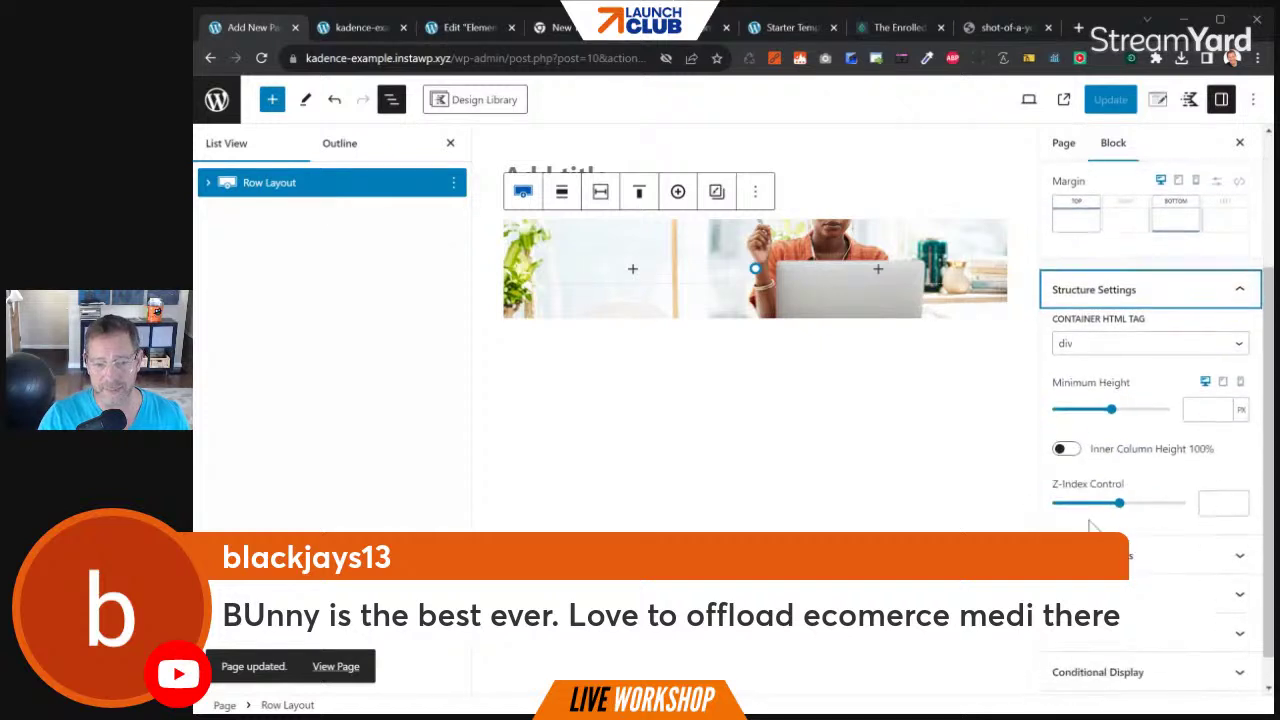
Try a minimum height of 100 VH on the row layout
{"action": "left_click_drag", "start_coordinate": [1052, 382], "coordinate": [1143, 412]}
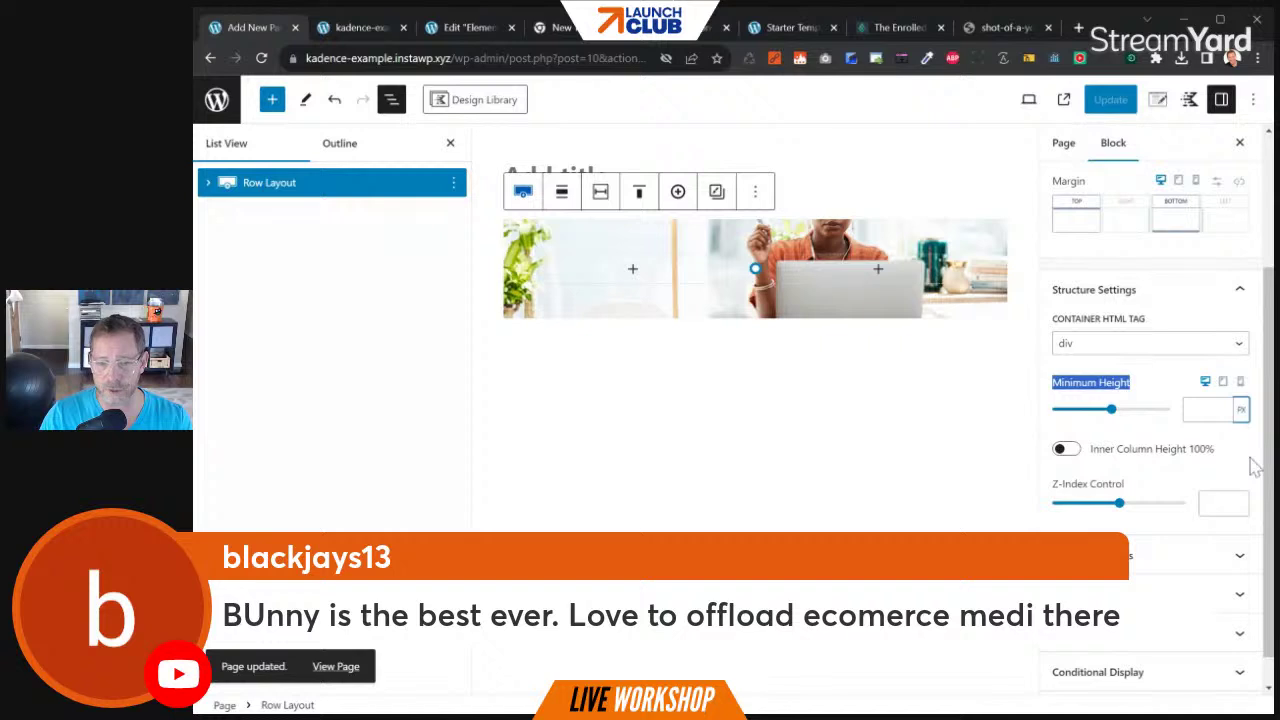
{"action": "left_click", "coordinate": [1205, 409]}
{"action": "type", "text": "100"}
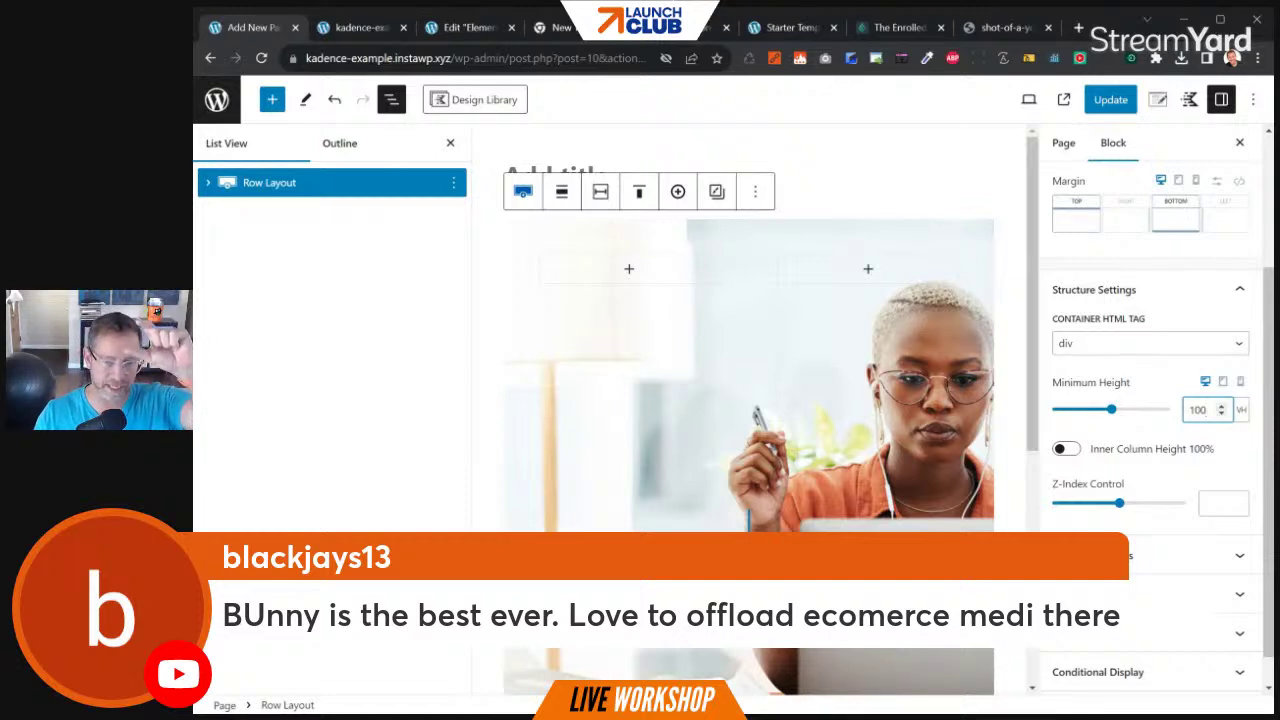
Set the row layout's minimum height to 800 PX and update the page
{"action": "left_click_drag", "start_coordinate": [1206, 410], "coordinate": [1143, 409]}
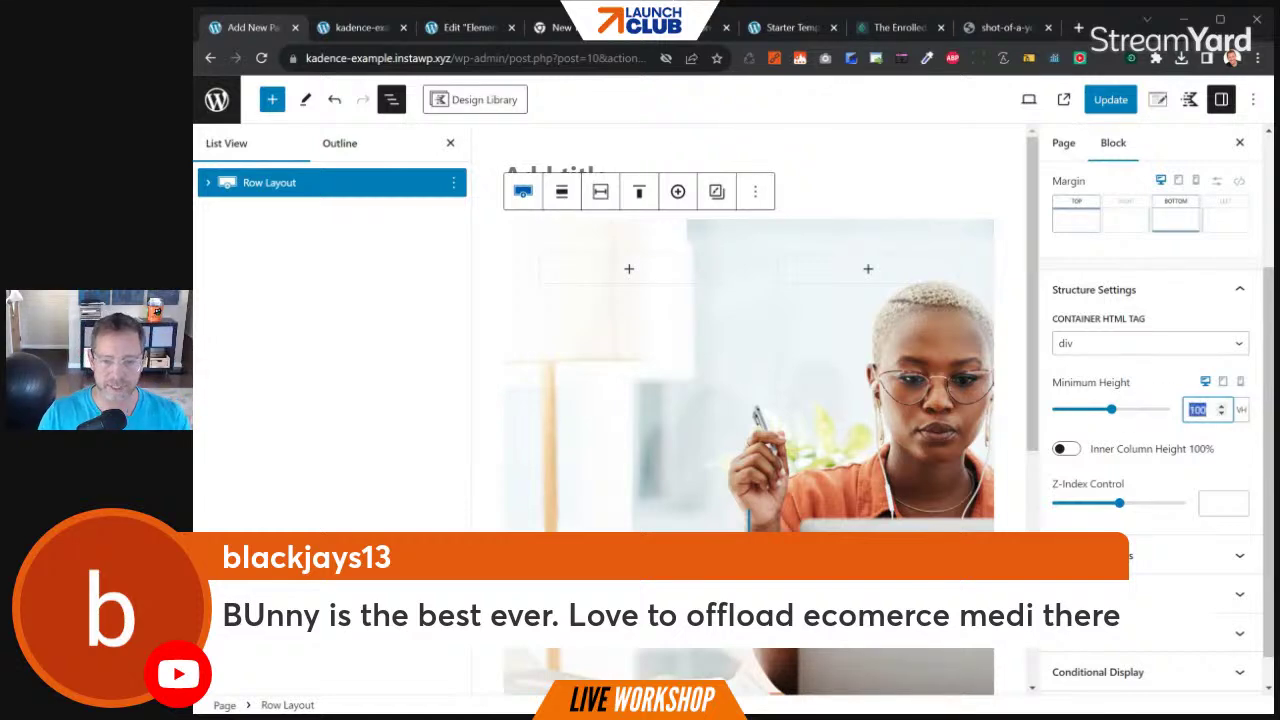
{"action": "left_click", "coordinate": [1258, 428]}
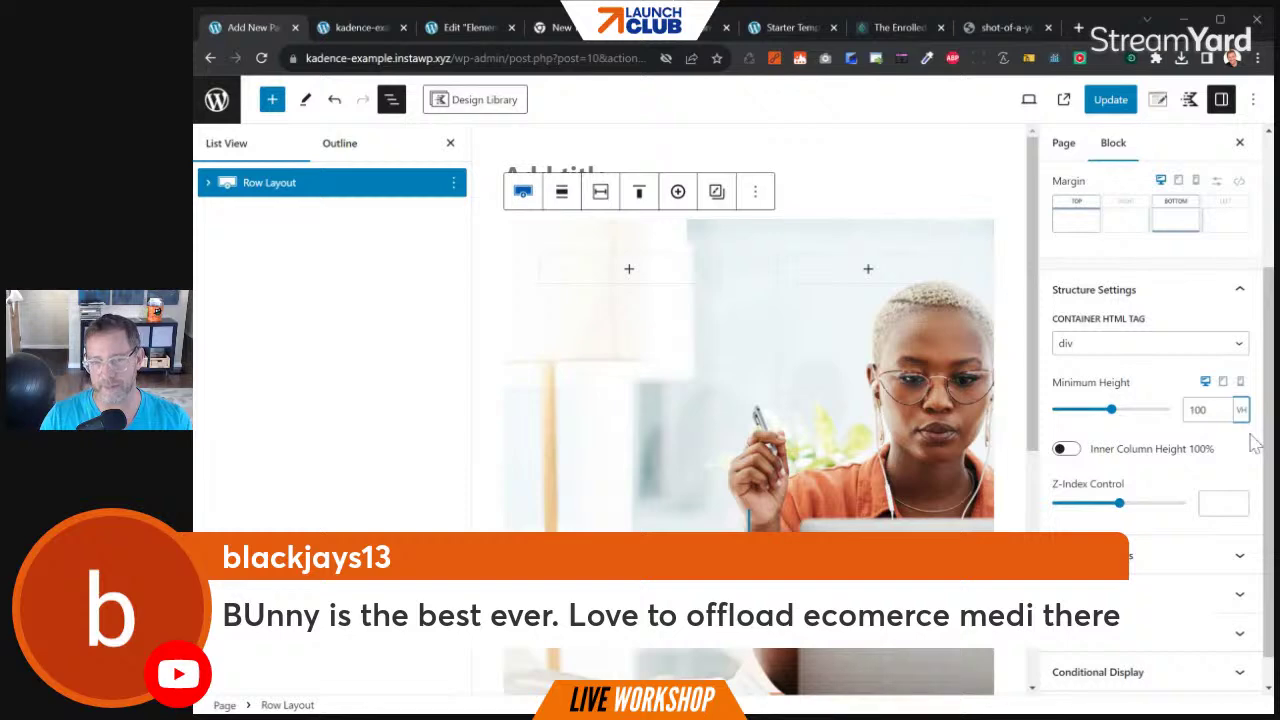
{"action": "left_click", "coordinate": [1241, 434]}
{"action": "double_click", "coordinate": [1199, 410]}
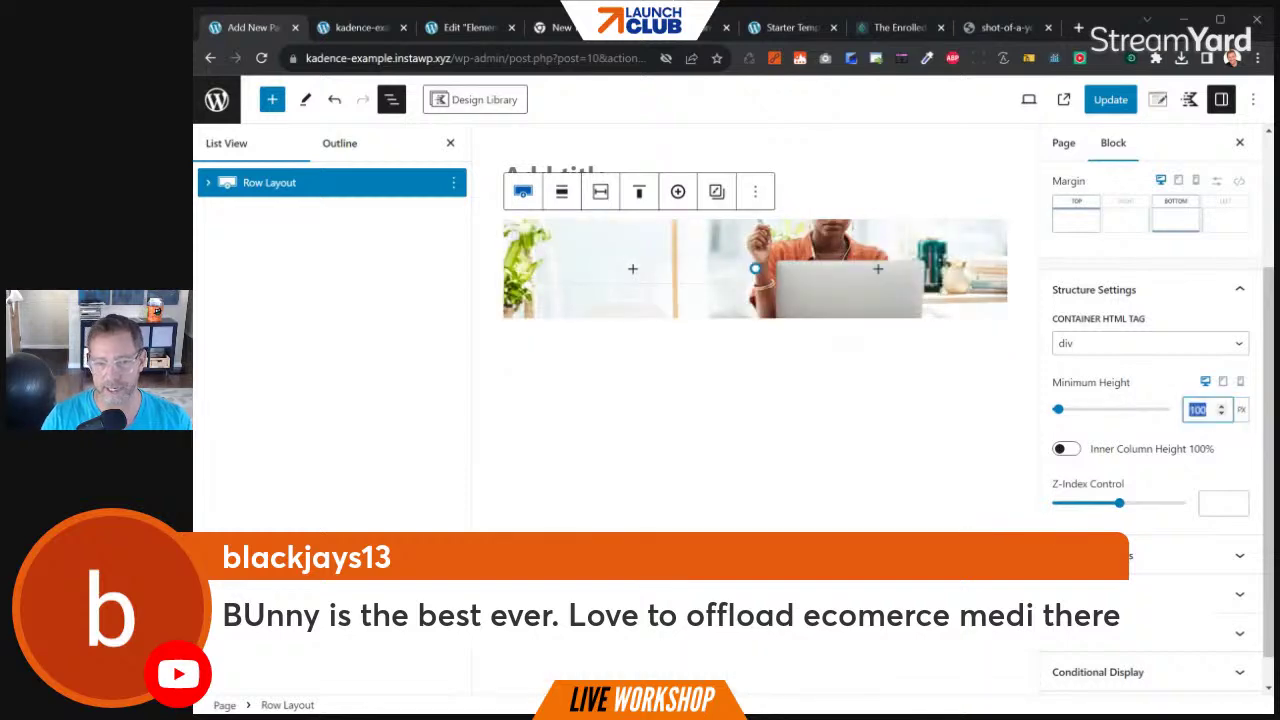
{"action": "type", "text": "800"}
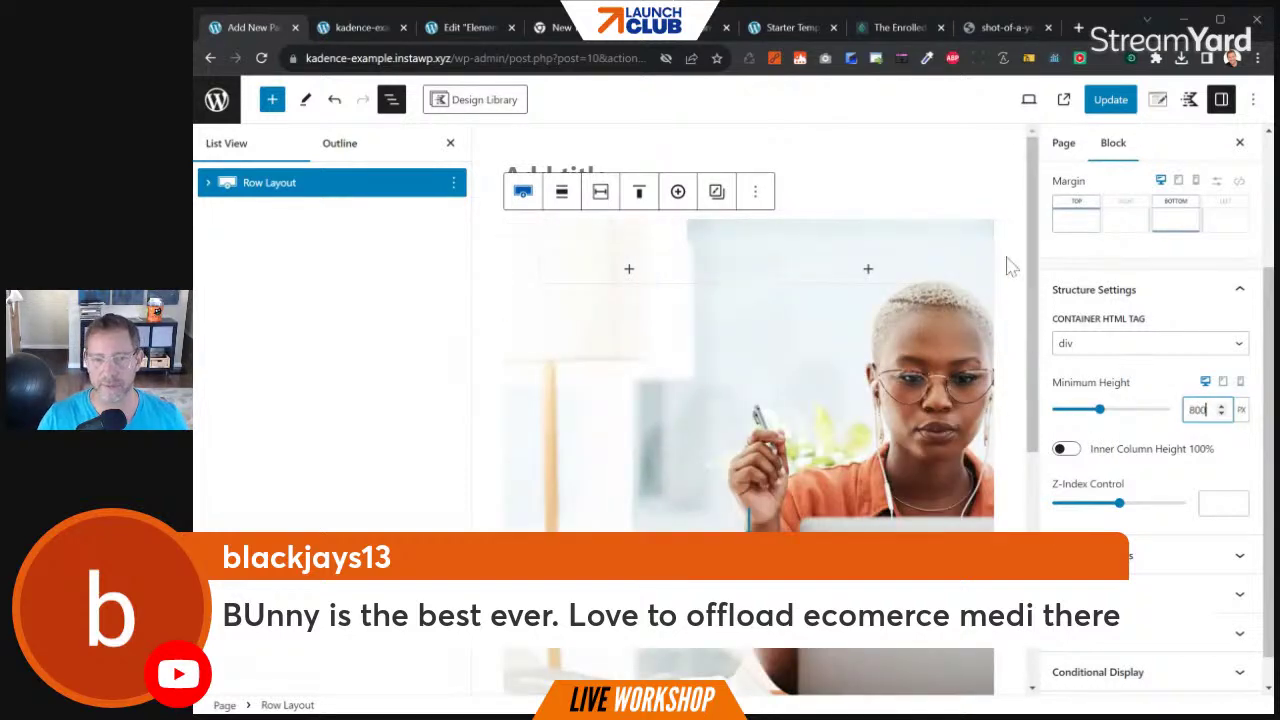
{"action": "left_click", "coordinate": [1092, 104]}
Reload the live page, examine the full-height hero row, and return to the page editor
{"action": "left_click", "coordinate": [465, 28]}
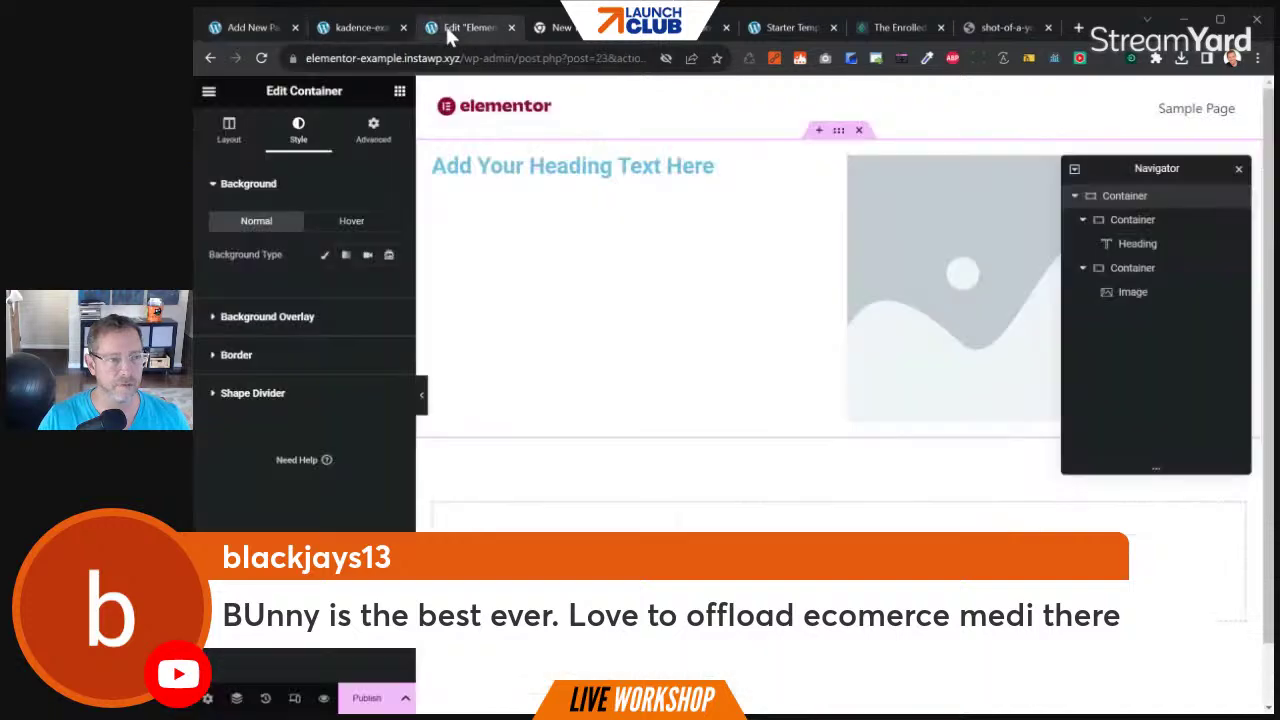
{"action": "left_click", "coordinate": [353, 27]}
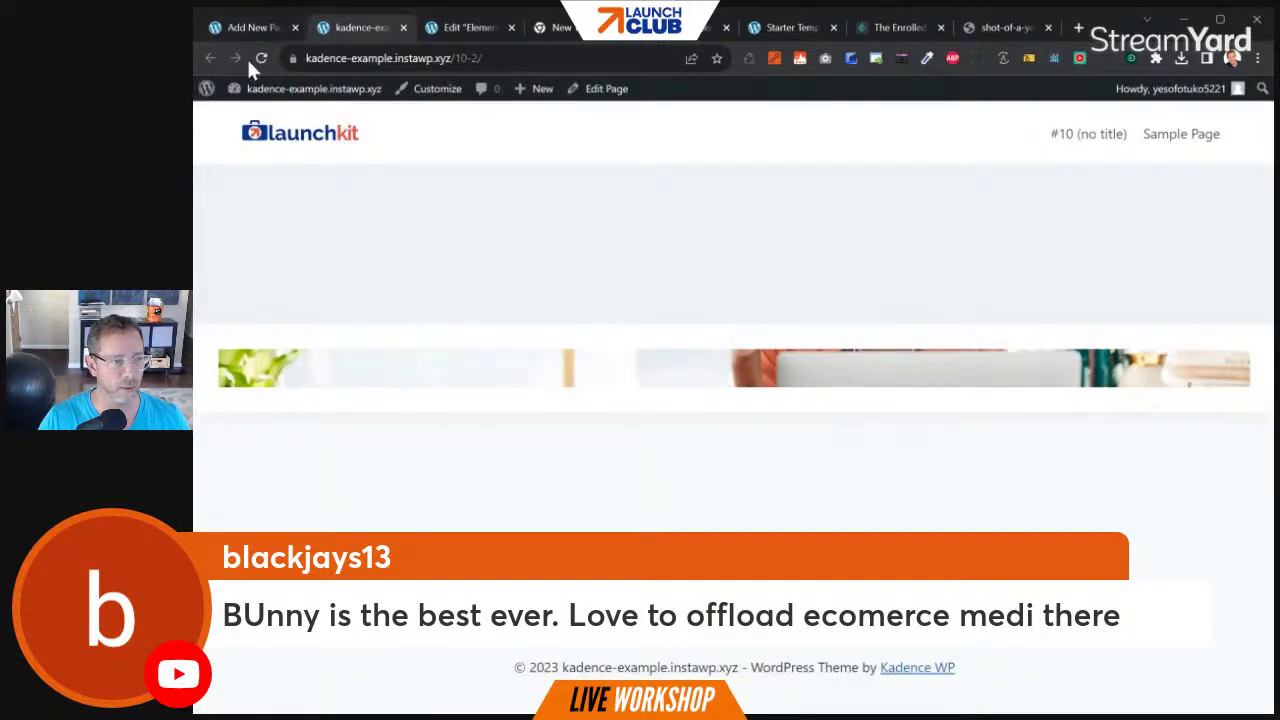
{"action": "left_click", "coordinate": [258, 56]}
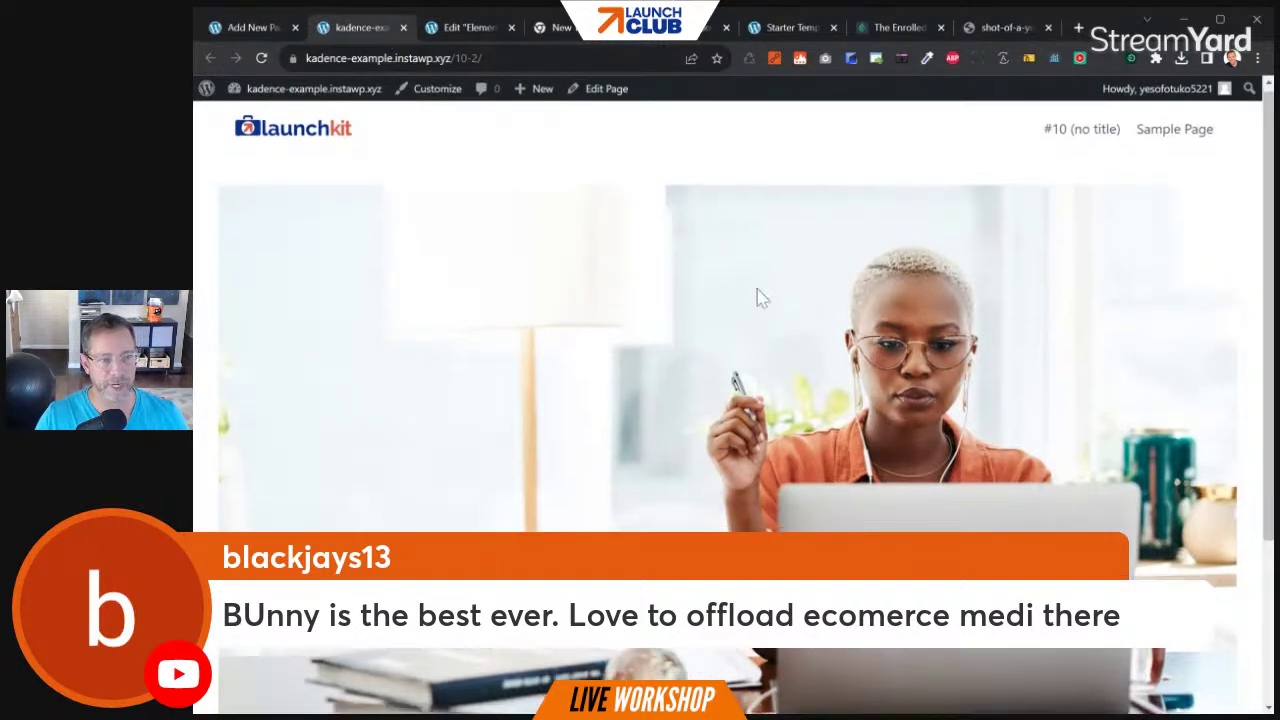
{"action": "scroll", "coordinate": [757, 300], "scroll_direction": "down", "scroll_amount": 2}
{"action": "scroll", "coordinate": [770, 325], "scroll_direction": "up", "scroll_amount": 2}
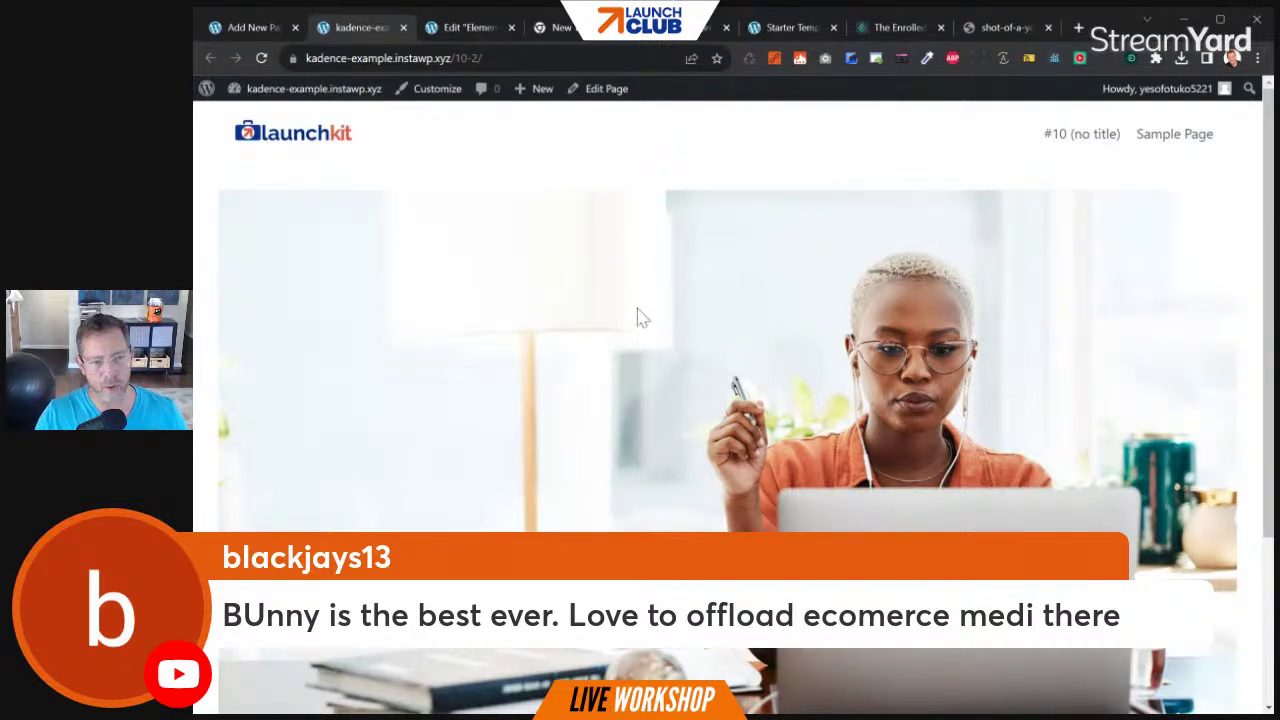
{"action": "left_click", "coordinate": [240, 28]}
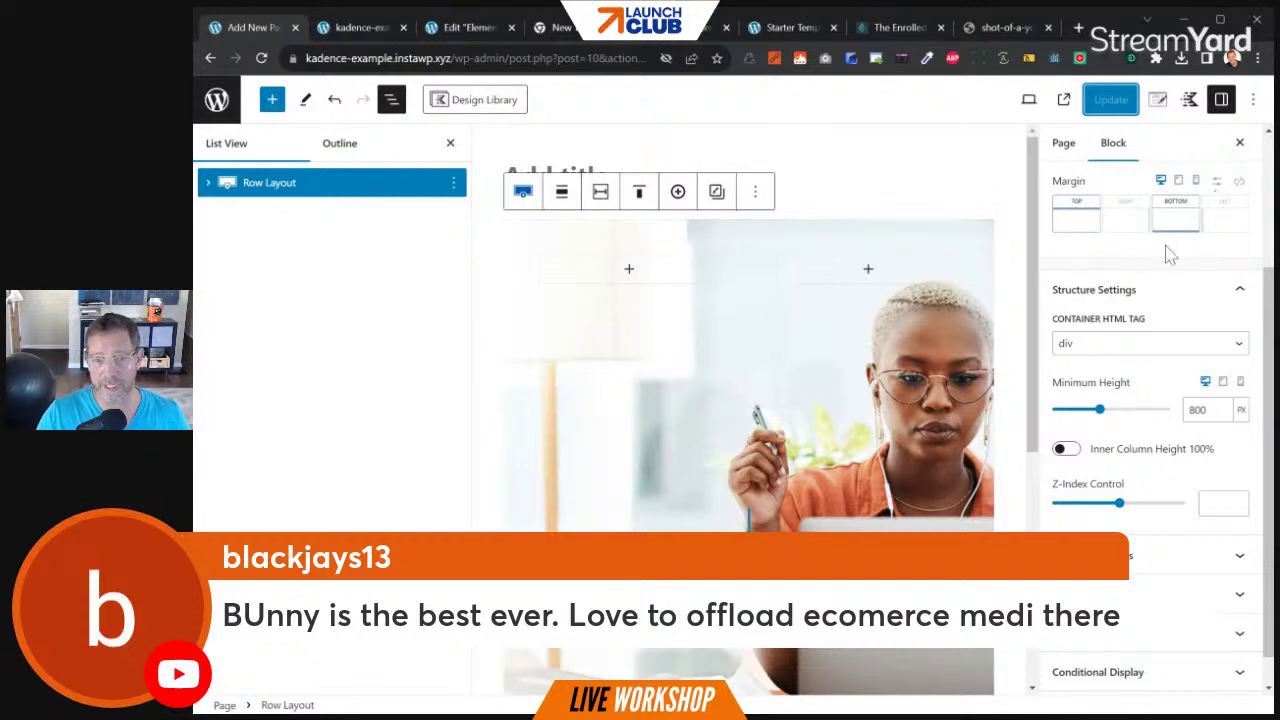
Set the row layout's padding to 0 PX on all sides and its top and bottom margins to 0, and update the page
{"action": "scroll", "coordinate": [1200, 240], "scroll_direction": "up", "scroll_amount": 2}
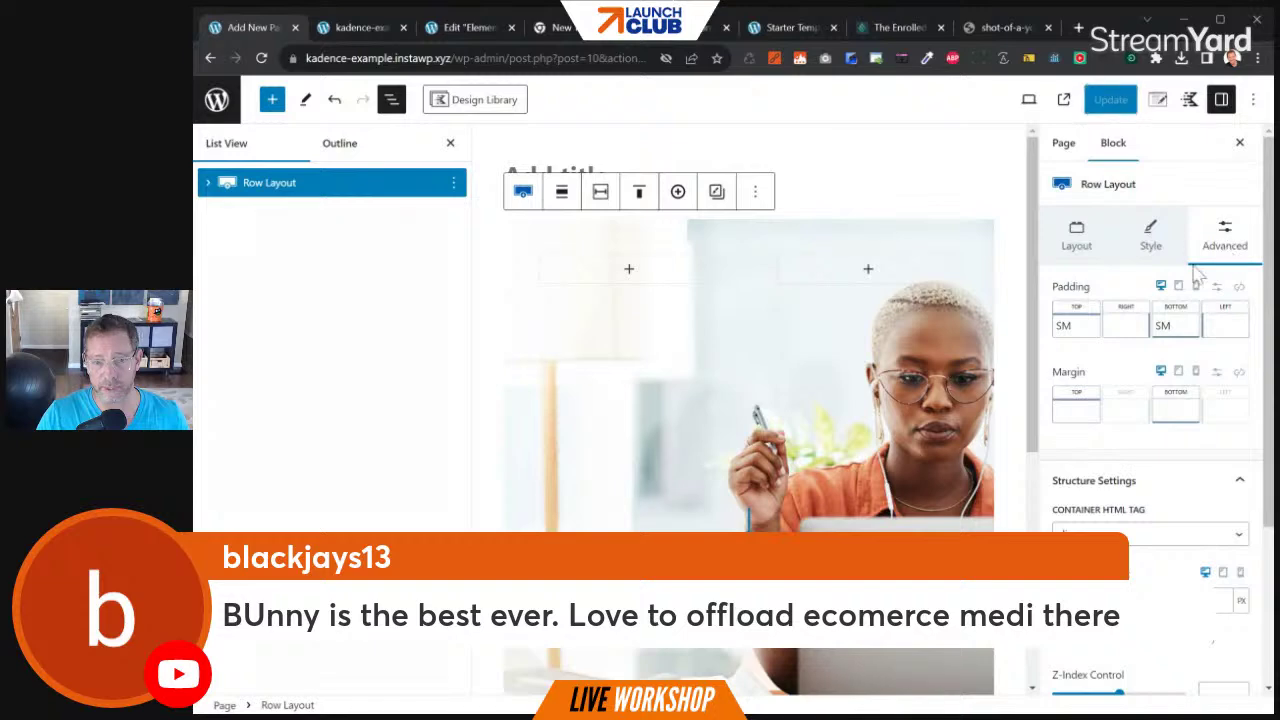
{"action": "left_click", "coordinate": [1216, 373]}
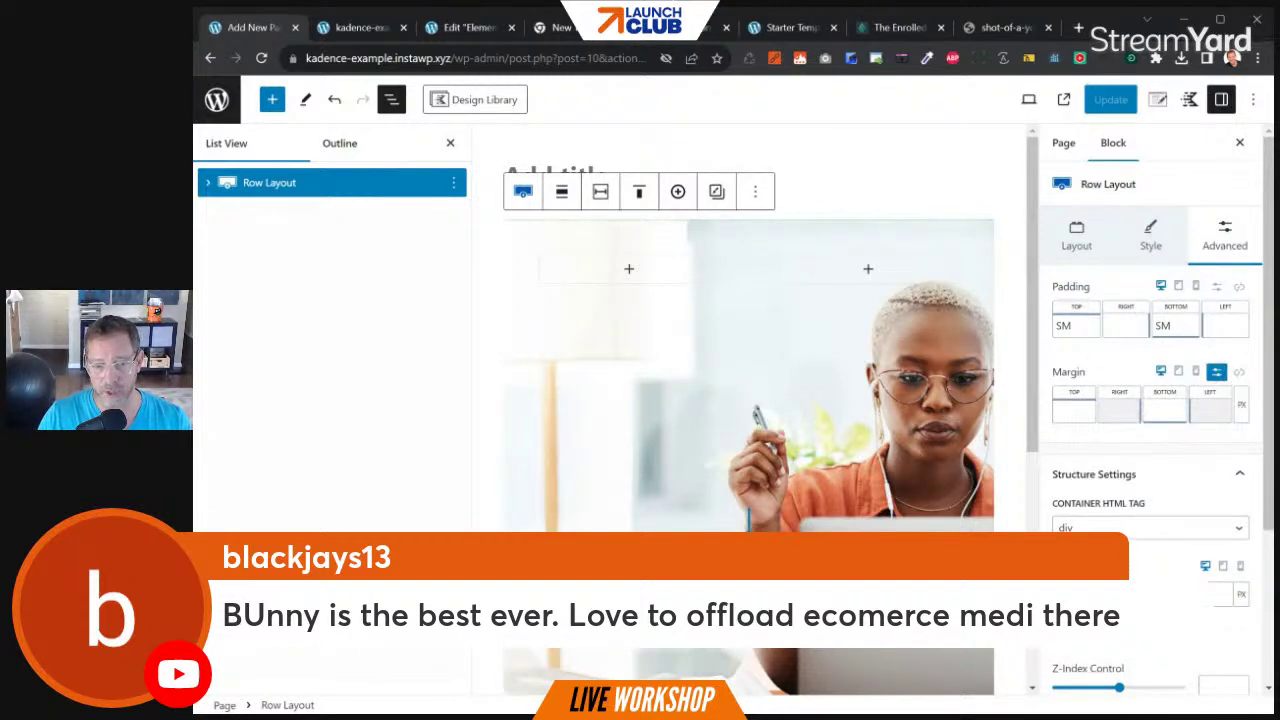
{"action": "left_click", "coordinate": [1216, 287]}
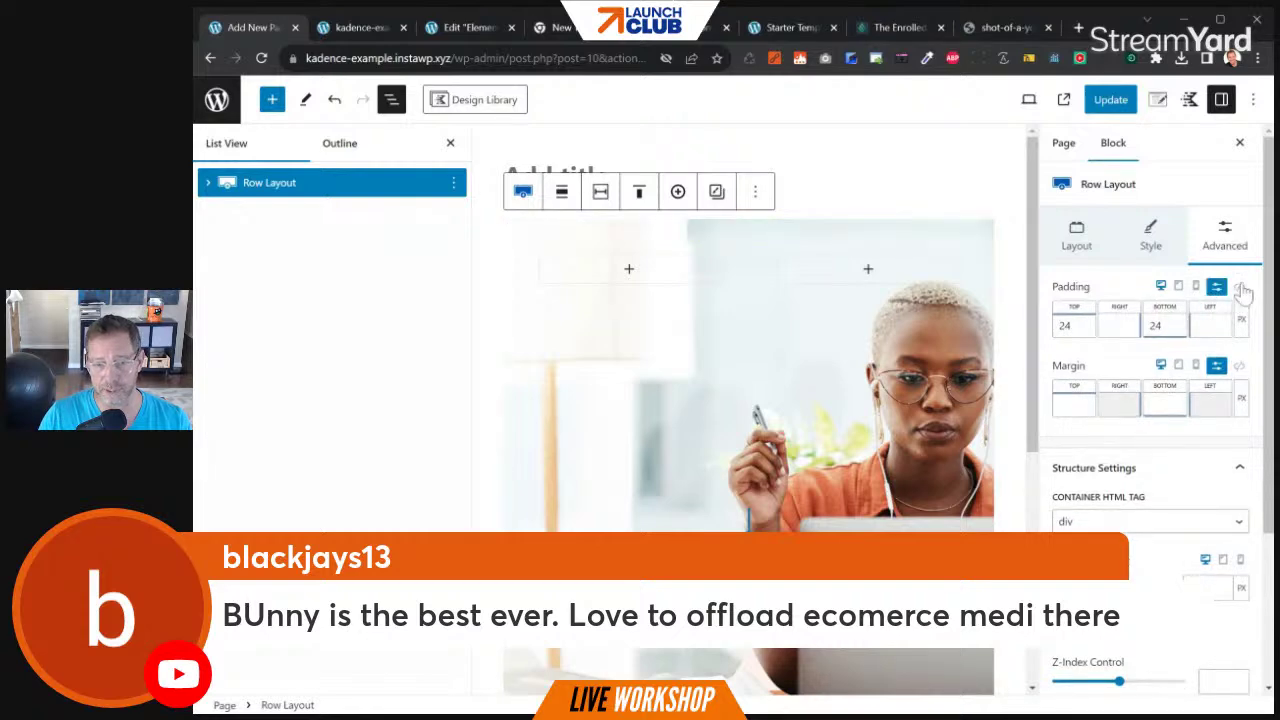
{"action": "left_click", "coordinate": [1240, 288]}
{"action": "left_click_drag", "start_coordinate": [1110, 313], "coordinate": [1030, 318]}
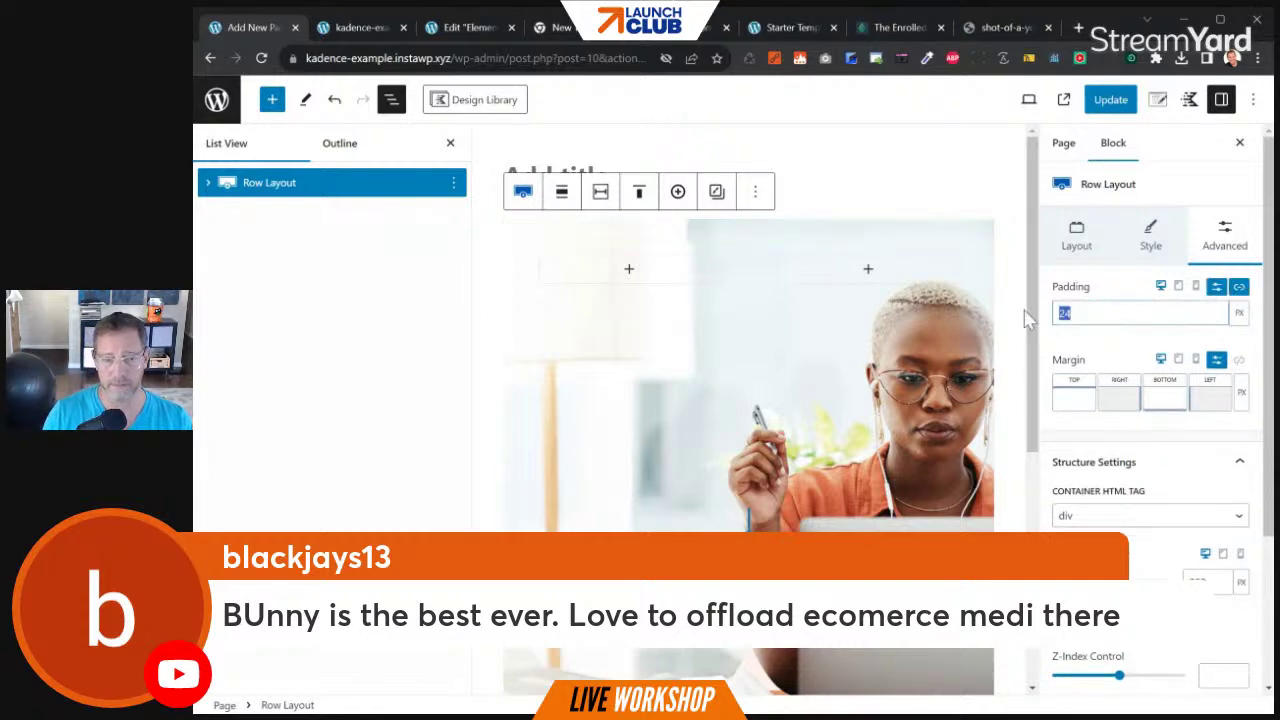
{"action": "type", "text": "0"}
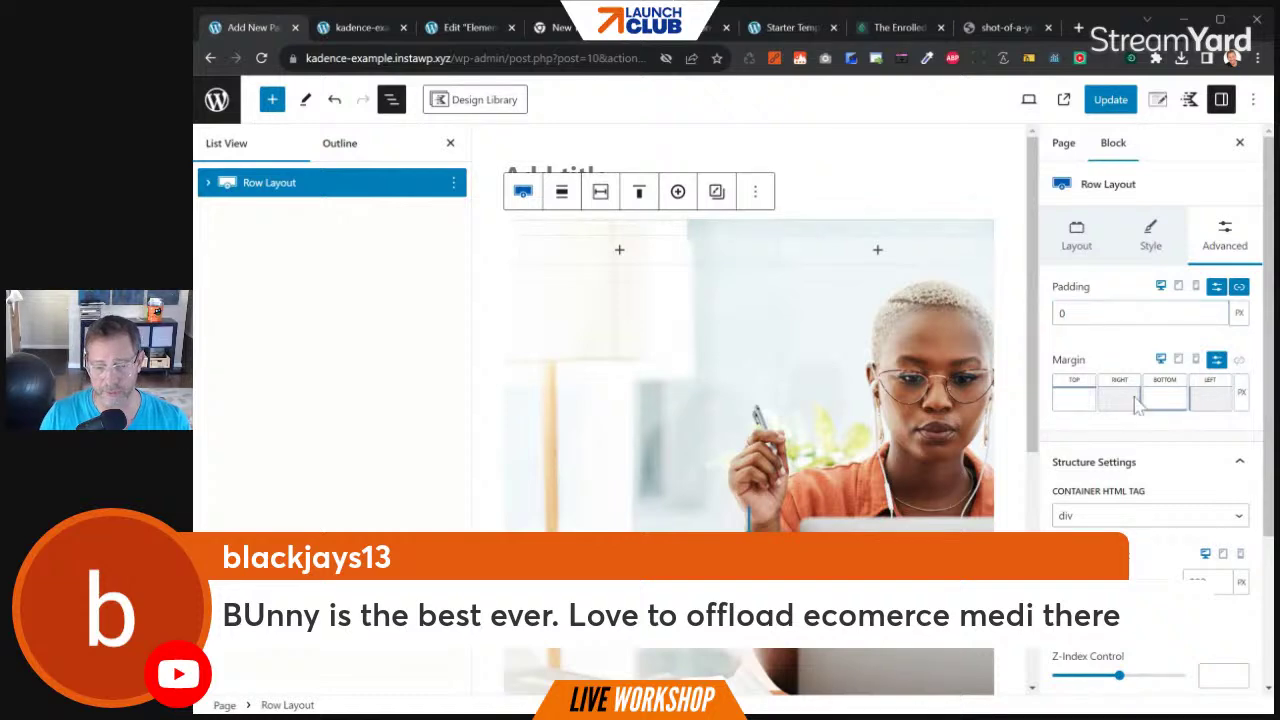
{"action": "key", "text": "Tab"}
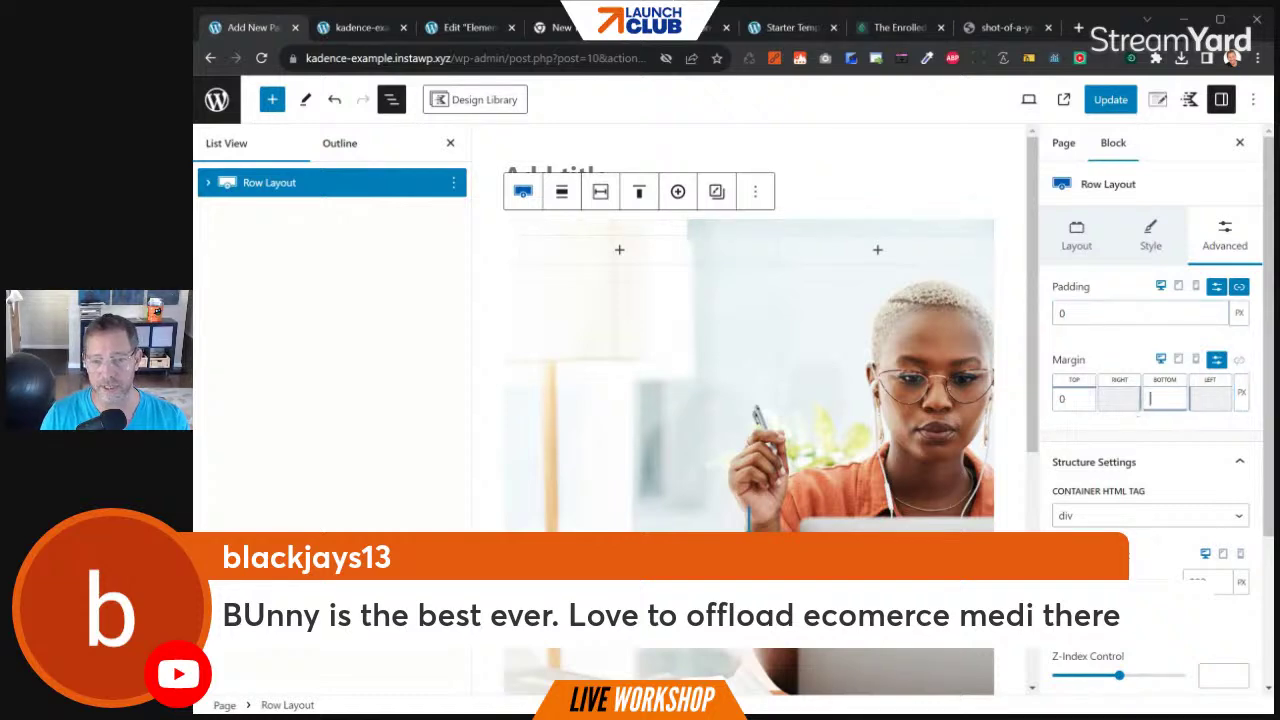
{"action": "left_click", "coordinate": [1110, 99]}
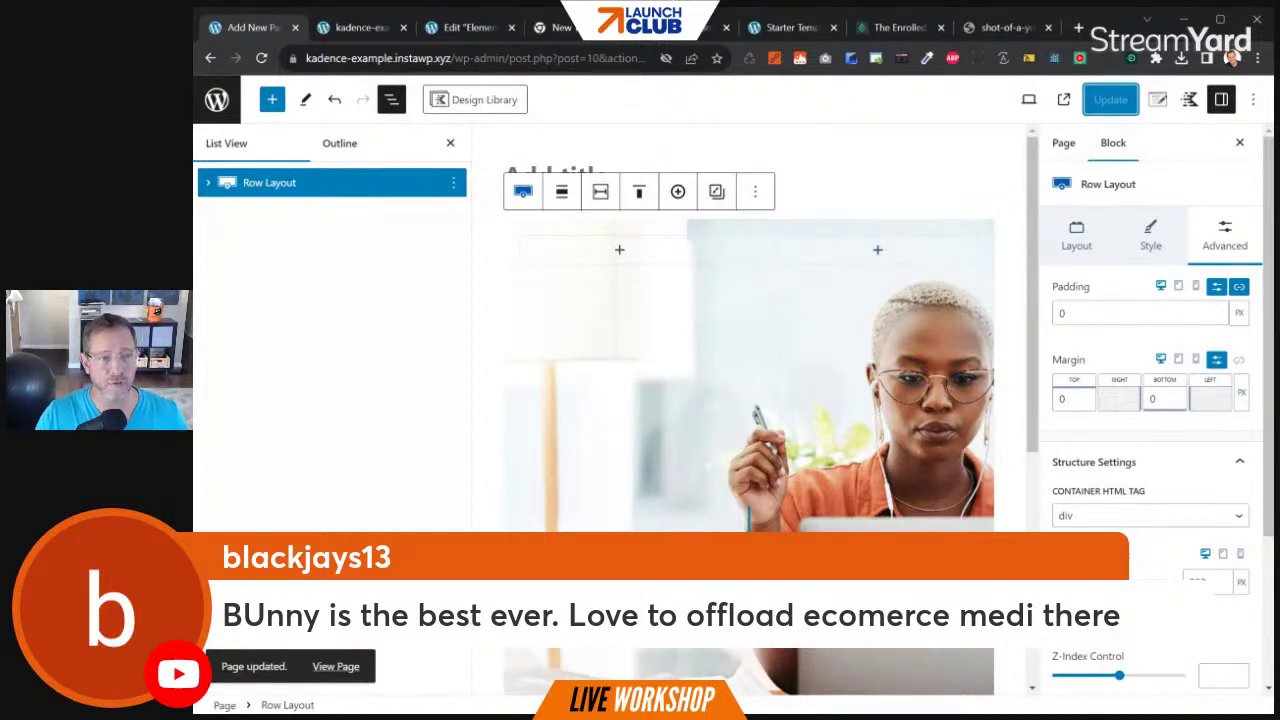
Copy the hero heading and the intro paragraph beneath it from the taxley.com home page
{"action": "left_click", "coordinate": [481, 26]}
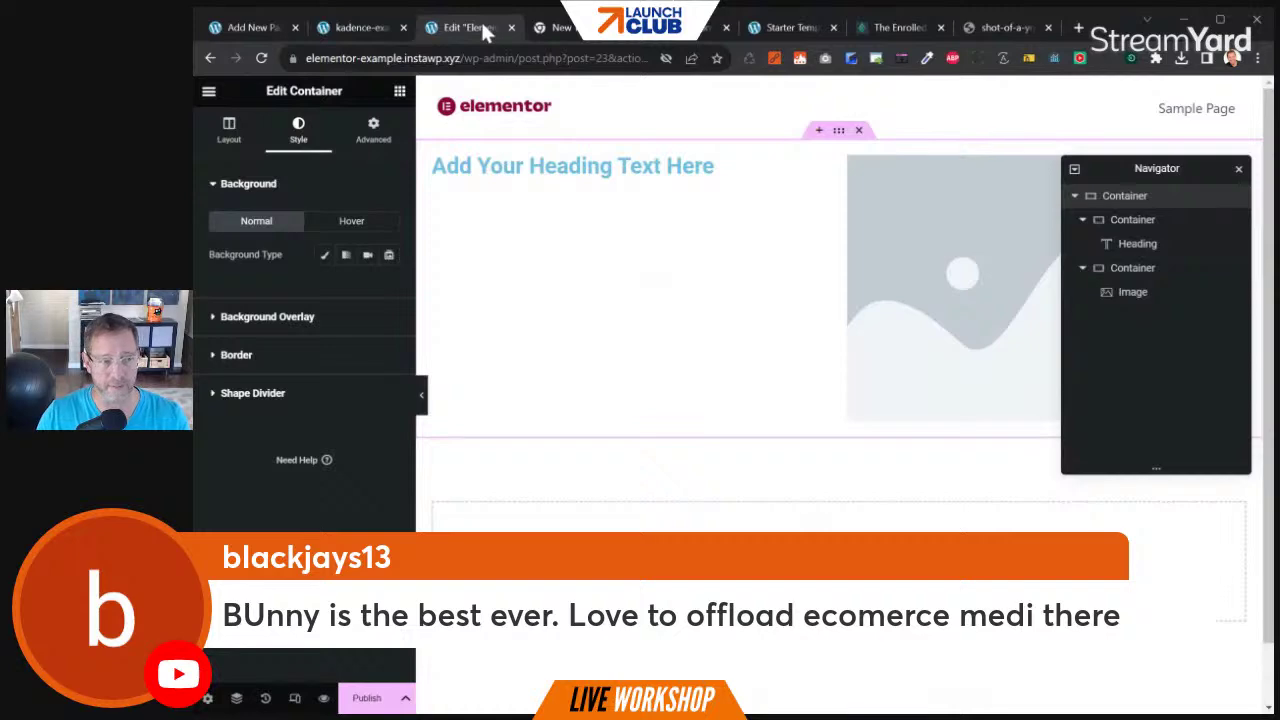
{"action": "left_click", "coordinate": [905, 27]}
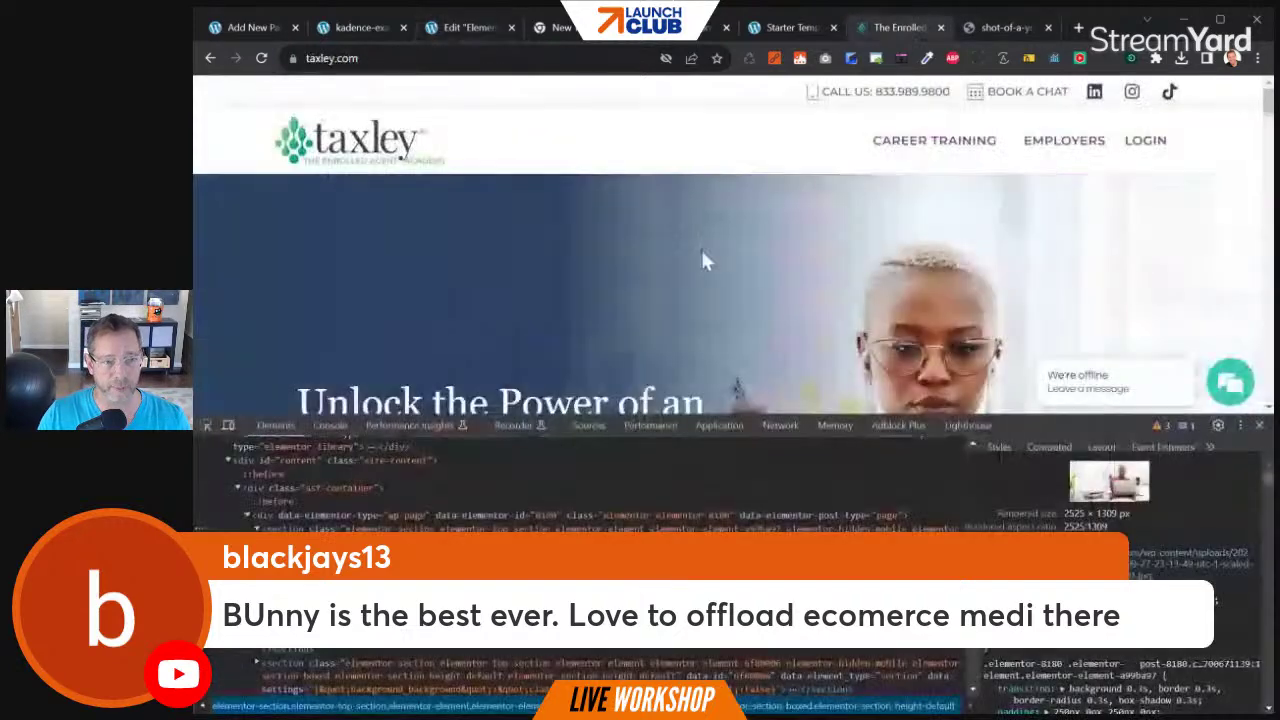
{"action": "left_click", "coordinate": [1258, 426]}
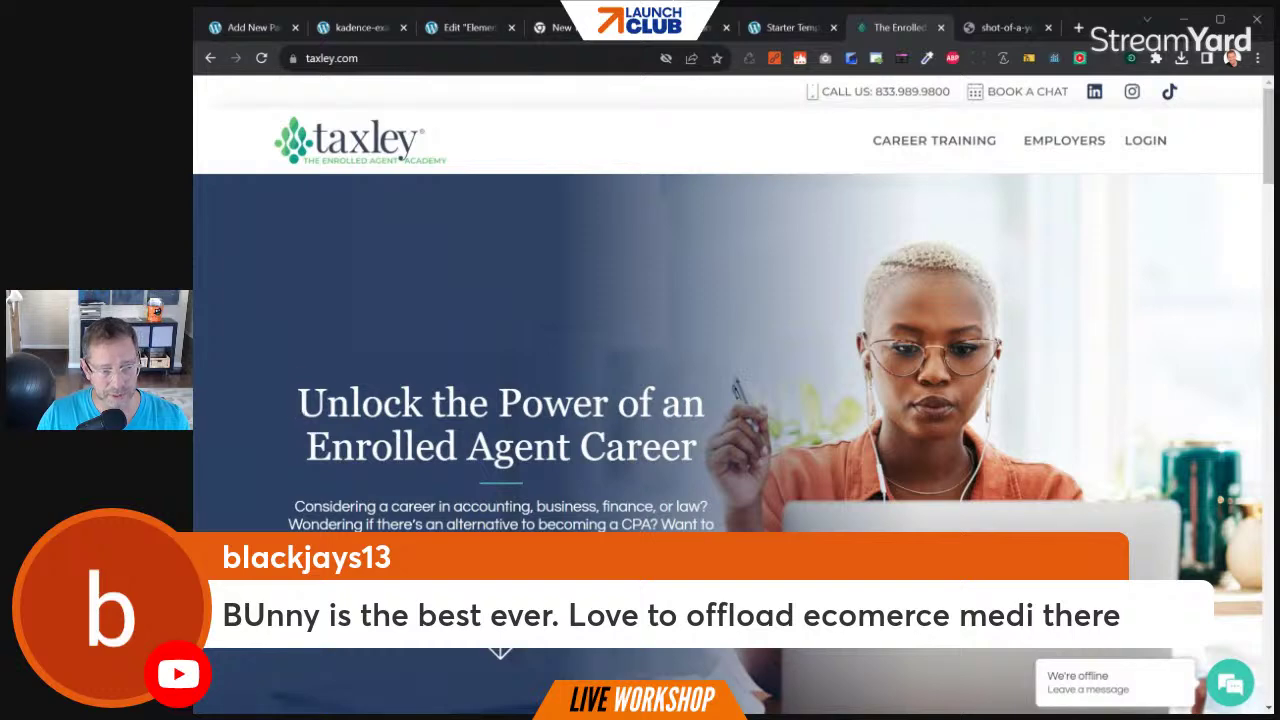
{"action": "left_click_drag", "start_coordinate": [296, 392], "coordinate": [714, 540]}
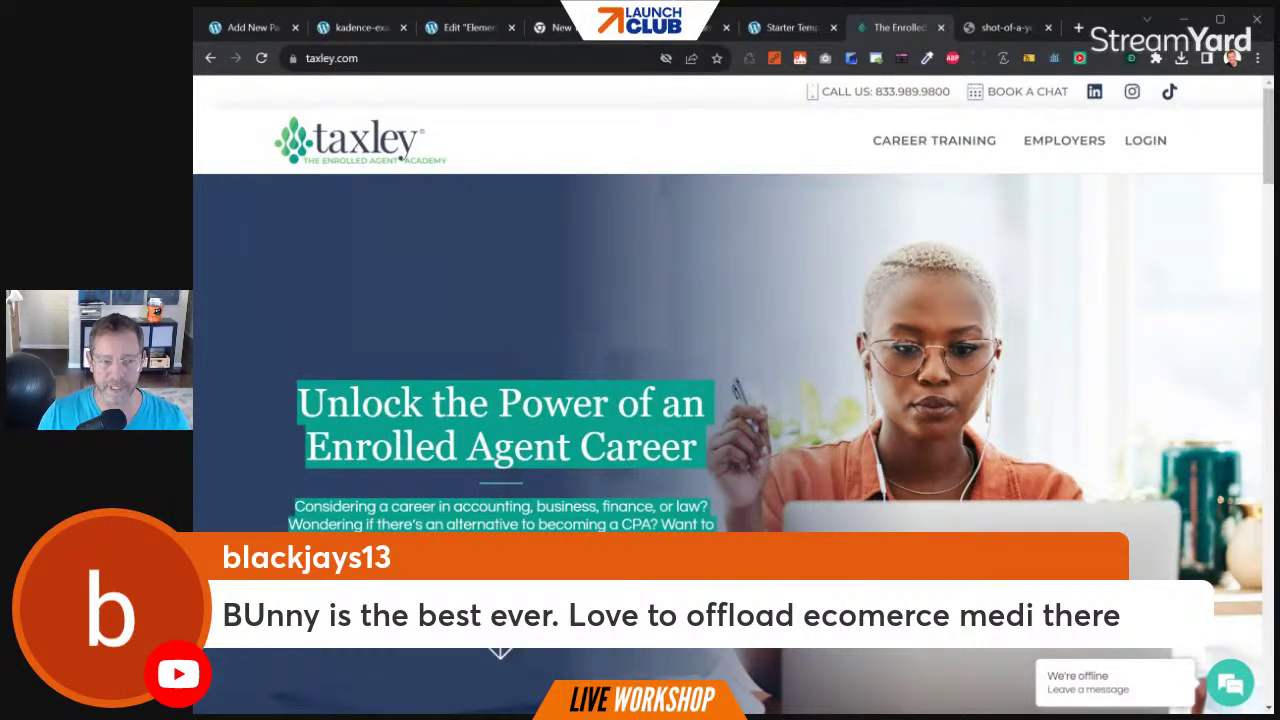
Paste the copied hero heading and intro text into a paragraph block in the row layout's left column
{"action": "left_click", "coordinate": [268, 27]}
{"action": "left_click", "coordinate": [619, 250]}
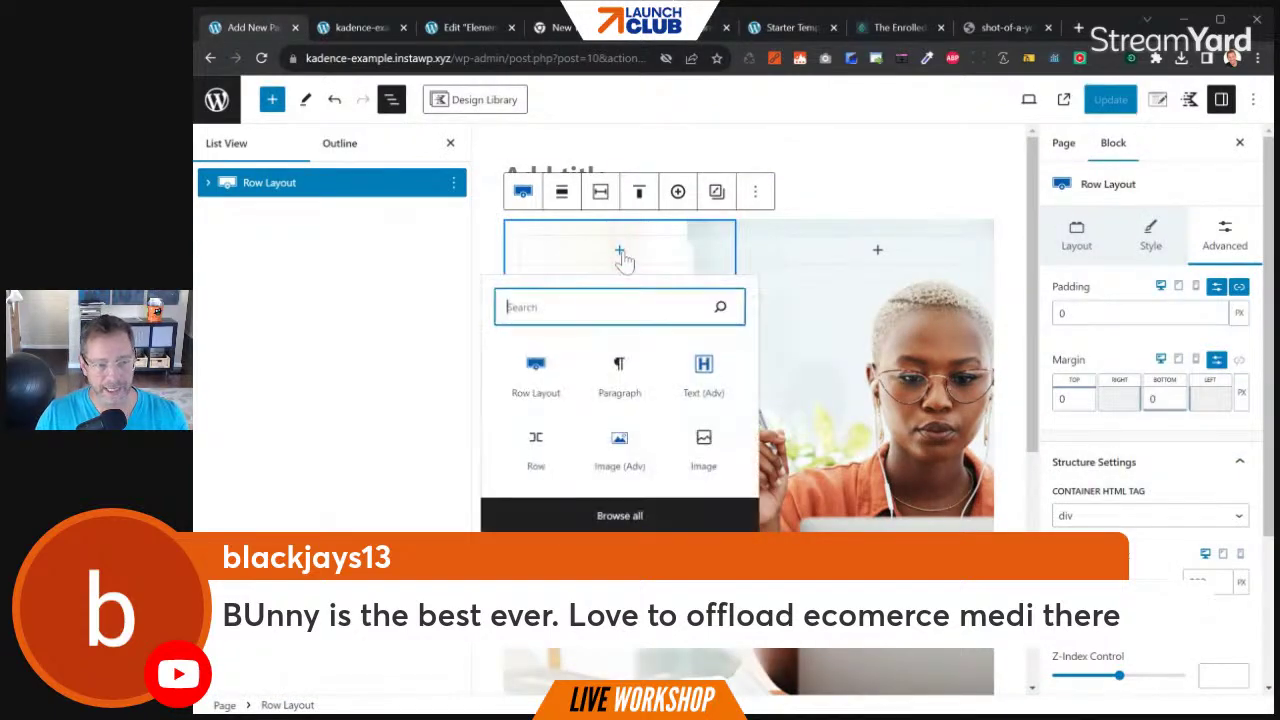
{"action": "left_click", "coordinate": [613, 372]}
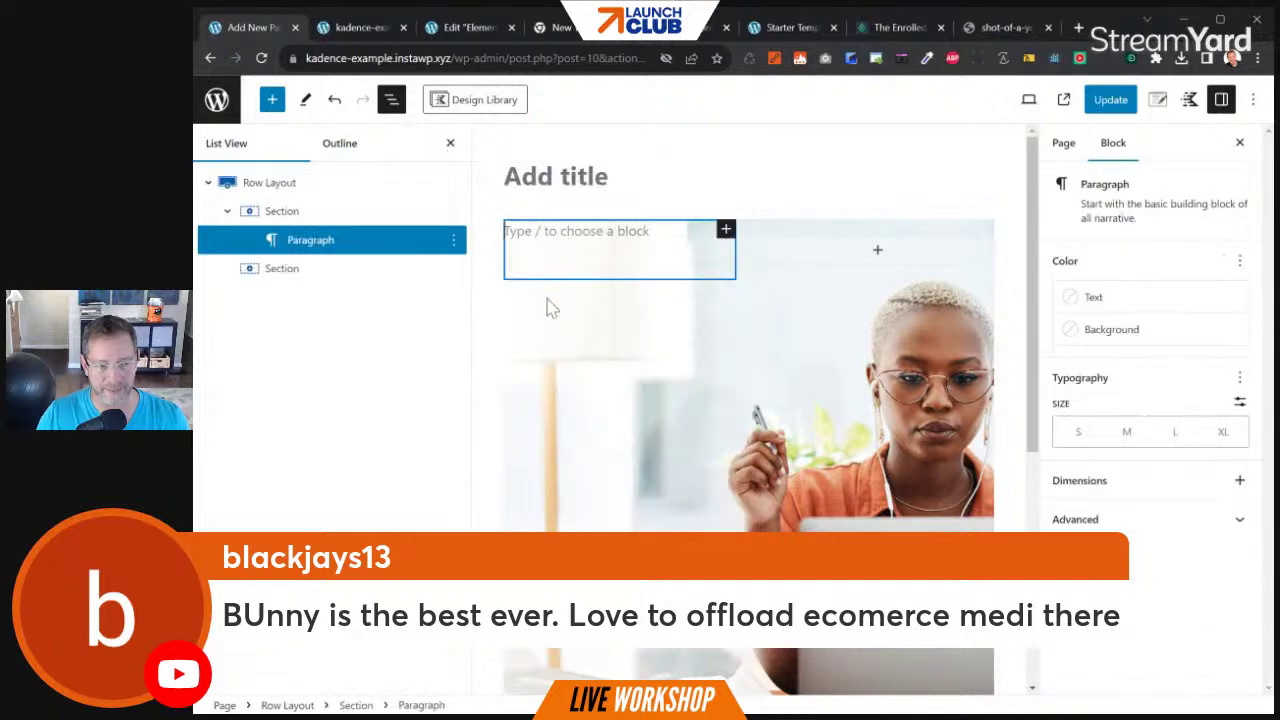
{"action": "type", "text": "Unlock the Power of an Enrolled Agent Considering a career in accounting, business, finance, or law? Wondering if there's an alternative to becoming a CPA? Want to discover how you start a prestigious career in less than a year? If you answered yes to any of these, then the Enrolled Agent career path is definitely worth exploring."}
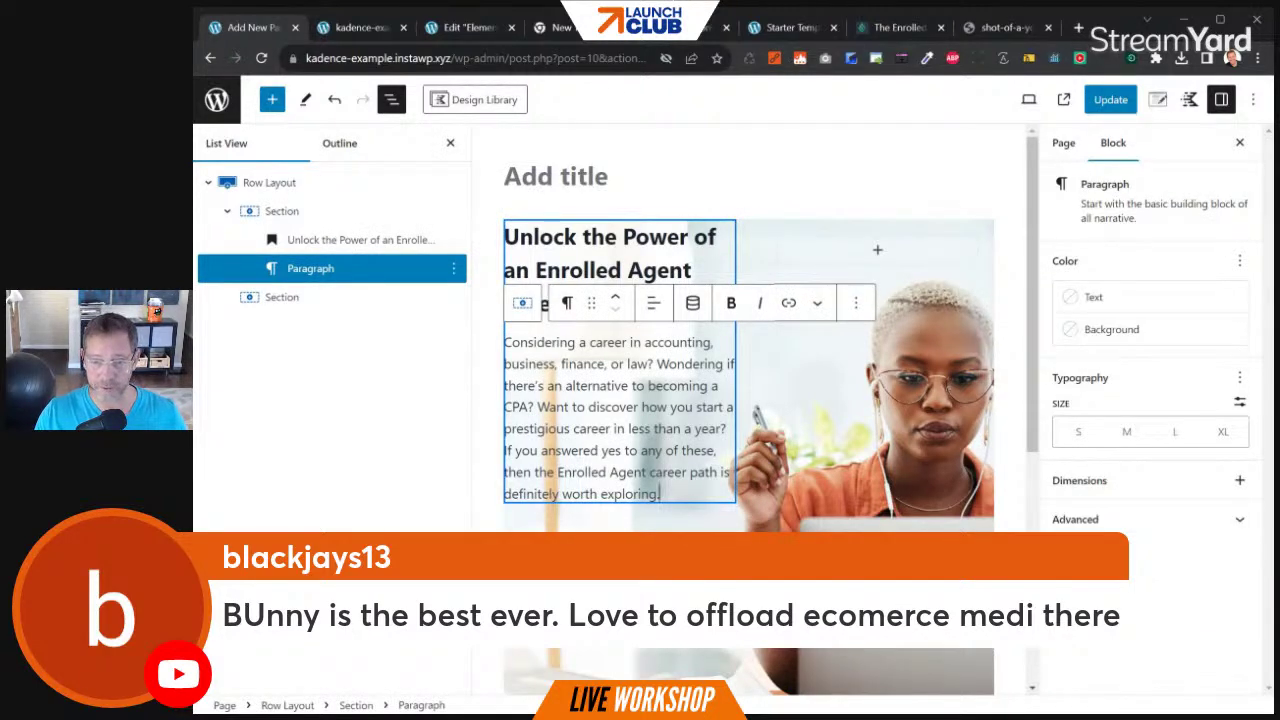
Transform the "Unlock the Power of an Enrolled Agent Career" heading into a Text (Adv) block with the H1 tag
{"action": "left_click", "coordinate": [694, 238]}
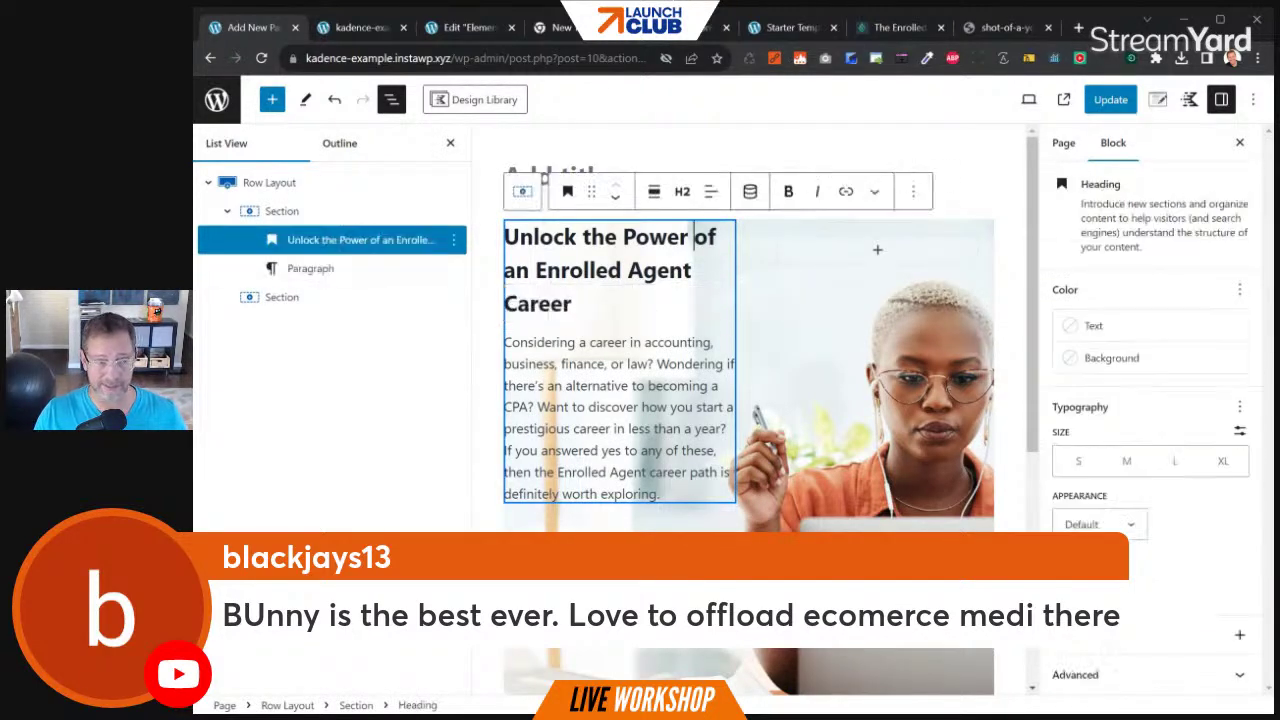
{"action": "left_click", "coordinate": [569, 195]}
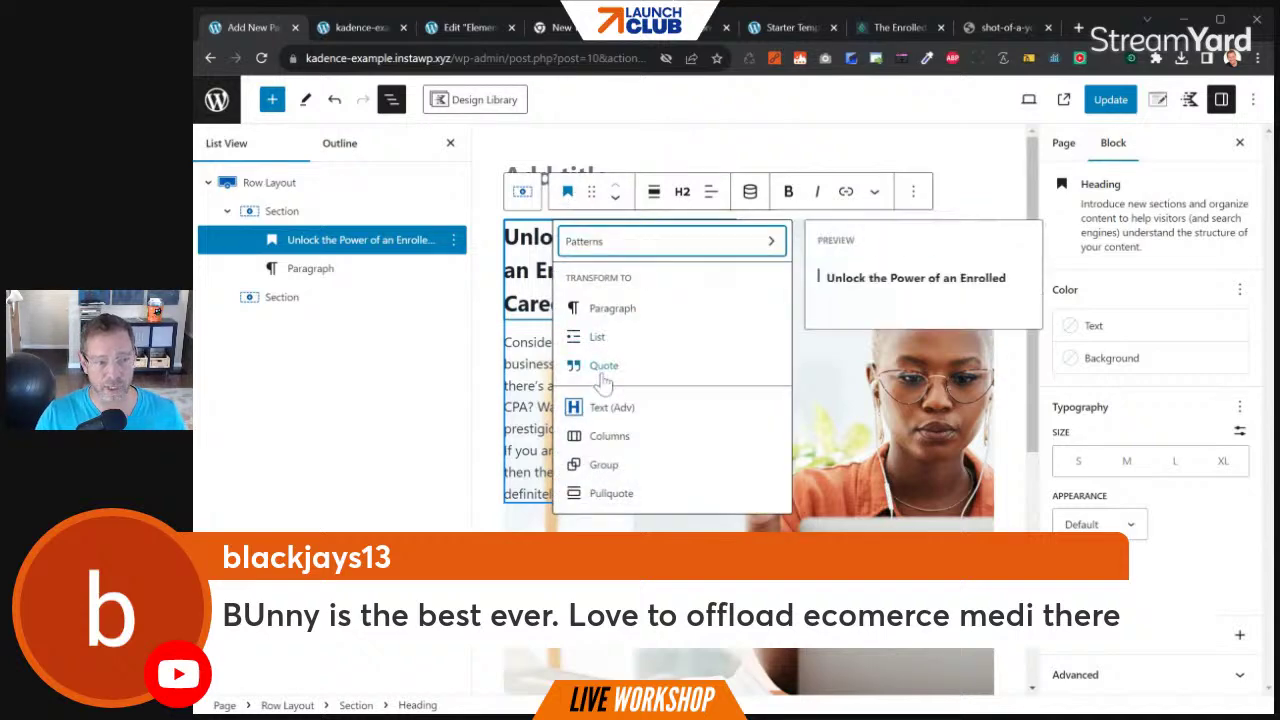
{"action": "left_click", "coordinate": [610, 408]}
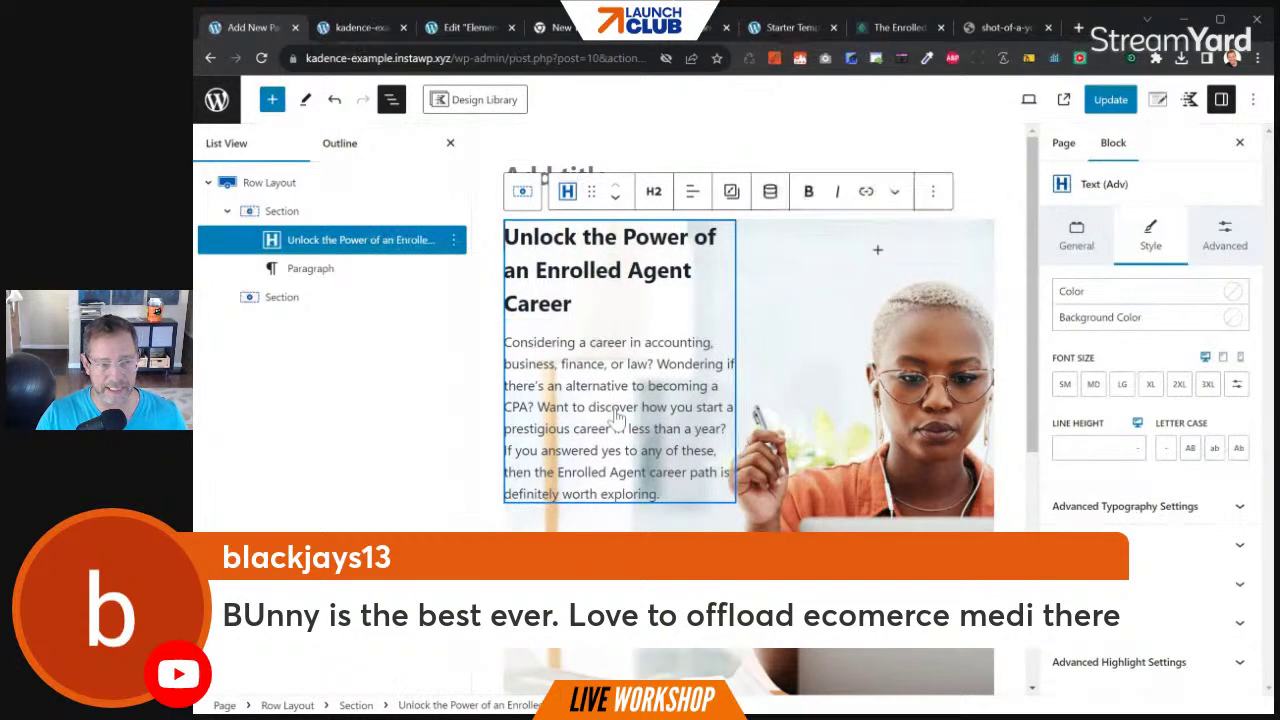
{"action": "left_click", "coordinate": [656, 195]}
{"action": "left_click", "coordinate": [680, 243]}
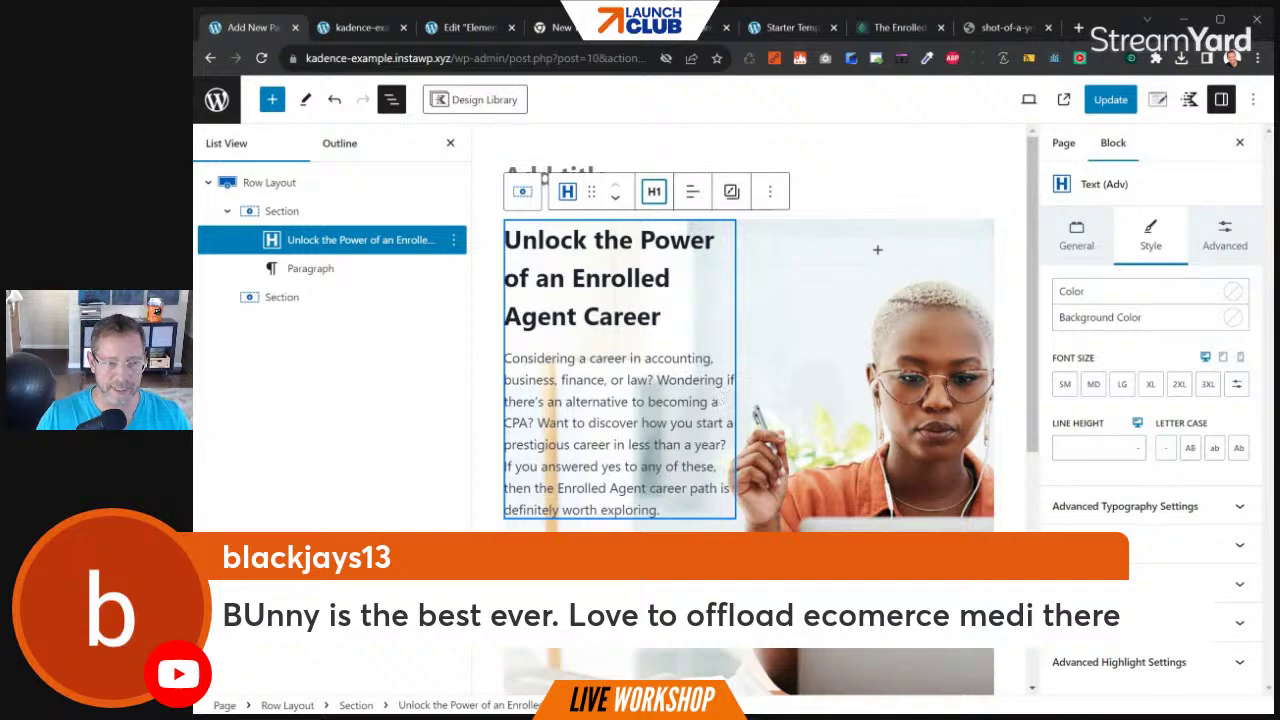
Transform the intro paragraph into a Text (Adv) block with its HTML tag set to paragraph
{"action": "left_click", "coordinate": [552, 358]}
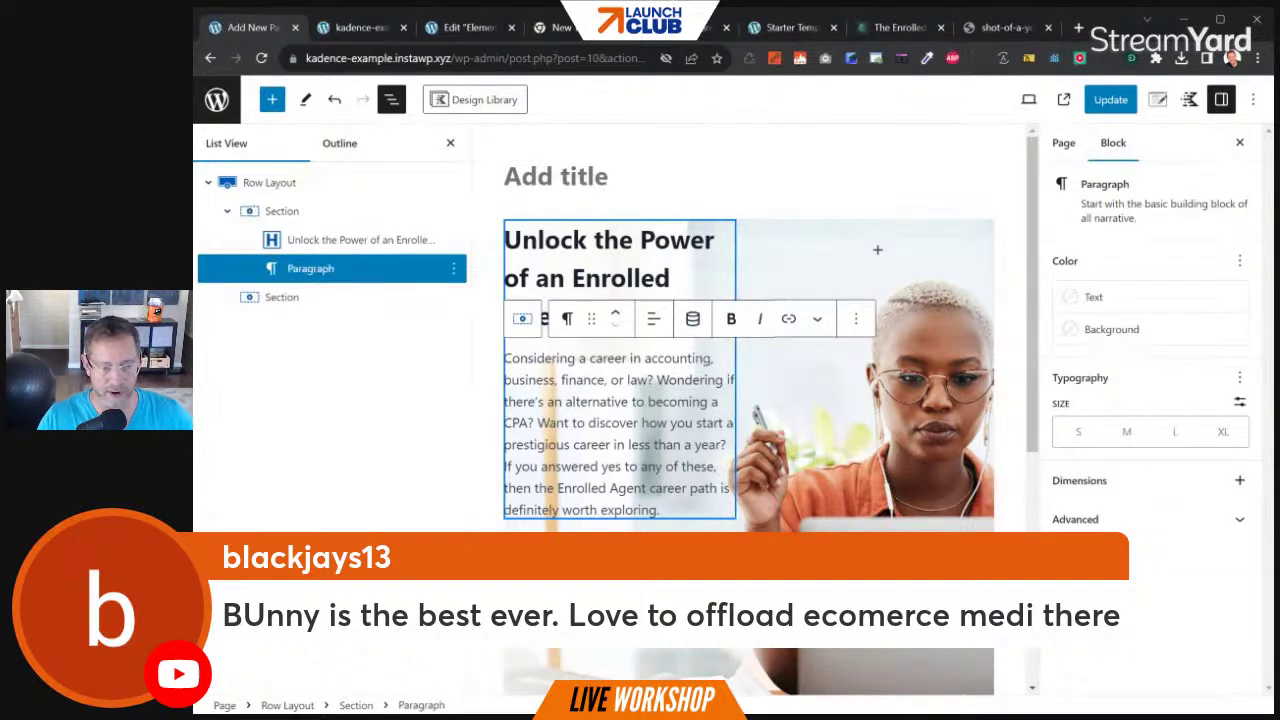
{"action": "left_click", "coordinate": [567, 318]}
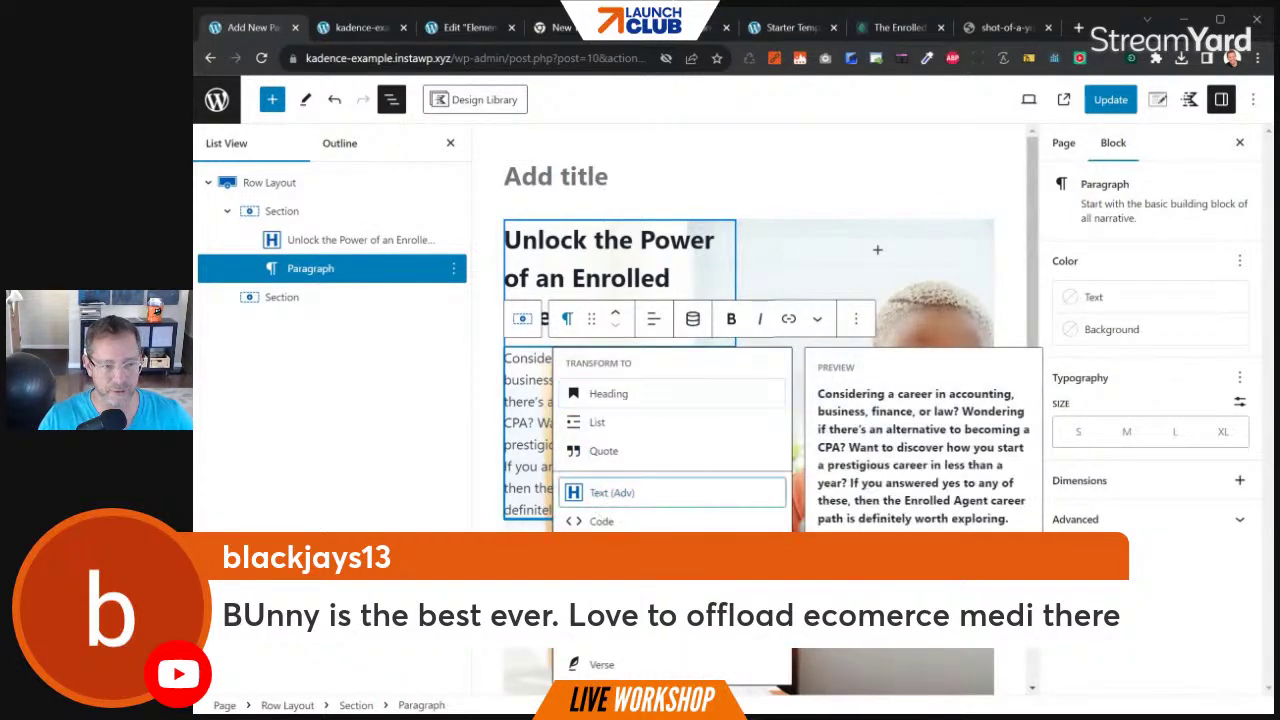
{"action": "left_click", "coordinate": [612, 492]}
{"action": "left_click", "coordinate": [653, 318]}
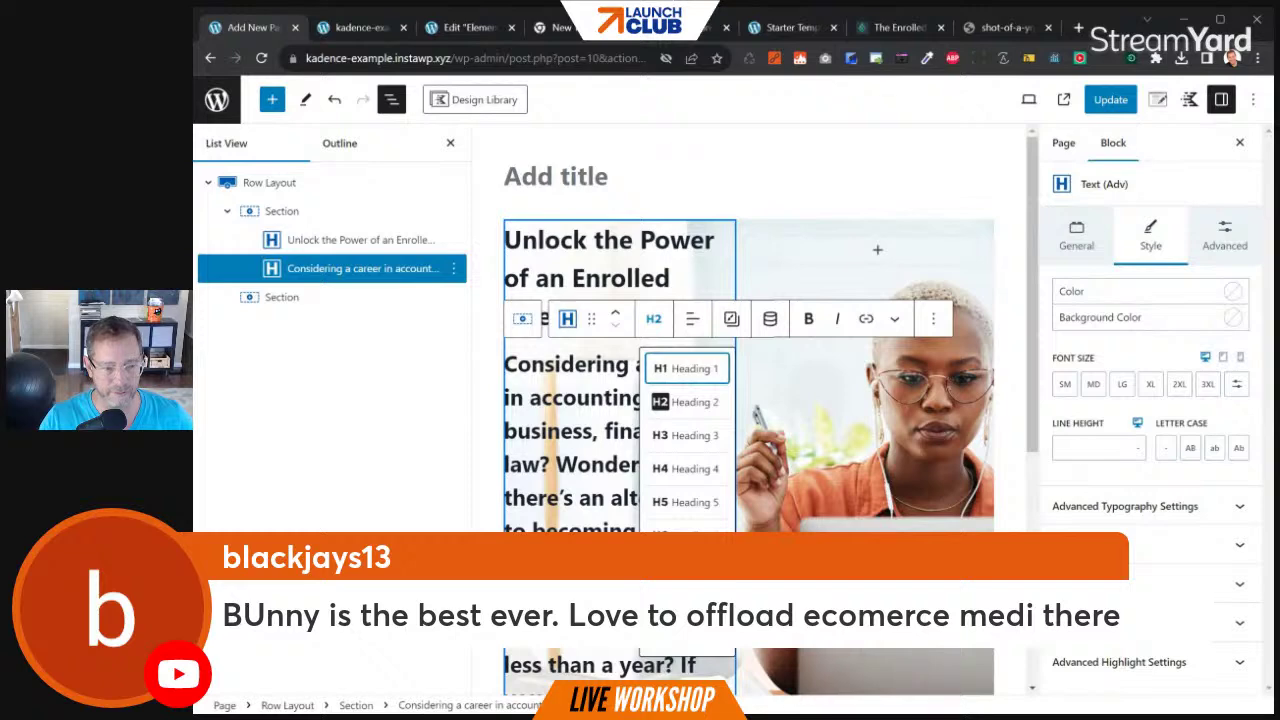
{"action": "key", "text": "ctrl+z"}
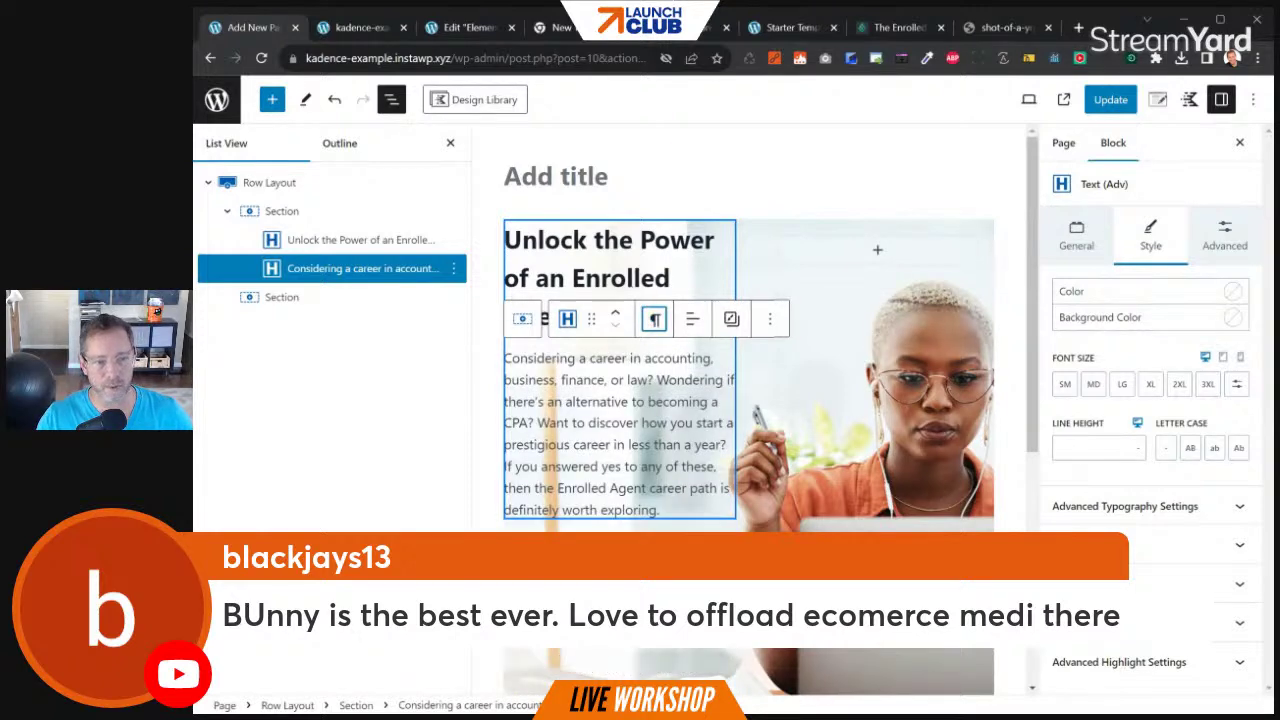
Center-align the text of both the hero heading and the intro paragraph
{"action": "left_click", "coordinate": [619, 240]}
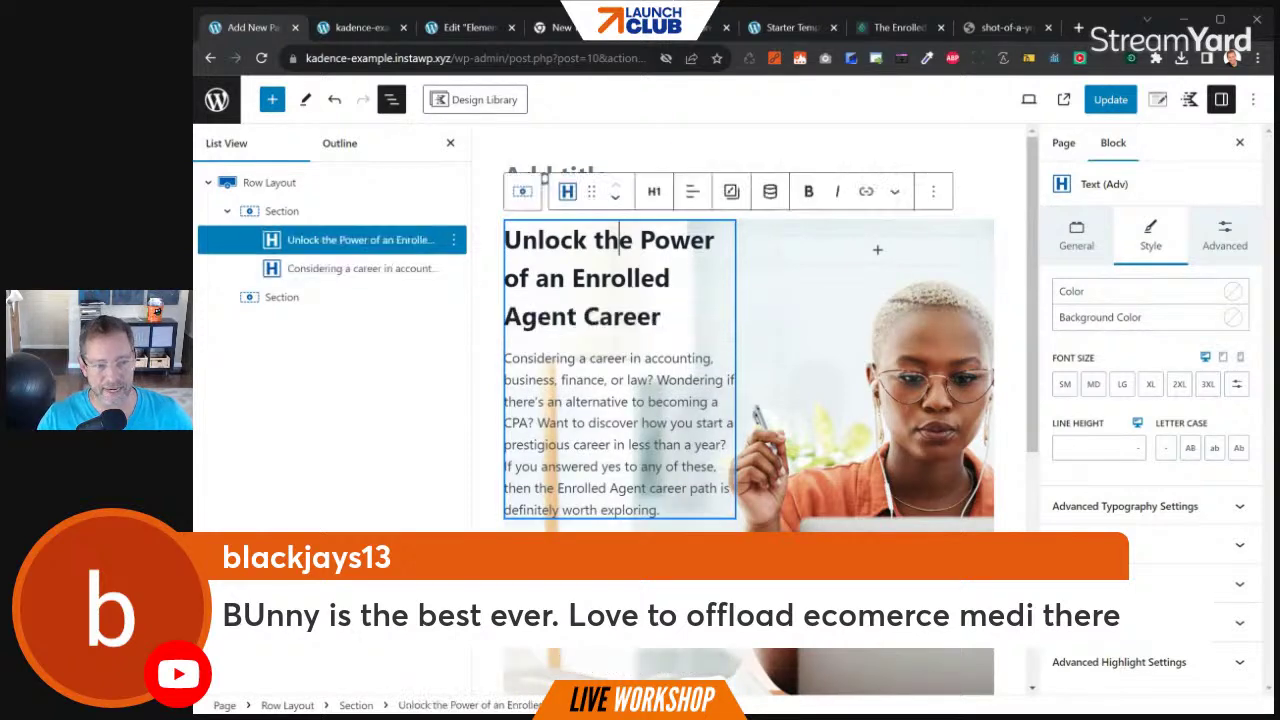
{"action": "left_click", "coordinate": [693, 195]}
{"action": "left_click", "coordinate": [708, 268]}
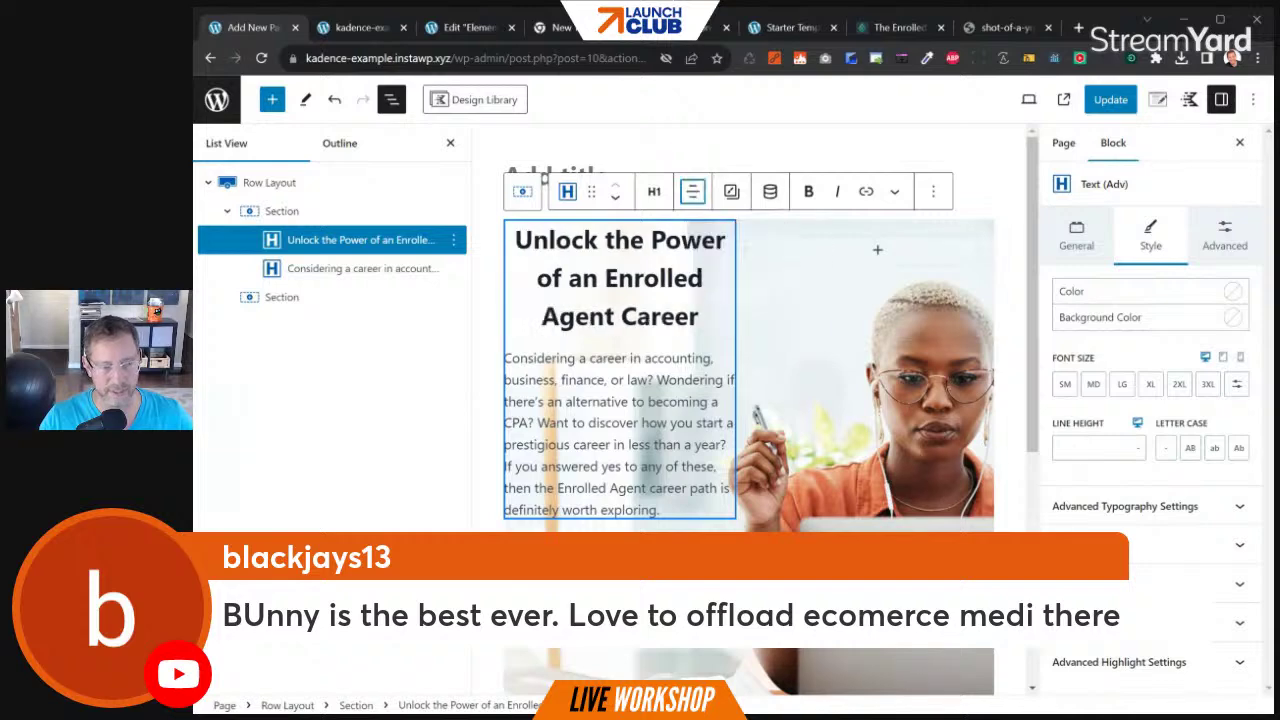
{"action": "left_click", "coordinate": [636, 378]}
{"action": "left_click", "coordinate": [696, 324]}
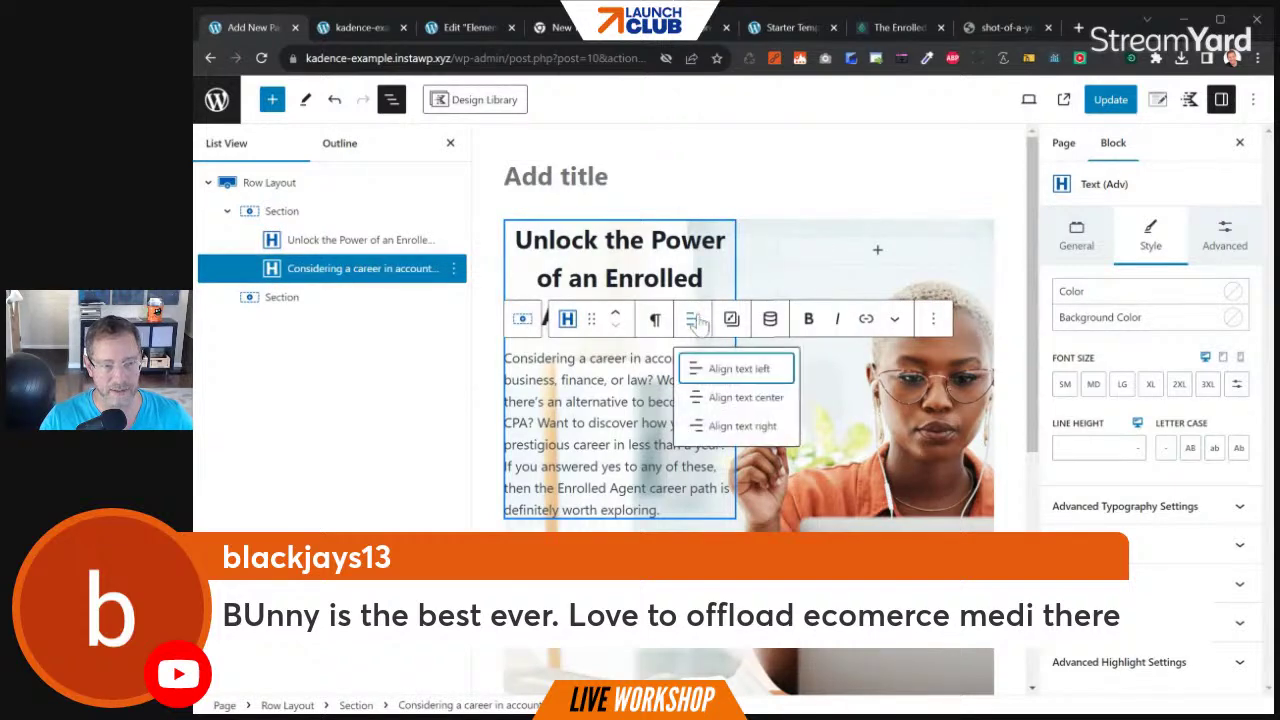
{"action": "left_click", "coordinate": [740, 398]}
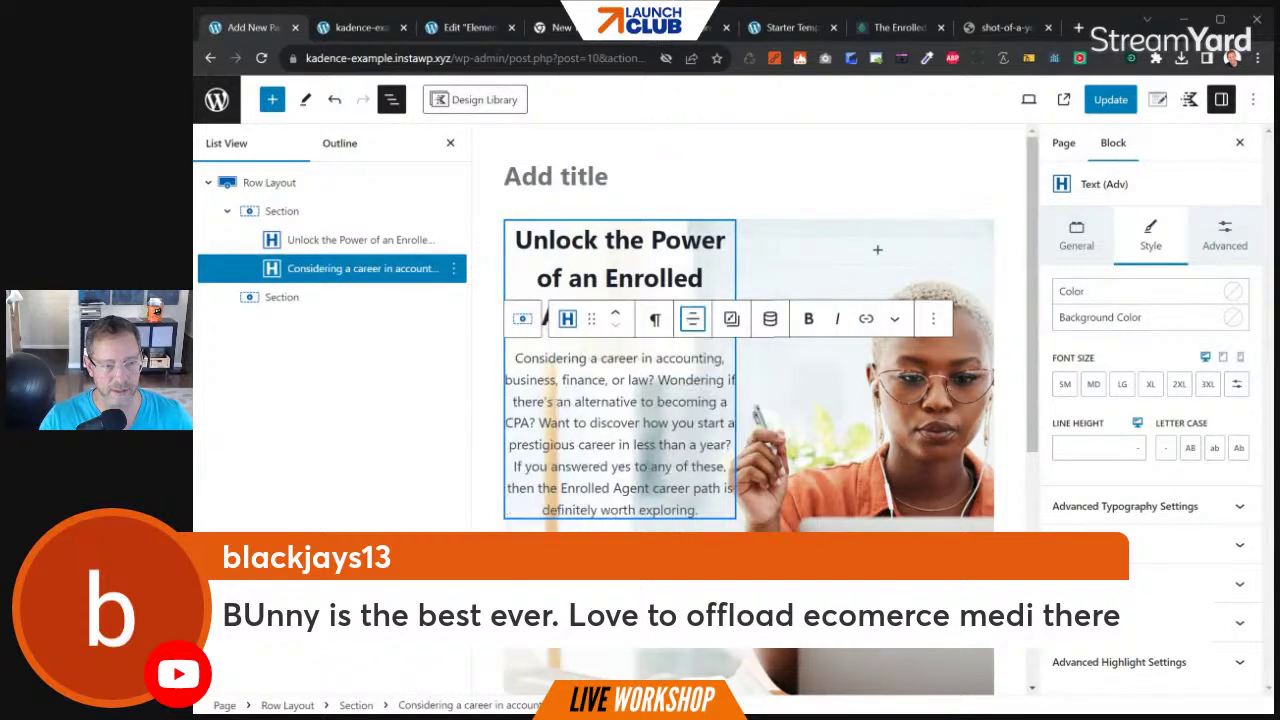
Update the page and reload the live Kadence page to check the centered hero text
{"action": "left_click", "coordinate": [1108, 102]}
{"action": "left_click", "coordinate": [380, 29]}
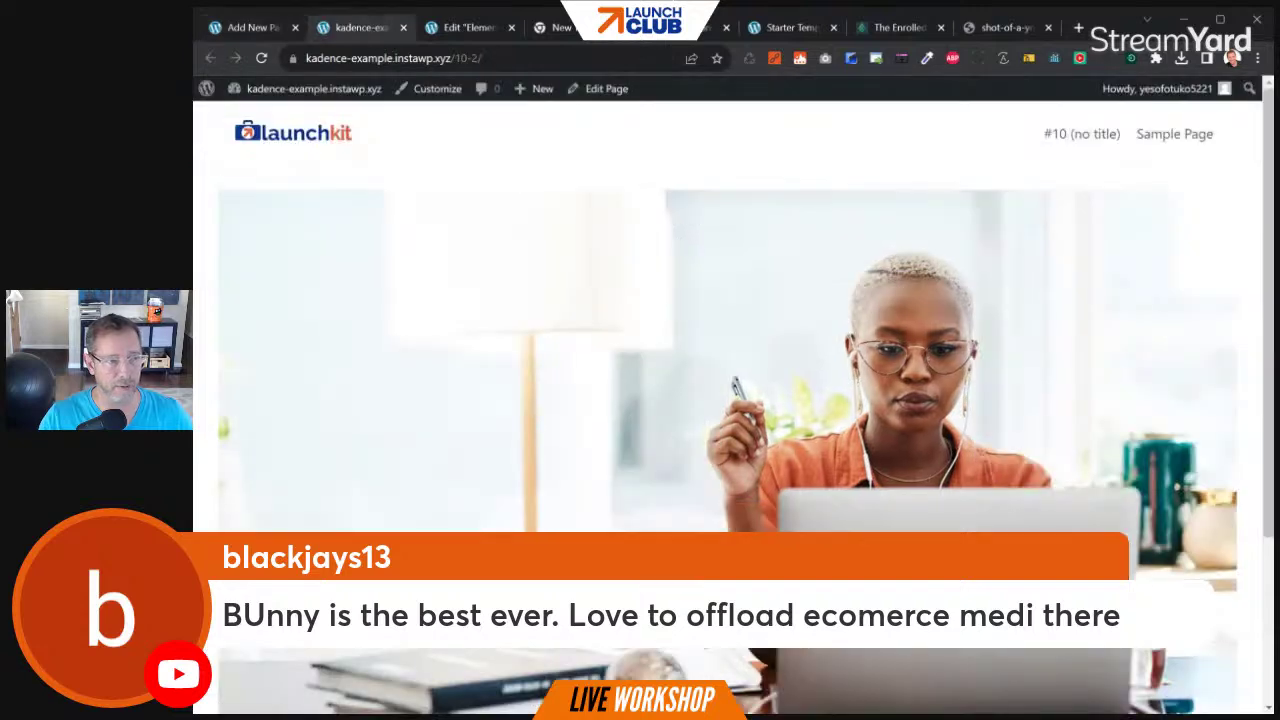
{"action": "left_click", "coordinate": [259, 60]}
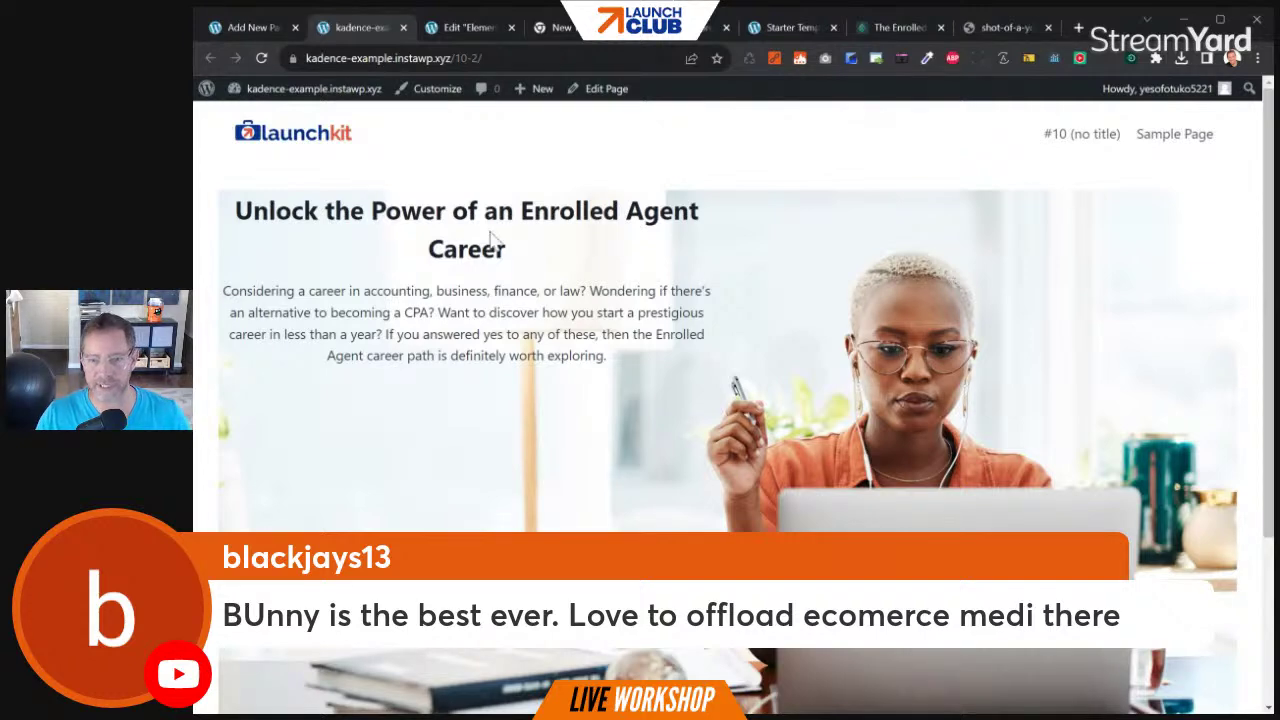
Vertically align the row layout's content to the middle and update the page
{"action": "left_click", "coordinate": [251, 31]}
{"action": "left_click", "coordinate": [252, 185]}
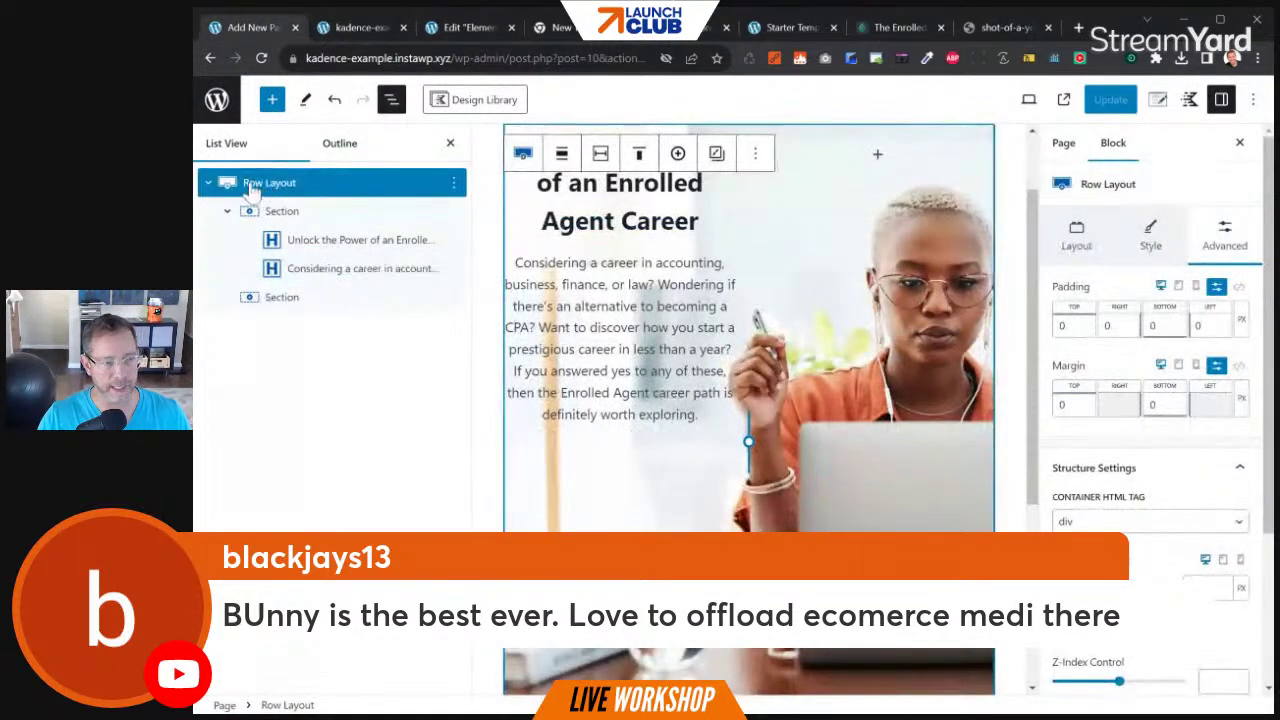
{"action": "left_click", "coordinate": [640, 156]}
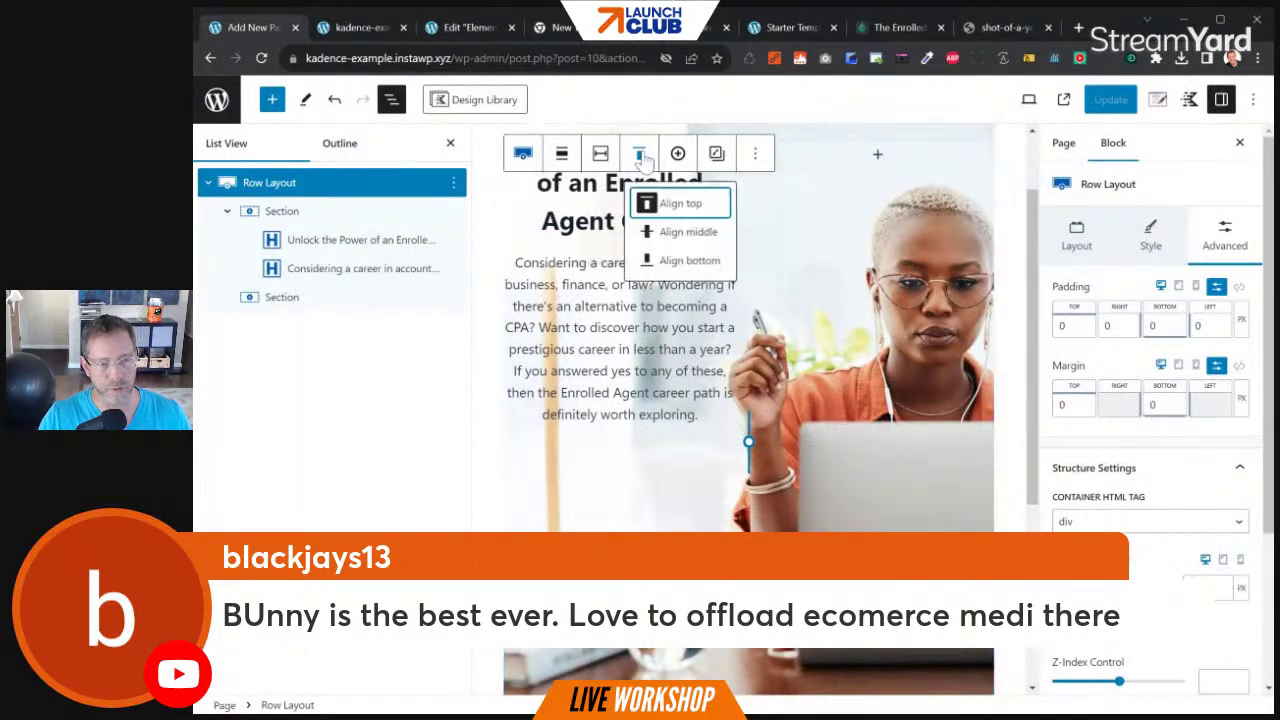
{"action": "left_click", "coordinate": [667, 233]}
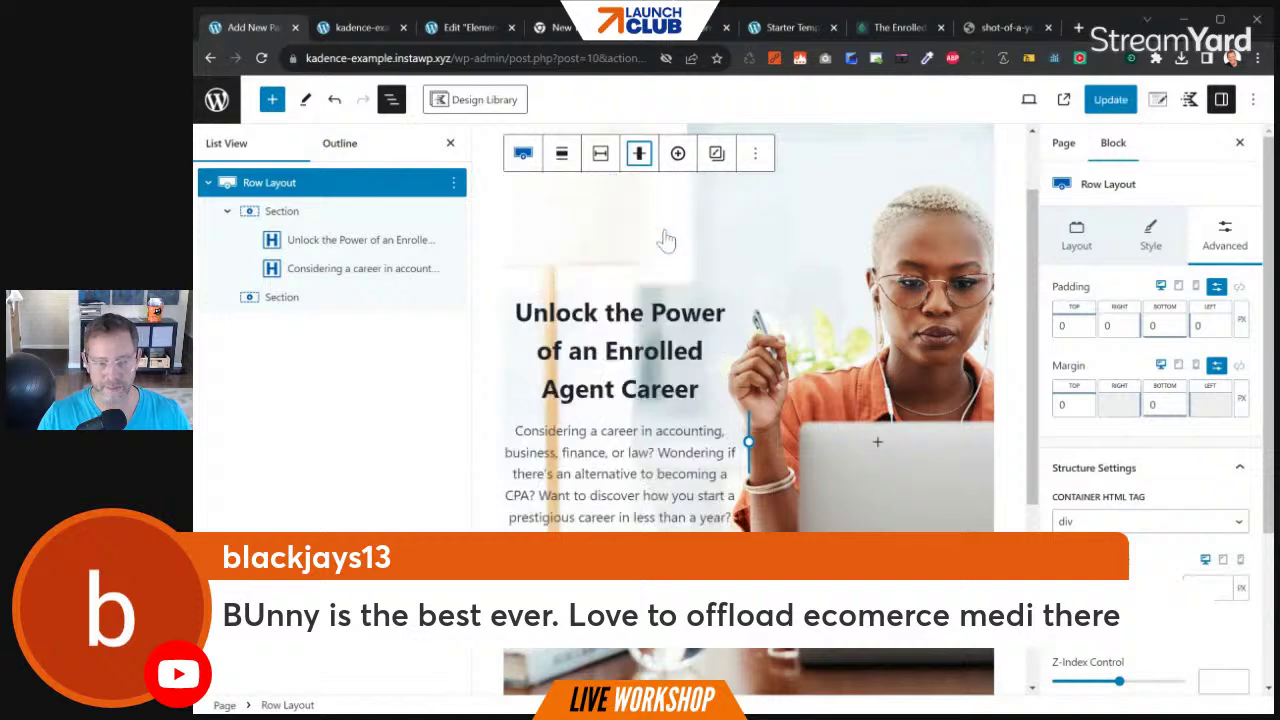
{"action": "left_click", "coordinate": [1103, 102]}
Reload the live page and examine the vertically centered hero text at a reduced browser zoom
{"action": "left_click", "coordinate": [343, 27]}
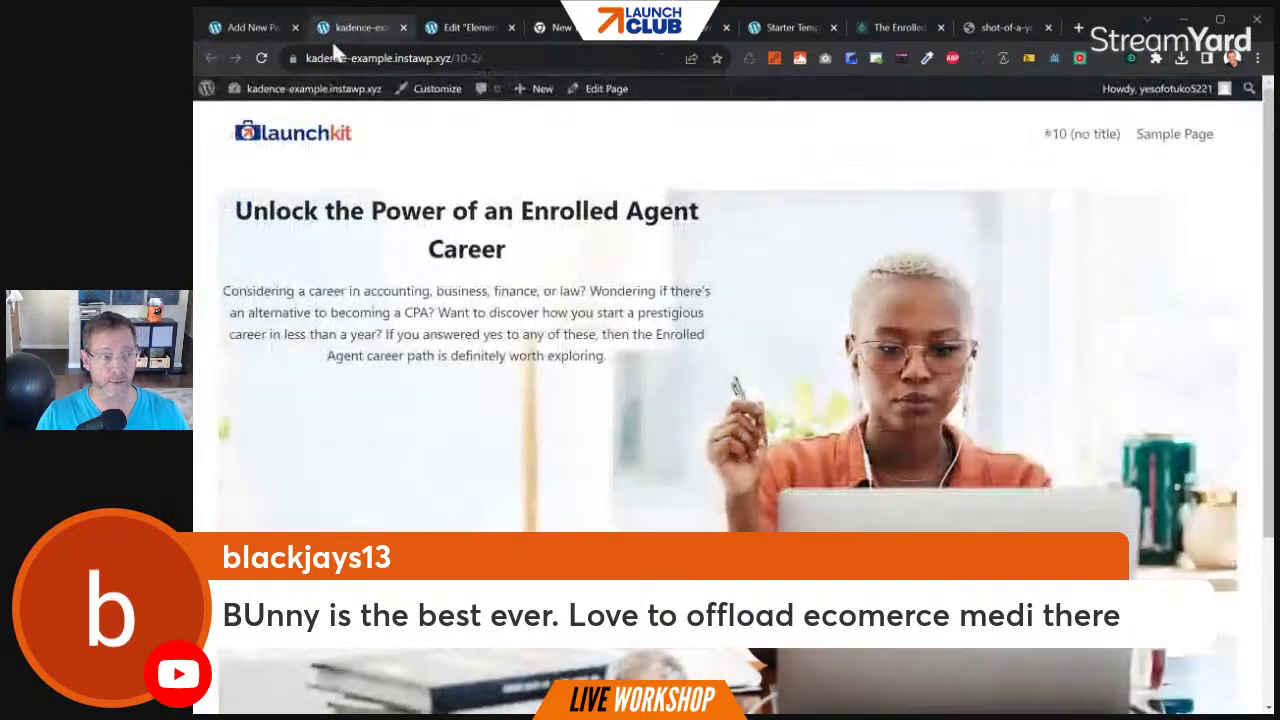
{"action": "left_click", "coordinate": [261, 57]}
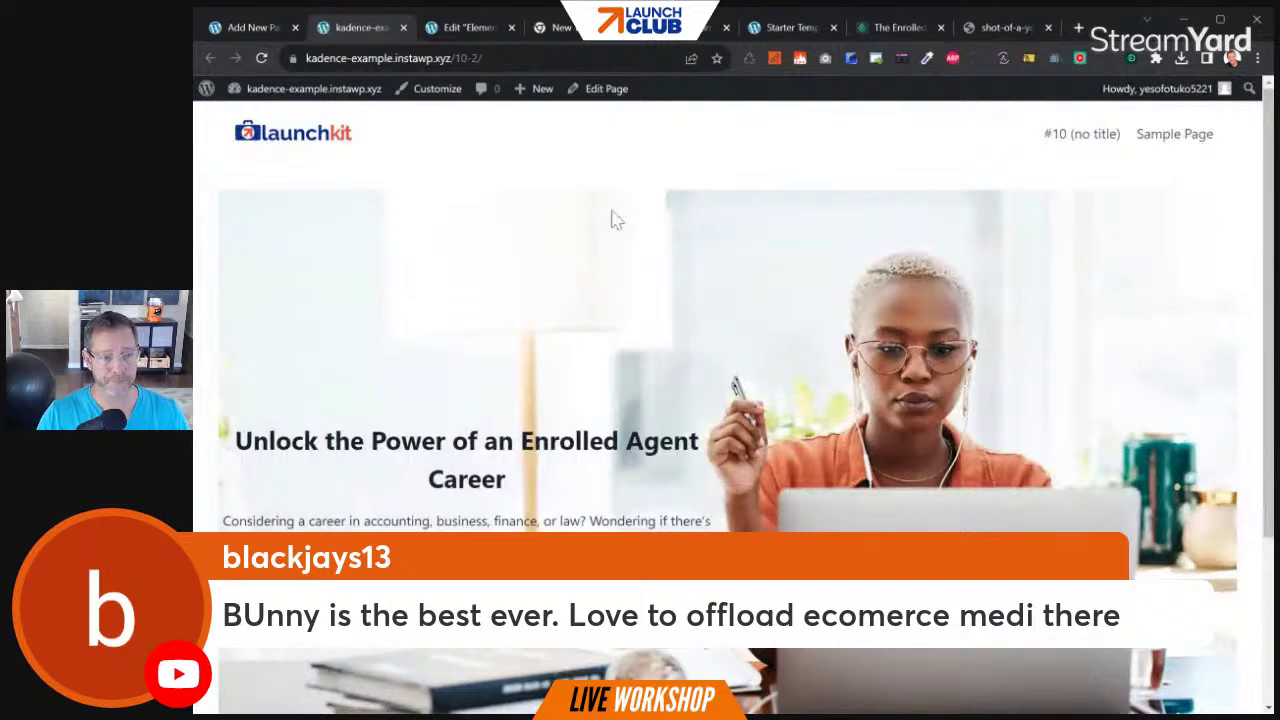
{"action": "scroll", "coordinate": [700, 220], "scroll_direction": "down", "scroll_amount": 2}
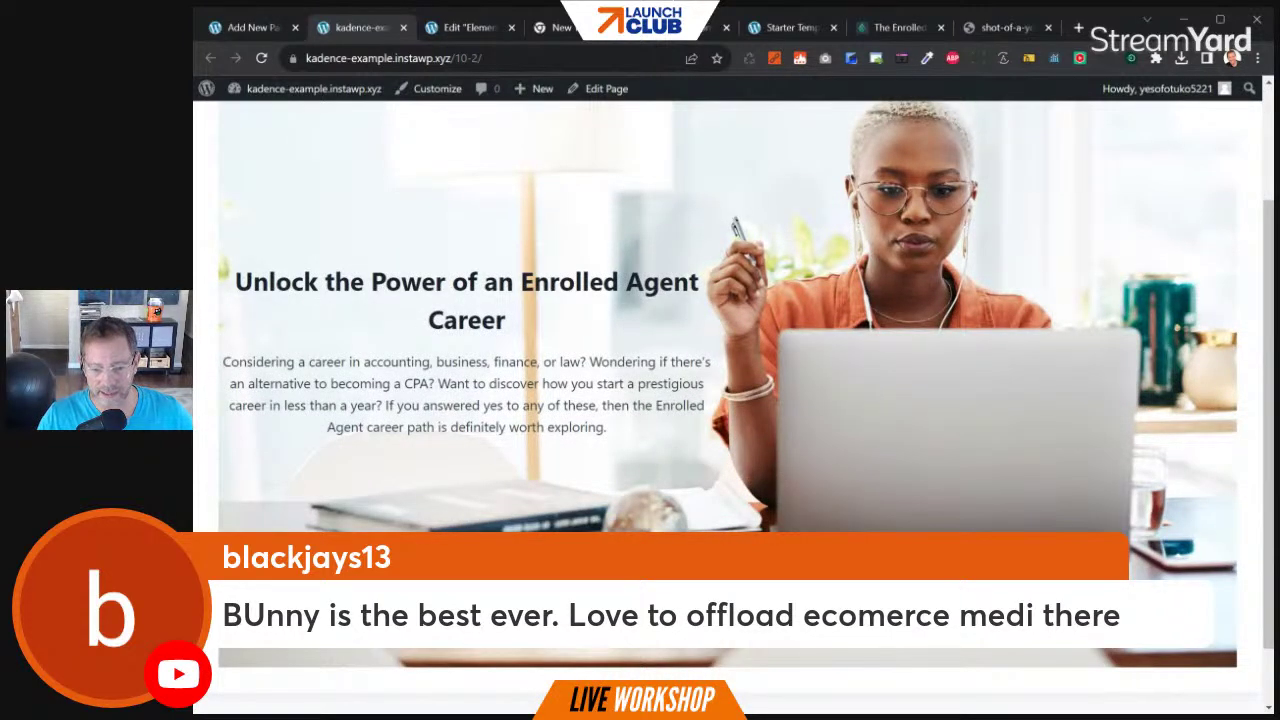
{"action": "key", "text": "ctrl+minus"}
{"action": "key", "text": "ctrl+minus"}
{"action": "key", "text": "ctrl+minus"}
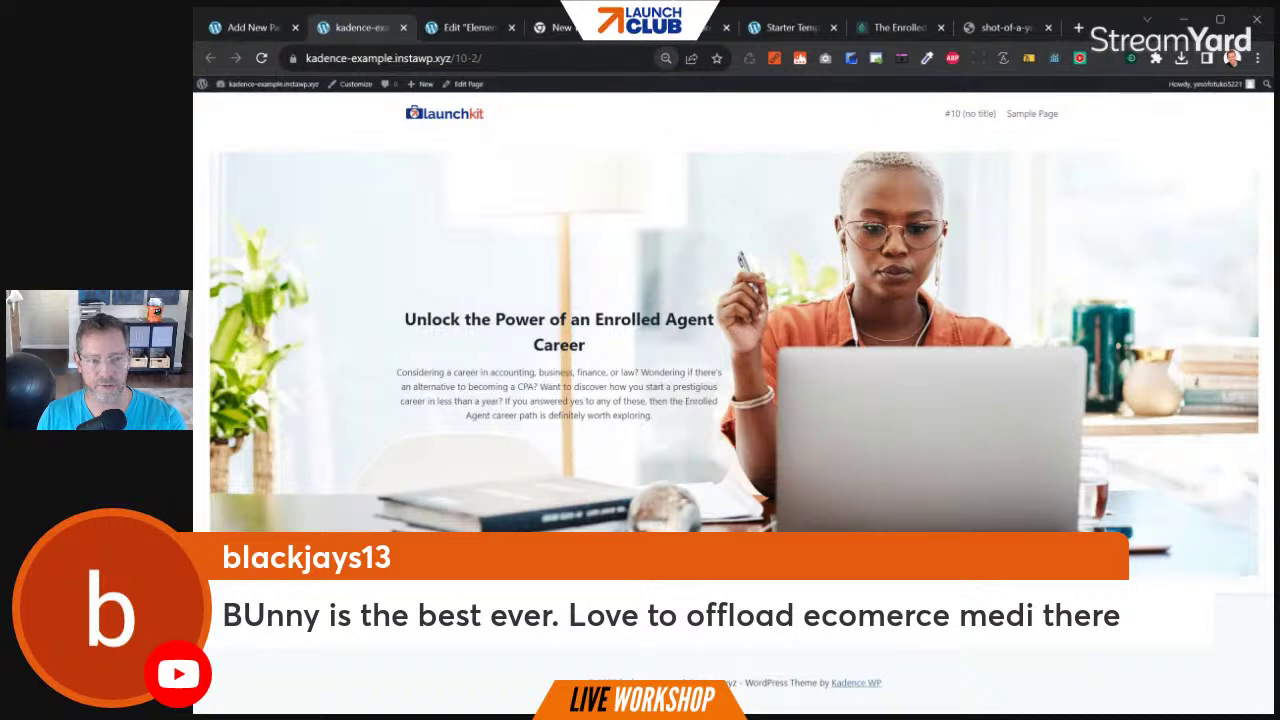
Compare the live Kadence hero text with the taxley.com hero at a similar browser zoom and inspect the taxley.com page's element styles
{"action": "key", "text": "ctrl+plus"}
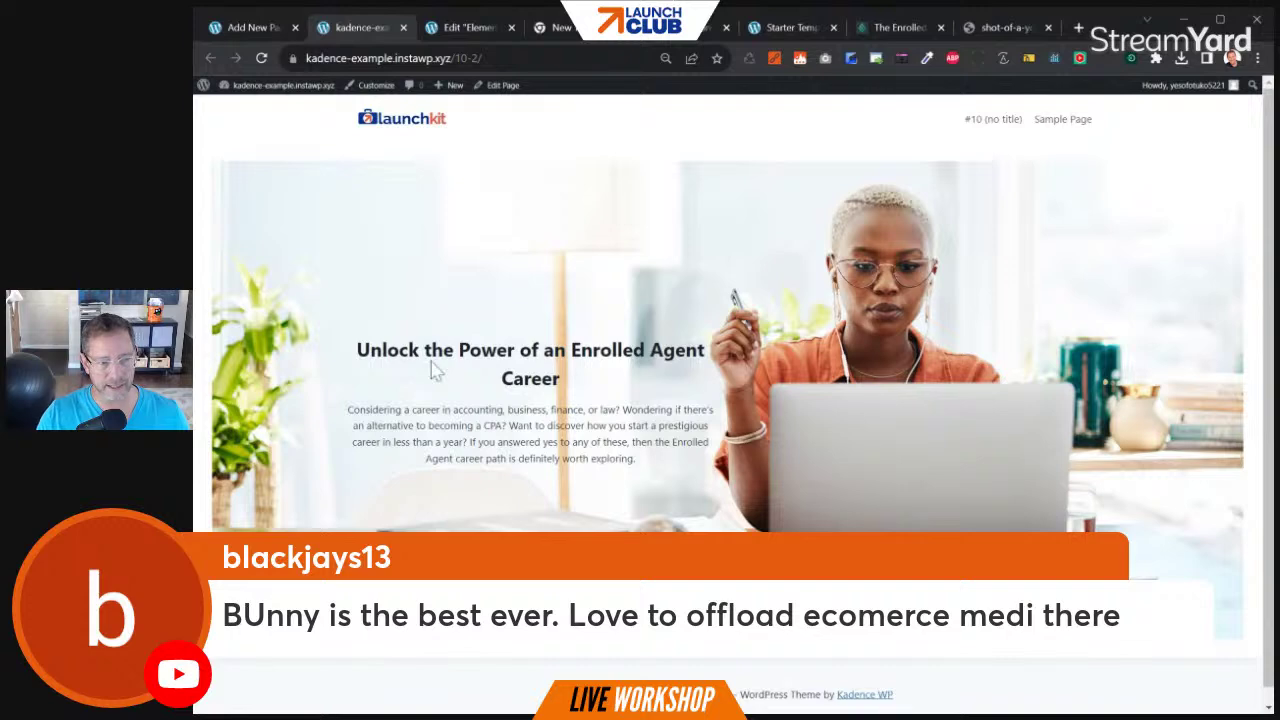
{"action": "left_click_drag", "start_coordinate": [370, 350], "coordinate": [625, 442]}
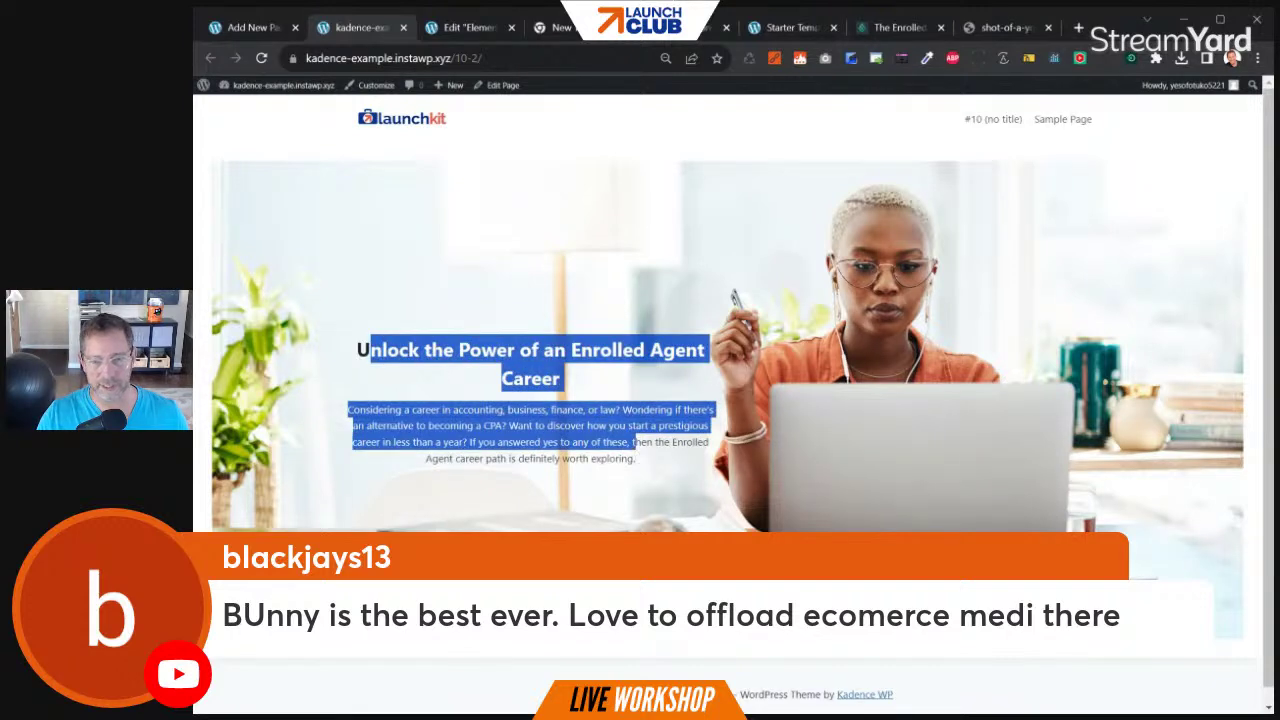
{"action": "left_click", "coordinate": [870, 22]}
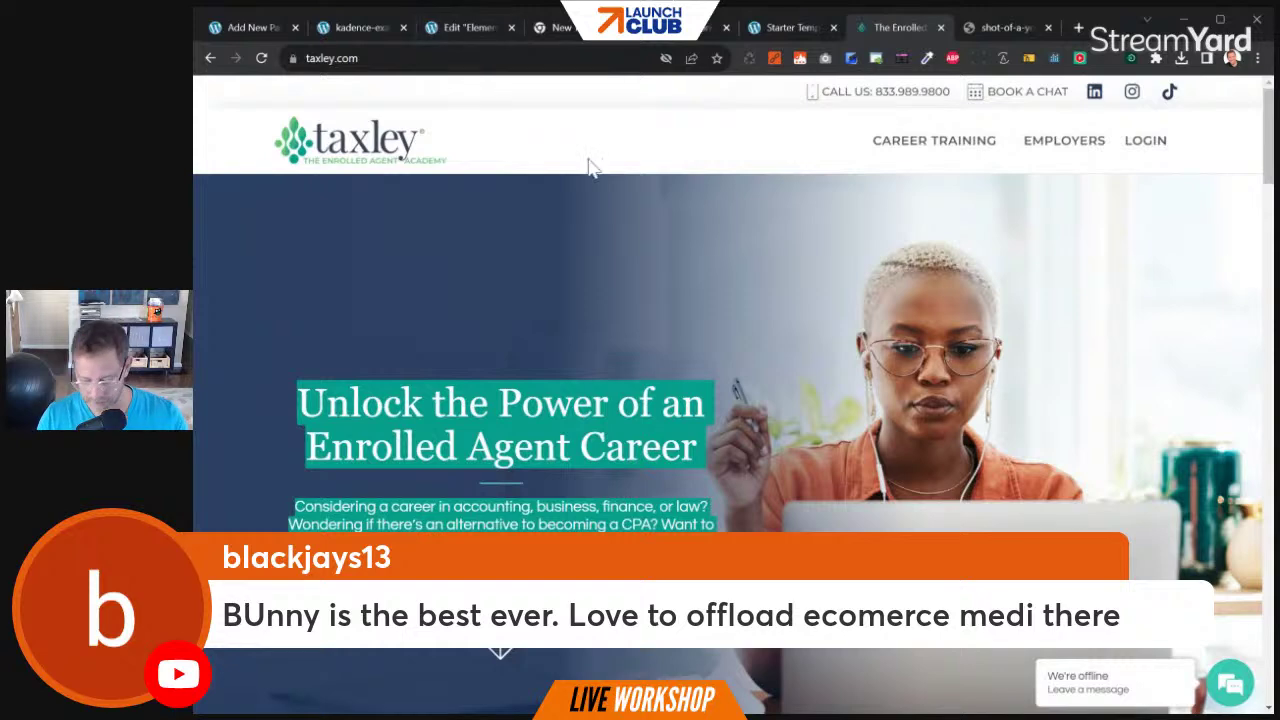
{"action": "key", "text": "ctrl+minus"}
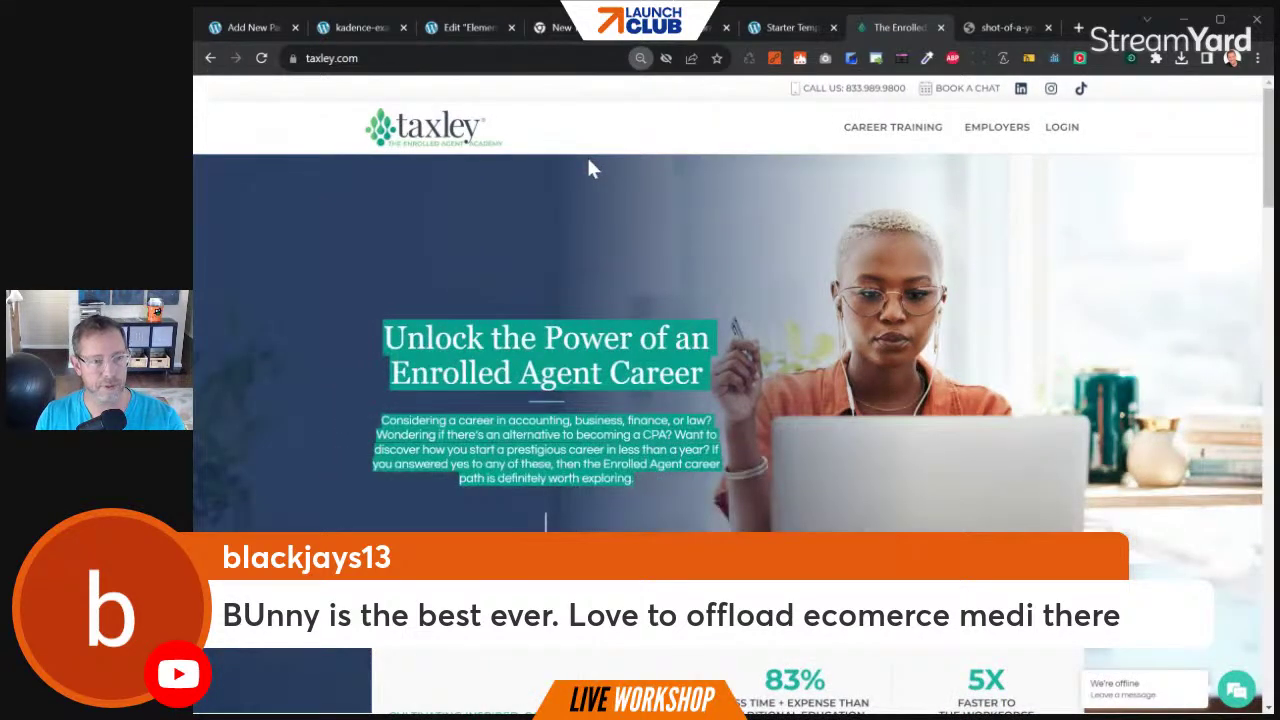
{"action": "left_click_drag", "start_coordinate": [452, 338], "coordinate": [608, 374]}
{"action": "left_click", "coordinate": [608, 374]}
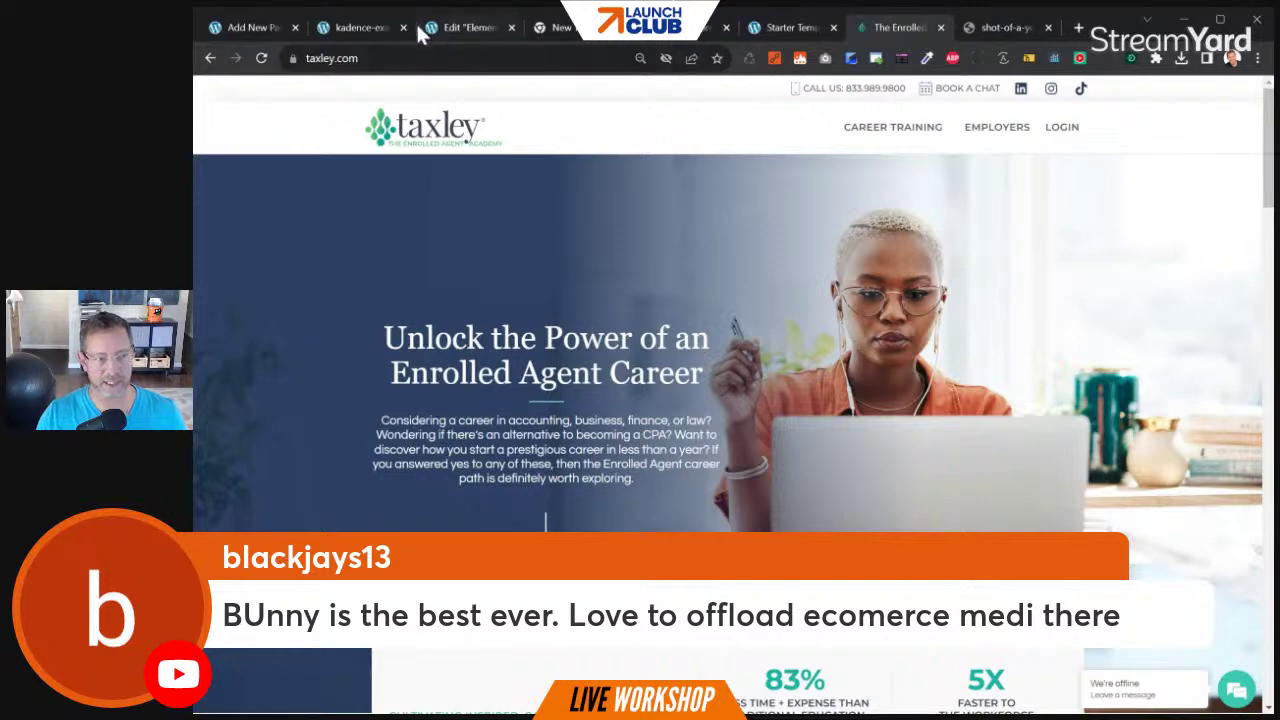
{"action": "left_click", "coordinate": [488, 30]}
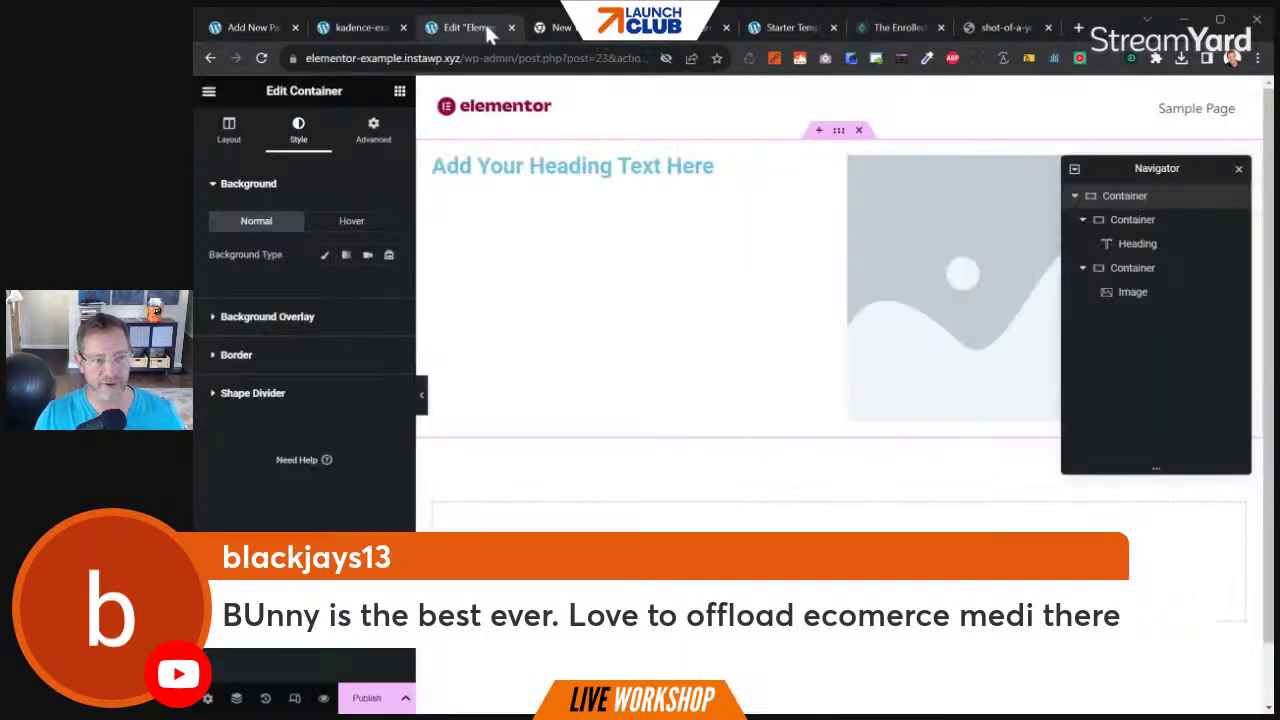
{"action": "left_click", "coordinate": [357, 27]}
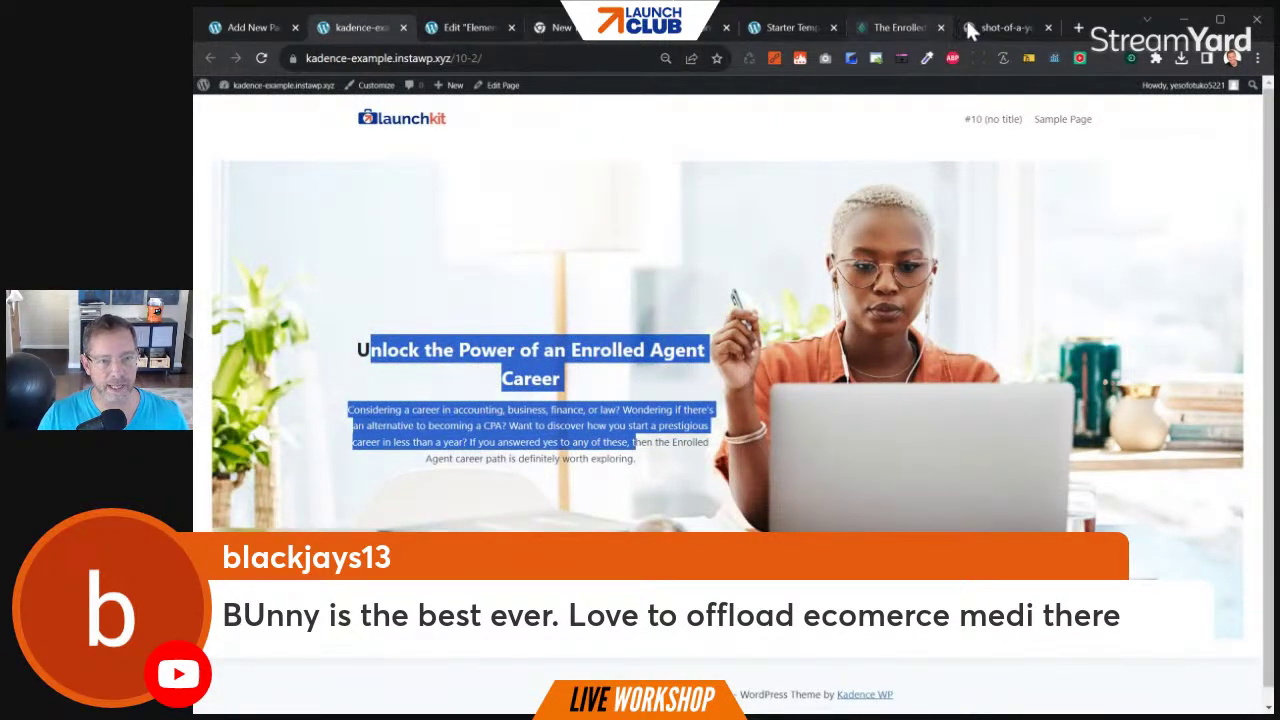
{"action": "left_click", "coordinate": [905, 27]}
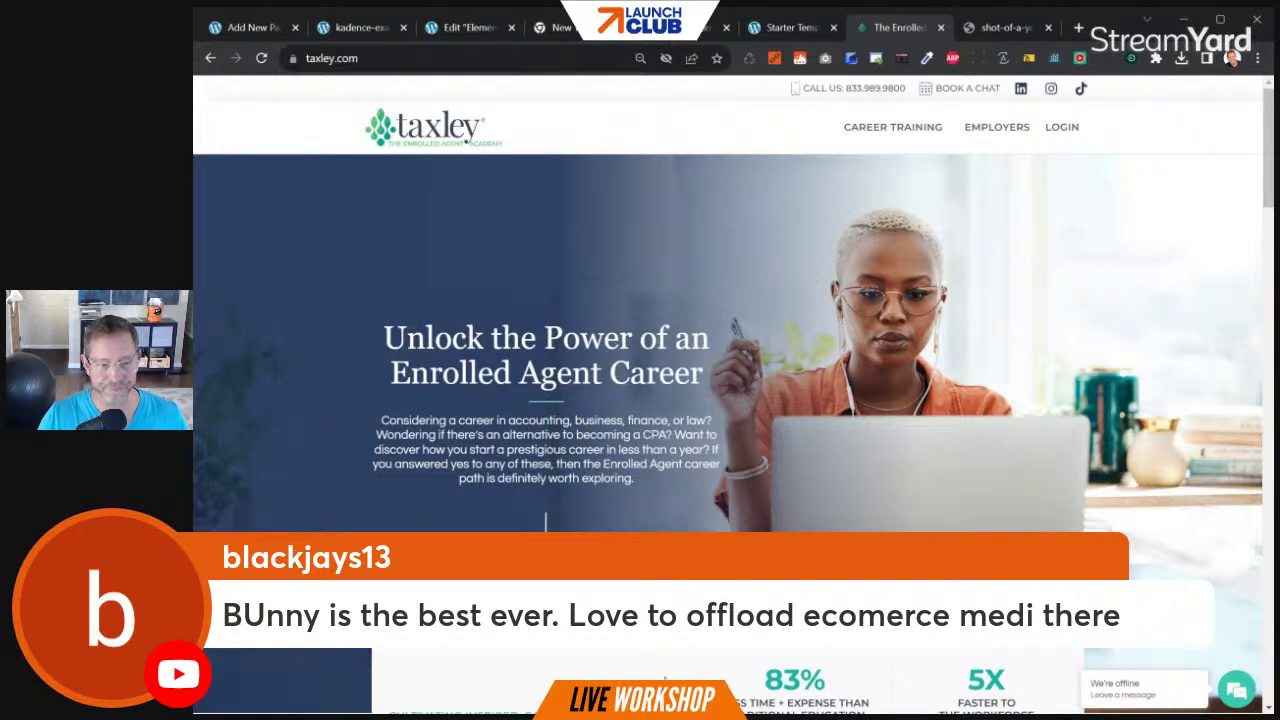
{"action": "key", "text": "ctrl+shift+c"}
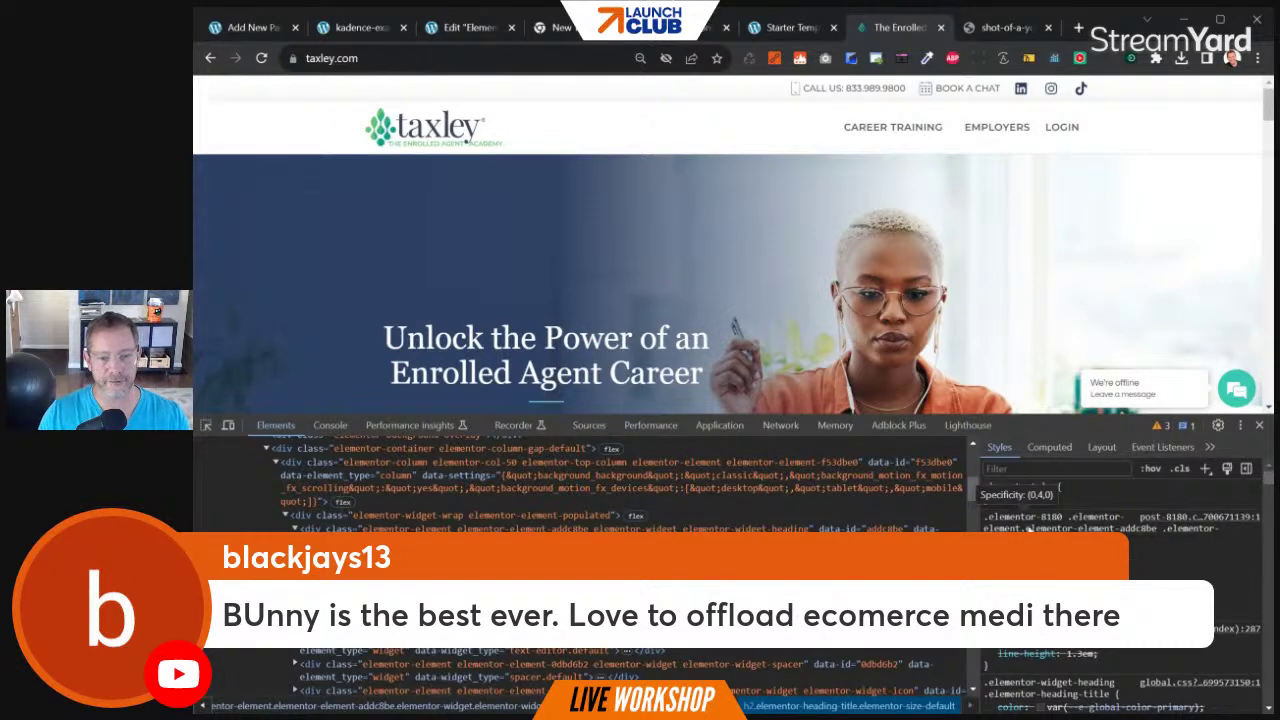
In the Kadence page editor, set the hero heading's font family to Georgia, serif and its font size to 50
{"action": "left_click", "coordinate": [358, 27]}
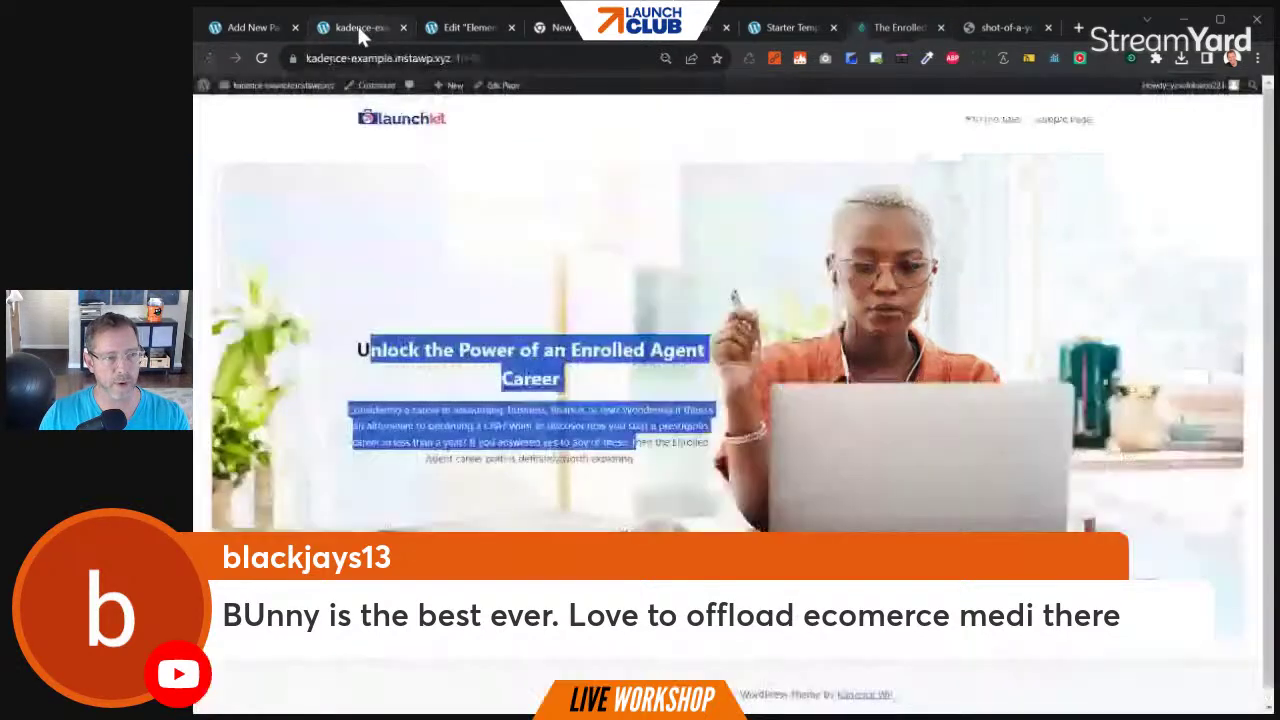
{"action": "left_click", "coordinate": [262, 27]}
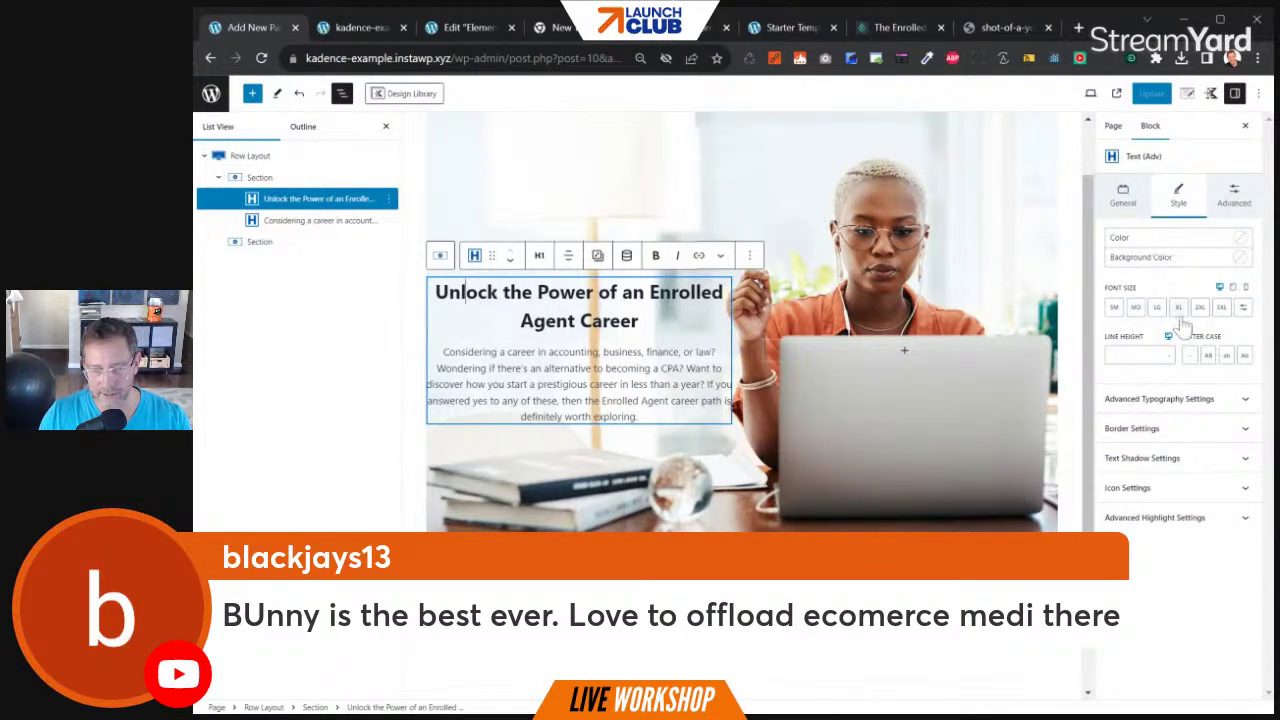
{"action": "left_click", "coordinate": [1172, 405]}
{"action": "left_click", "coordinate": [1165, 447]}
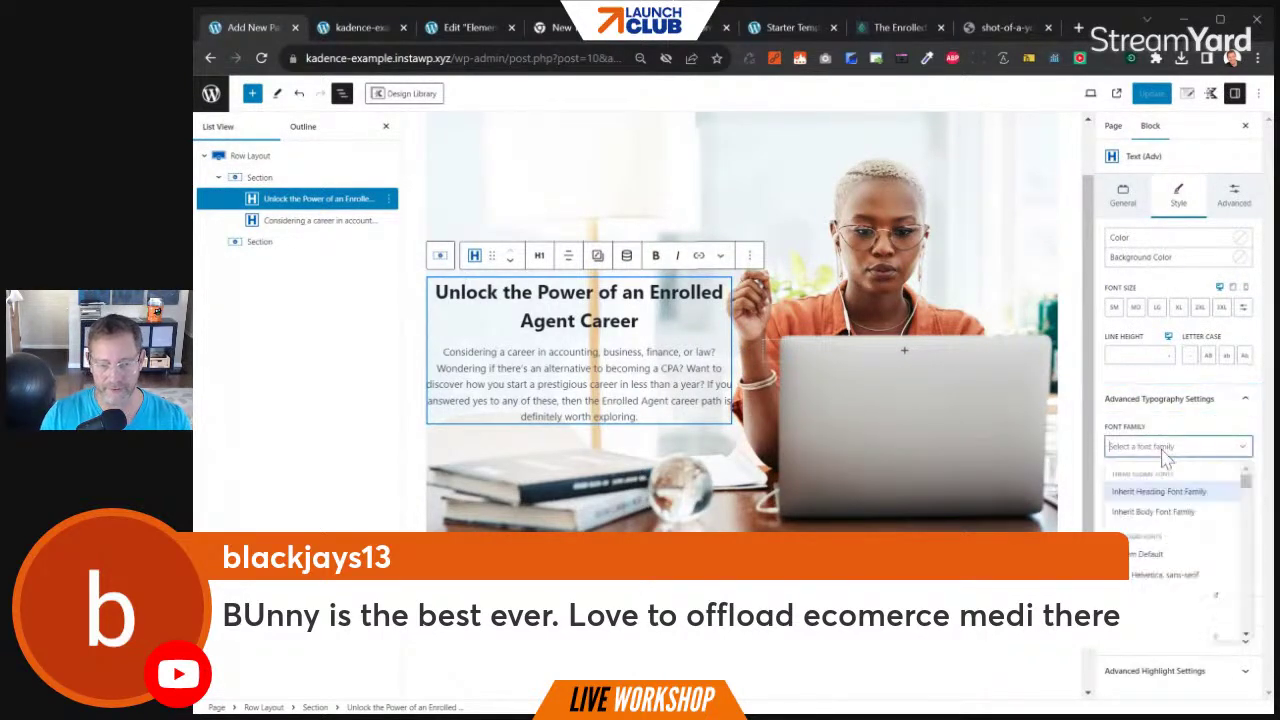
{"action": "type", "text": "geo"}
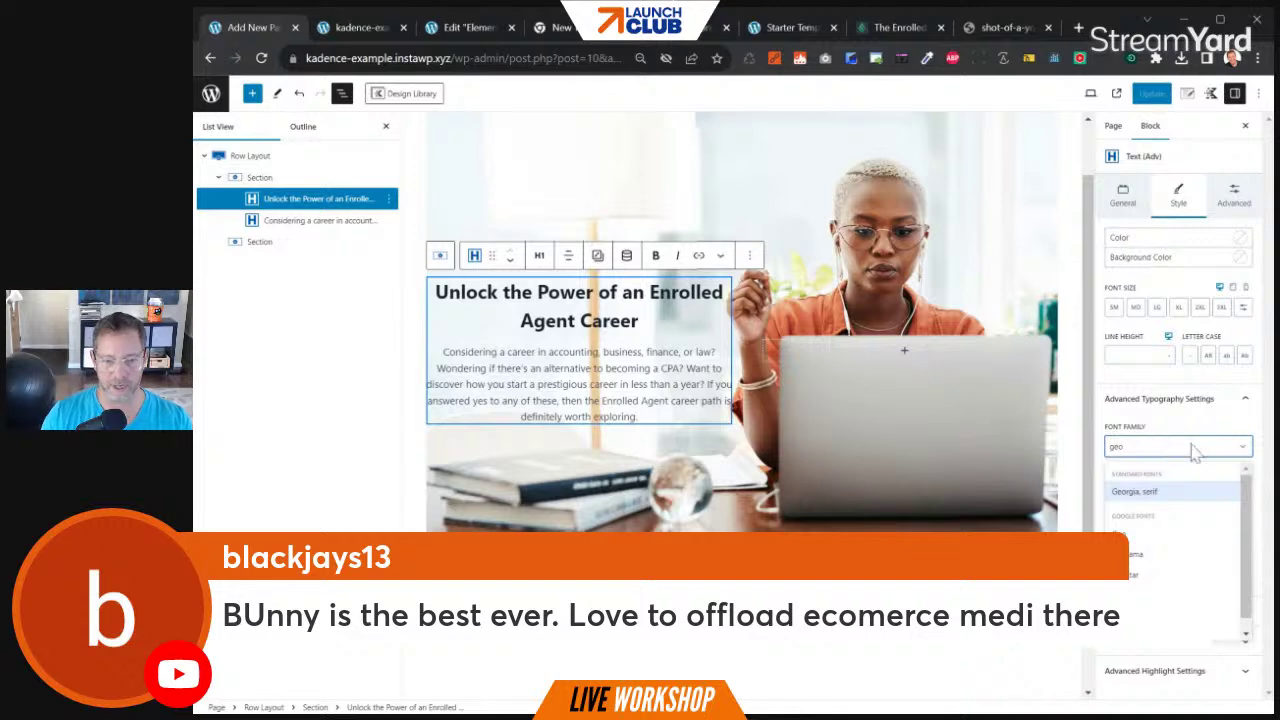
{"action": "left_click", "coordinate": [1176, 491]}
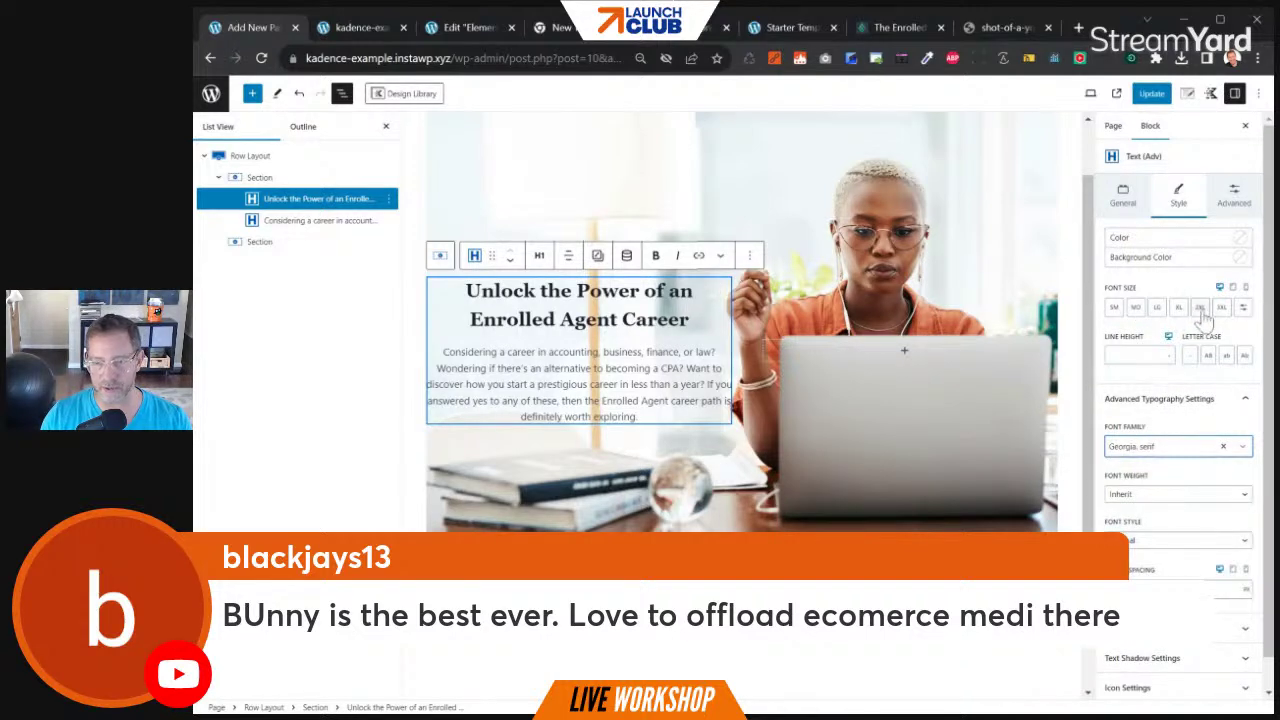
{"action": "left_click", "coordinate": [1244, 307]}
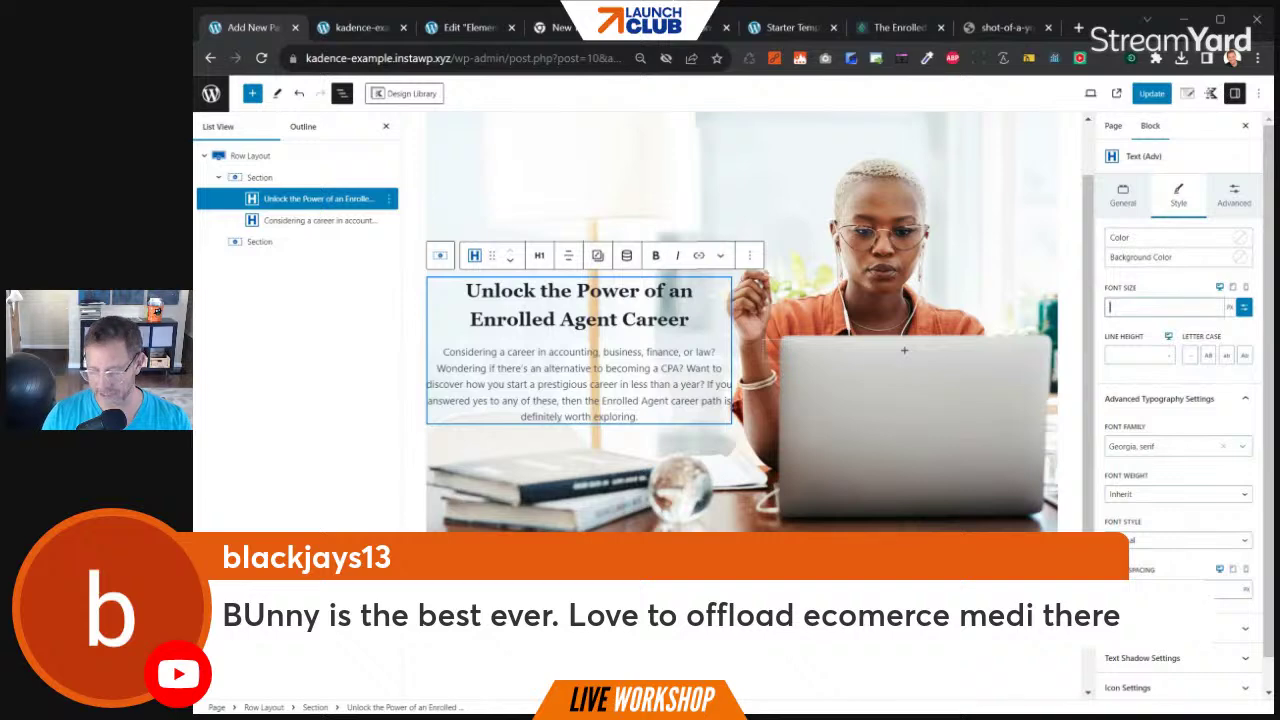
{"action": "type", "text": "50"}
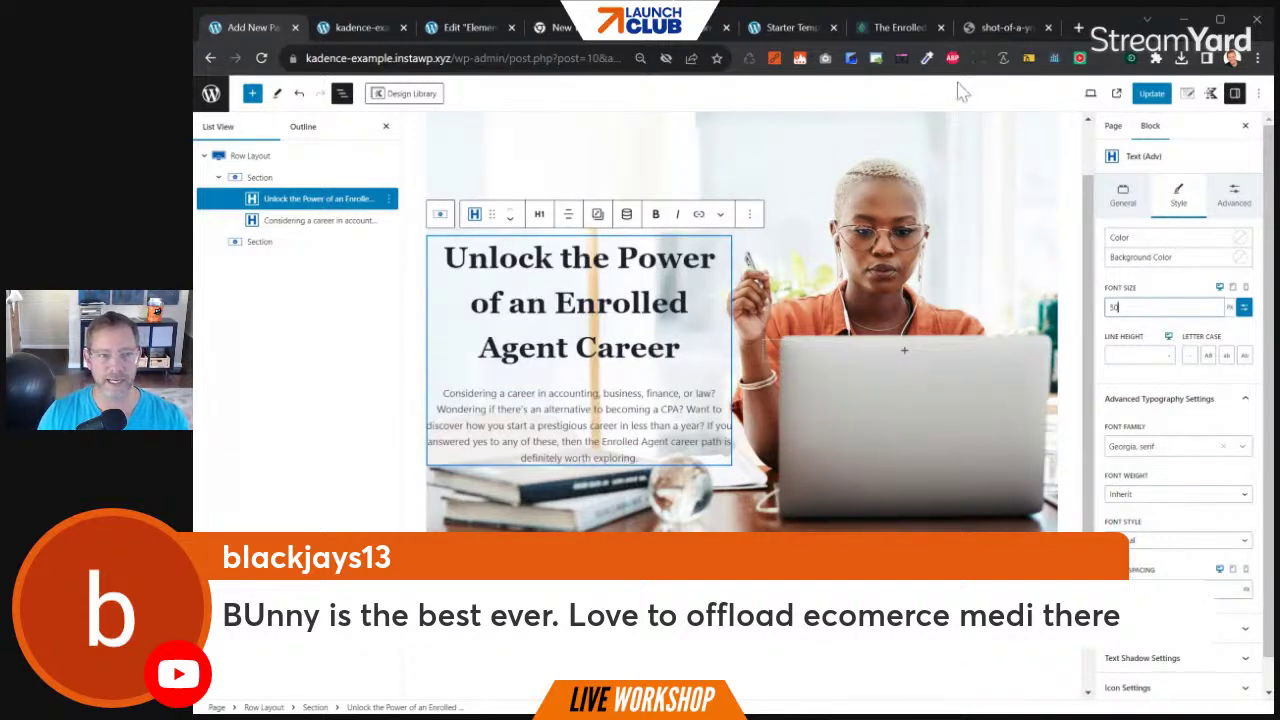
Set the hero heading's font weight to Medium 500 and its line height to 1.1, checking against the taxley.com heading
{"action": "left_click", "coordinate": [901, 24]}
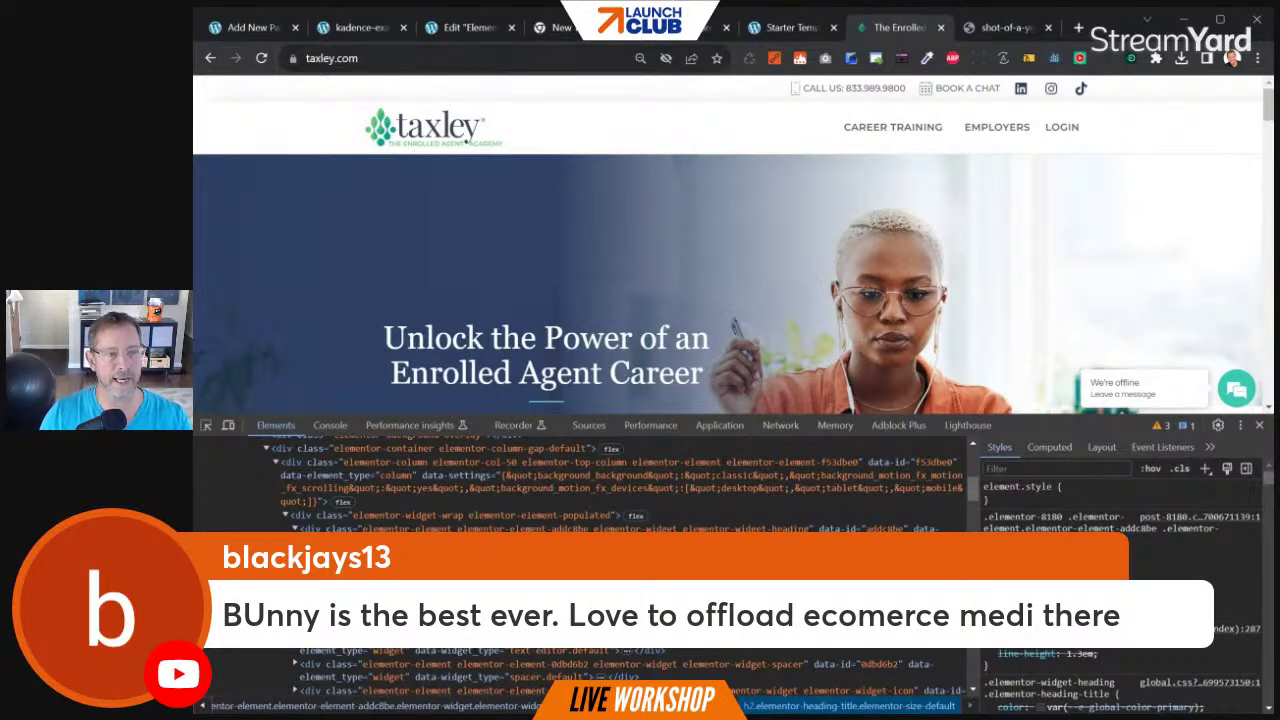
{"action": "left_click", "coordinate": [360, 27]}
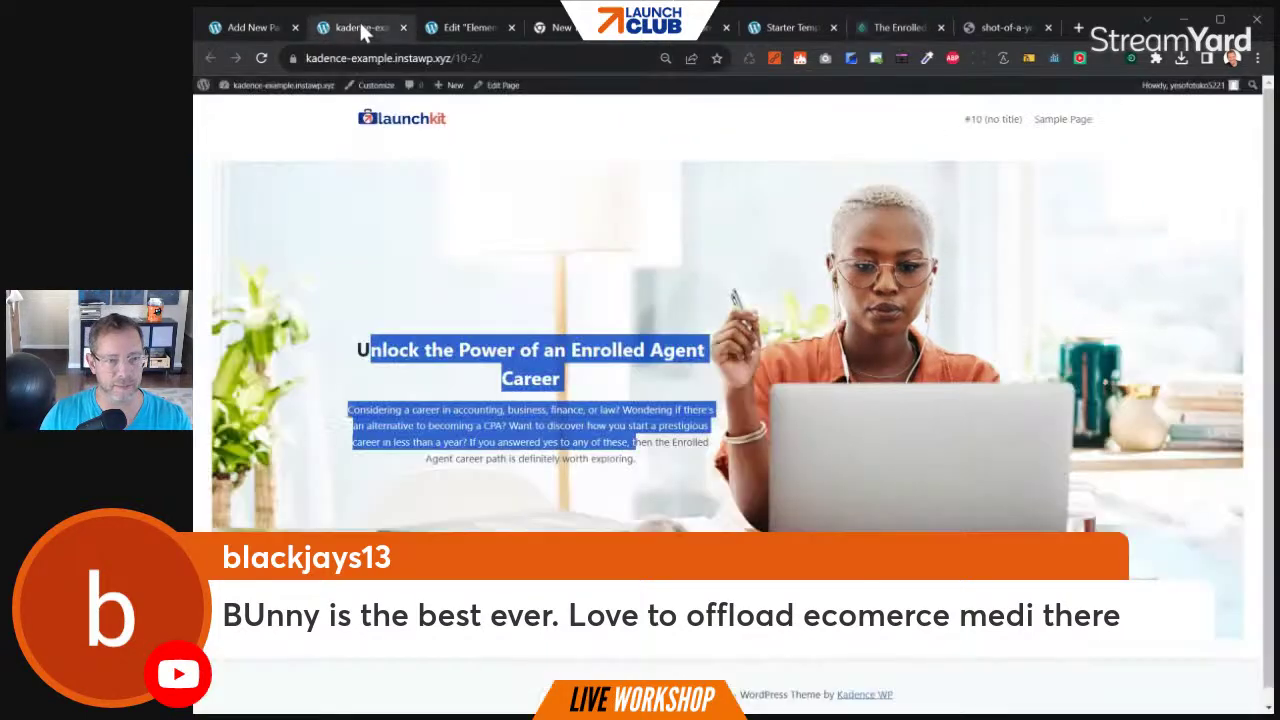
{"action": "left_click", "coordinate": [253, 27]}
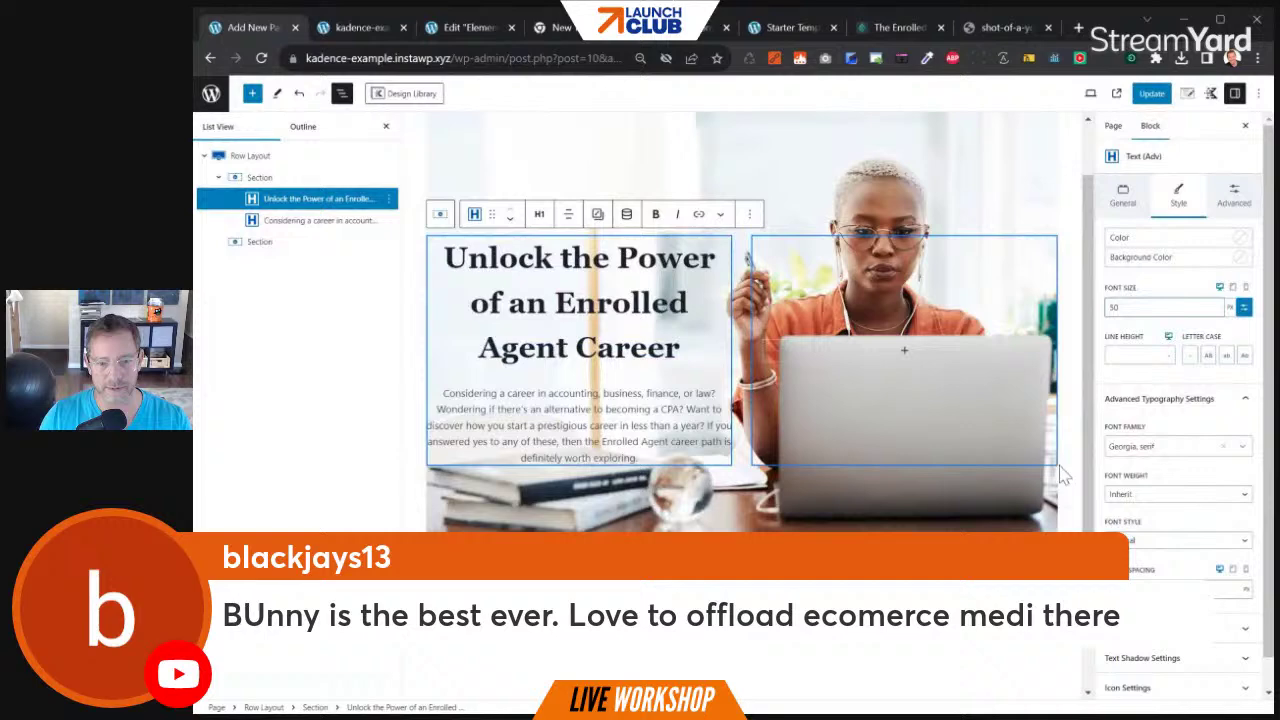
{"action": "left_click", "coordinate": [1152, 512]}
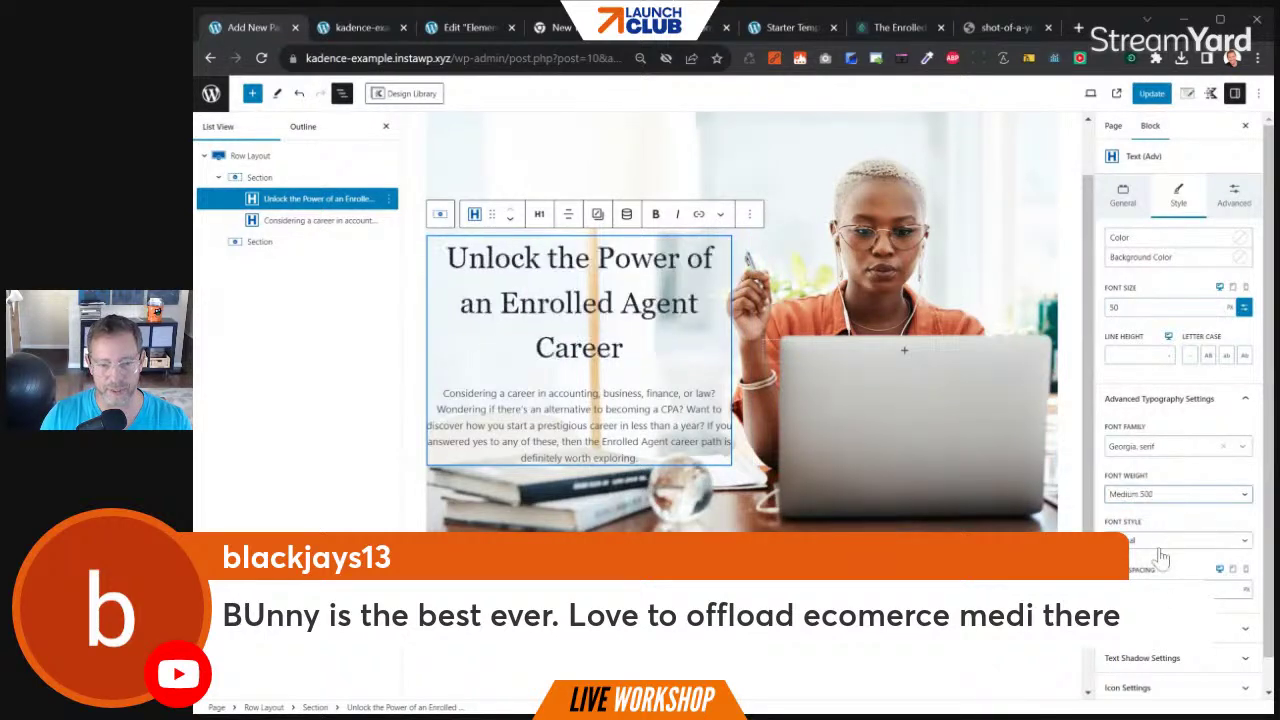
{"action": "left_click", "coordinate": [1134, 356]}
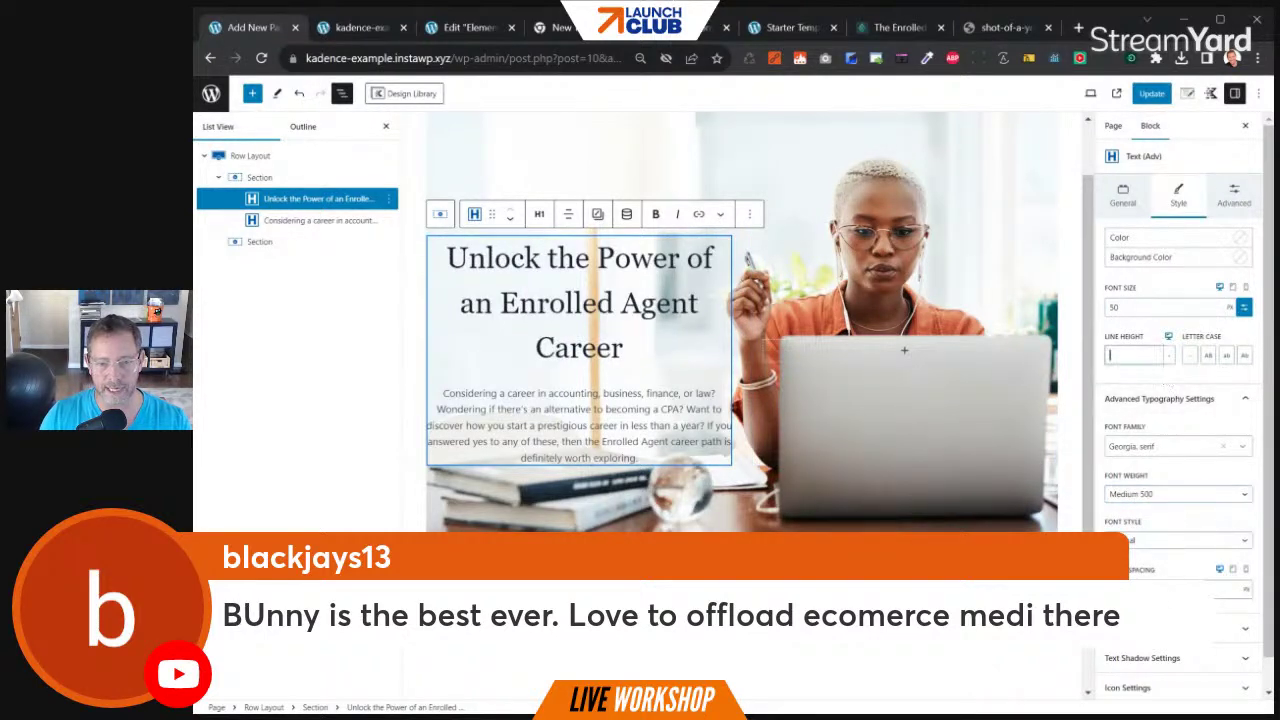
{"action": "type", "text": "1.1"}
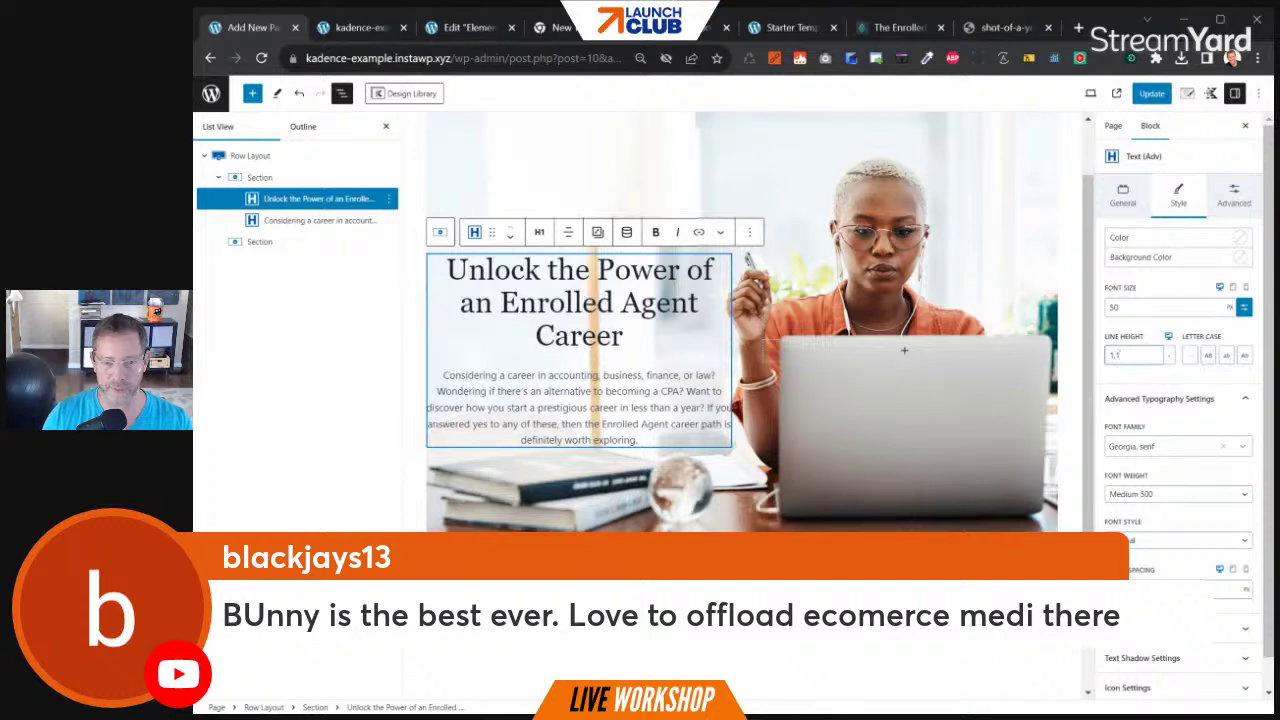
{"action": "left_click", "coordinate": [1168, 359]}
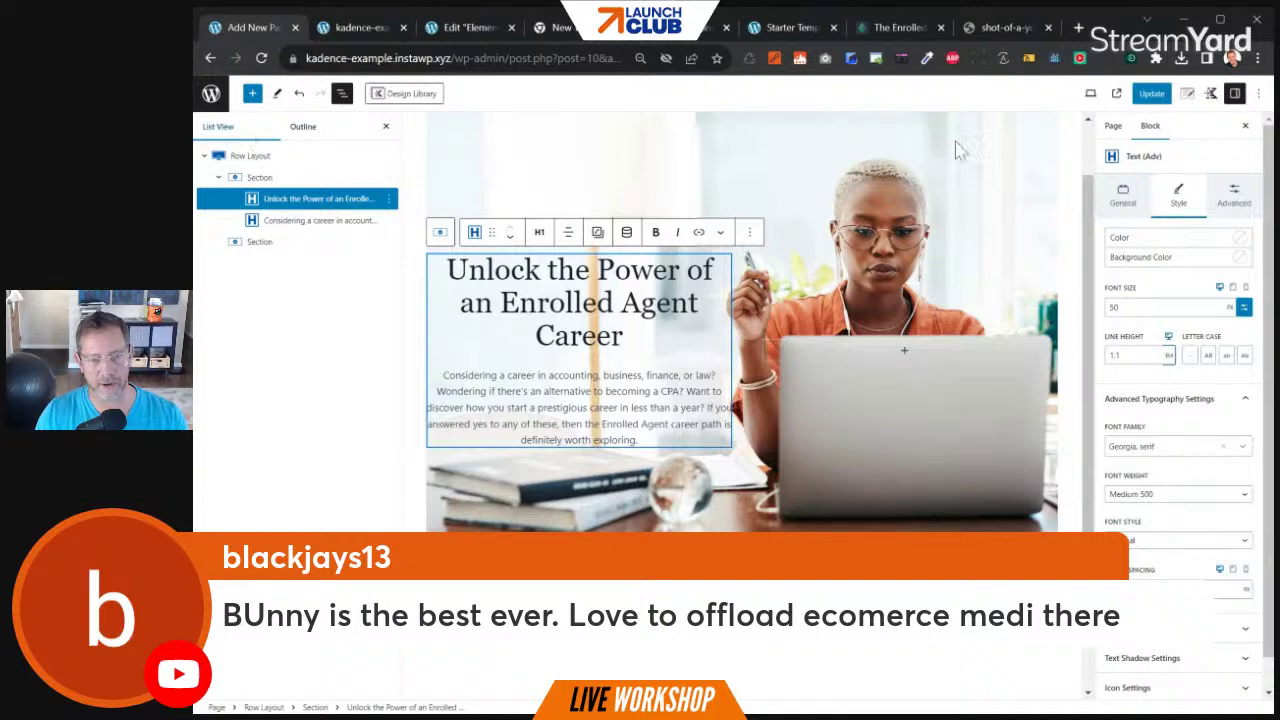
Update the page and reload the live Kadence page to check the restyled heading
{"action": "left_click", "coordinate": [1151, 93]}
{"action": "left_click", "coordinate": [362, 28]}
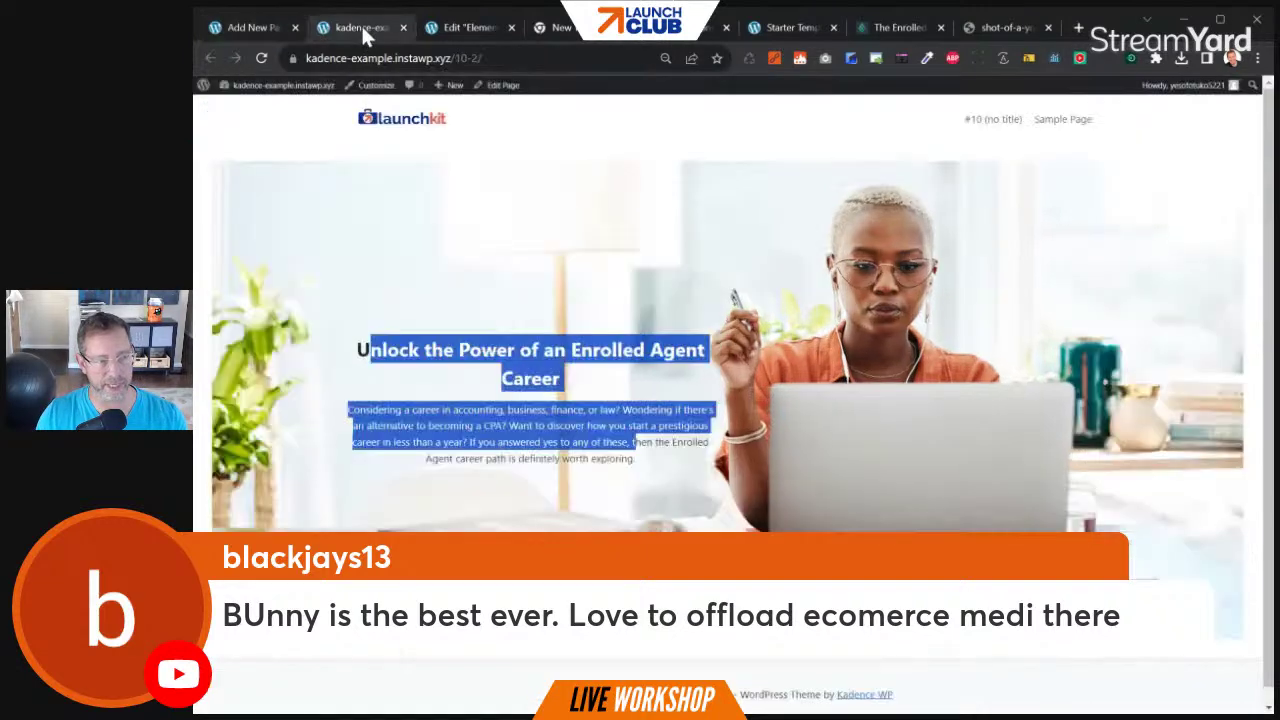
{"action": "left_click", "coordinate": [261, 57]}
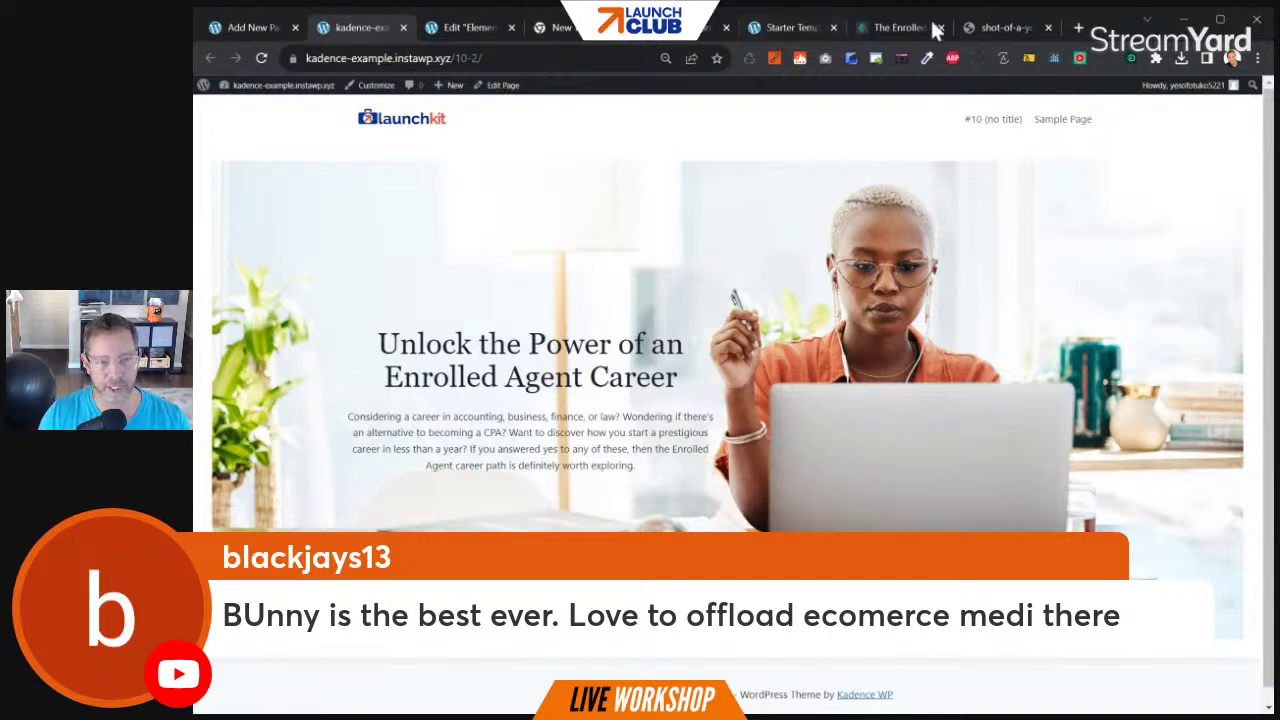
Inspect the taxley.com intro paragraph's styles to find its font family, size, weight and line height
{"action": "left_click", "coordinate": [897, 30]}
{"action": "scroll", "coordinate": [912, 332], "scroll_direction": "down", "scroll_amount": 3}
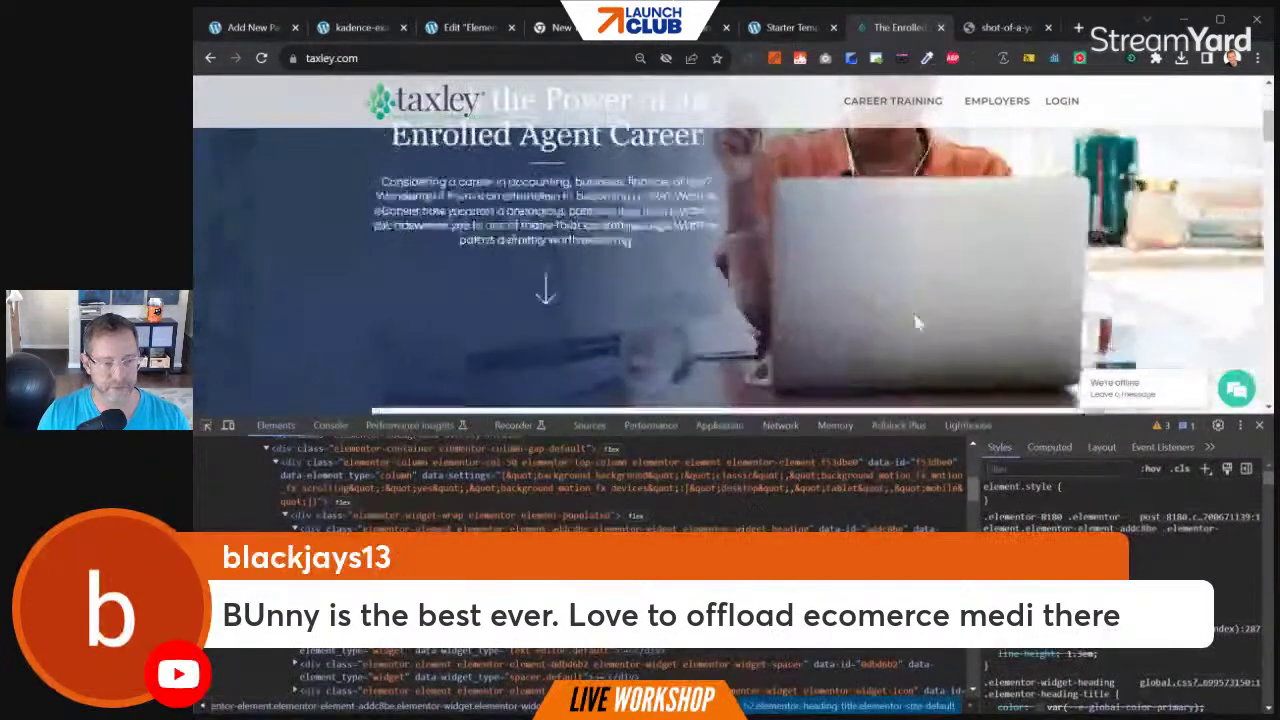
{"action": "left_click", "coordinate": [205, 425]}
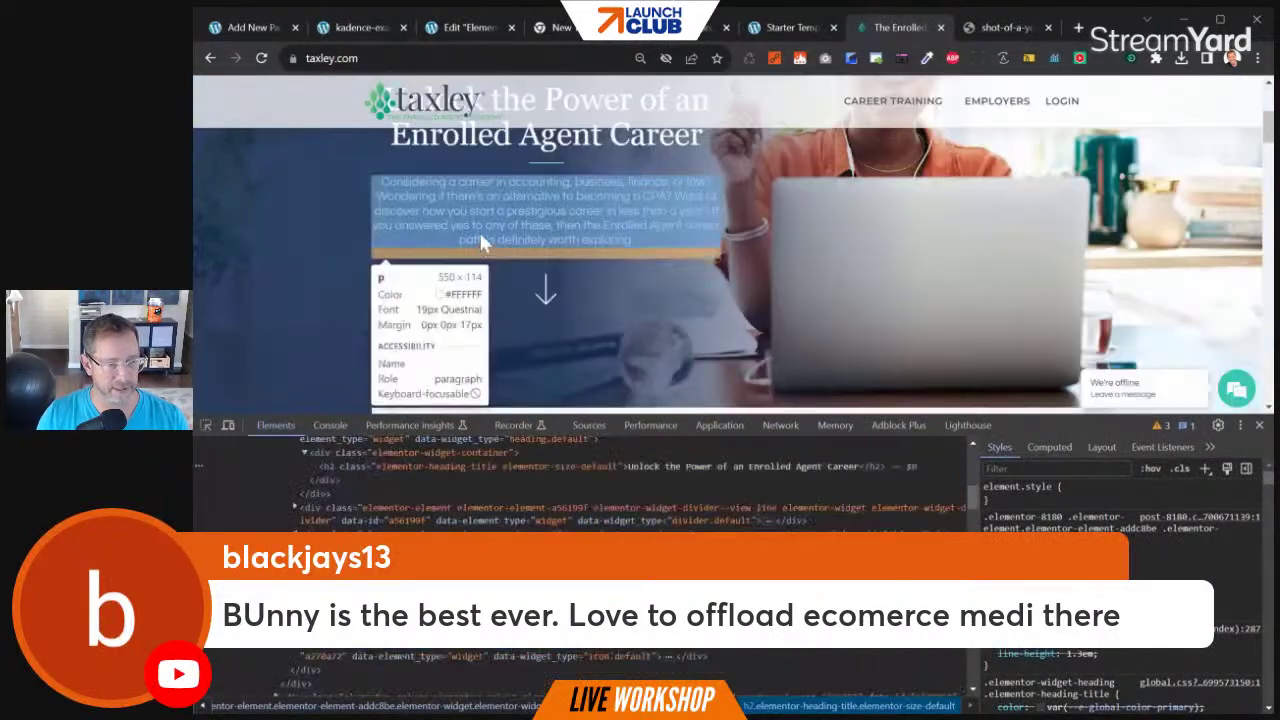
{"action": "left_click", "coordinate": [478, 236]}
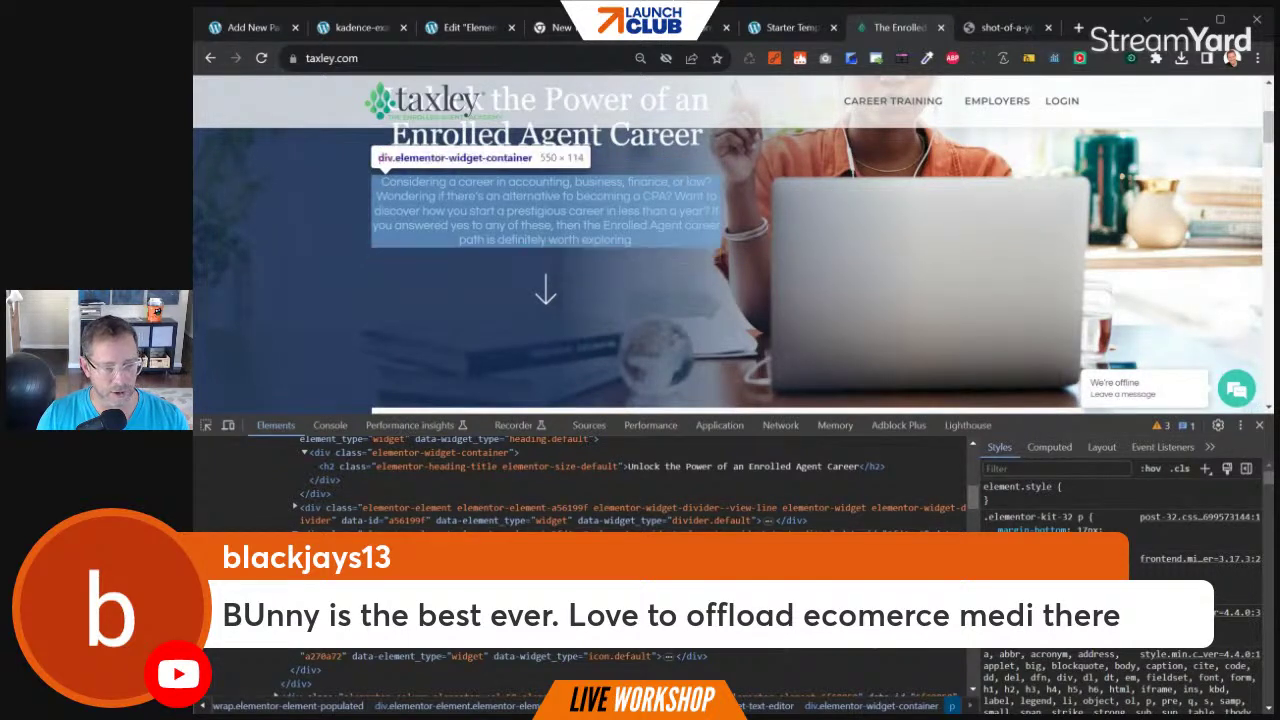
{"action": "scroll", "coordinate": [1120, 580], "scroll_direction": "down", "scroll_amount": 5}
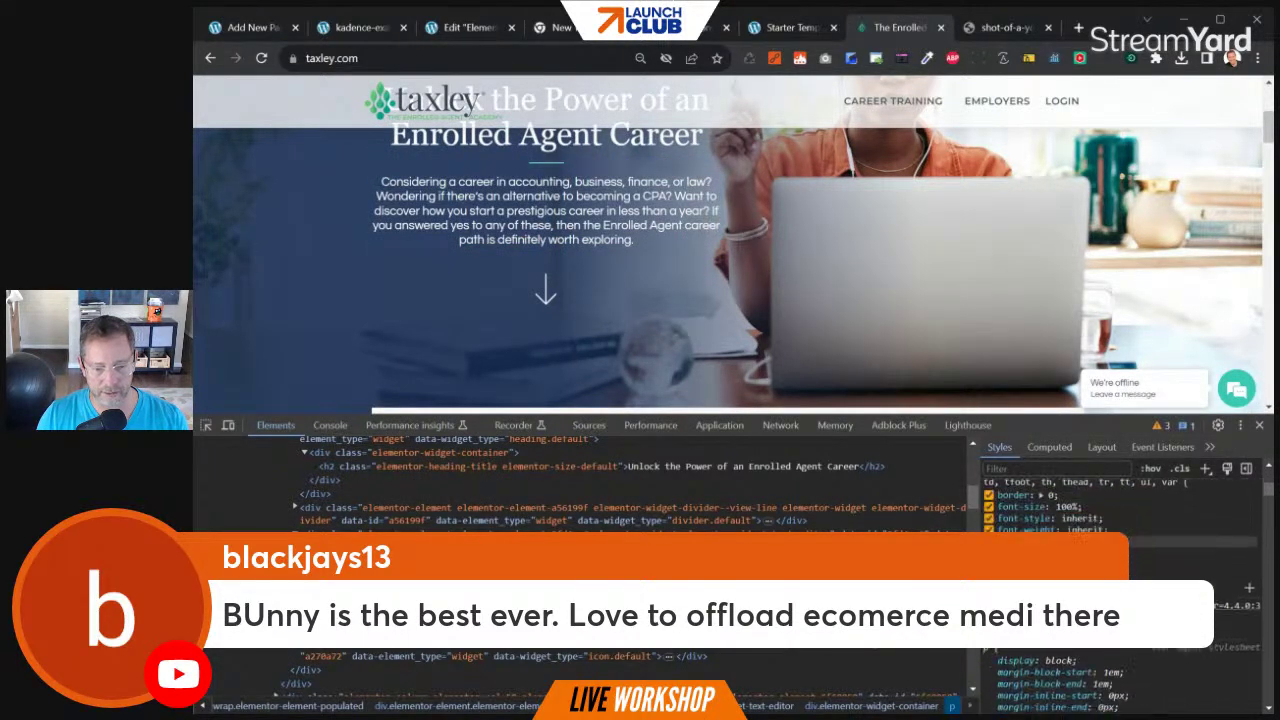
{"action": "scroll", "coordinate": [1120, 580], "scroll_direction": "down", "scroll_amount": 3}
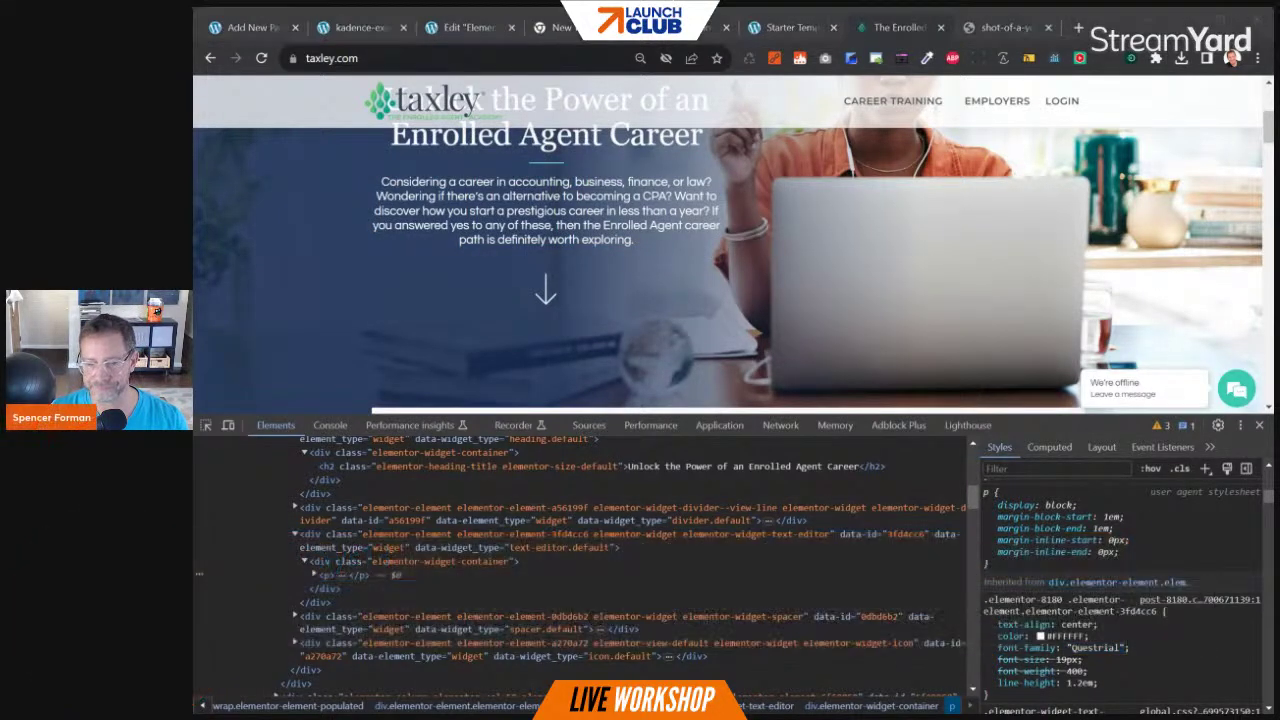
{"action": "left_click", "coordinate": [1096, 648]}
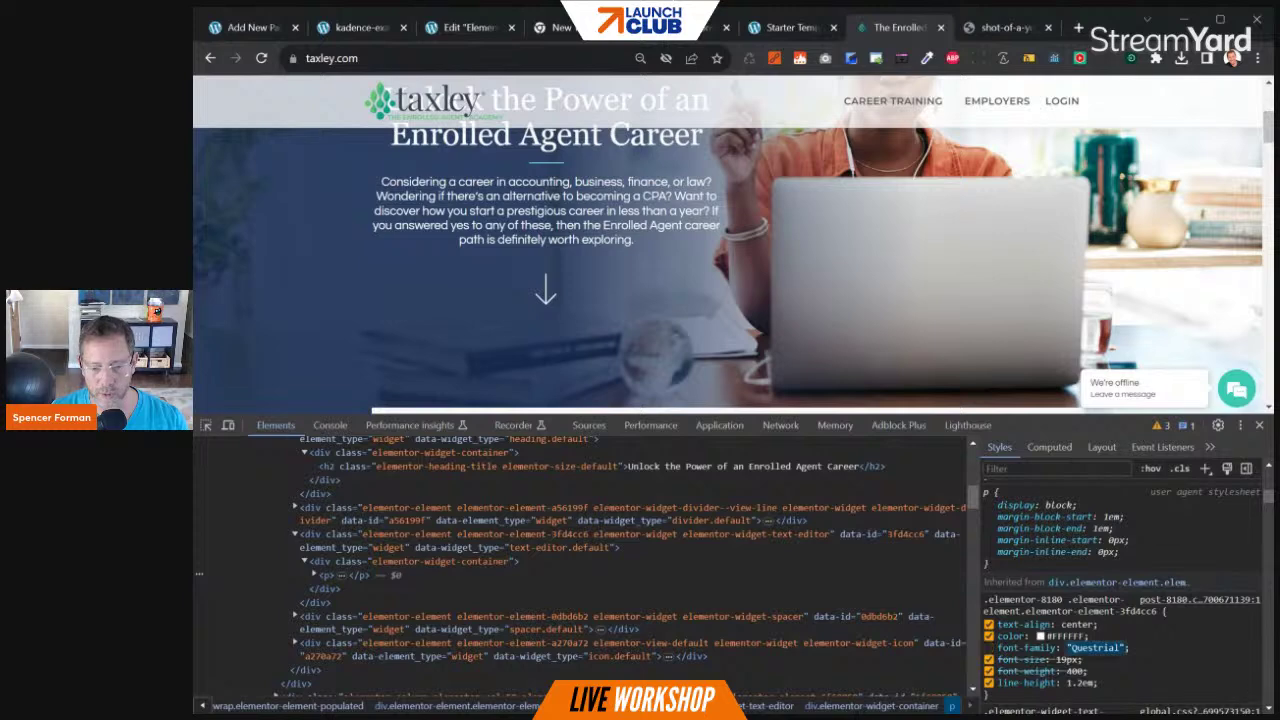
In the Kadence page editor, set the hero intro paragraph's font family to Questrial
{"action": "left_click", "coordinate": [233, 27]}
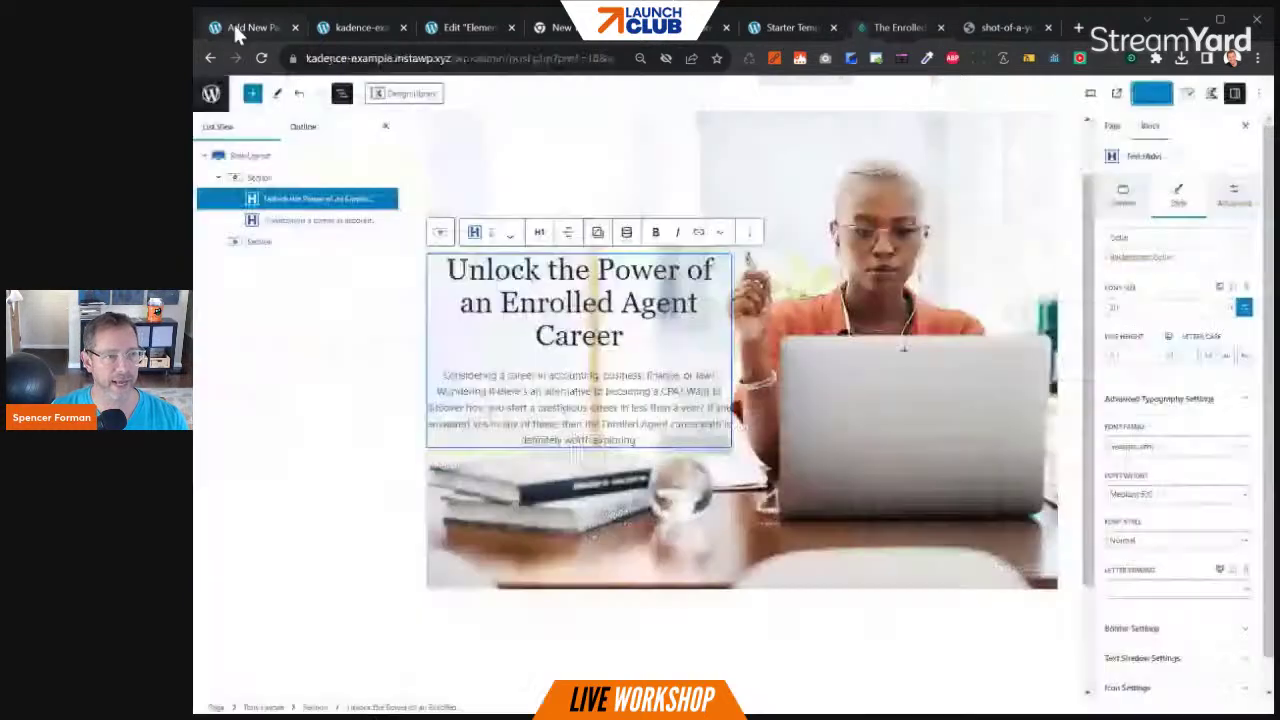
{"action": "left_click", "coordinate": [627, 376]}
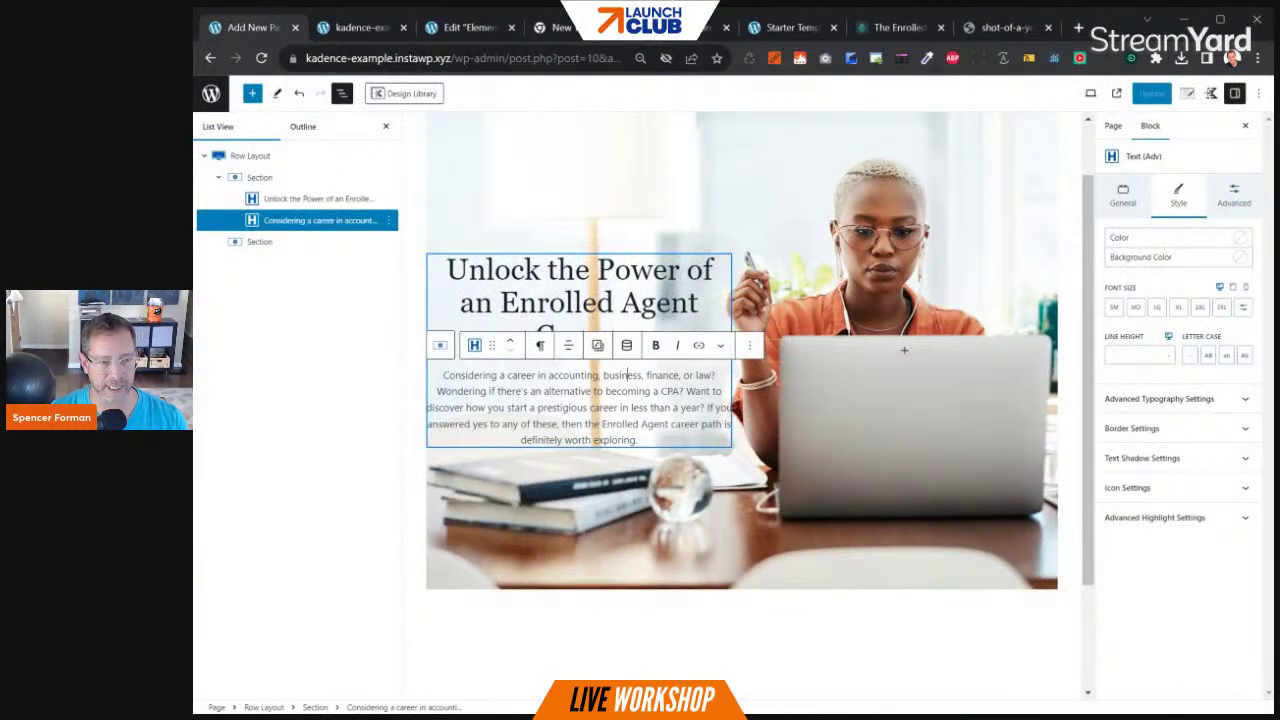
{"action": "left_click", "coordinate": [1145, 399]}
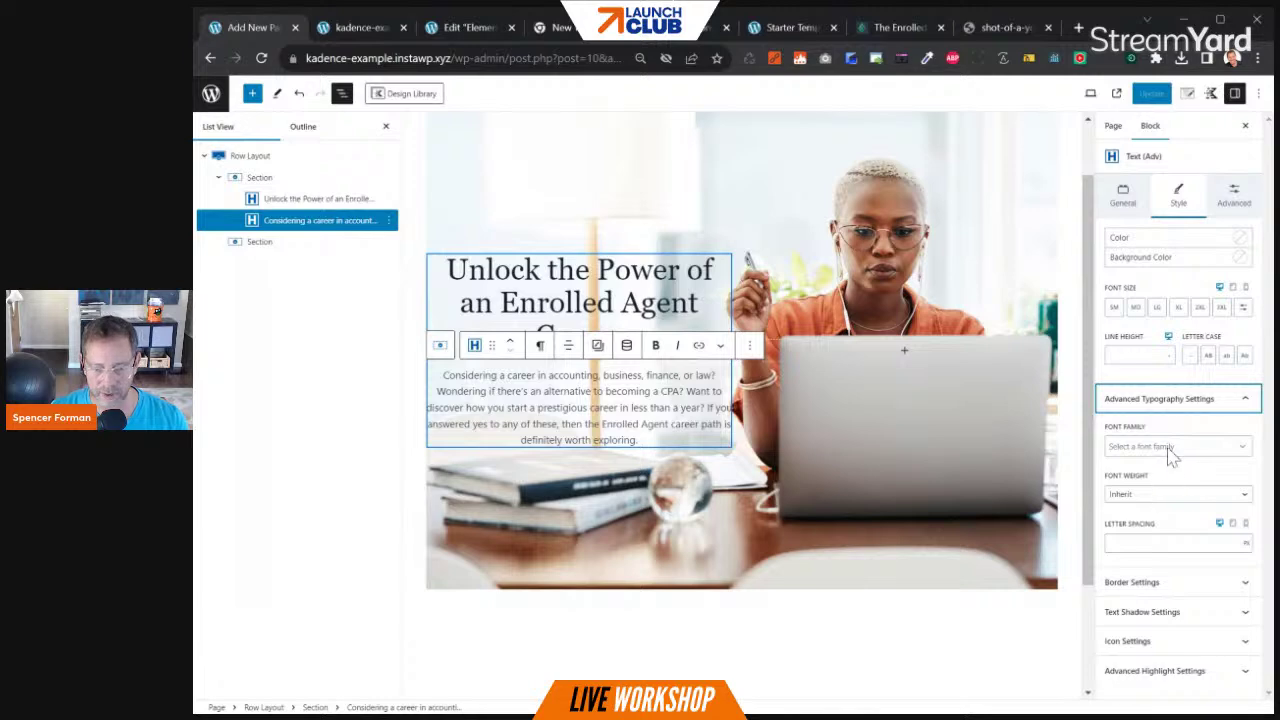
{"action": "left_click", "coordinate": [1171, 451]}
{"action": "type", "text": "quest"}
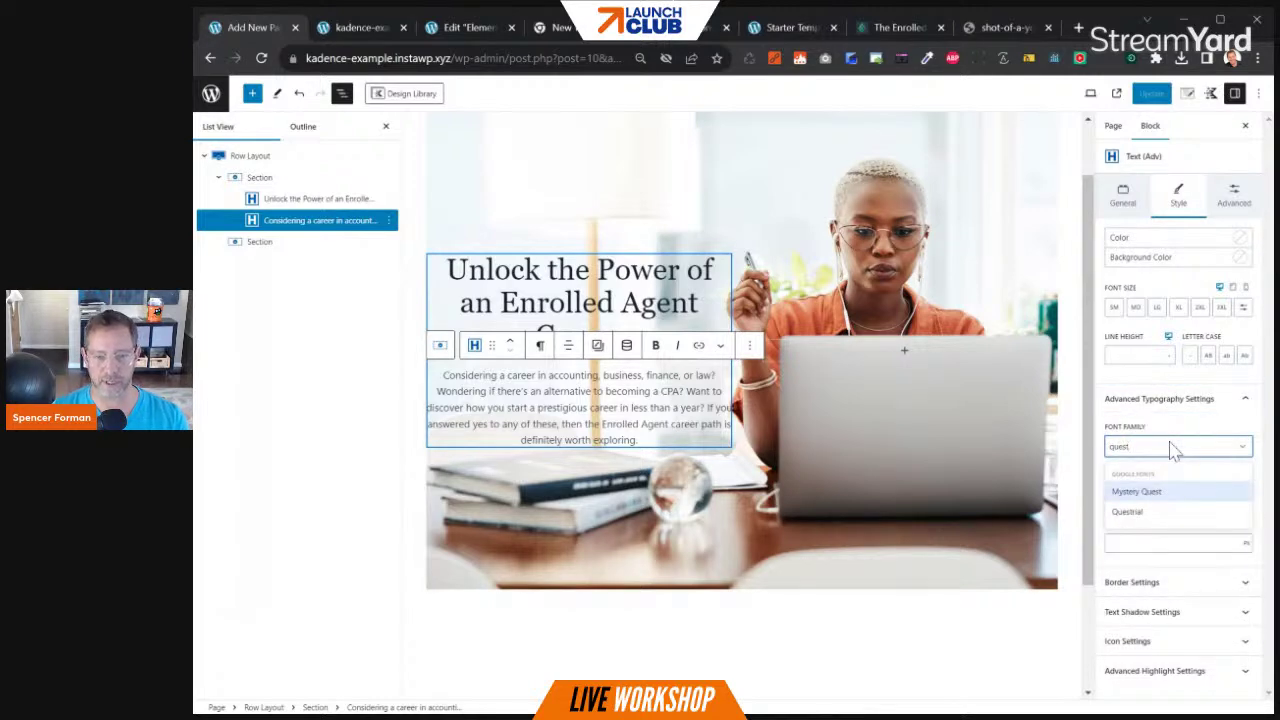
{"action": "left_click", "coordinate": [1148, 512]}
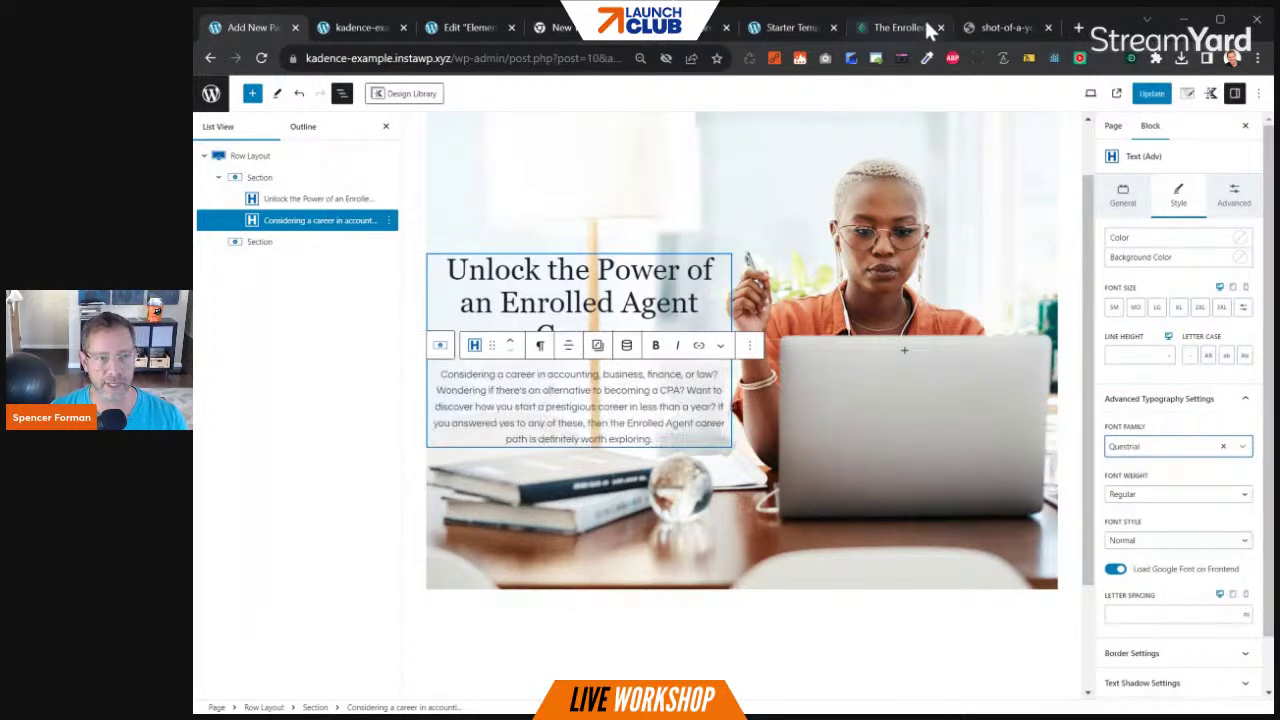
Recheck the intro paragraph's styles on taxley.com and set the Kadence paragraph's line height to 1.2 em
{"action": "left_click", "coordinate": [917, 26]}
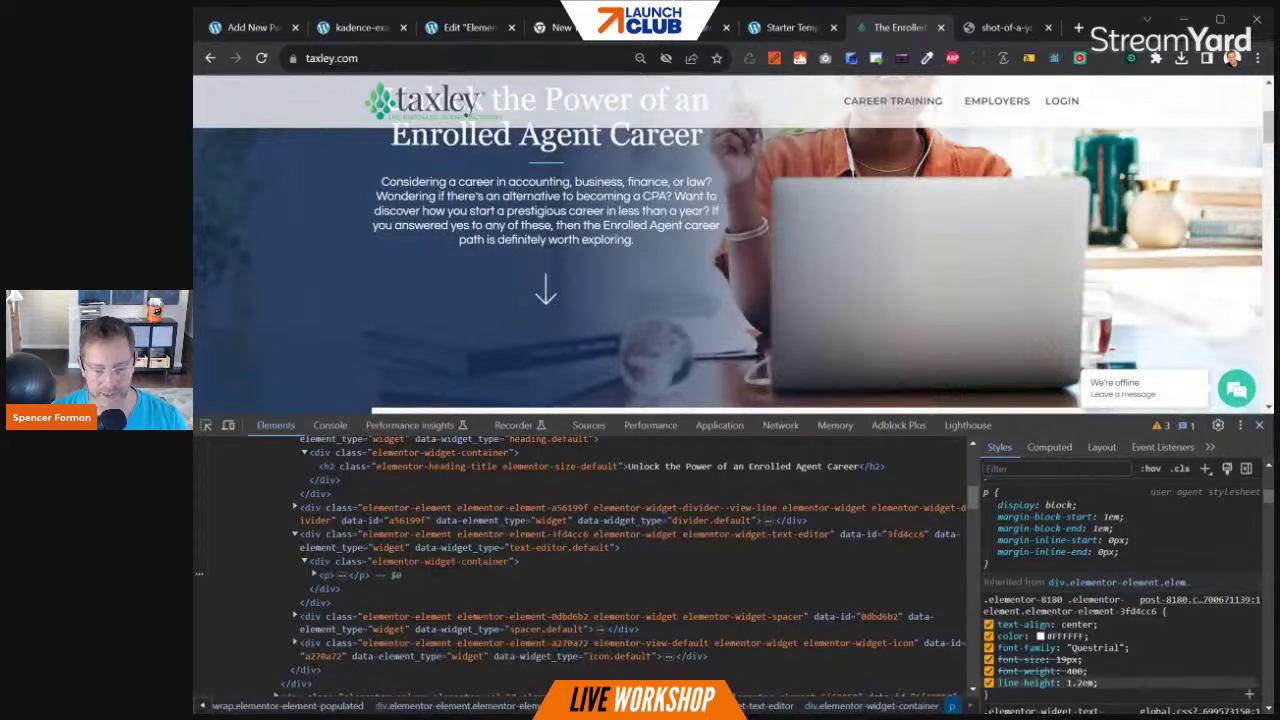
{"action": "scroll", "coordinate": [1130, 550], "scroll_direction": "up", "scroll_amount": 5}
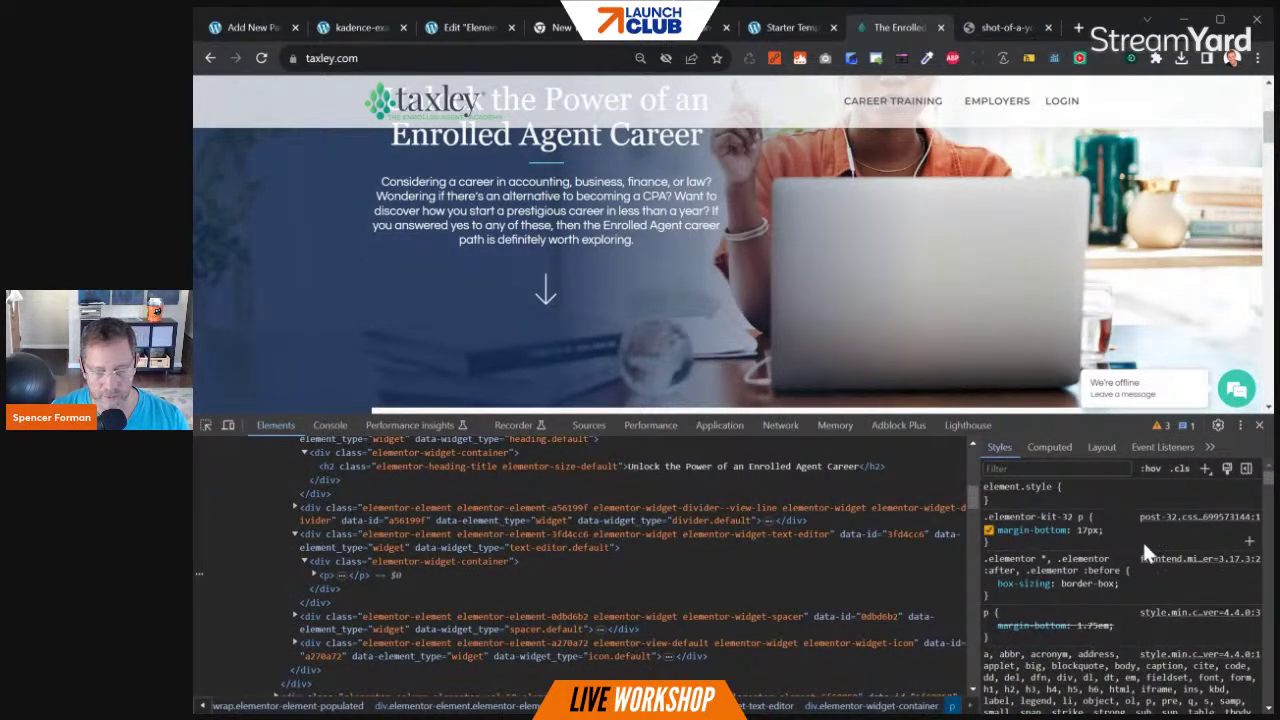
{"action": "scroll", "coordinate": [1118, 538], "scroll_direction": "down", "scroll_amount": 5}
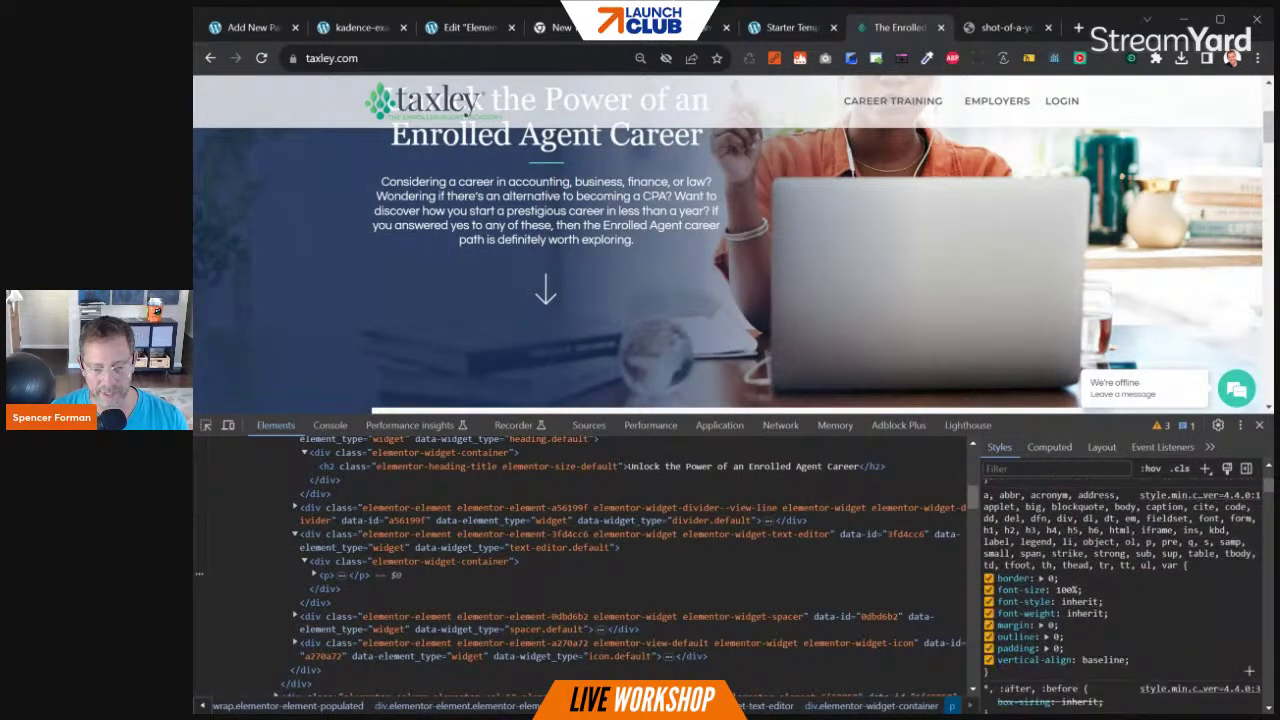
{"action": "scroll", "coordinate": [1120, 560], "scroll_direction": "down", "scroll_amount": 5}
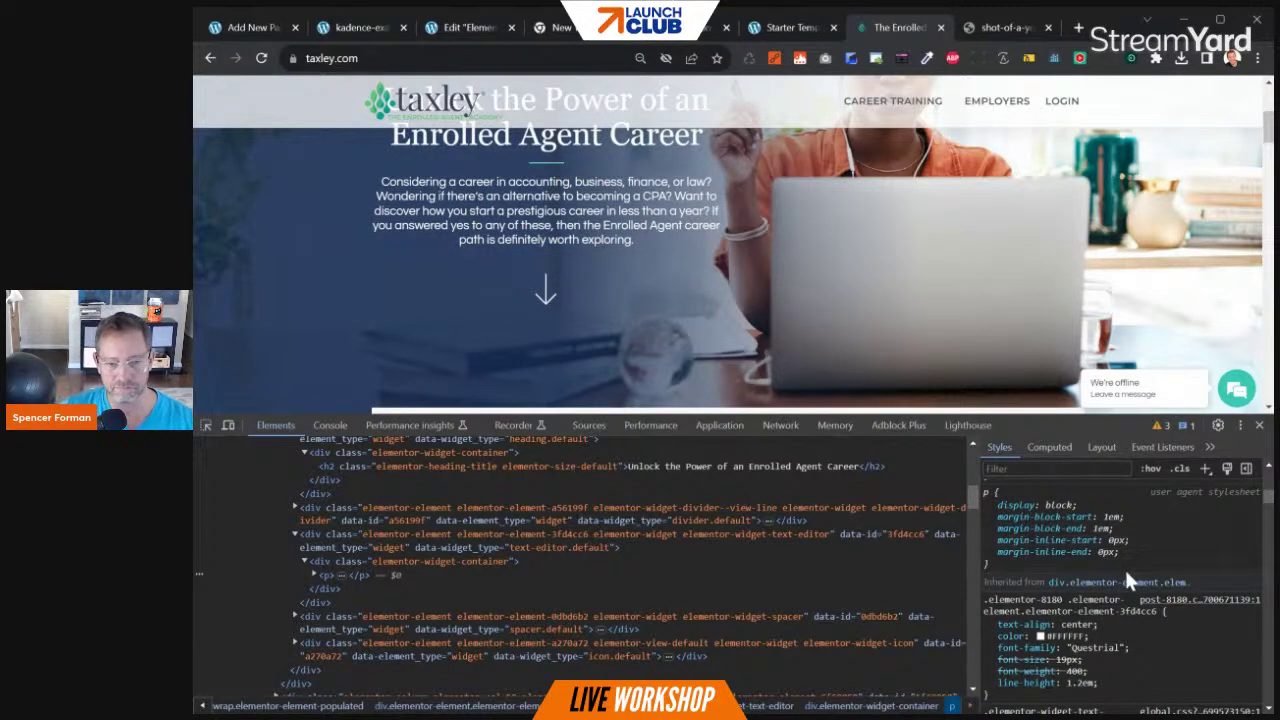
{"action": "scroll", "coordinate": [1124, 567], "scroll_direction": "down", "scroll_amount": 2}
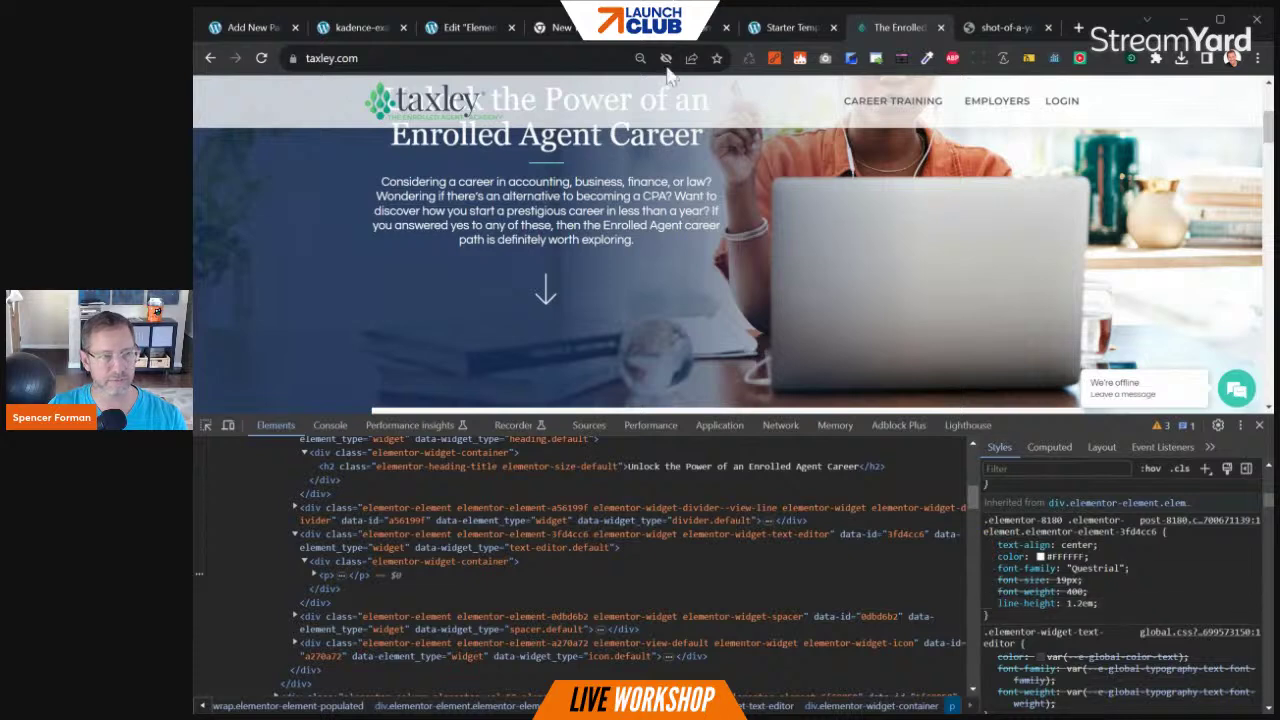
{"action": "left_click", "coordinate": [252, 27]}
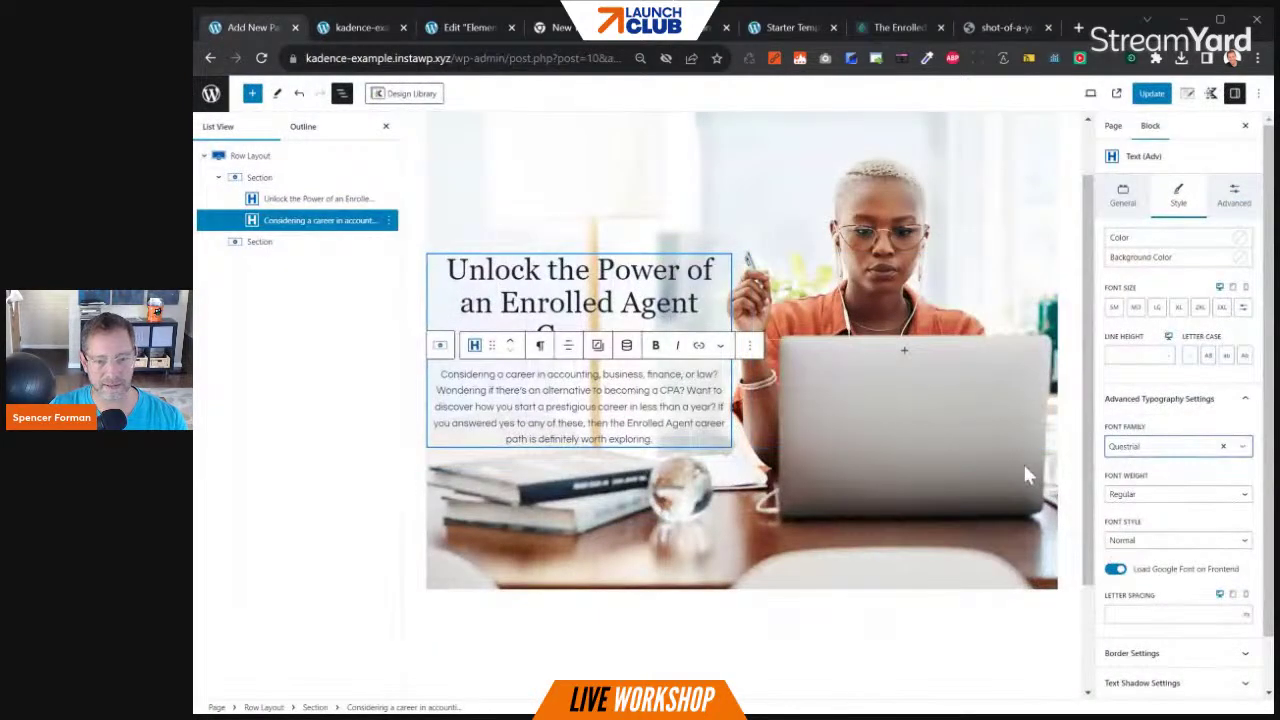
{"action": "left_click", "coordinate": [1135, 355]}
{"action": "type", "text": "1.4"}
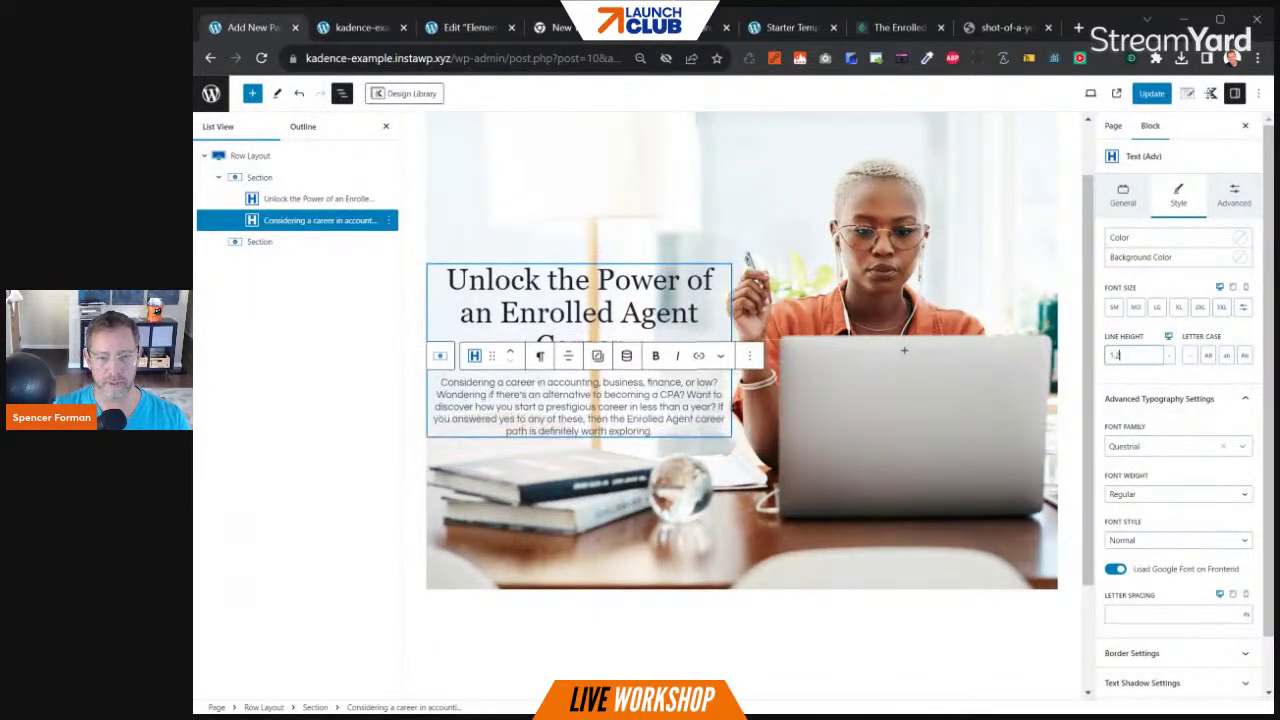
{"action": "left_click", "coordinate": [1169, 357]}
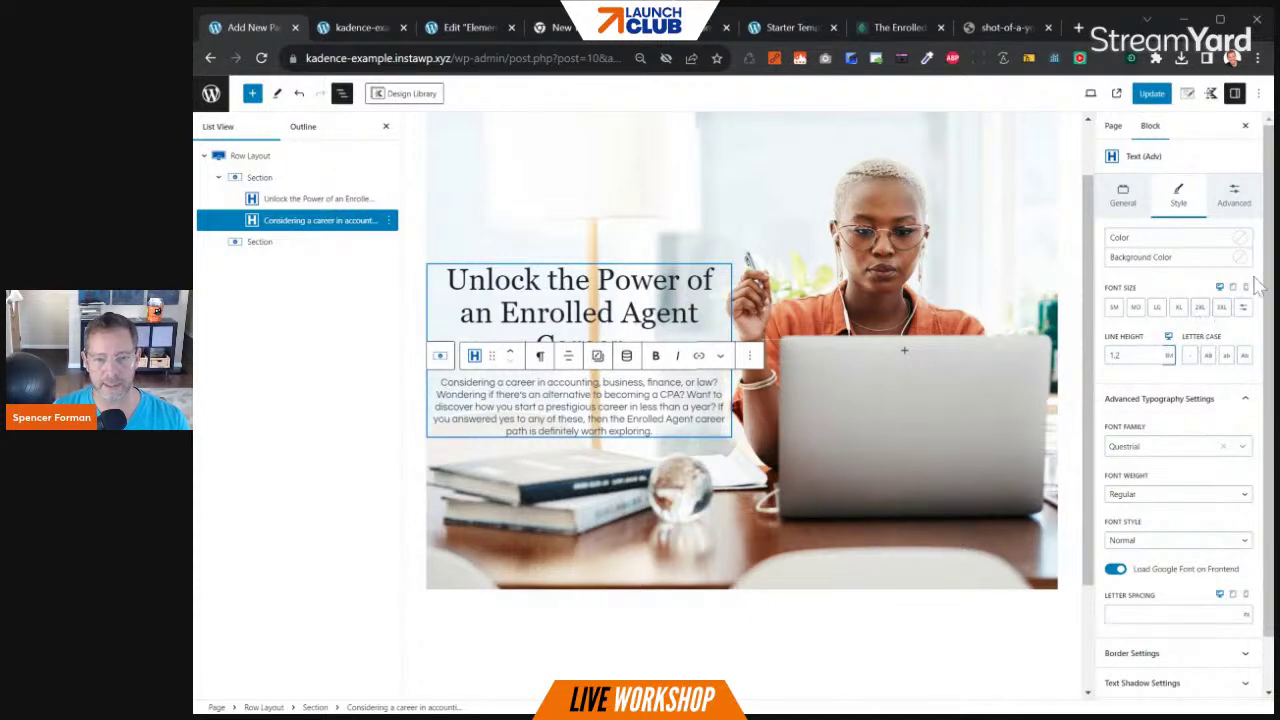
Set a custom font size of 19 px for the hero intro paragraph
{"action": "left_click", "coordinate": [1244, 308]}
{"action": "left_click", "coordinate": [1150, 307]}
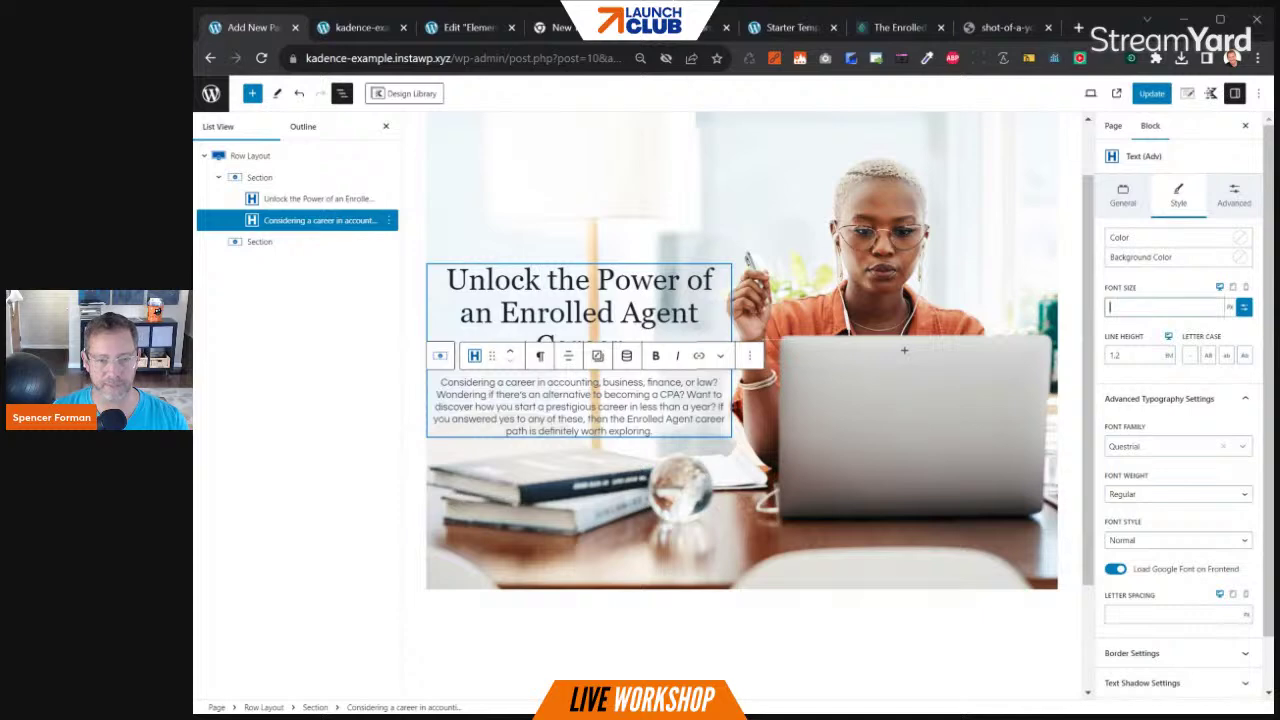
{"action": "type", "text": "16"}
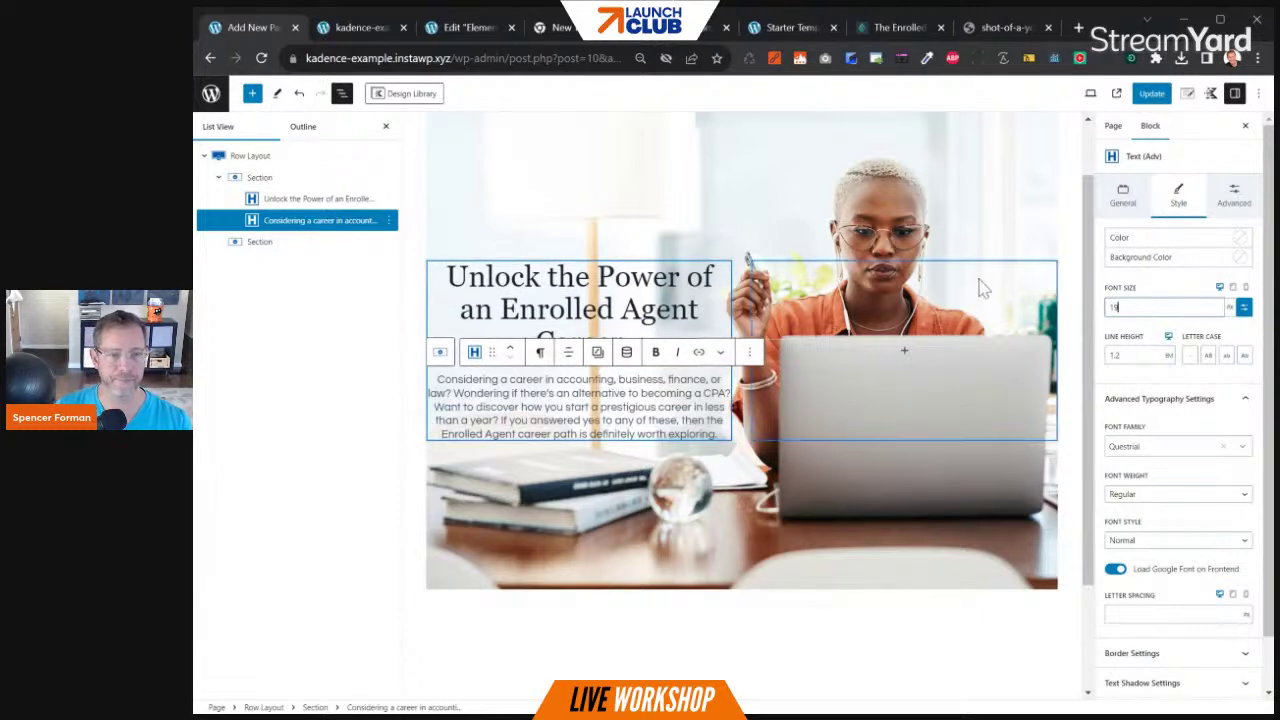
Inspect the divider under the taxley.com hero heading and copy its color value #75ECDF
{"action": "left_click", "coordinate": [977, 21]}
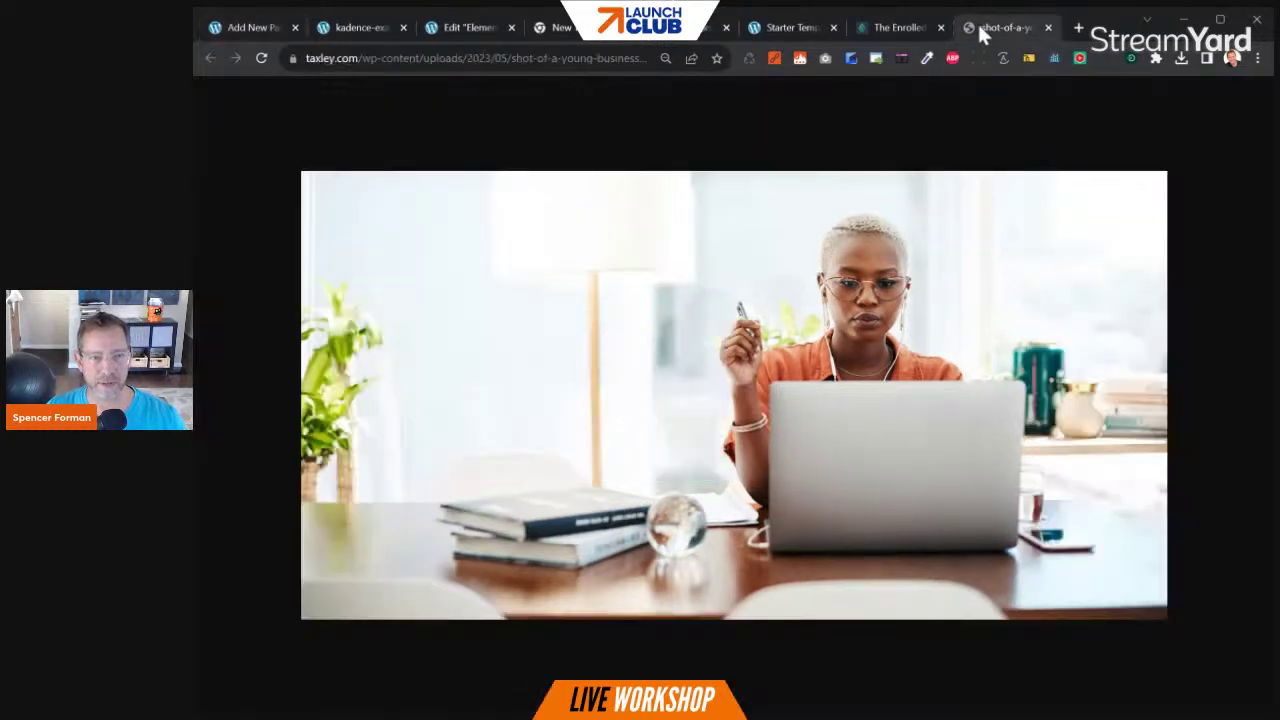
{"action": "left_click", "coordinate": [903, 25]}
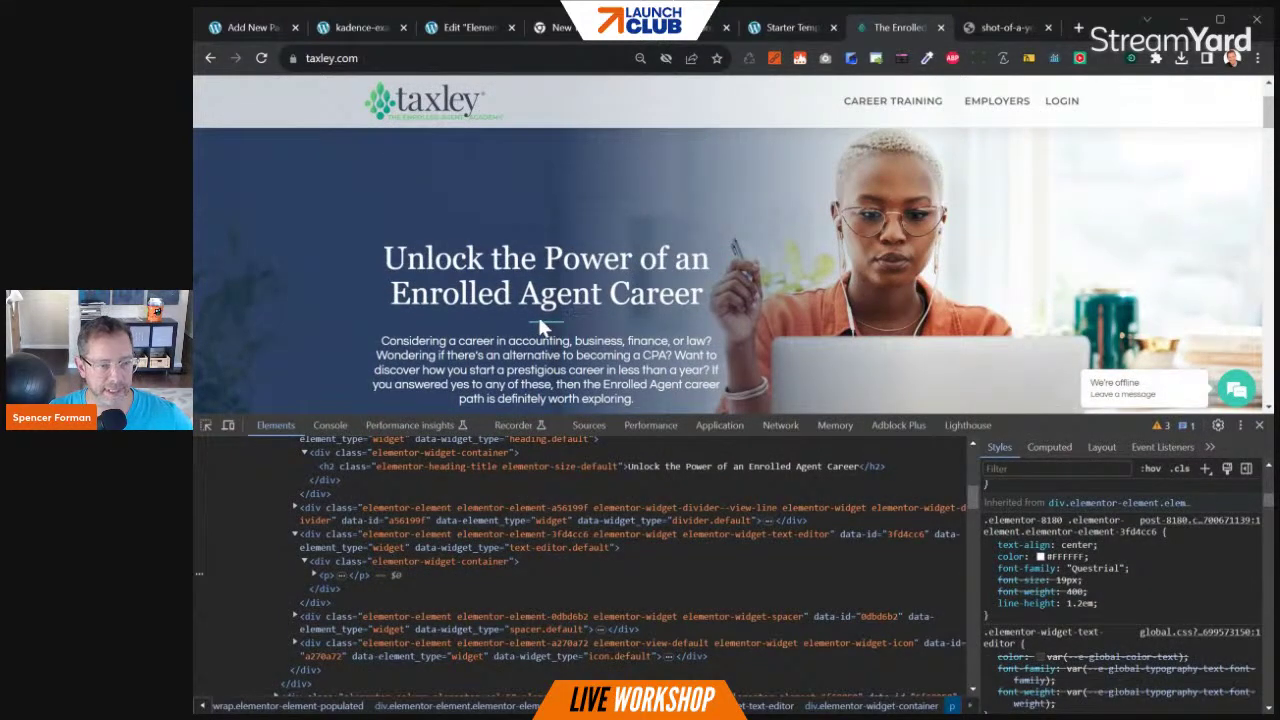
{"action": "left_click", "coordinate": [205, 424]}
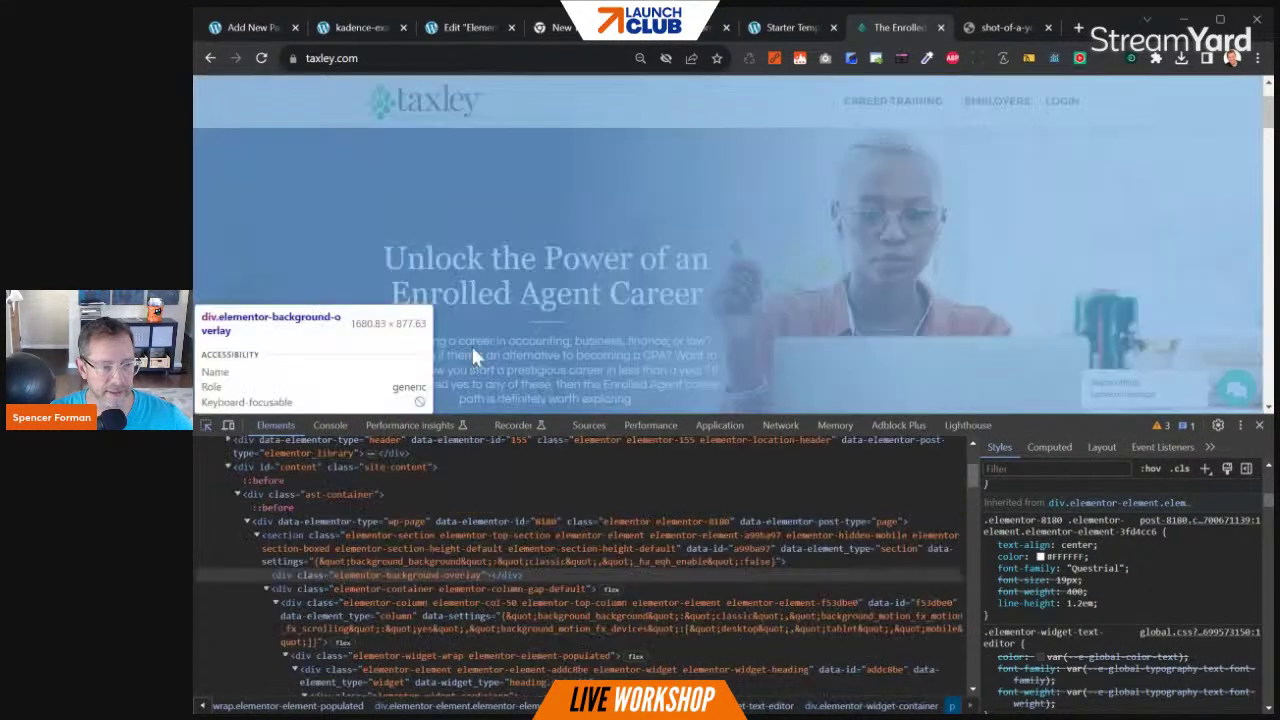
{"action": "left_click", "coordinate": [543, 318]}
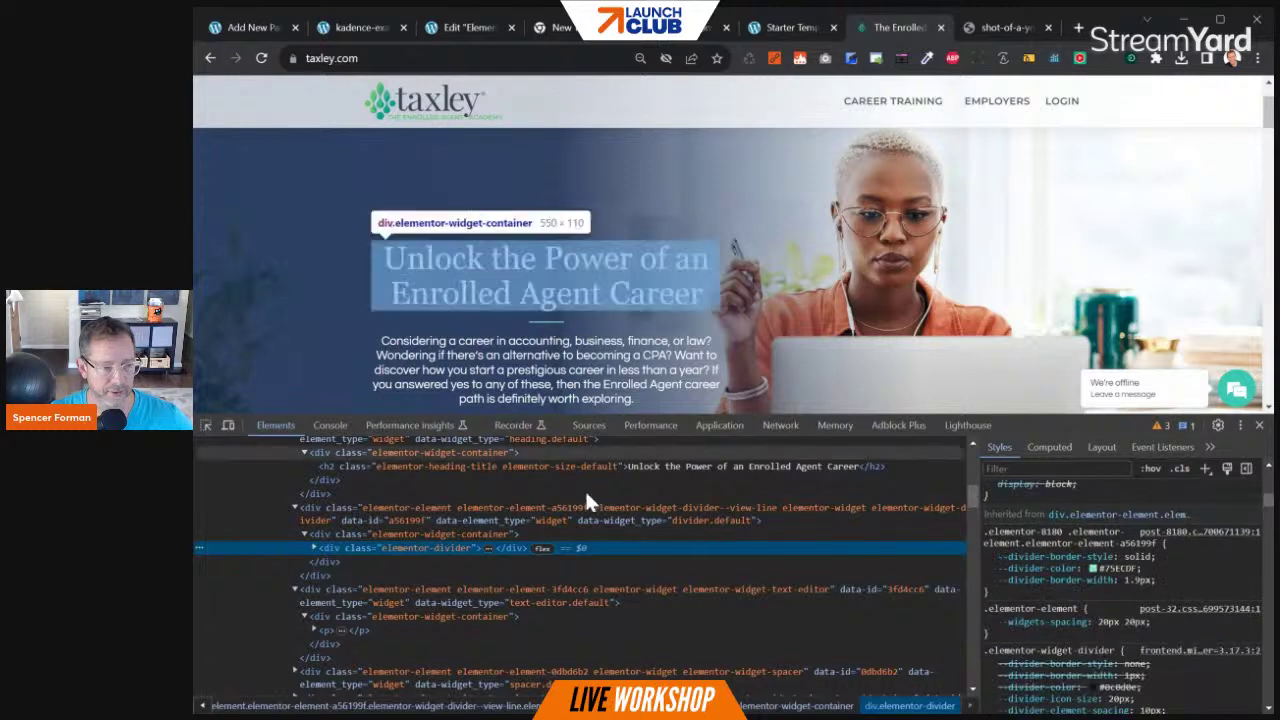
{"action": "left_click", "coordinate": [1117, 569]}
{"action": "key", "text": "ctrl+c"}
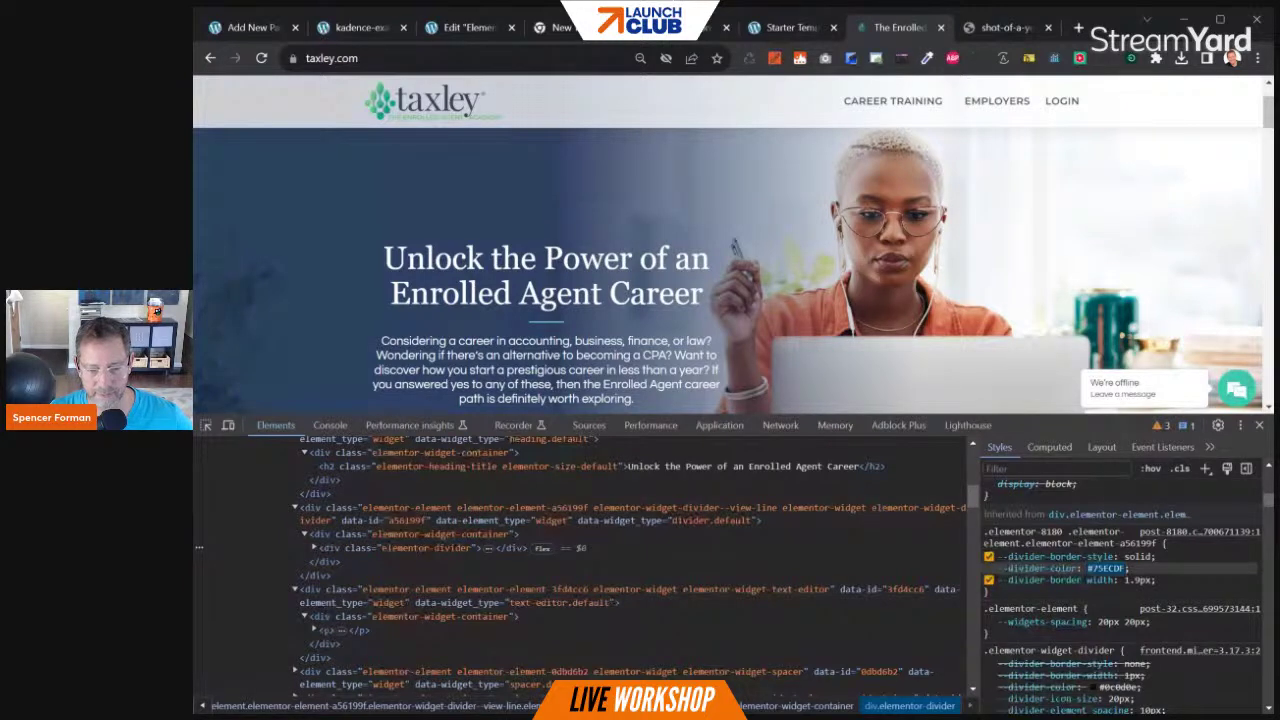
Insert a Spacer / Divider block between the hero heading and the intro paragraph in the Kadence page editor
{"action": "left_click", "coordinate": [250, 26]}
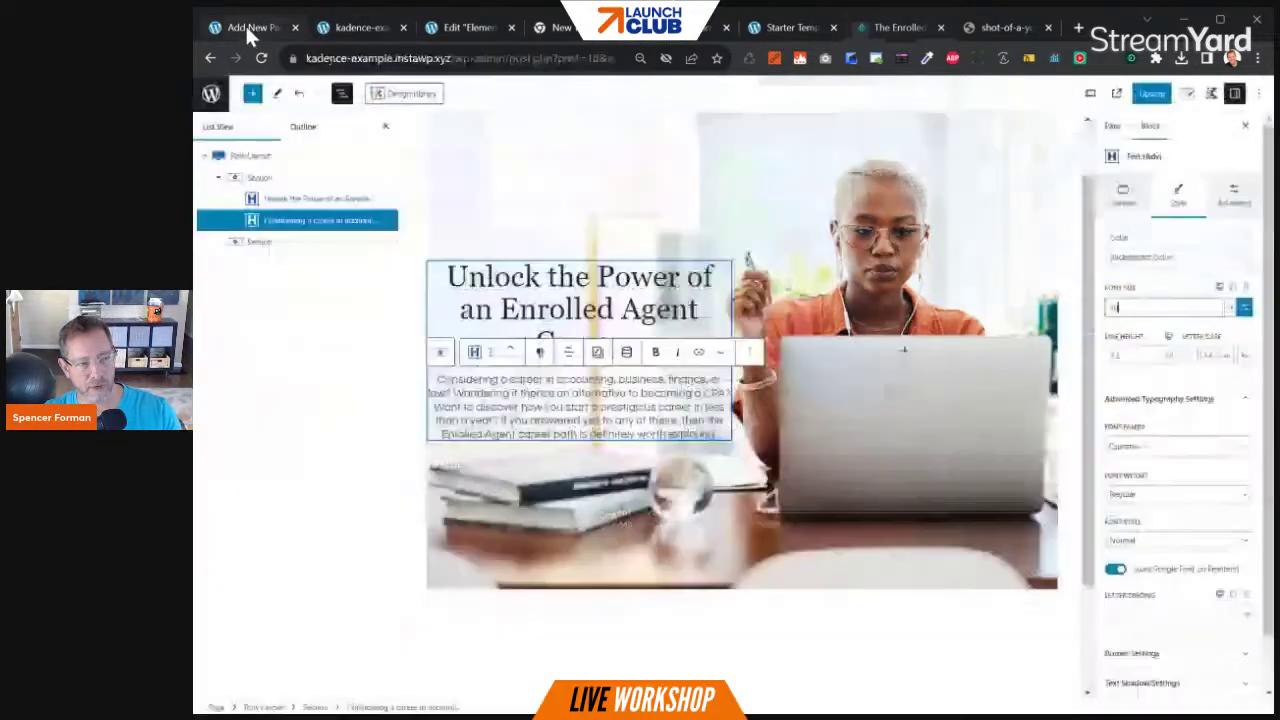
{"action": "left_click", "coordinate": [390, 204]}
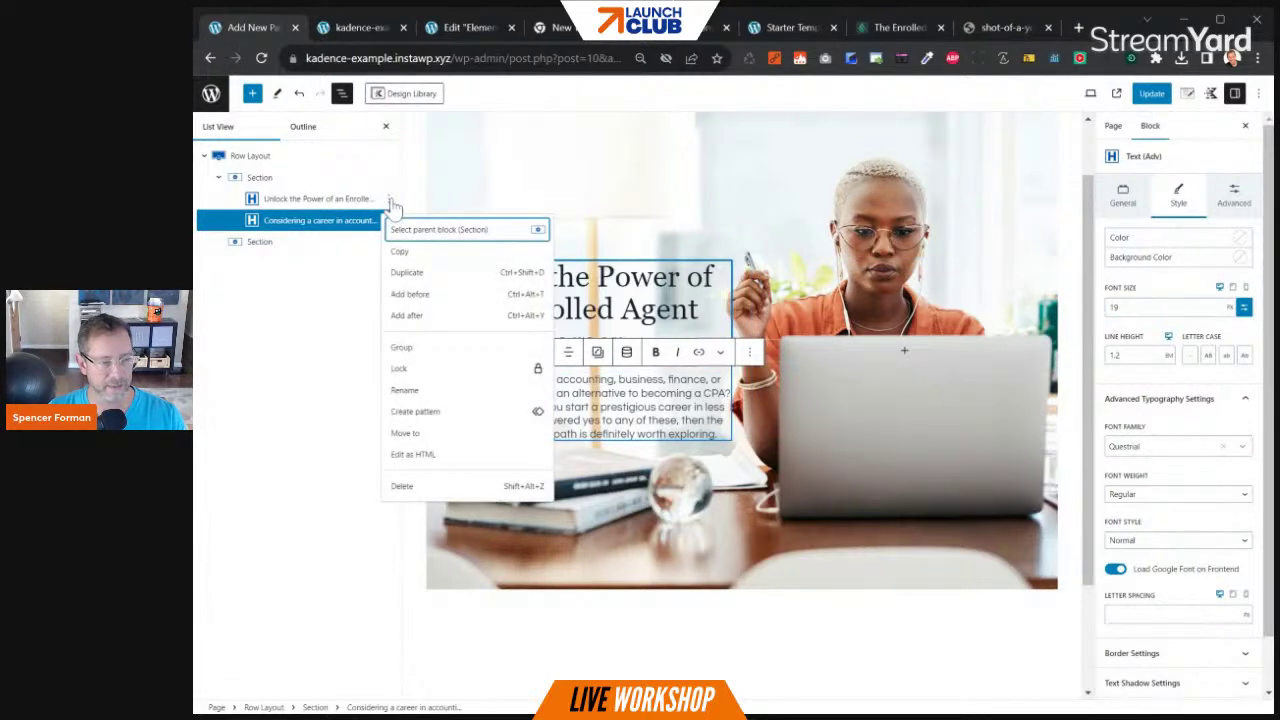
{"action": "left_click", "coordinate": [392, 203]}
{"action": "left_click", "coordinate": [389, 200]}
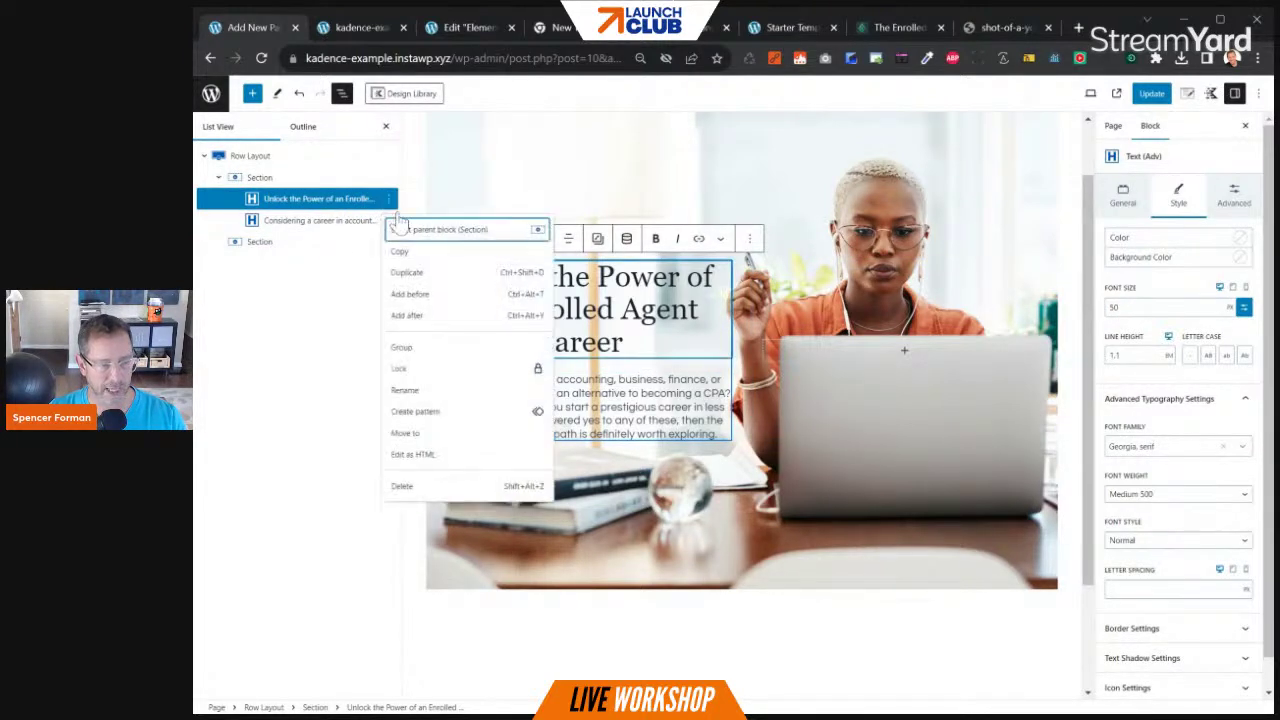
{"action": "left_click", "coordinate": [412, 316]}
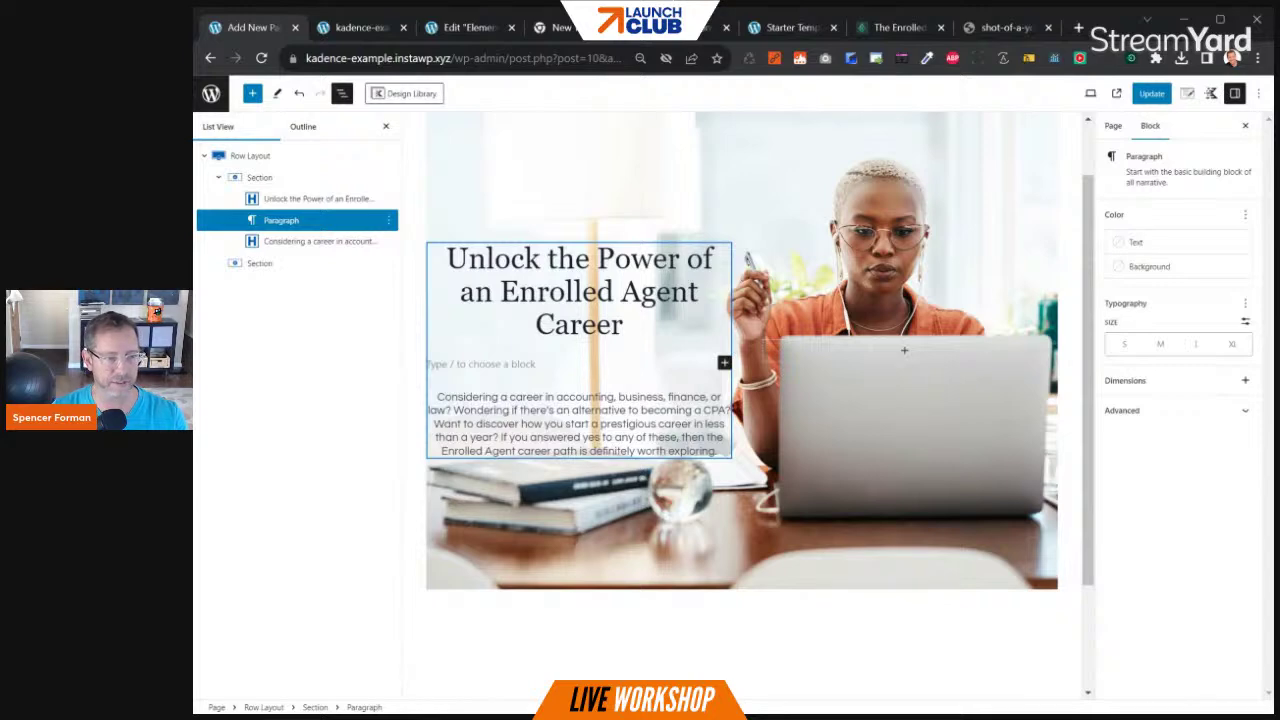
{"action": "type", "text": "/sp"}
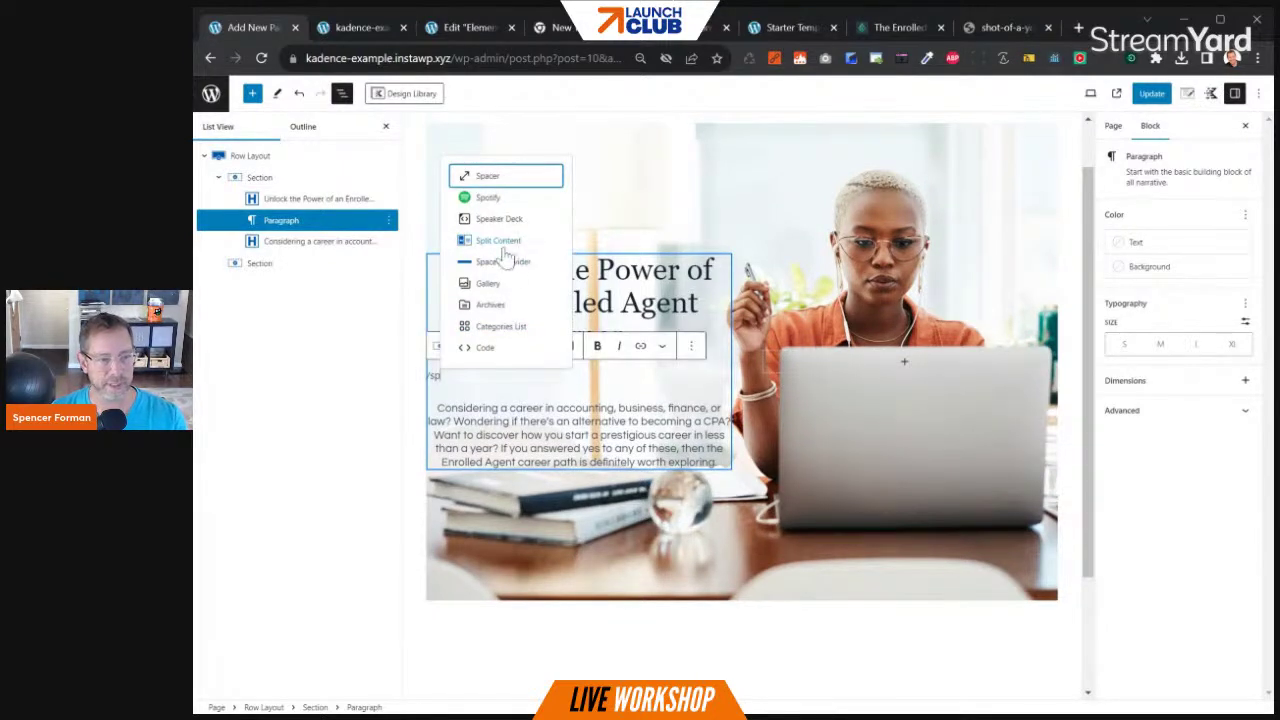
{"action": "type", "text": "a"}
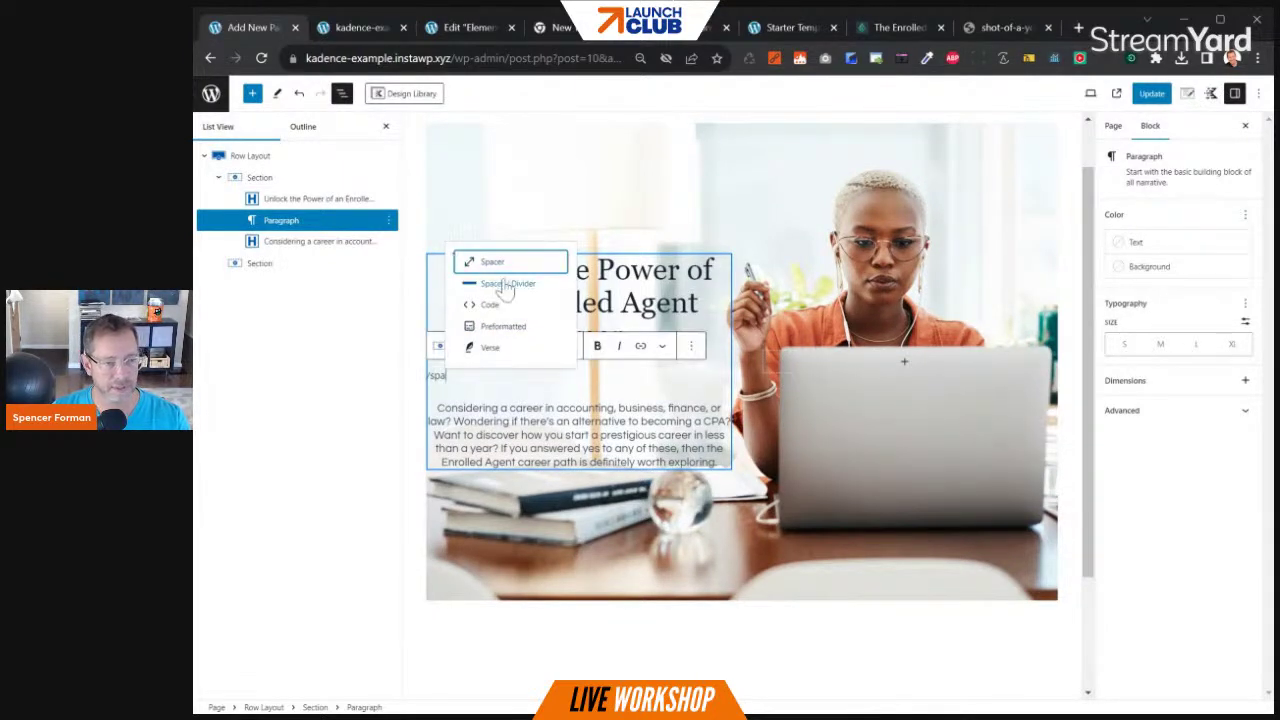
{"action": "left_click", "coordinate": [510, 285]}
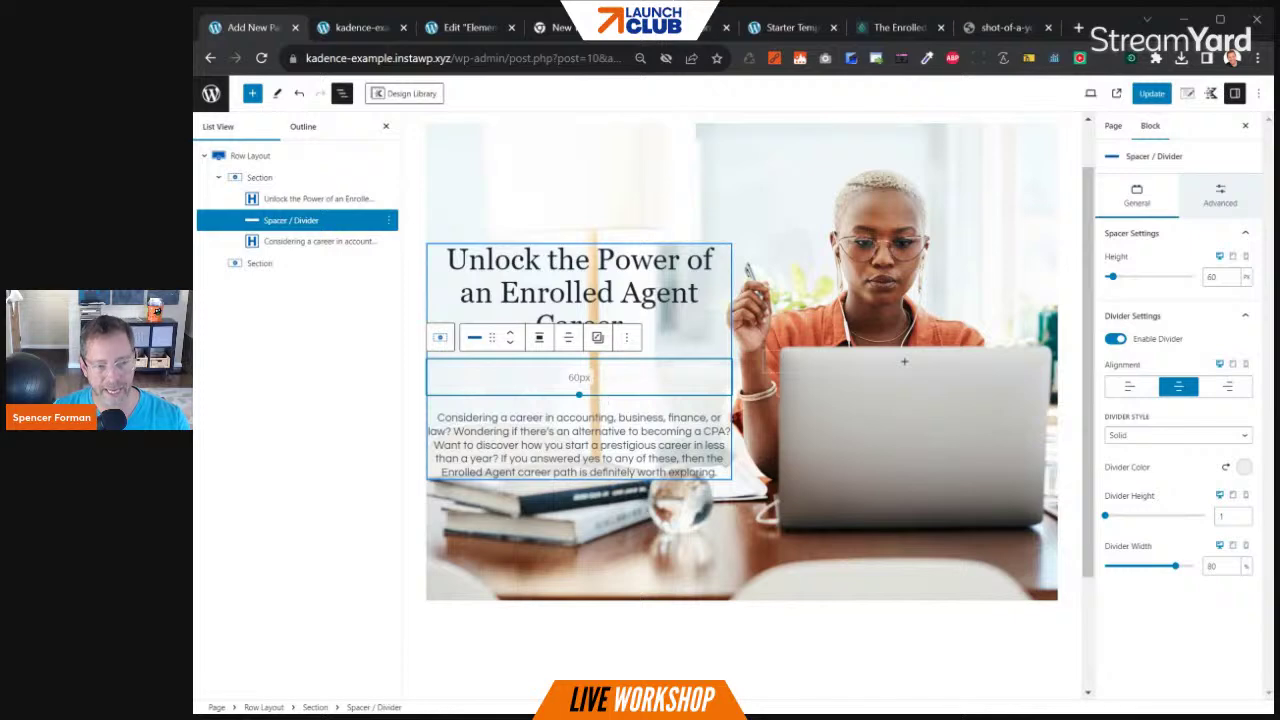
Set the divider's color to #75ECDF and its line height to 2
{"action": "left_click", "coordinate": [1243, 467]}
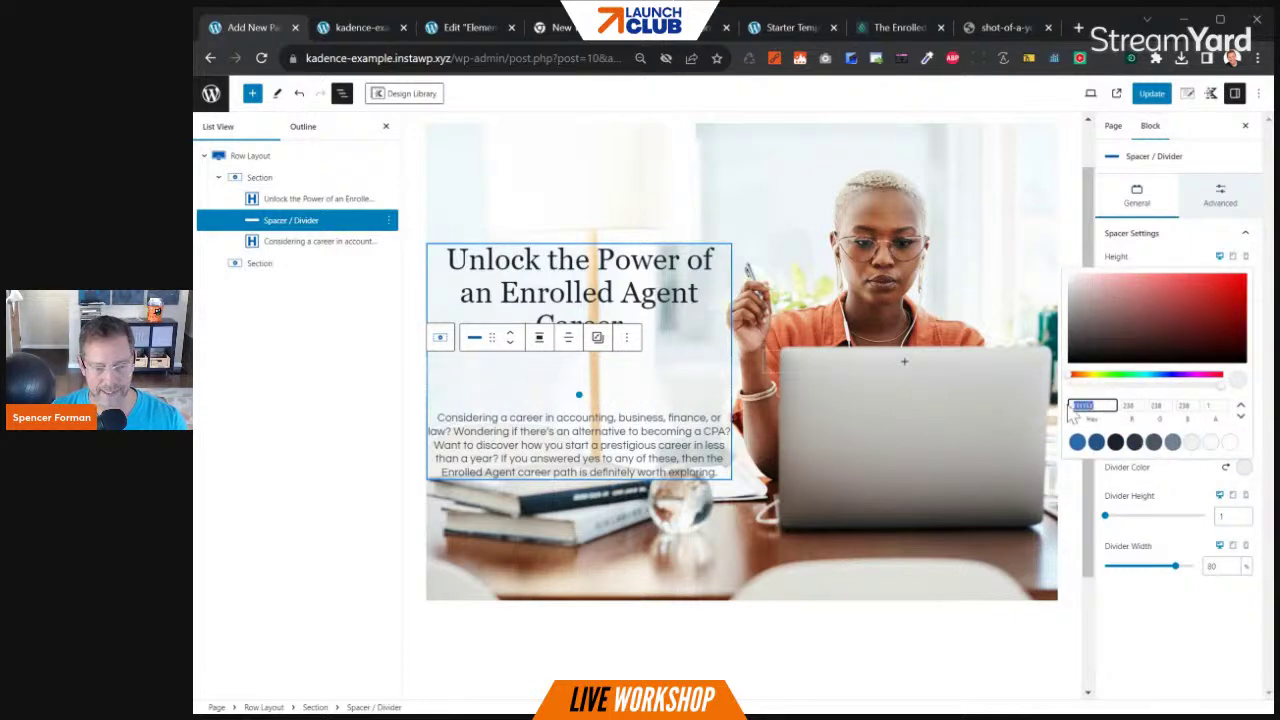
{"action": "key", "text": "ctrl+v"}
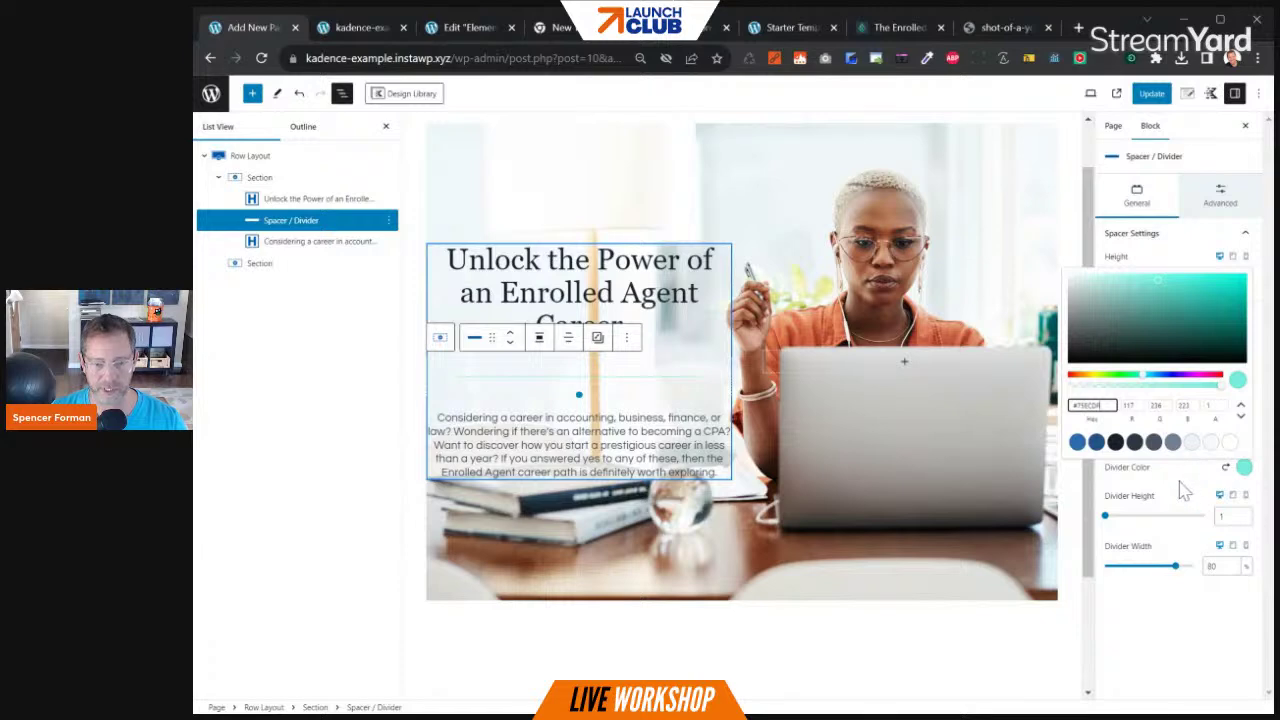
{"action": "left_click", "coordinate": [1183, 490]}
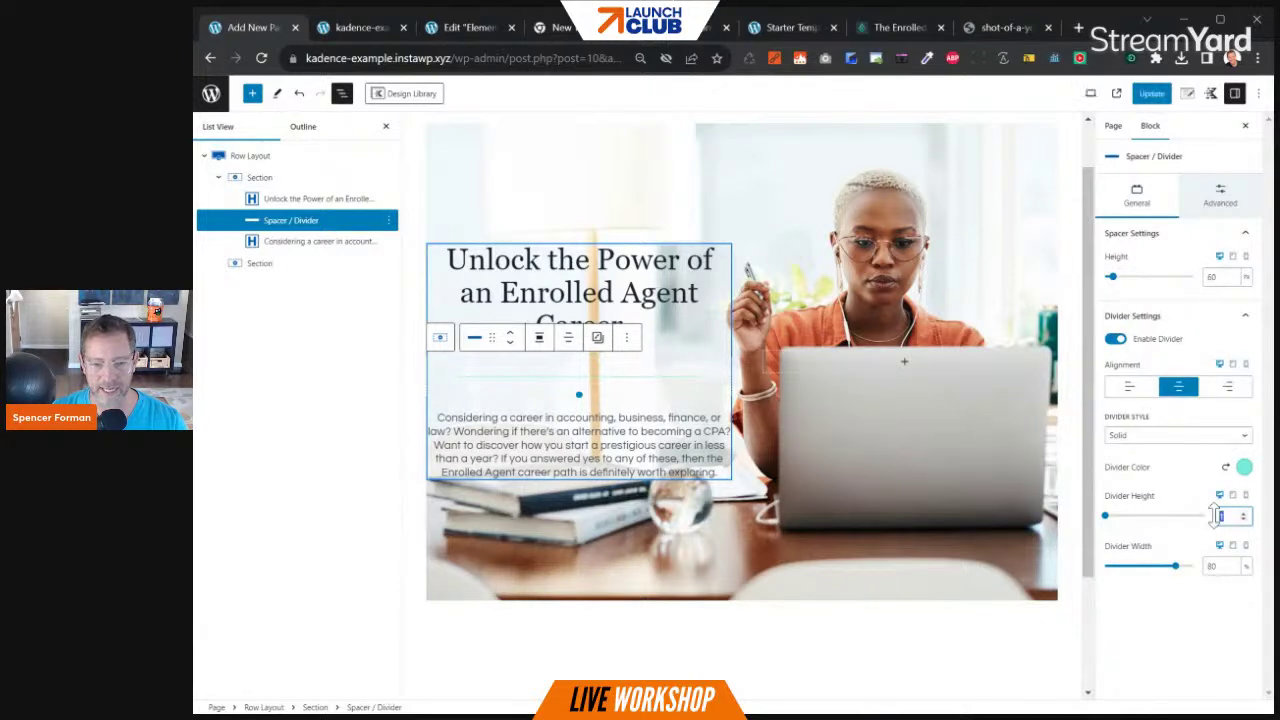
{"action": "type", "text": "3"}
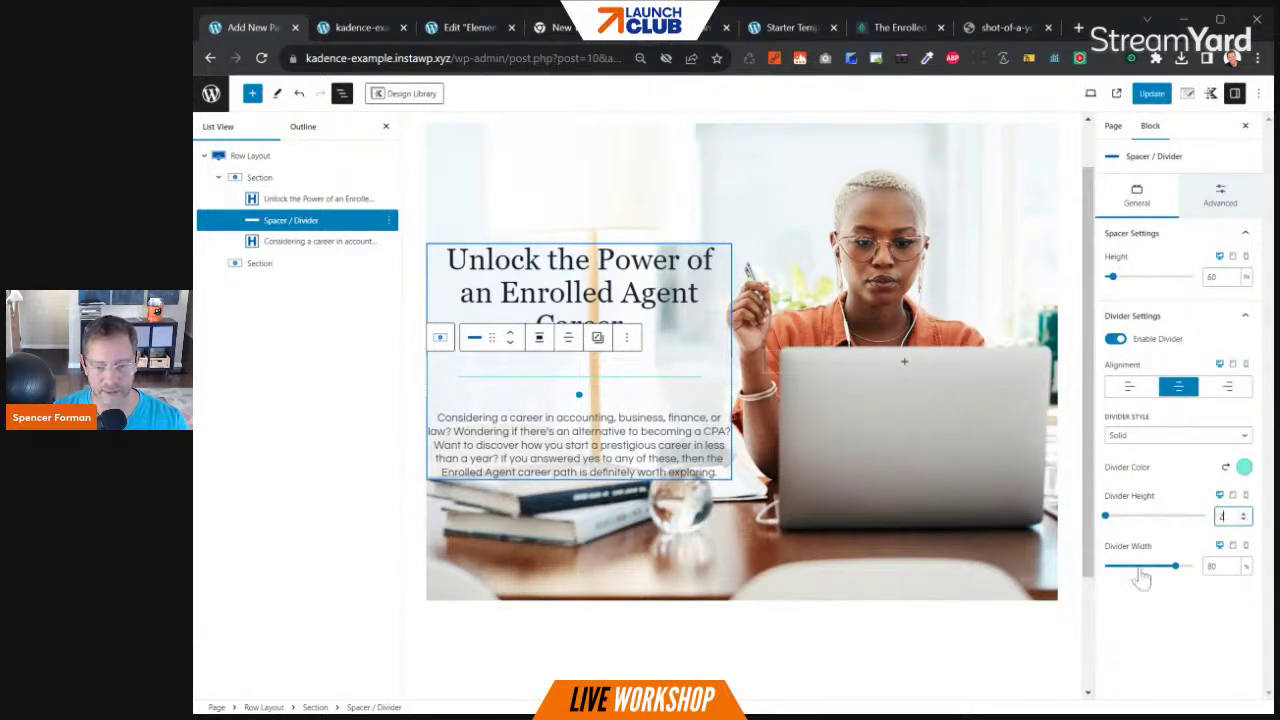
Set the divider's width to 90 px and compare it with taxley.com and the live Kadence page
{"action": "left_click", "coordinate": [1246, 566]}
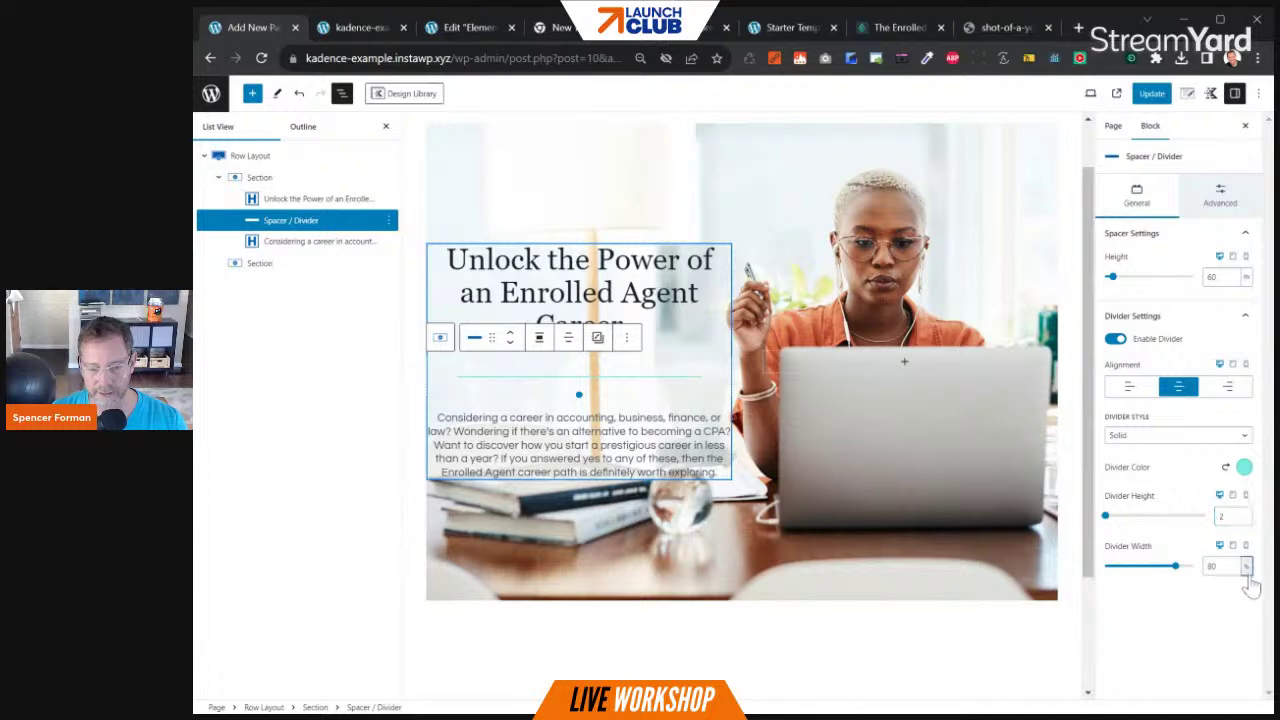
{"action": "left_click", "coordinate": [1252, 587]}
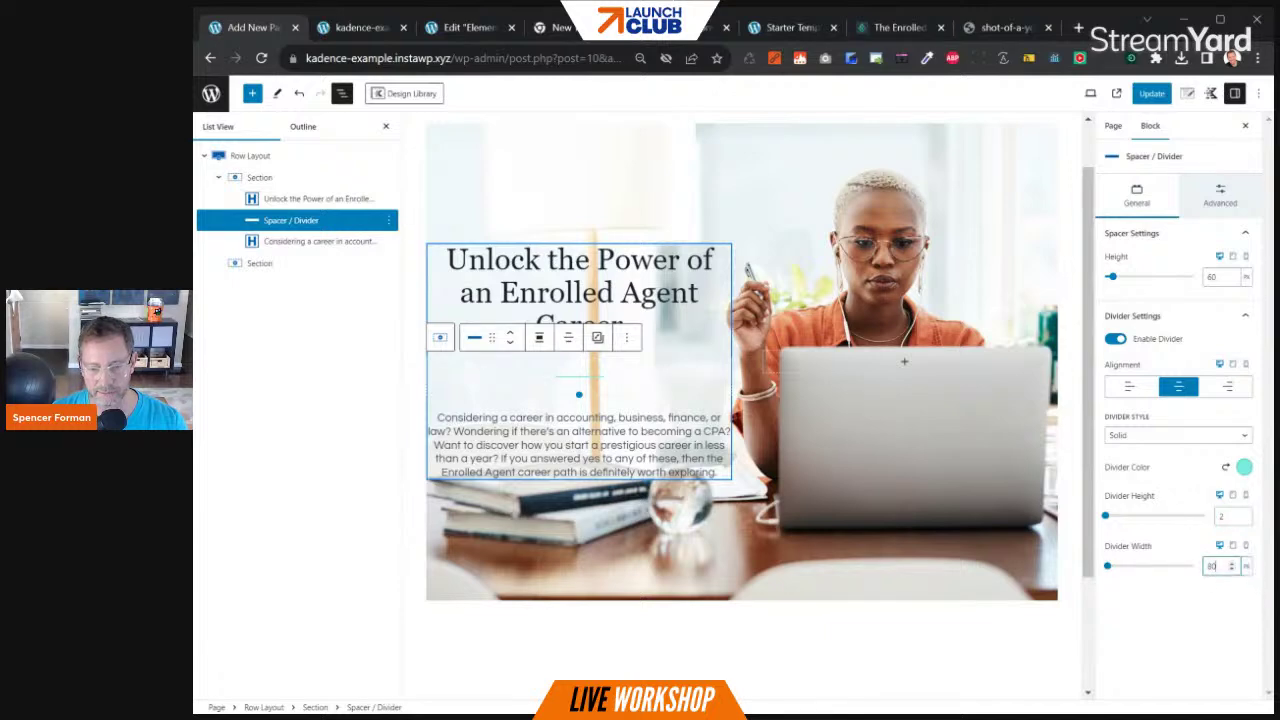
{"action": "double_click", "coordinate": [1211, 566]}
{"action": "left_click", "coordinate": [918, 23]}
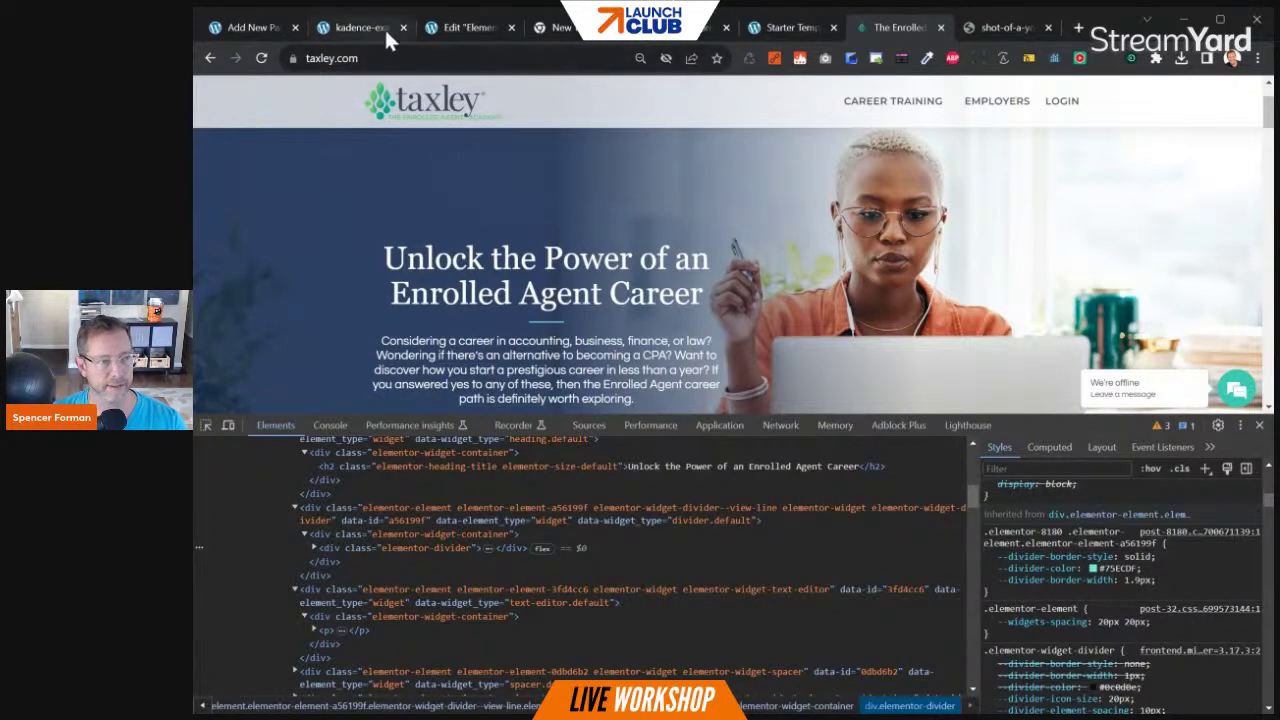
{"action": "left_click", "coordinate": [357, 27]}
{"action": "left_click", "coordinate": [255, 28]}
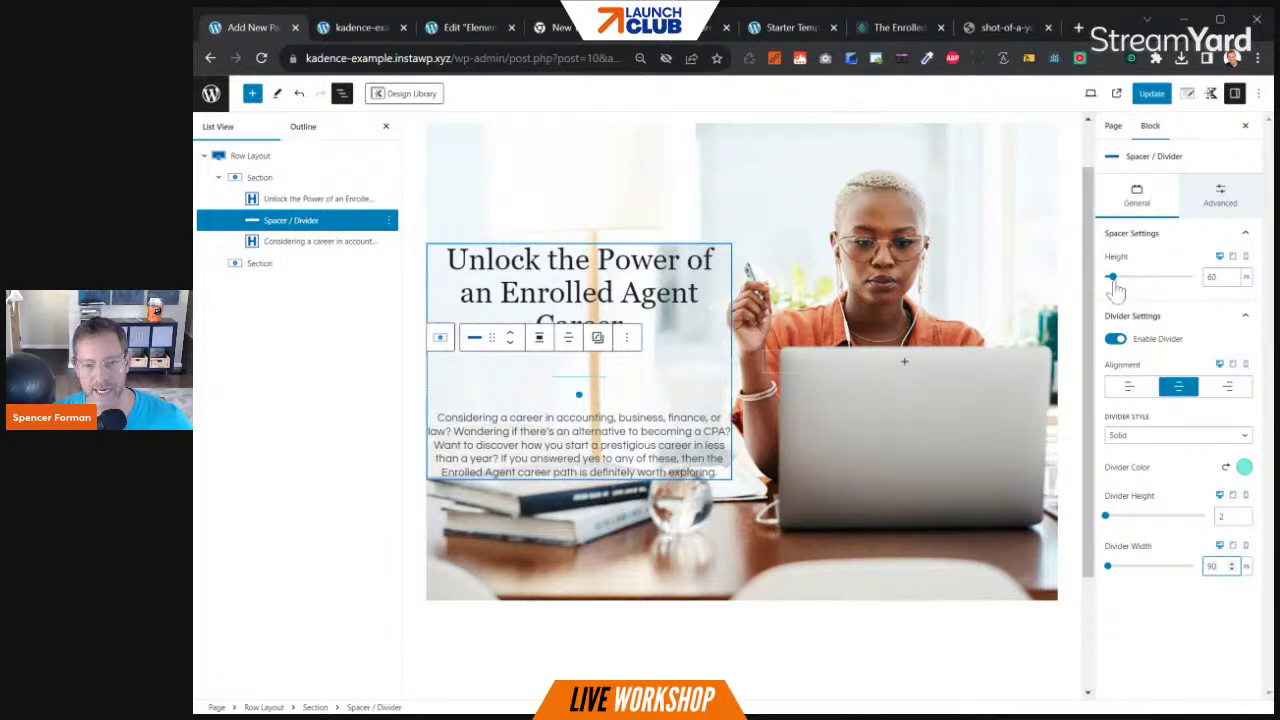
Set the height of the Spacer / Divider block between the hero heading and paragraph to 10 px
{"action": "left_click_drag", "start_coordinate": [1222, 277], "coordinate": [1197, 281]}
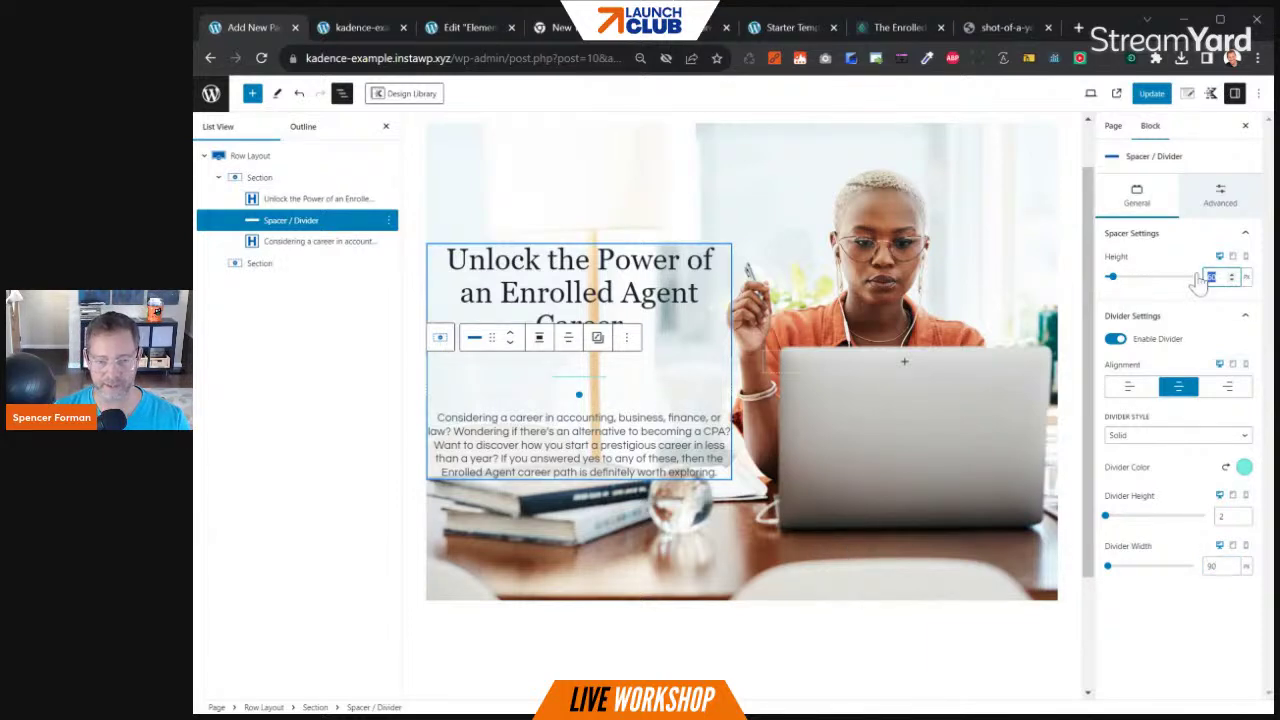
{"action": "type", "text": "10"}
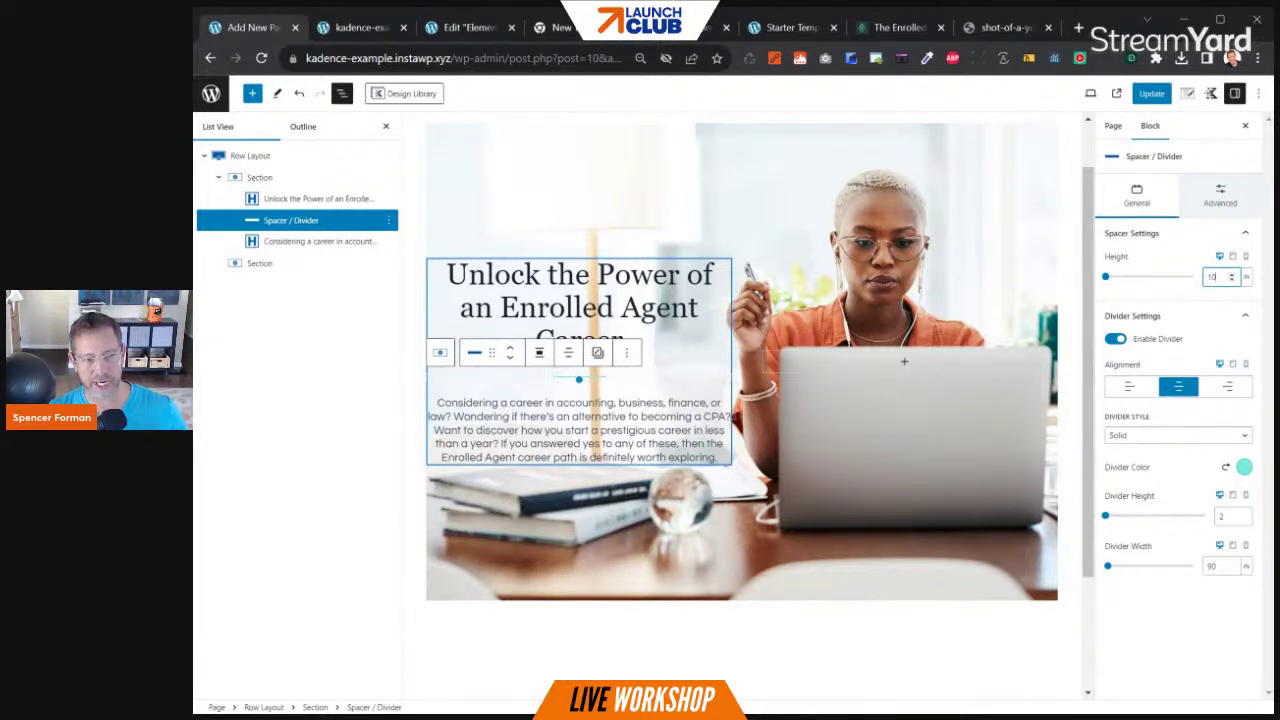
Change the text color of both the hero heading and the intro paragraph to white and update the page
{"action": "left_click", "coordinate": [320, 199]}
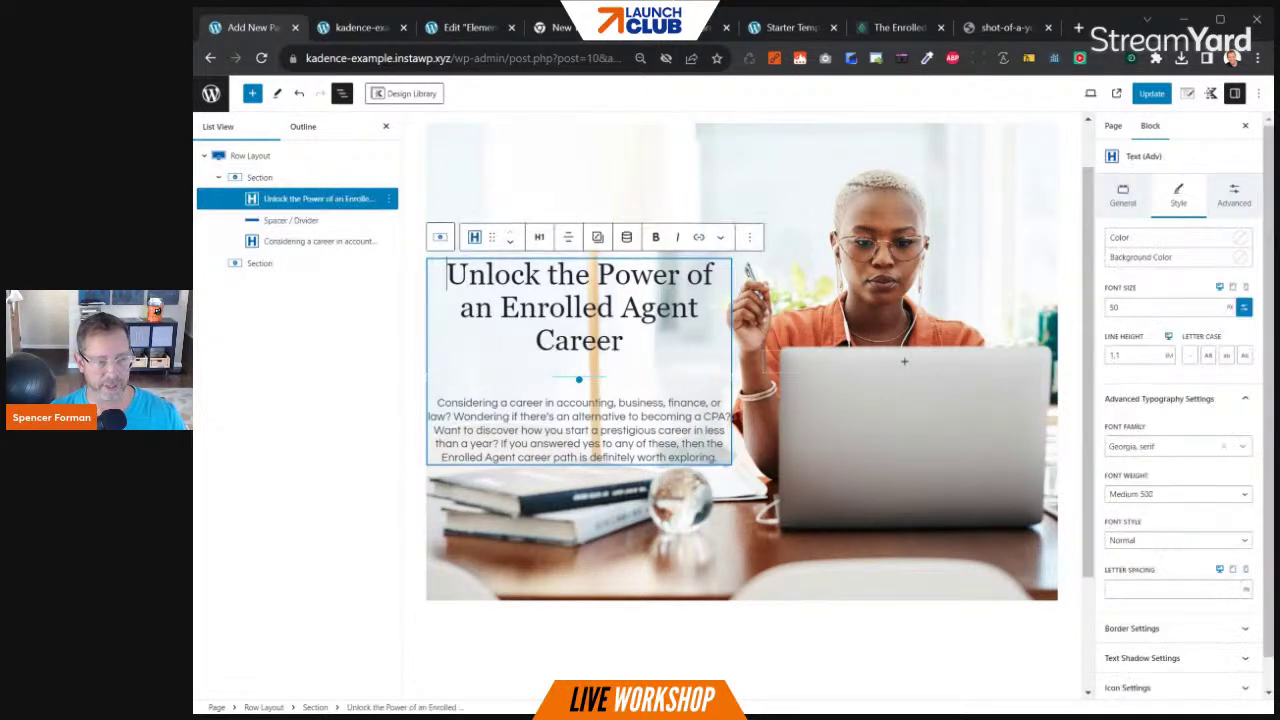
{"action": "left_click", "coordinate": [1238, 240]}
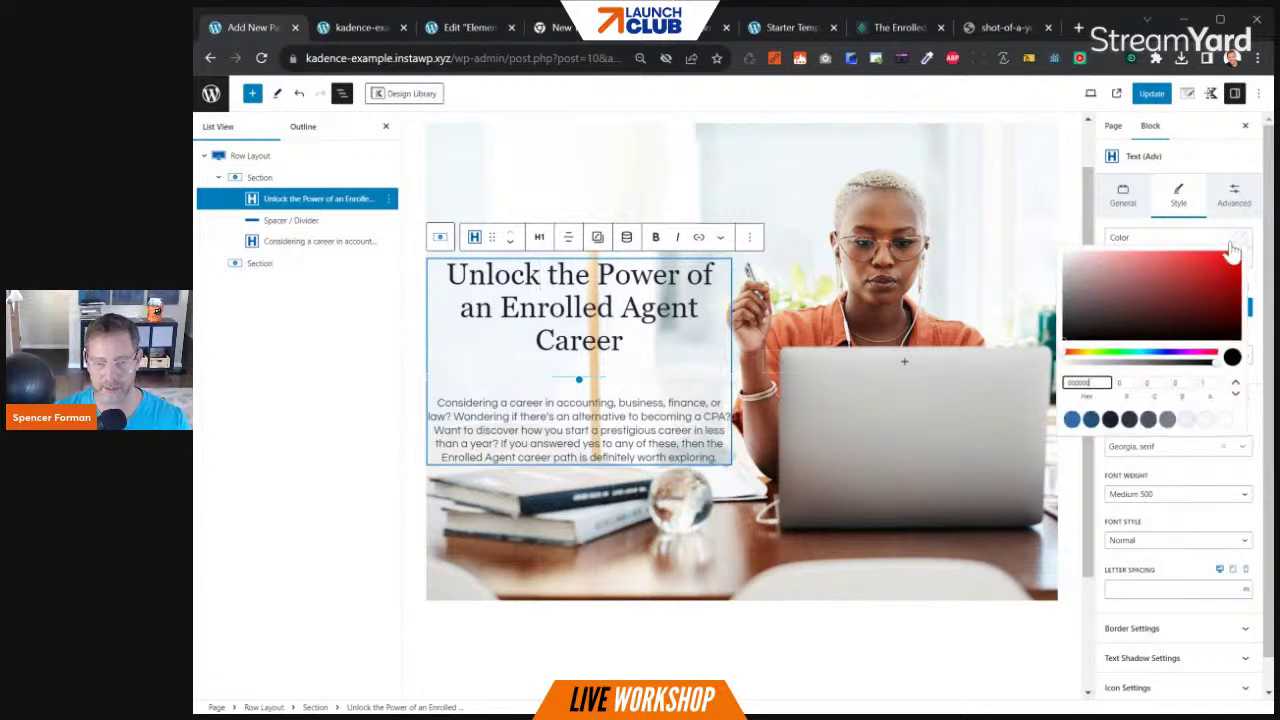
{"action": "left_click", "coordinate": [1226, 421]}
{"action": "left_click", "coordinate": [702, 416]}
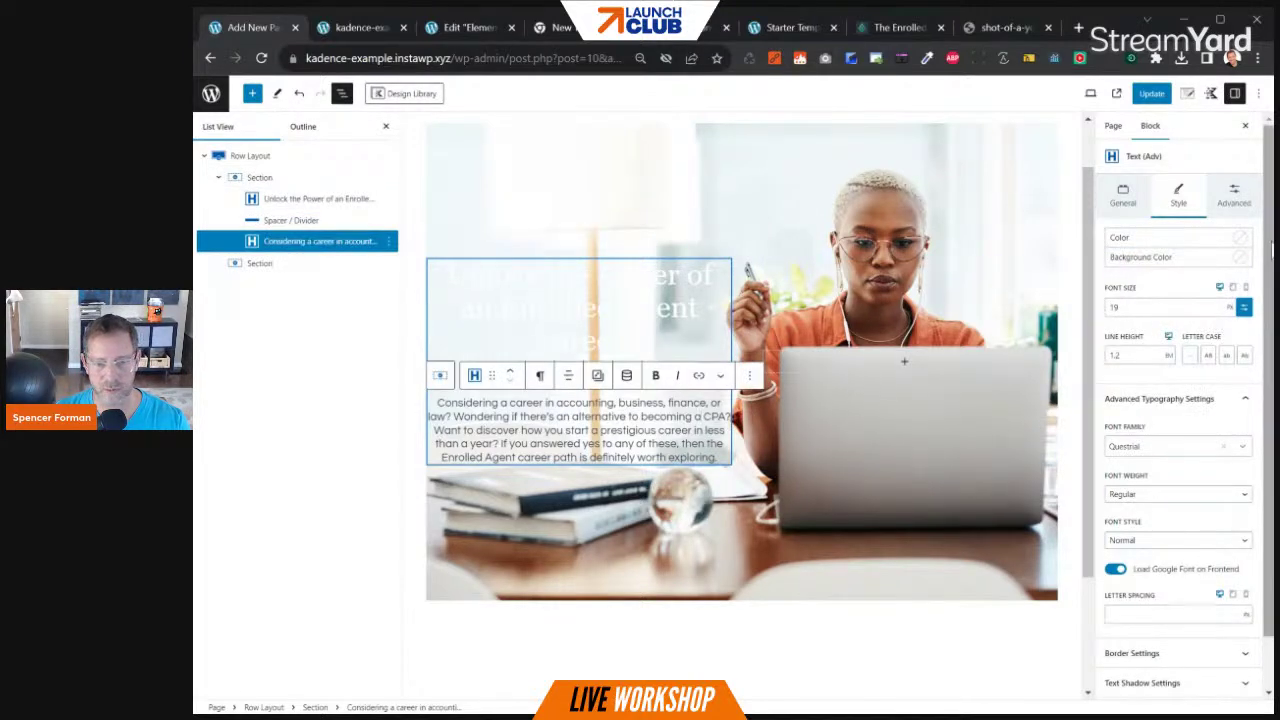
{"action": "left_click", "coordinate": [1240, 239]}
{"action": "left_click", "coordinate": [1227, 421]}
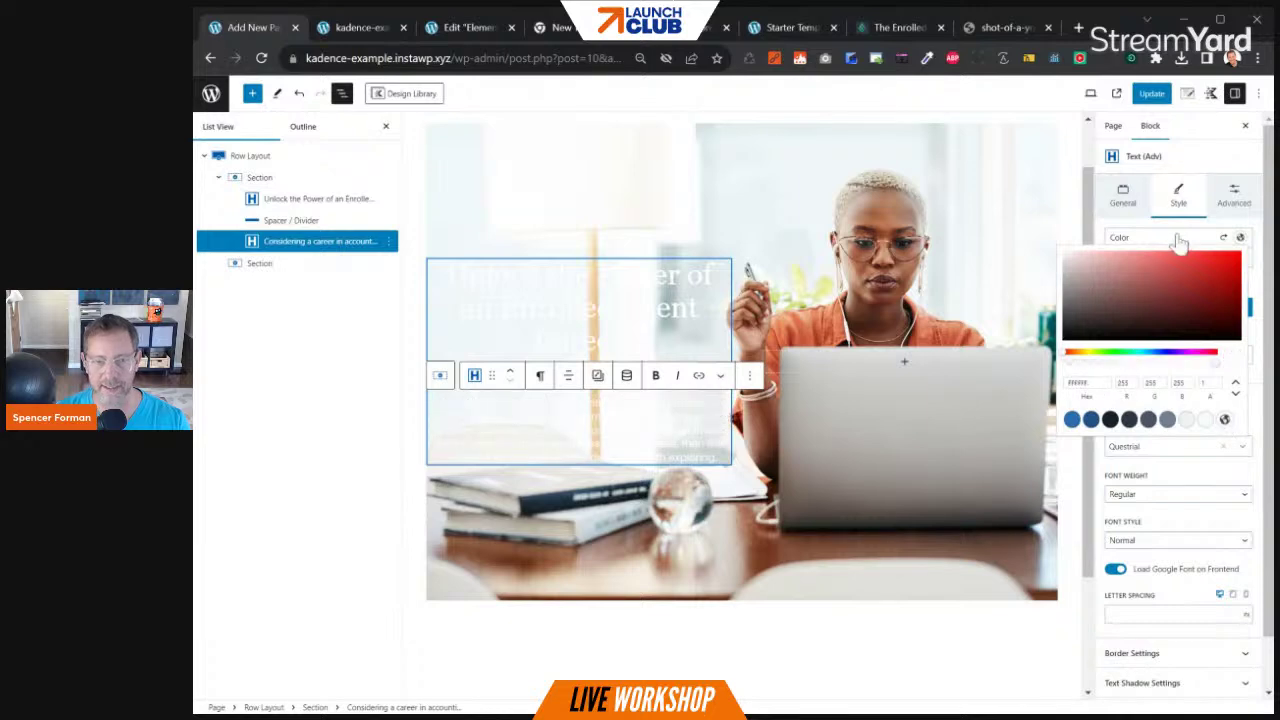
{"action": "left_click", "coordinate": [1152, 93]}
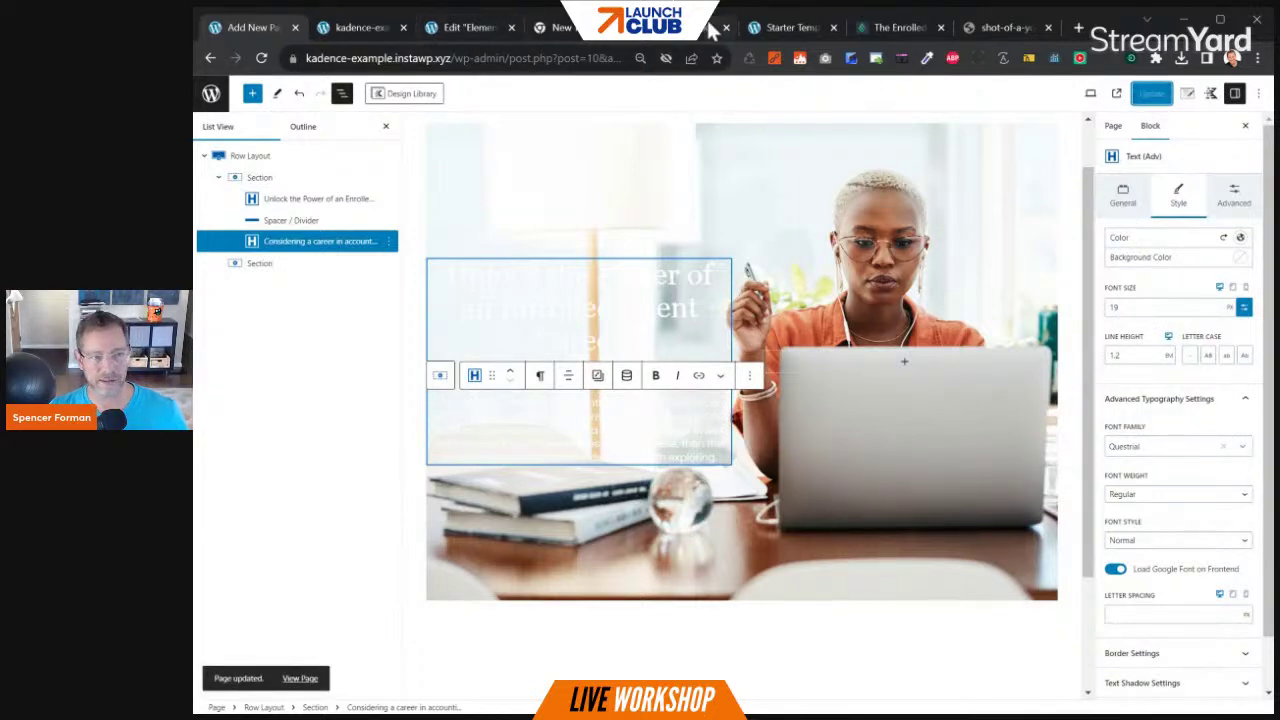
Inspect the taxley.com hero section's background and padding styles in the browser's developer tools
{"action": "left_click", "coordinate": [891, 26]}
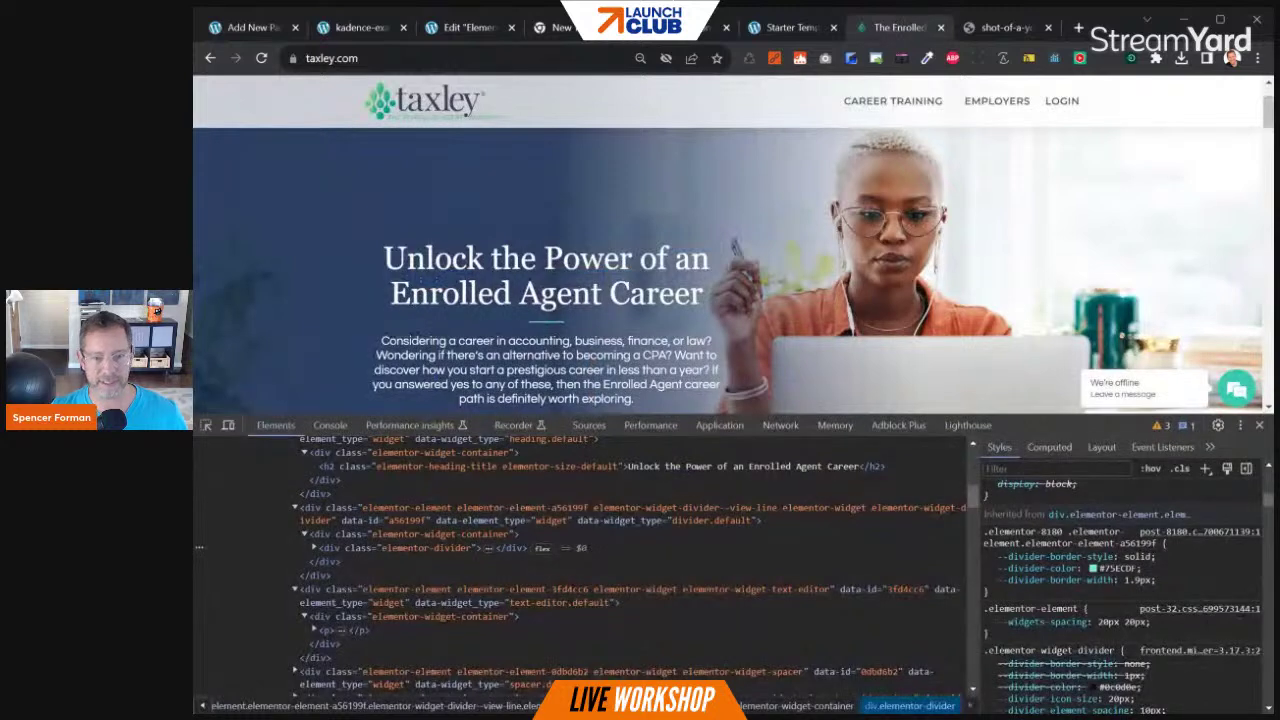
{"action": "left_click", "coordinate": [1260, 426]}
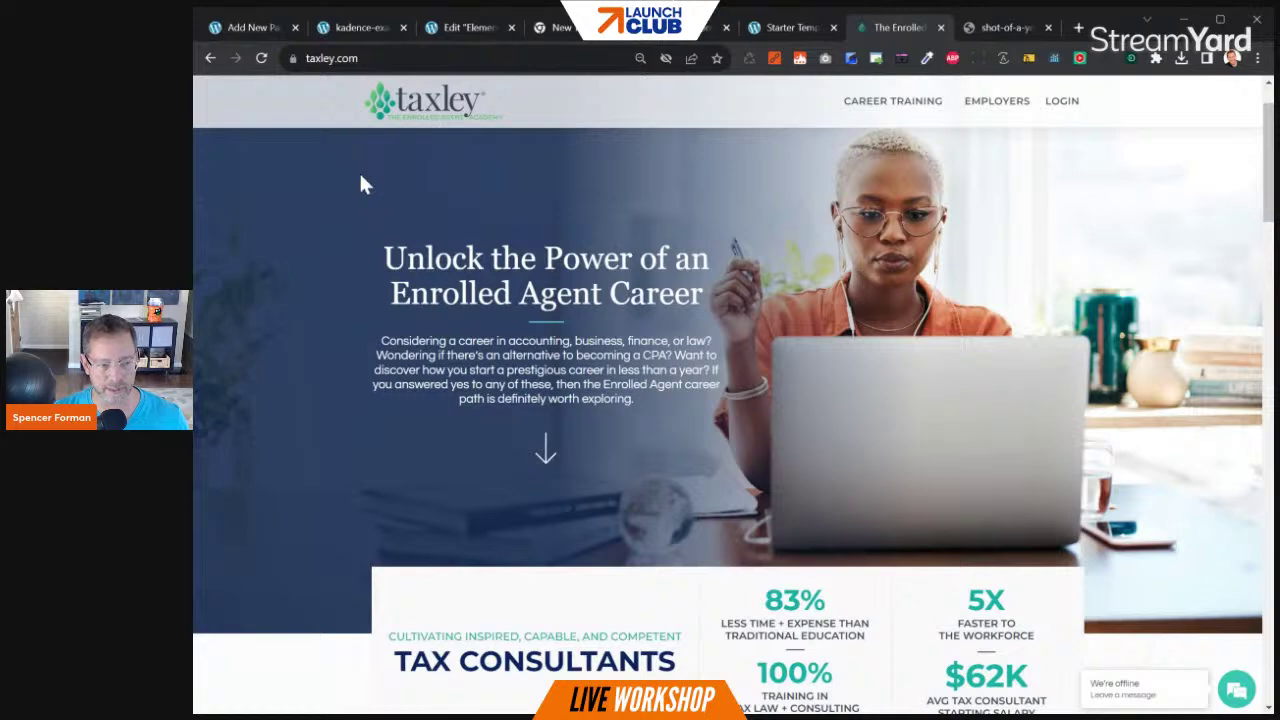
{"action": "key", "text": "ctrl+shift+c"}
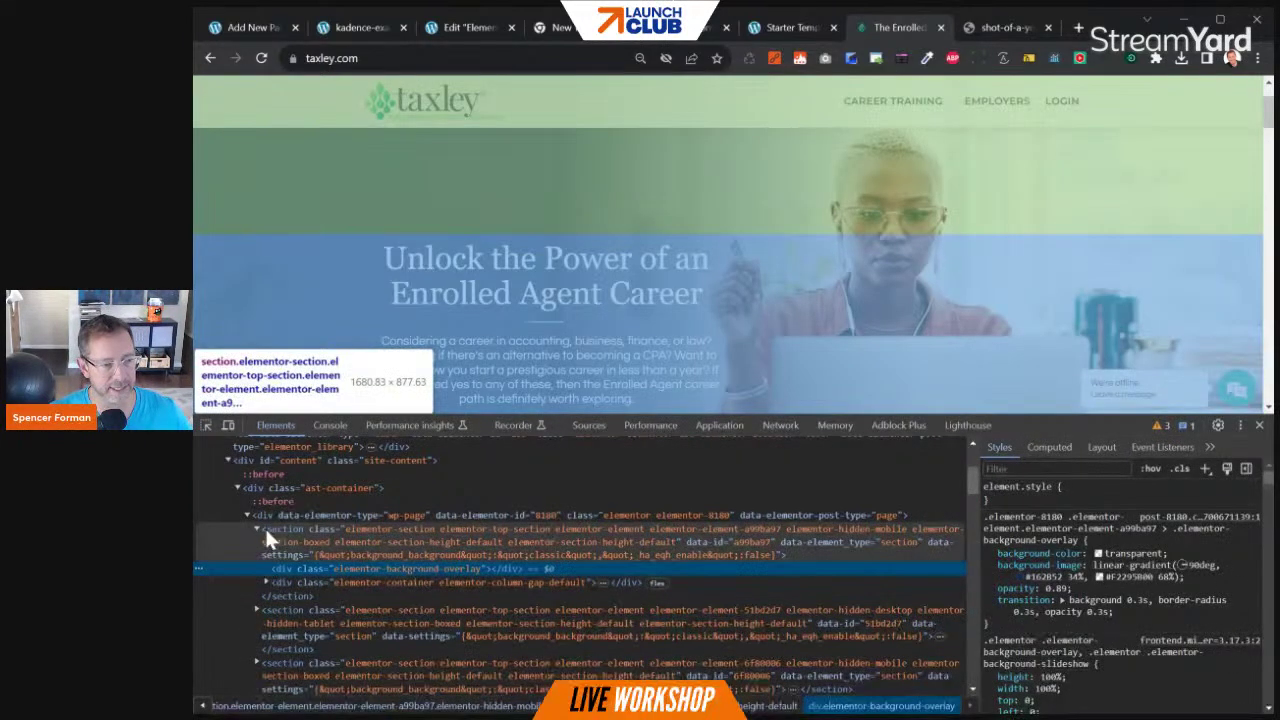
{"action": "left_click", "coordinate": [421, 544]}
{"action": "scroll", "coordinate": [1115, 590], "scroll_direction": "down", "scroll_amount": 4}
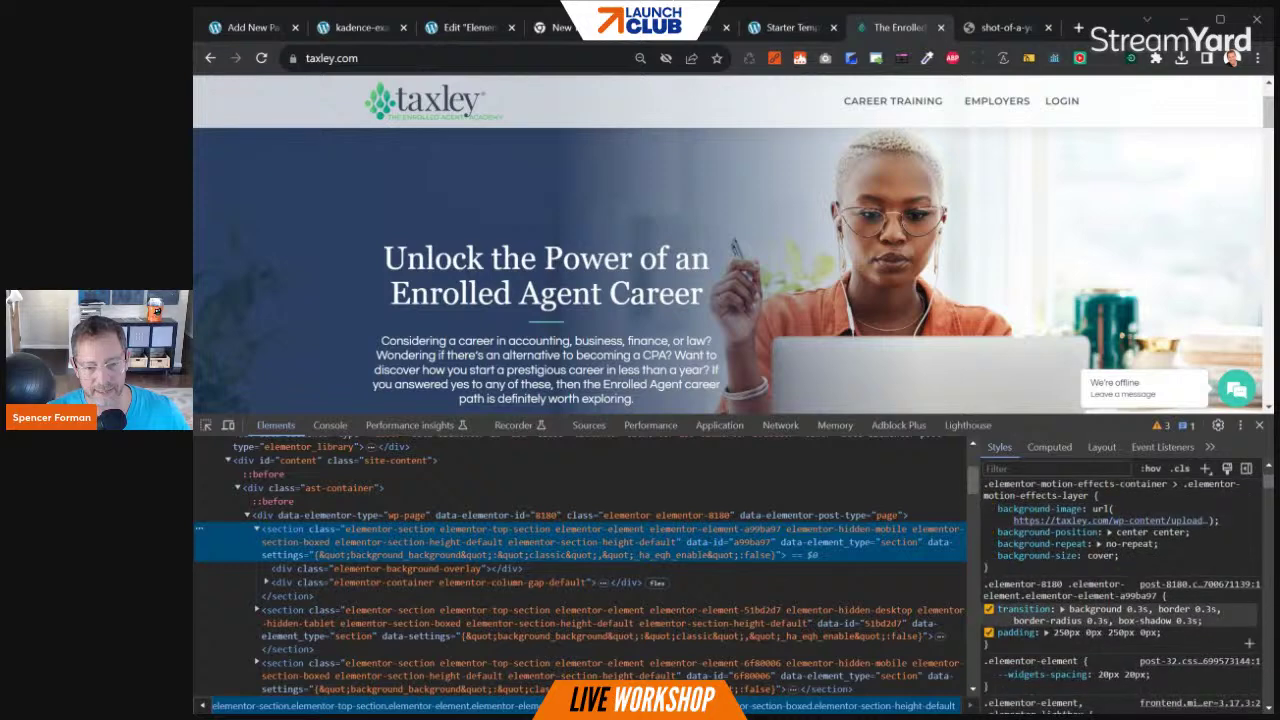
{"action": "scroll", "coordinate": [1134, 604], "scroll_direction": "down", "scroll_amount": 2}
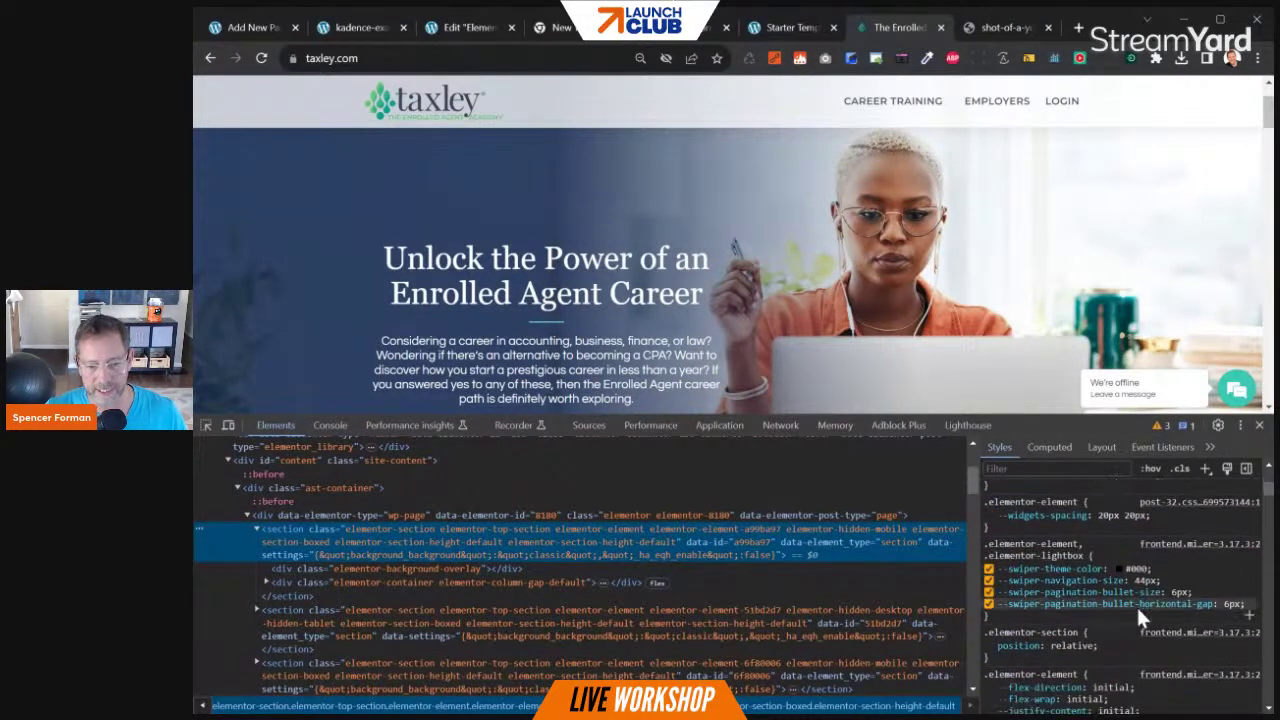
{"action": "scroll", "coordinate": [1134, 604], "scroll_direction": "down", "scroll_amount": 1}
{"action": "scroll", "coordinate": [1136, 604], "scroll_direction": "up", "scroll_amount": 4}
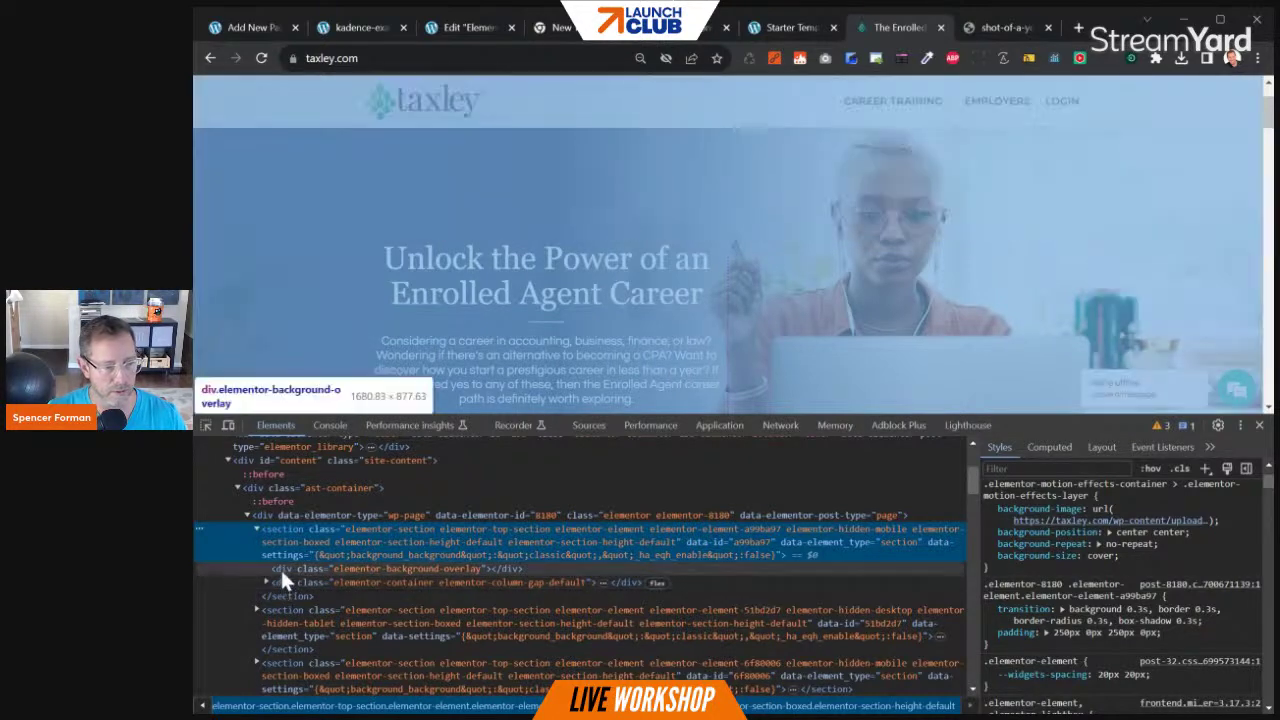
Inspect the taxley.com hero's background overlay element and copy the start color #162B52 from its linear gradient
{"action": "left_click", "coordinate": [280, 566]}
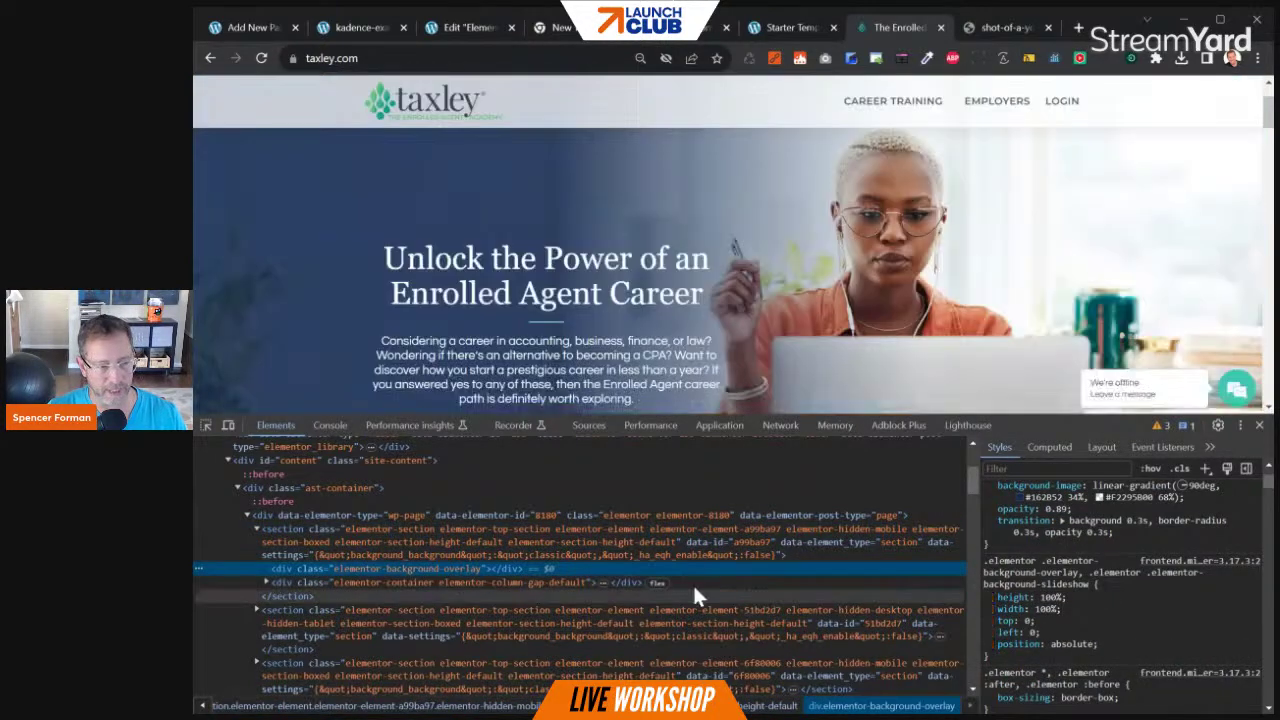
{"action": "scroll", "coordinate": [1110, 602], "scroll_direction": "up", "scroll_amount": 2}
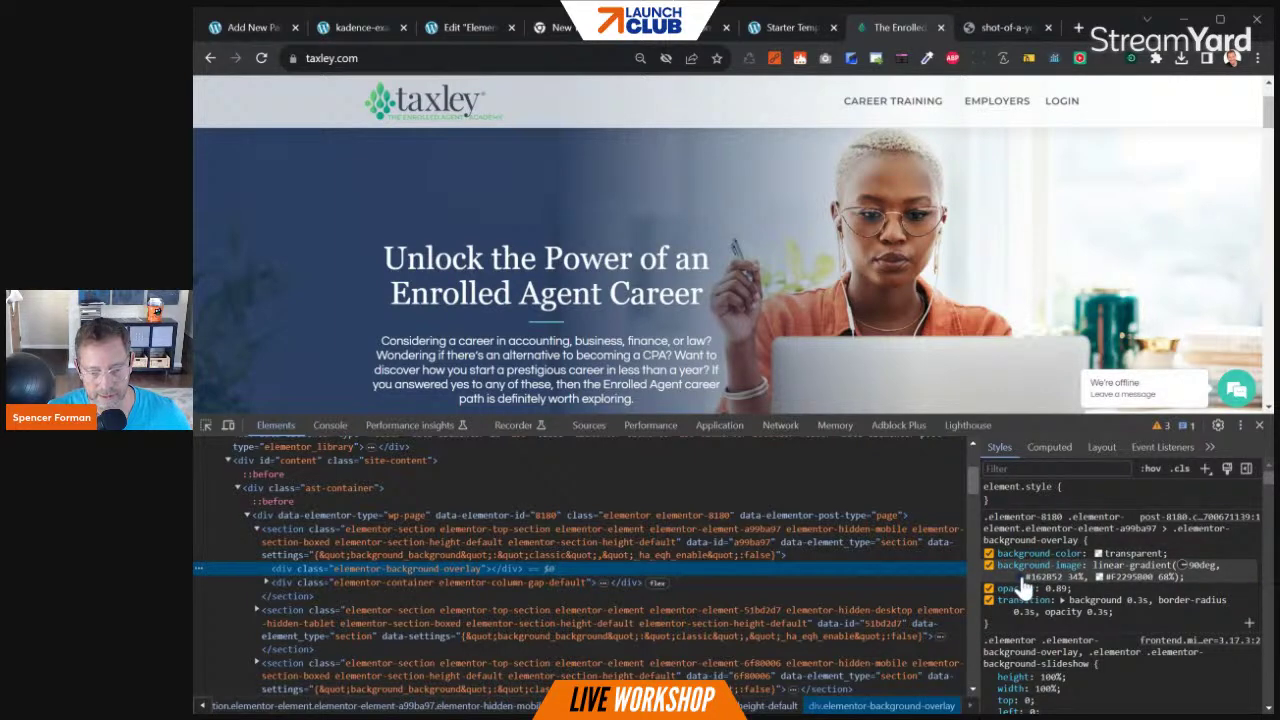
{"action": "left_click", "coordinate": [1137, 567]}
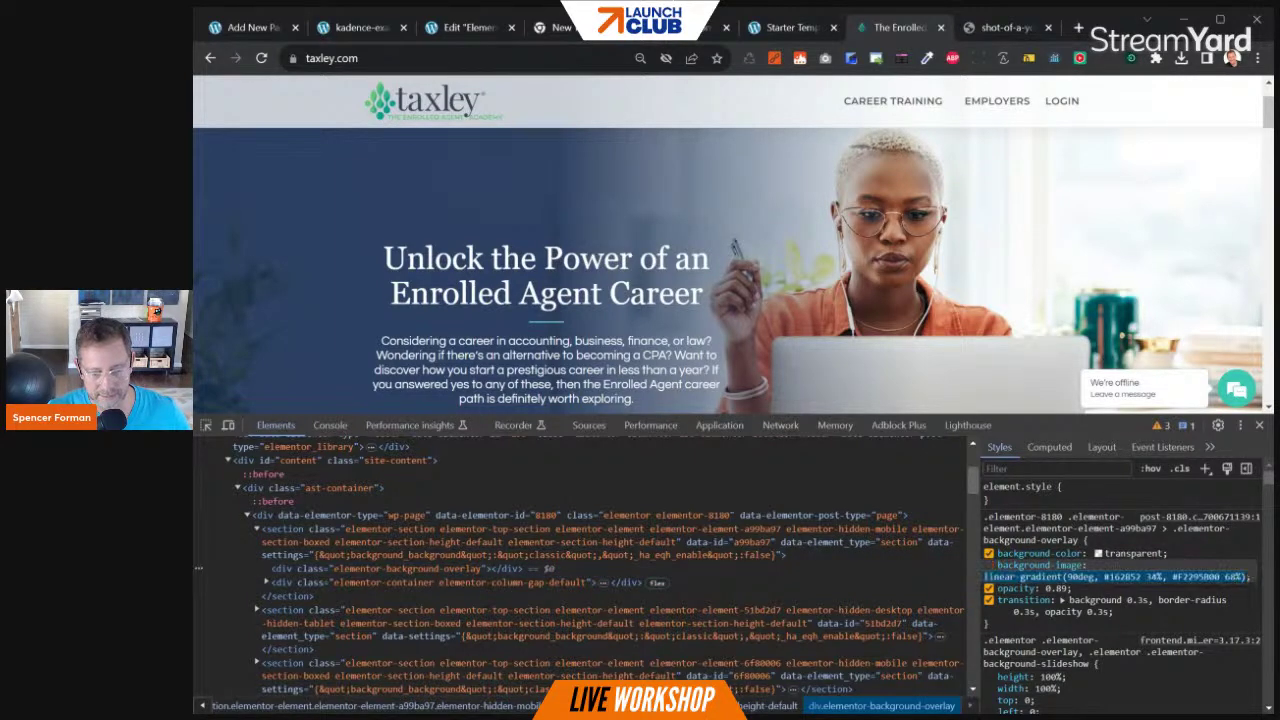
{"action": "left_click", "coordinate": [1131, 577]}
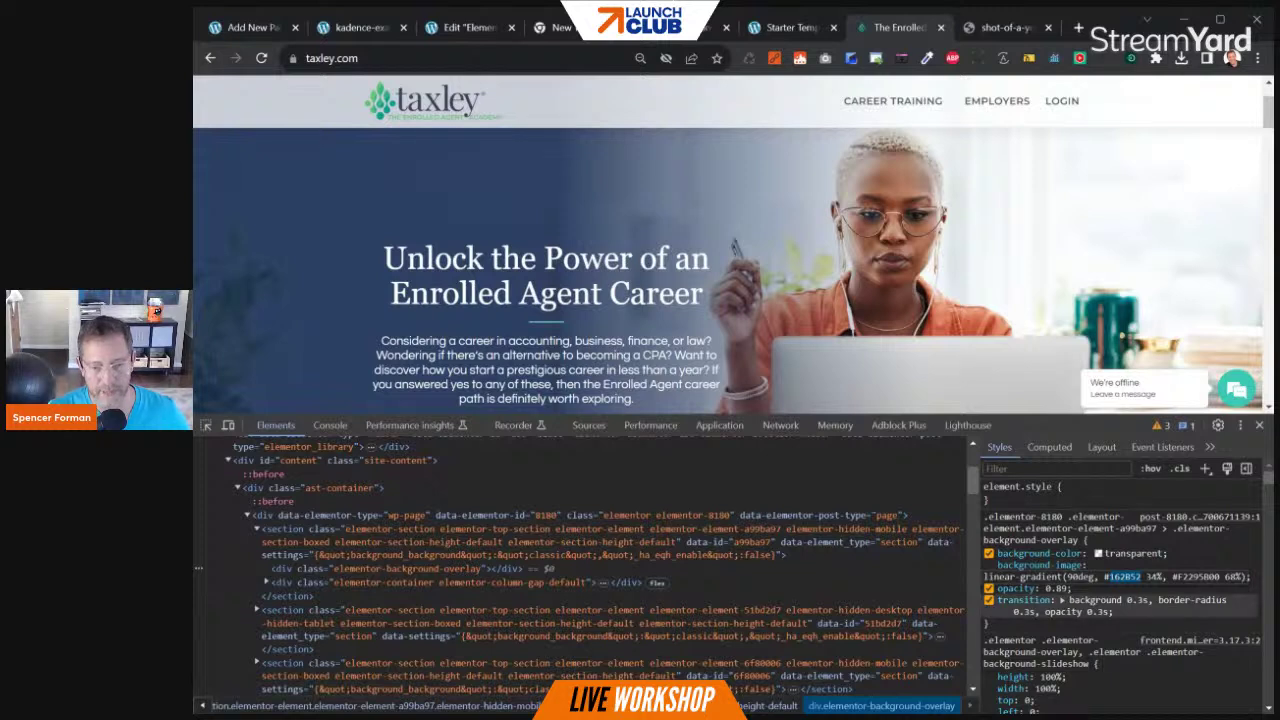
{"action": "double_click", "coordinate": [1122, 577]}
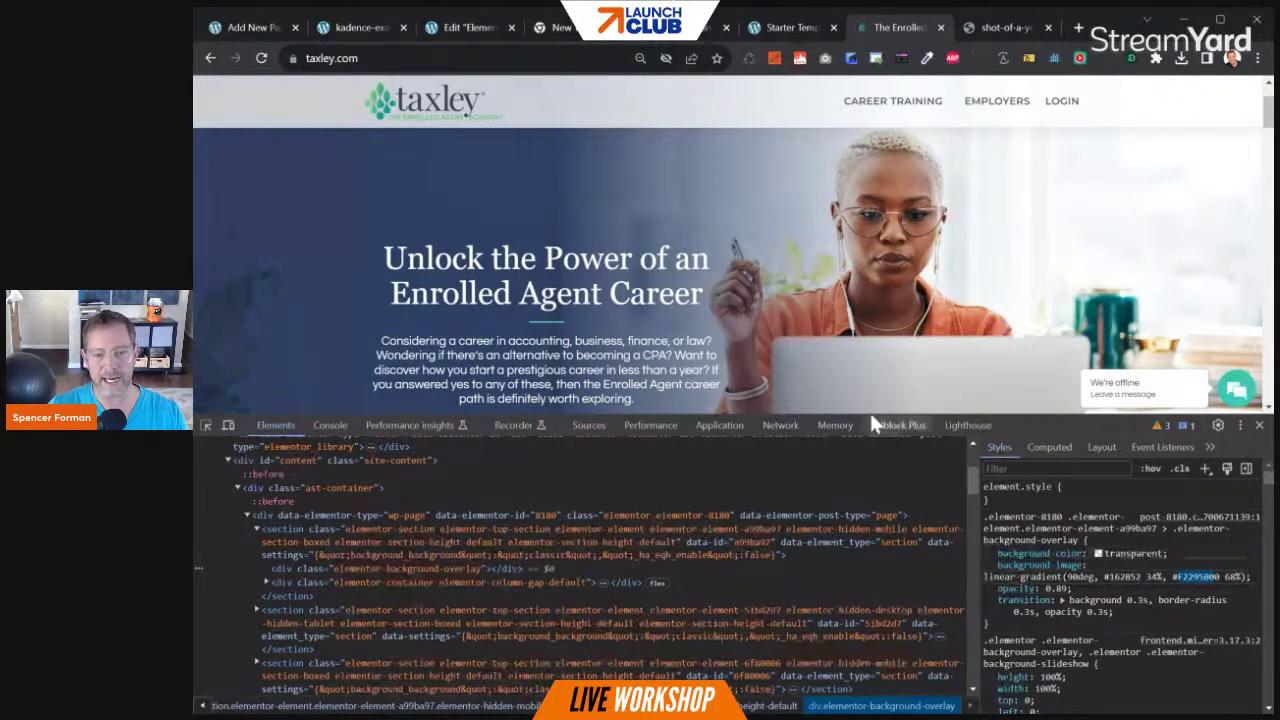
Set the Row Layout's background overlay color to #162B52 in the Kadence page editor
{"action": "left_click", "coordinate": [237, 26]}
{"action": "left_click", "coordinate": [252, 157]}
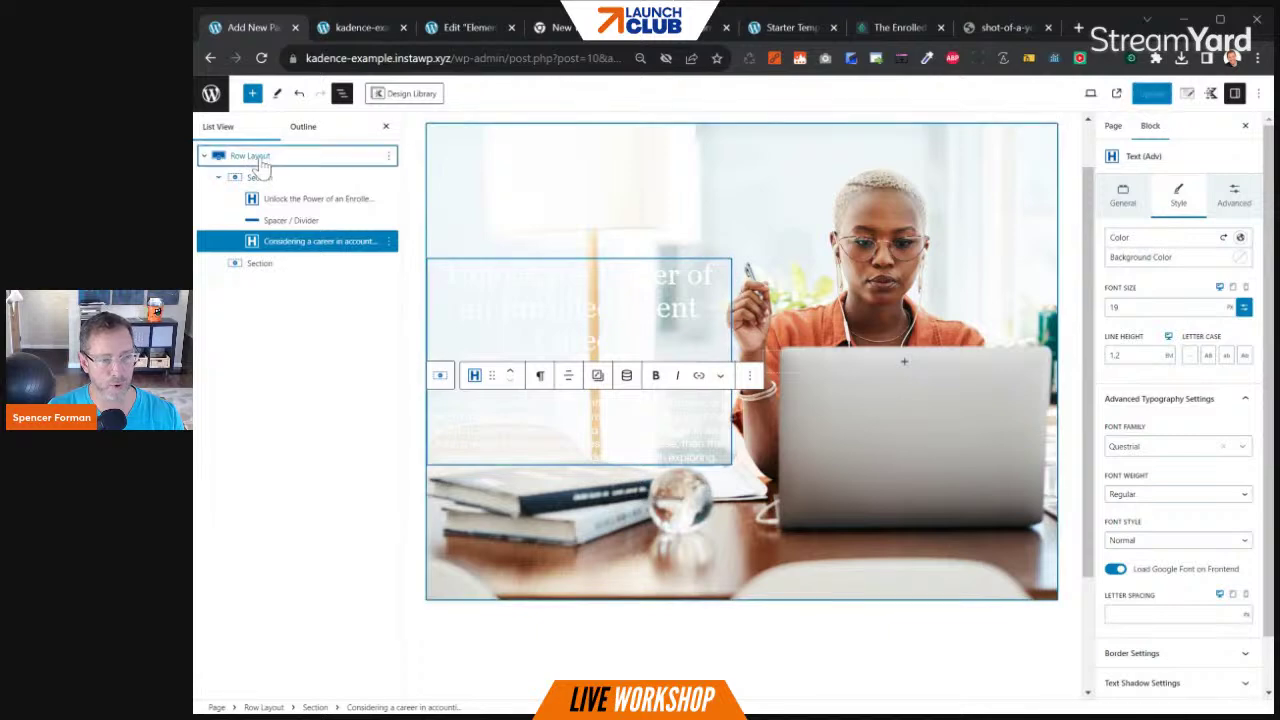
{"action": "left_click", "coordinate": [1180, 200]}
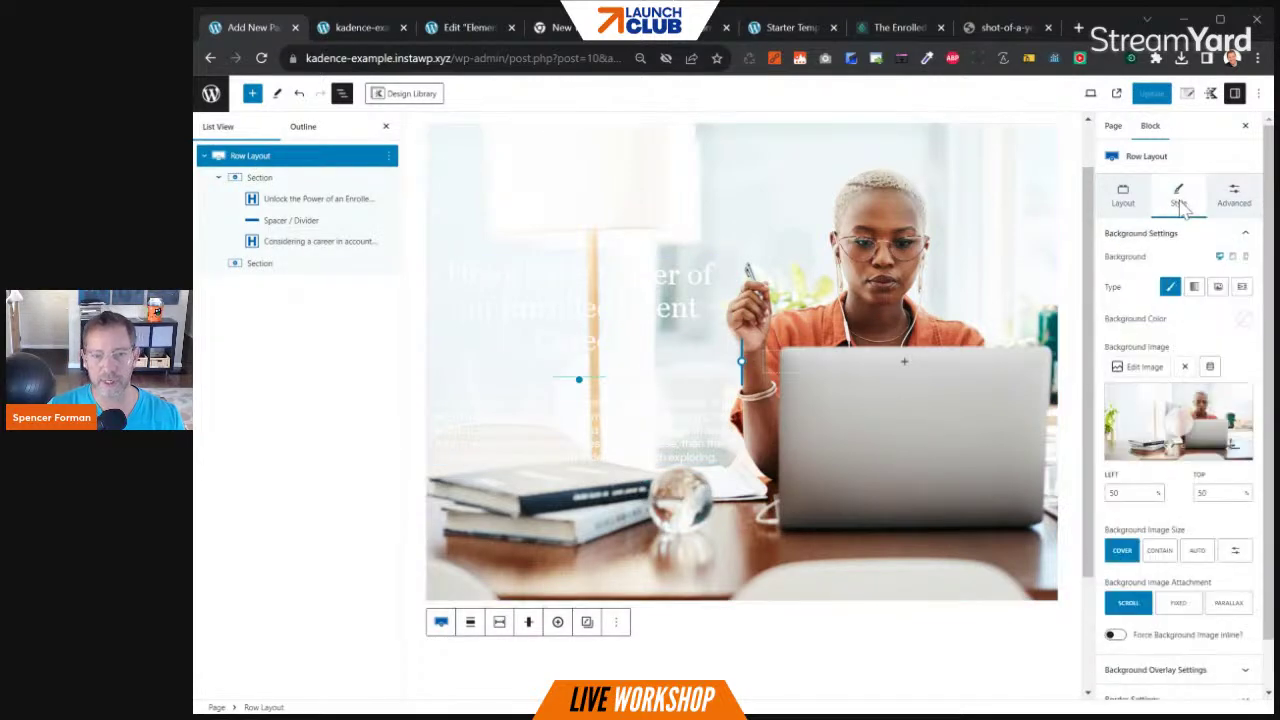
{"action": "scroll", "coordinate": [1218, 487], "scroll_direction": "down", "scroll_amount": 1}
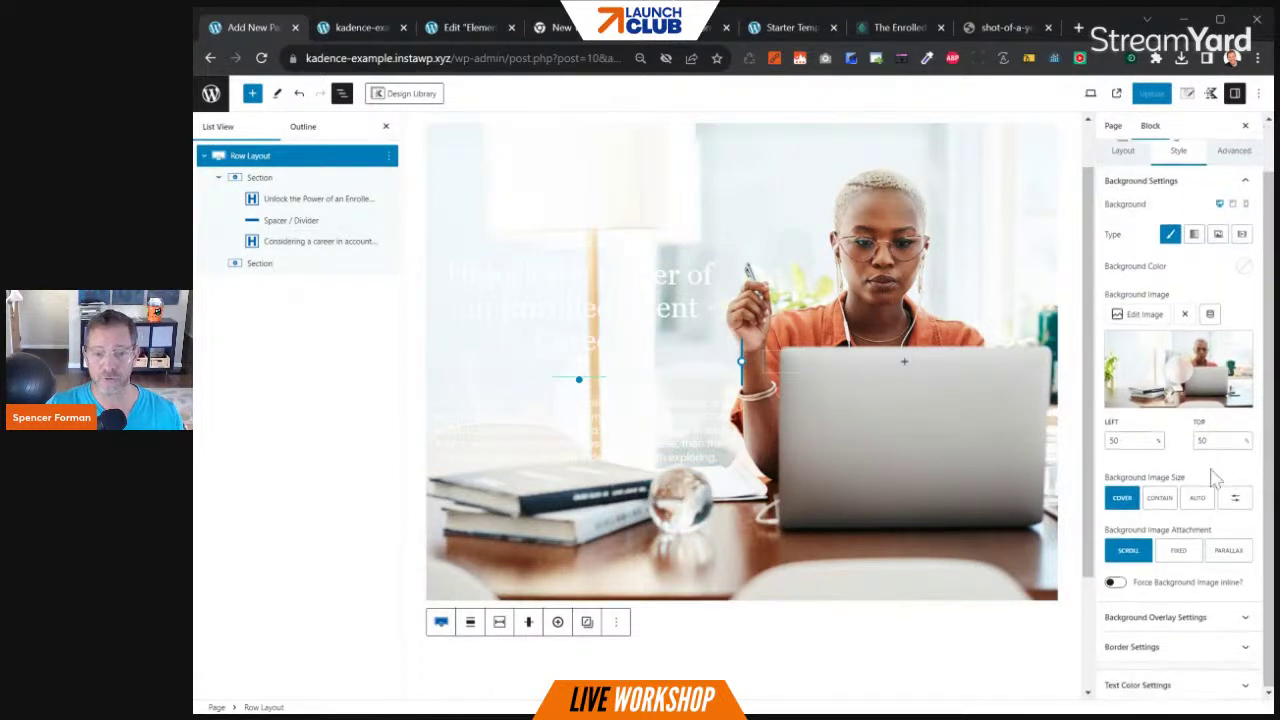
{"action": "left_click", "coordinate": [1185, 616]}
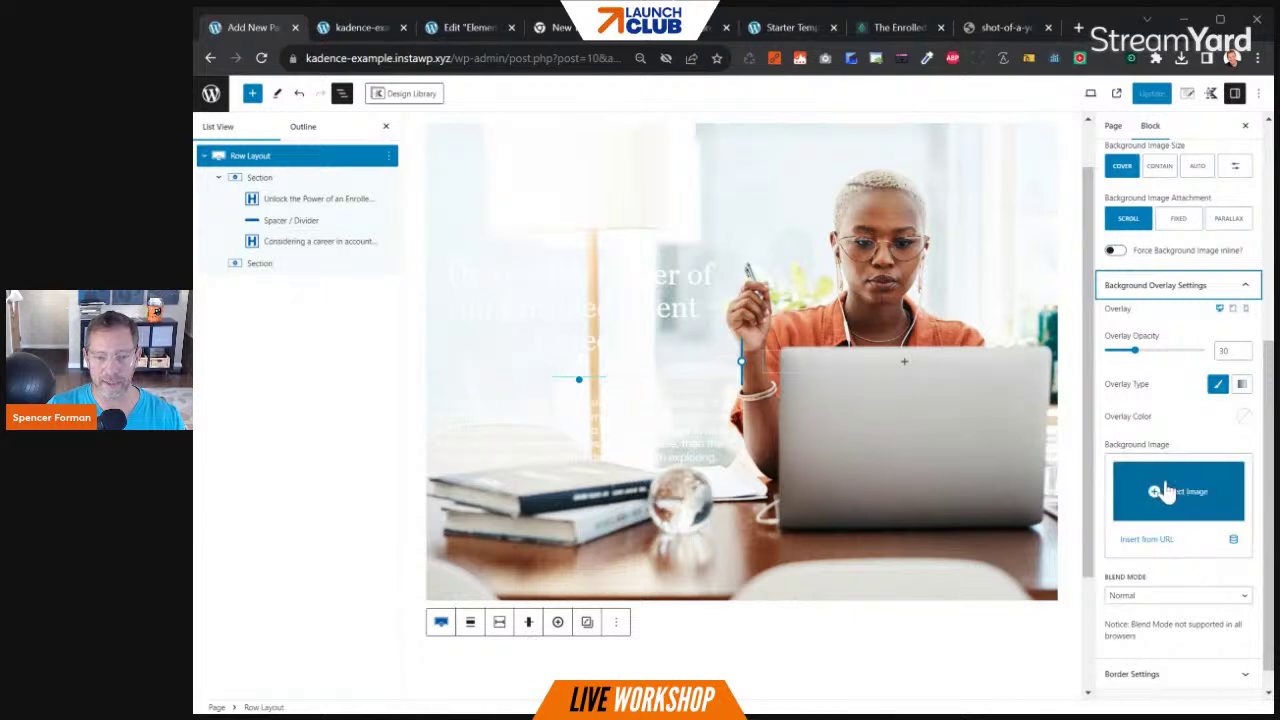
{"action": "left_click", "coordinate": [1241, 419]}
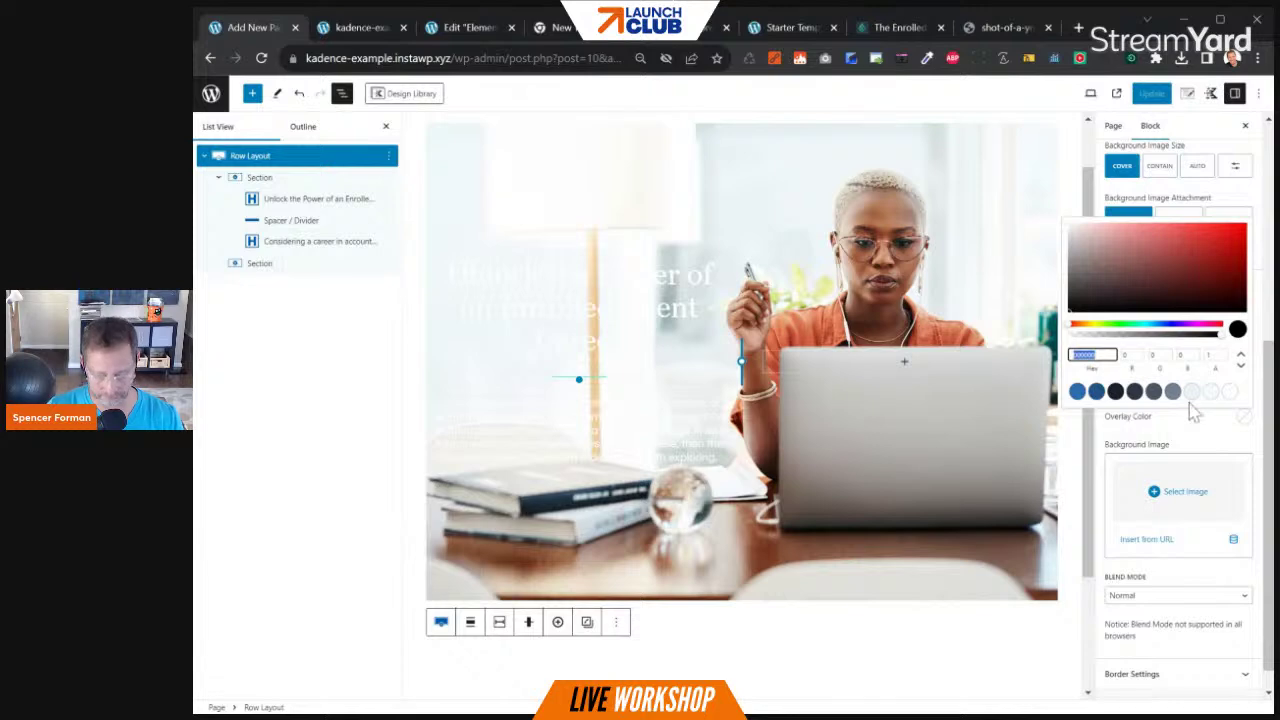
{"action": "key", "text": "ctrl+v"}
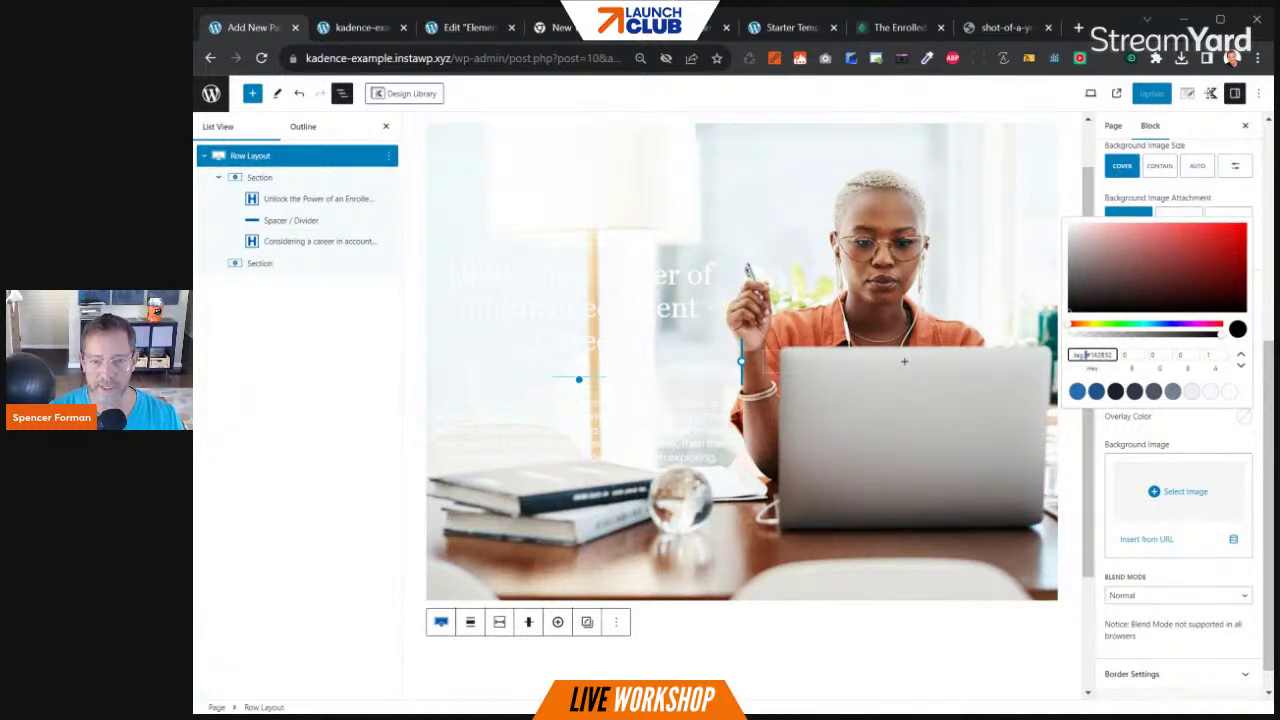
{"action": "key", "text": "ctrl+v"}
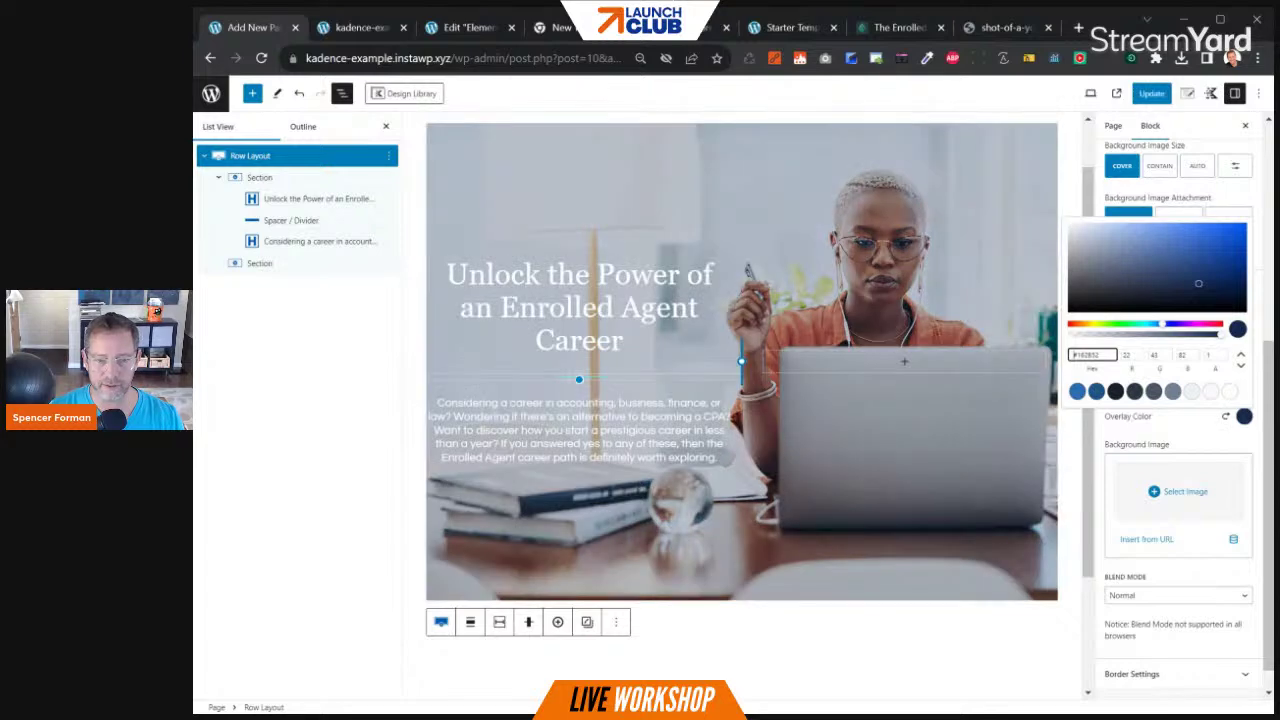
{"action": "key", "text": "Escape"}
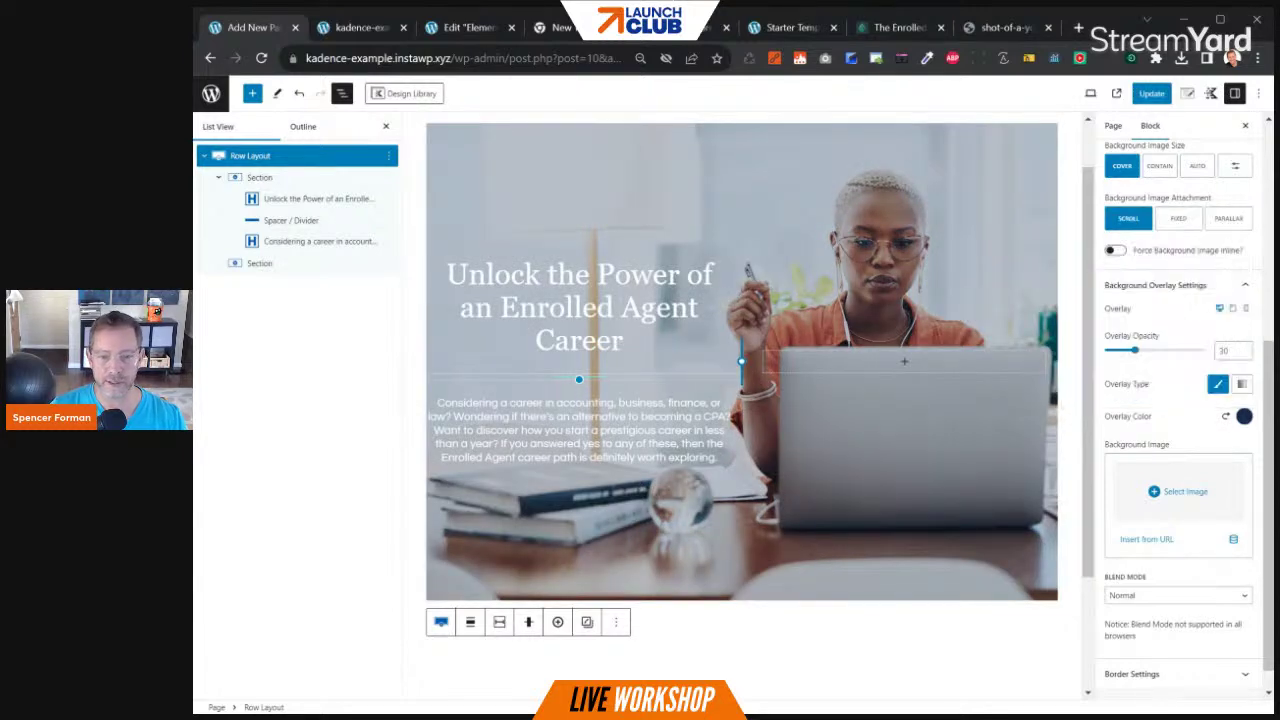
Switch the row's background overlay to a linear gradient with an angle of 90 degrees
{"action": "left_click", "coordinate": [1240, 387]}
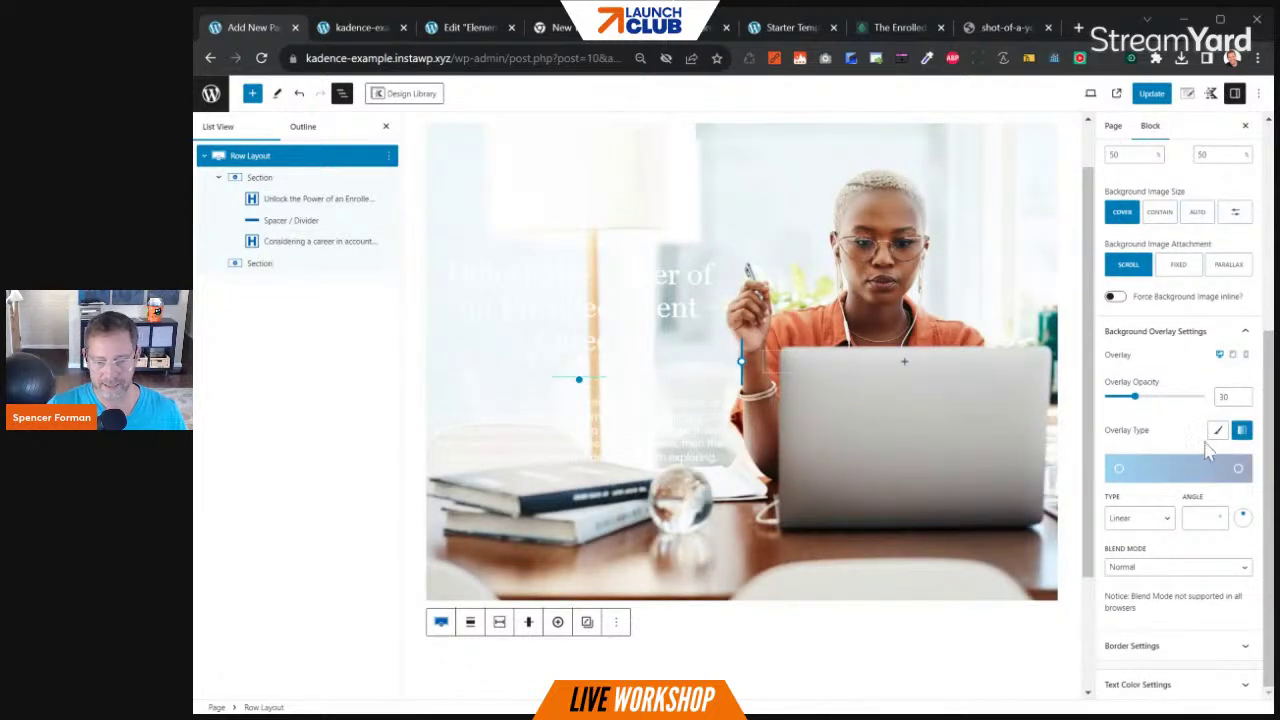
{"action": "left_click", "coordinate": [1198, 518]}
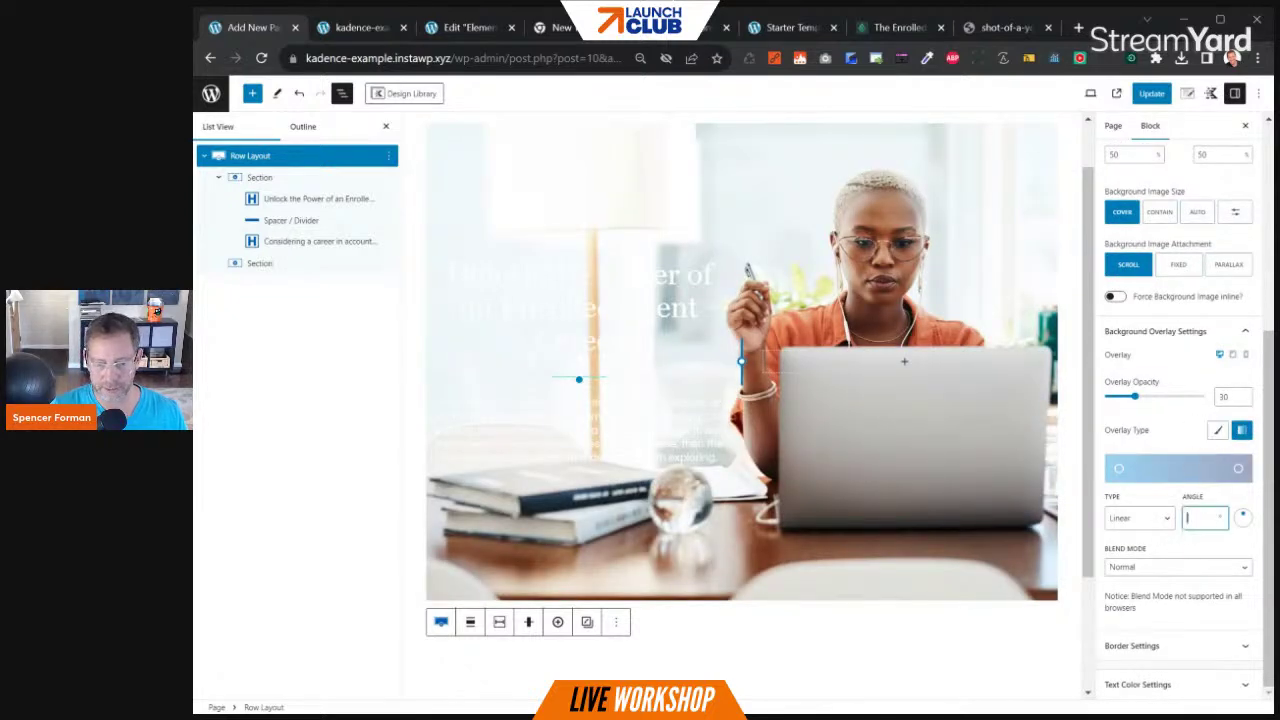
{"action": "type", "text": "90"}
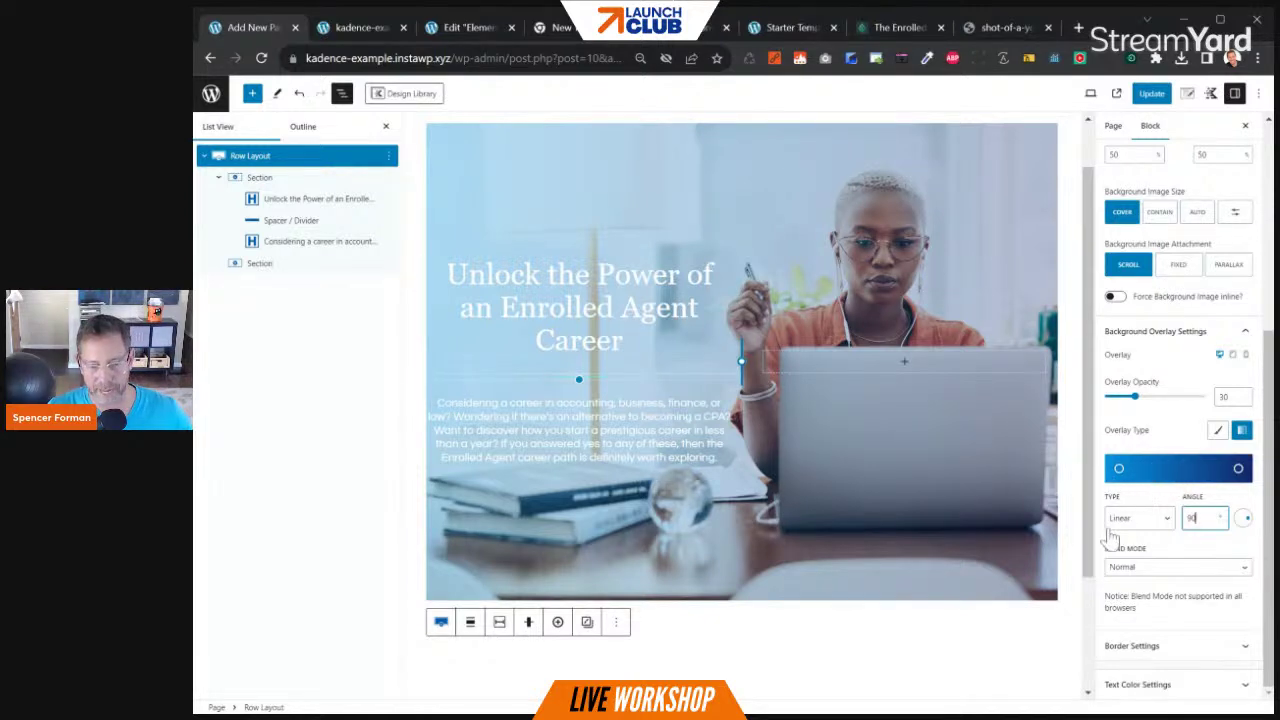
Set the first color stop of the overlay gradient to #162B52
{"action": "left_click", "coordinate": [1119, 470]}
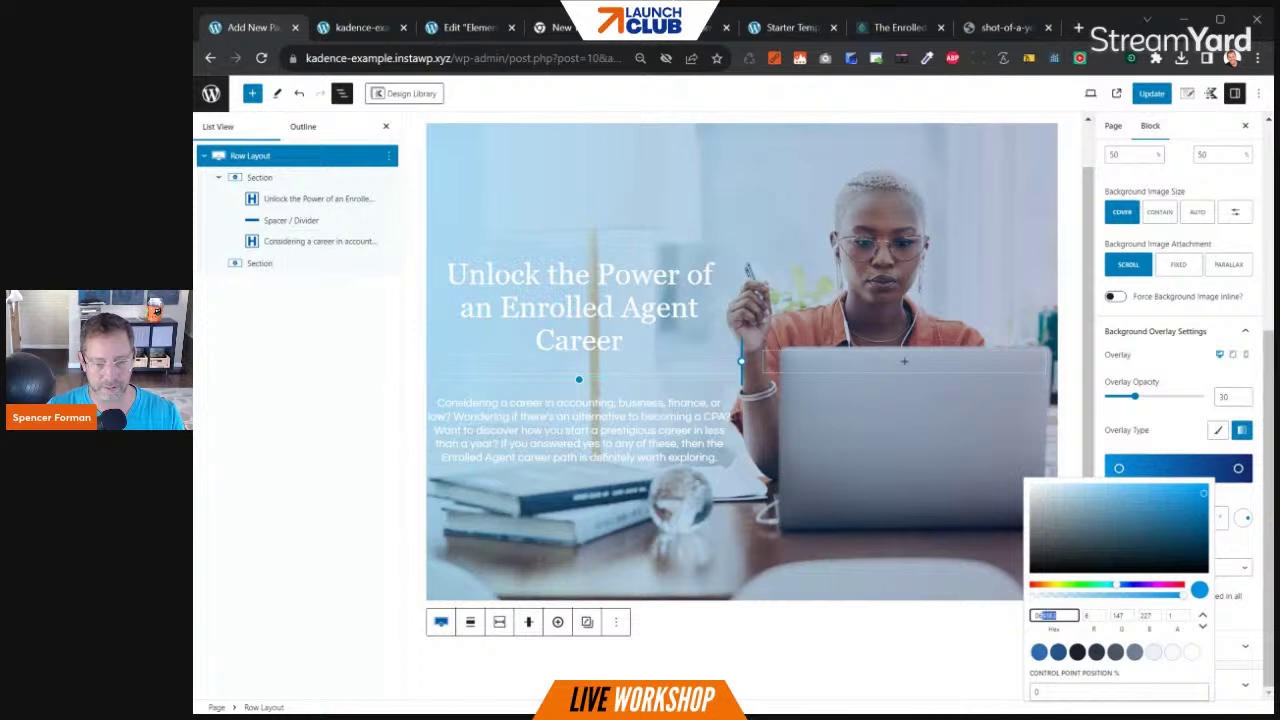
{"action": "key", "text": "ctrl+v"}
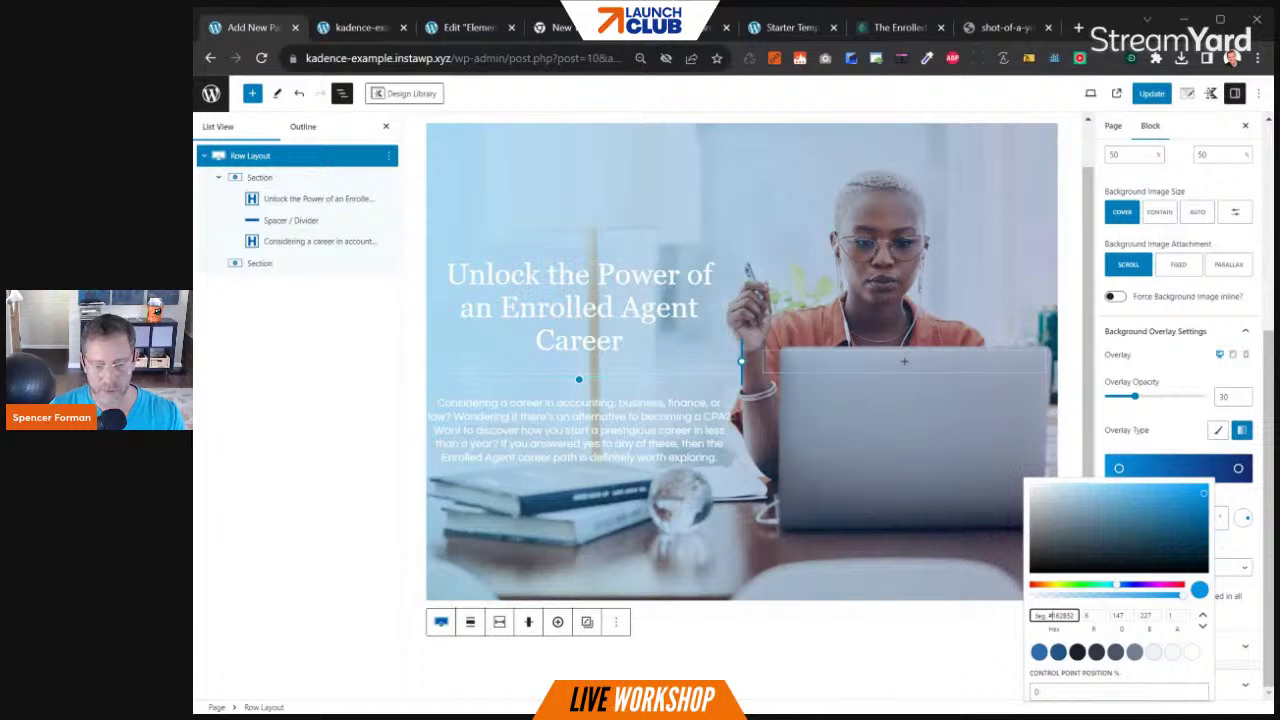
{"action": "key", "text": "Return"}
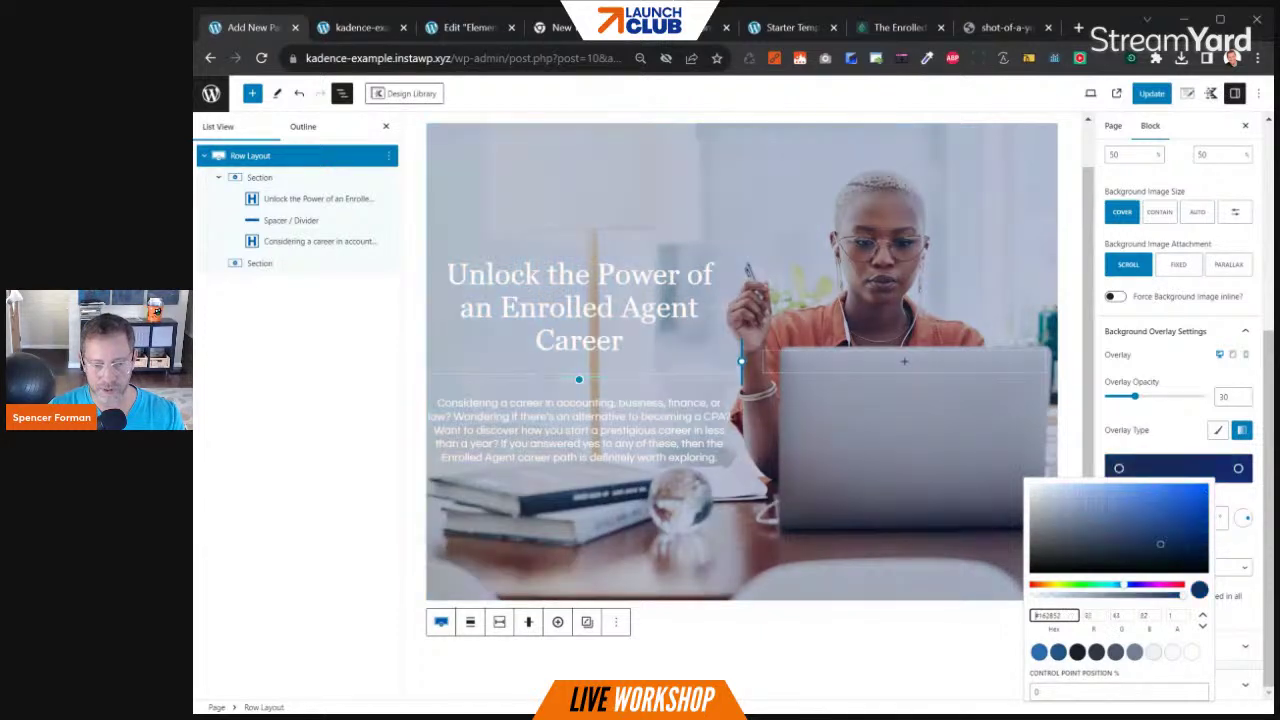
{"action": "left_click", "coordinate": [1157, 443]}
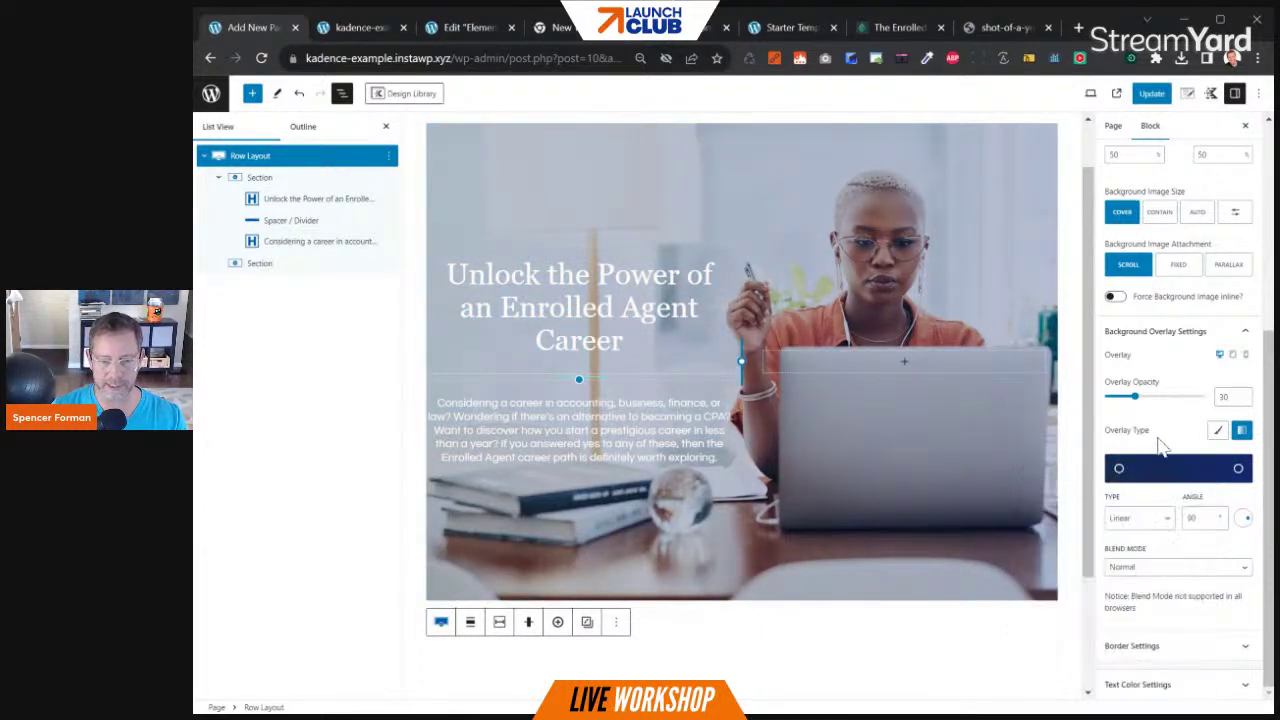
Make the second color stop of the row's overlay gradient fully transparent
{"action": "left_click", "coordinate": [1239, 468]}
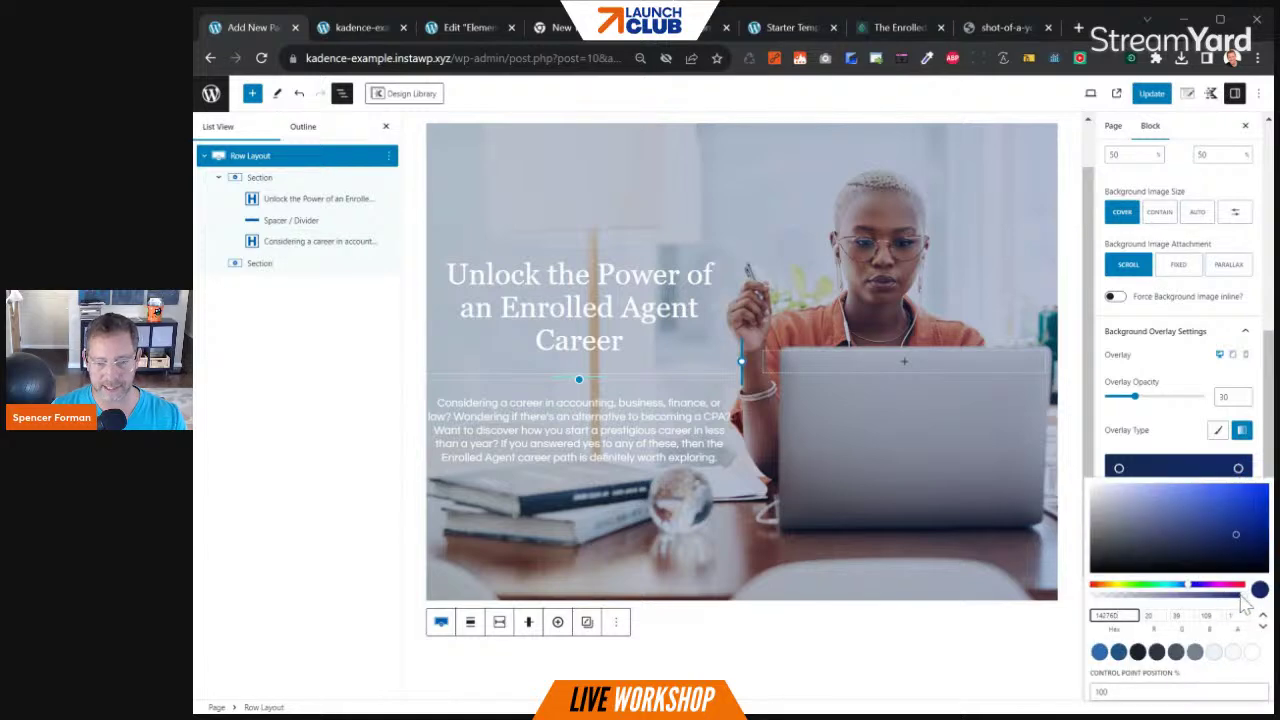
{"action": "left_click_drag", "start_coordinate": [1245, 600], "coordinate": [1080, 607]}
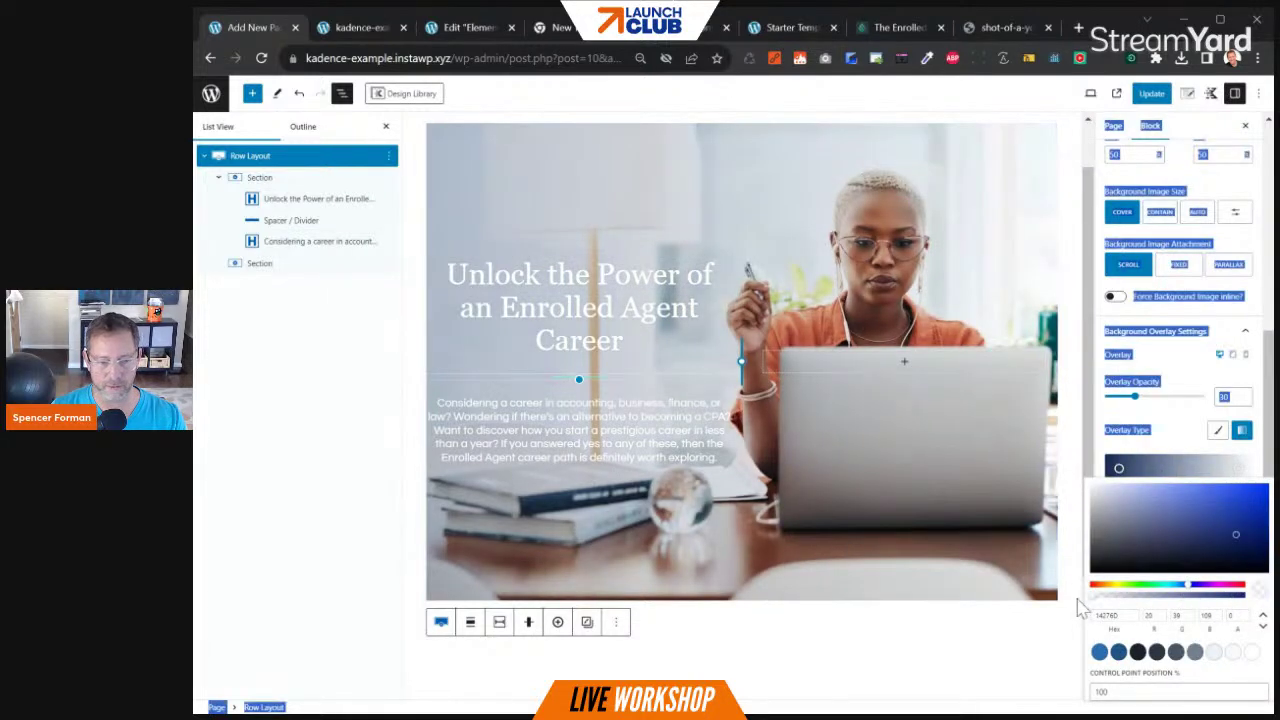
{"action": "left_click", "coordinate": [1176, 440]}
{"action": "mouse_move", "coordinate": [1120, 475]}
{"action": "left_mouse_down"}
{"action": "mouse_move", "coordinate": [1198, 477]}
{"action": "mouse_move", "coordinate": [1113, 480]}
{"action": "left_mouse_up"}
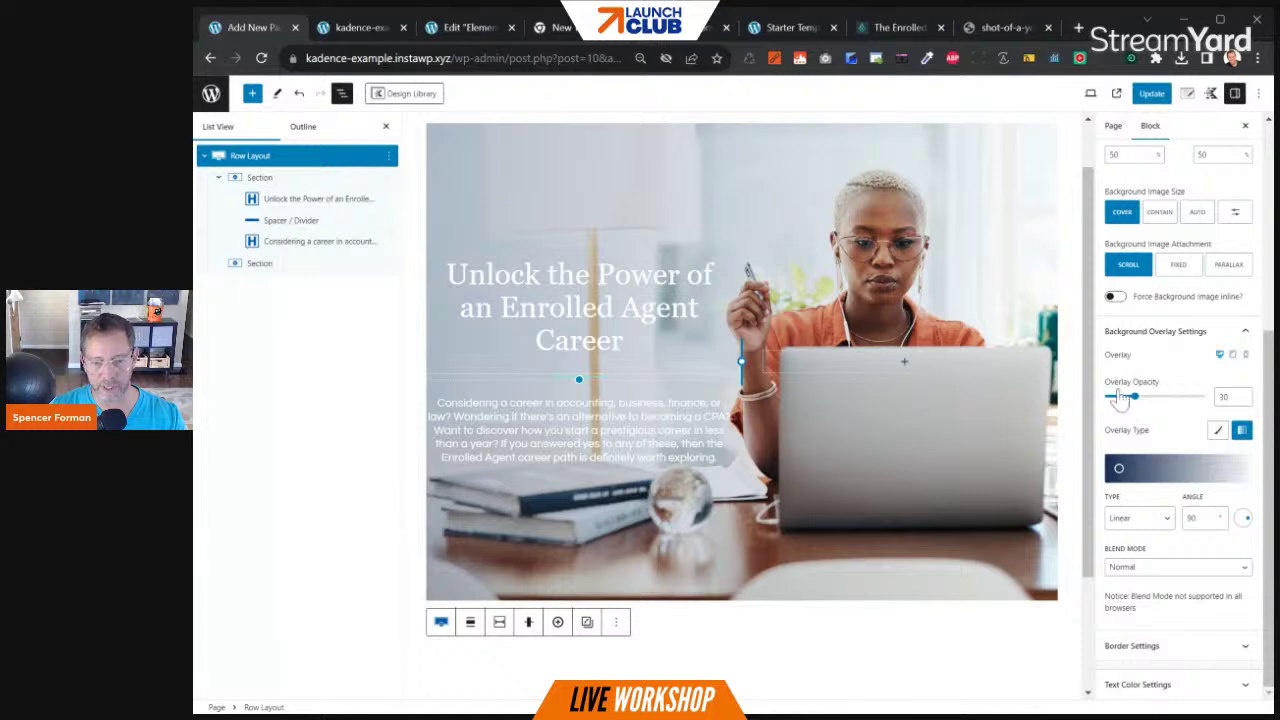
Raise the overlay opacity to 100 and move the gradient's first color stop about a third of the way along
{"action": "left_click_drag", "start_coordinate": [1105, 384], "coordinate": [1205, 397]}
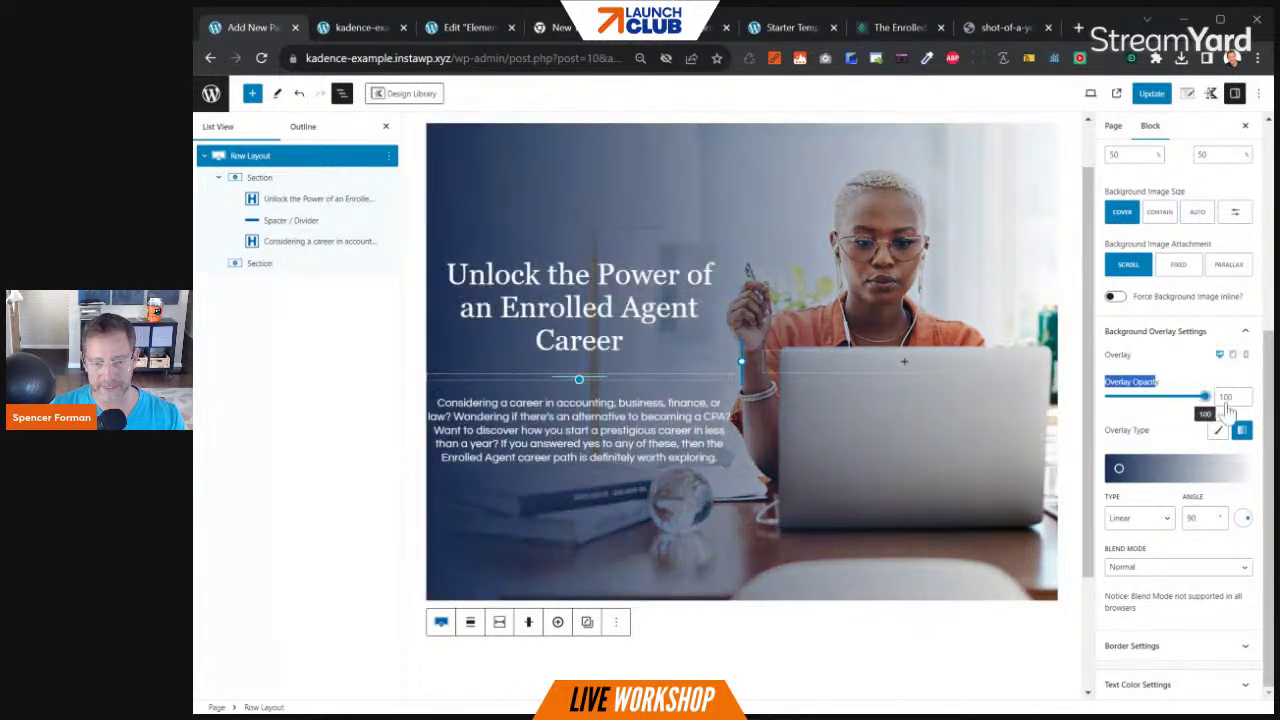
{"action": "mouse_move", "coordinate": [1145, 470]}
{"action": "left_mouse_down"}
{"action": "mouse_move", "coordinate": [1120, 472]}
{"action": "mouse_move", "coordinate": [1208, 472]}
{"action": "mouse_move", "coordinate": [1128, 476]}
{"action": "mouse_move", "coordinate": [1169, 480]}
{"action": "mouse_move", "coordinate": [1157, 475]}
{"action": "left_mouse_up"}
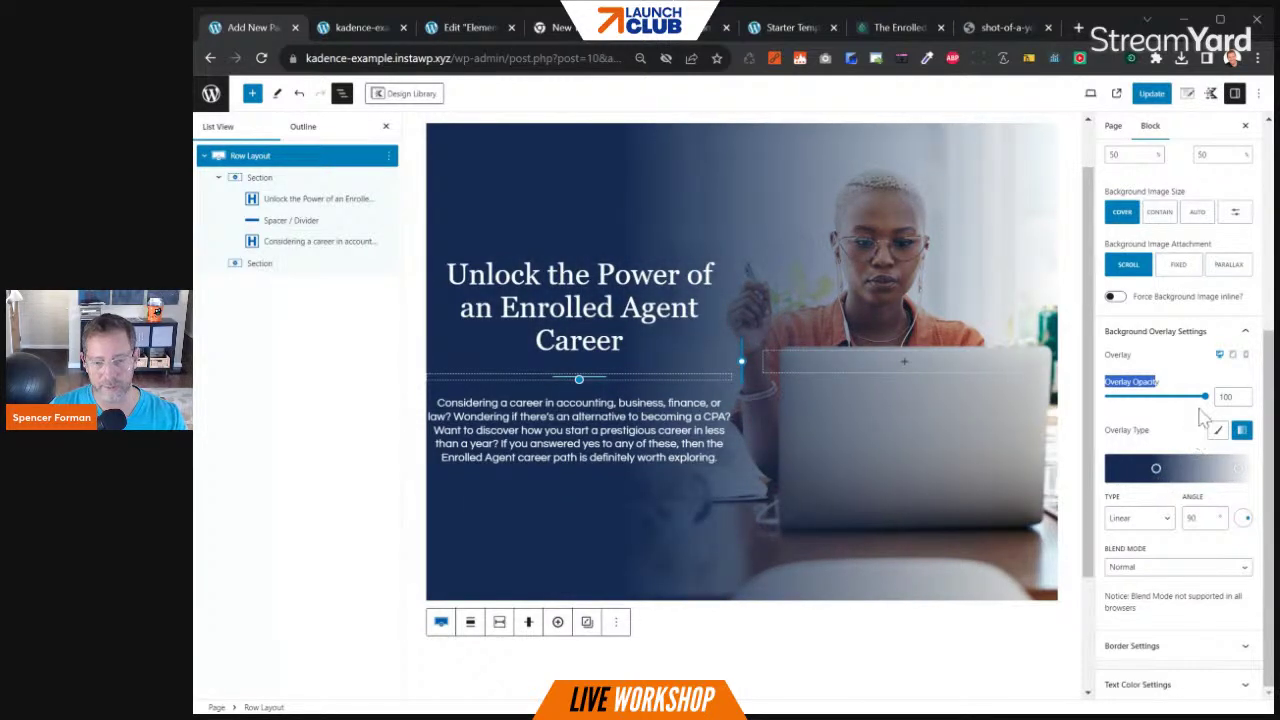
Set the row's overlay opacity to 89 and update the page
{"action": "mouse_move", "coordinate": [1208, 400]}
{"action": "left_mouse_down"}
{"action": "mouse_move", "coordinate": [1192, 412]}
{"action": "mouse_move", "coordinate": [1229, 397]}
{"action": "mouse_move", "coordinate": [1194, 380]}
{"action": "left_mouse_up"}
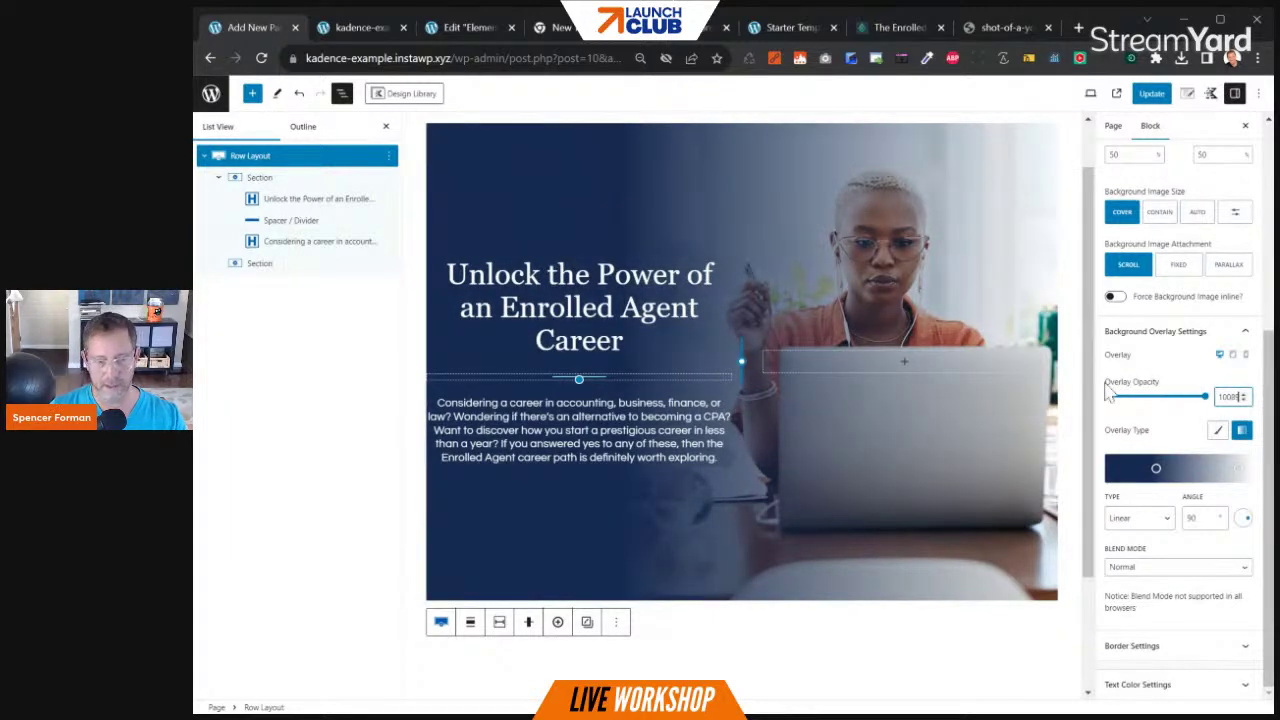
{"action": "key", "text": "BackSpace"}
{"action": "key", "text": "BackSpace"}
{"action": "key", "text": "BackSpace"}
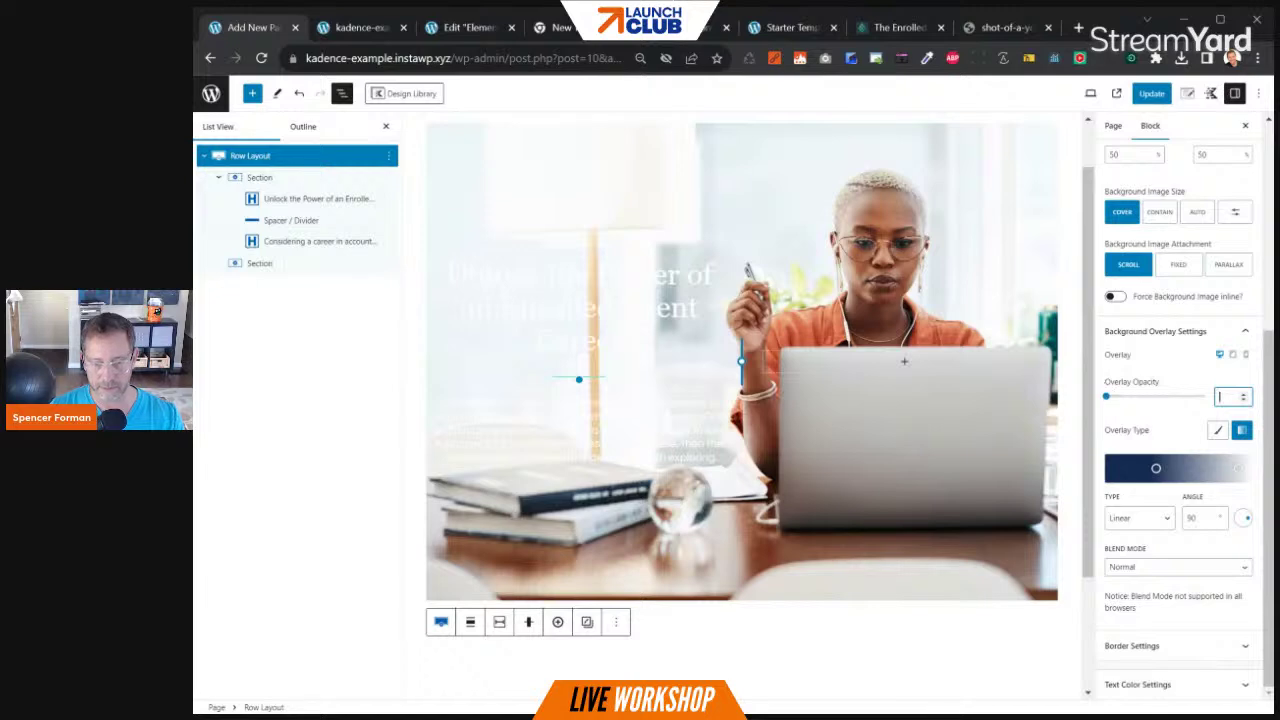
{"action": "type", "text": "89"}
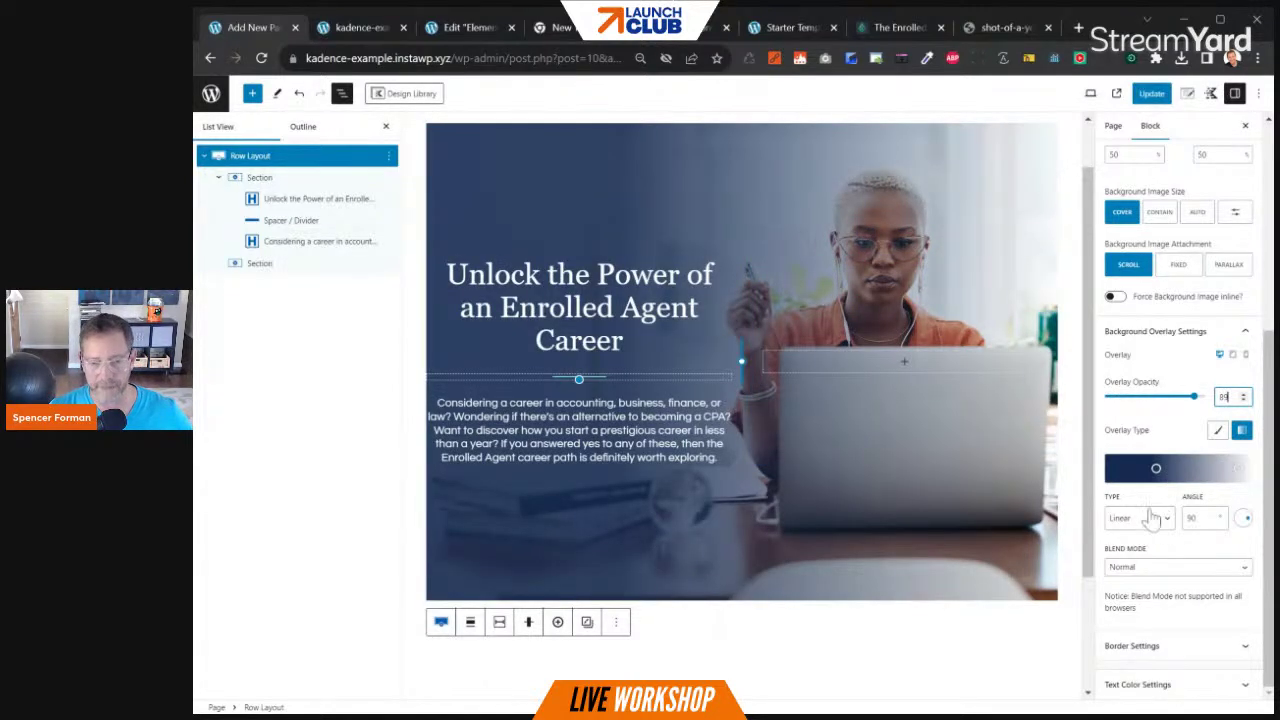
{"action": "left_click", "coordinate": [1151, 93]}
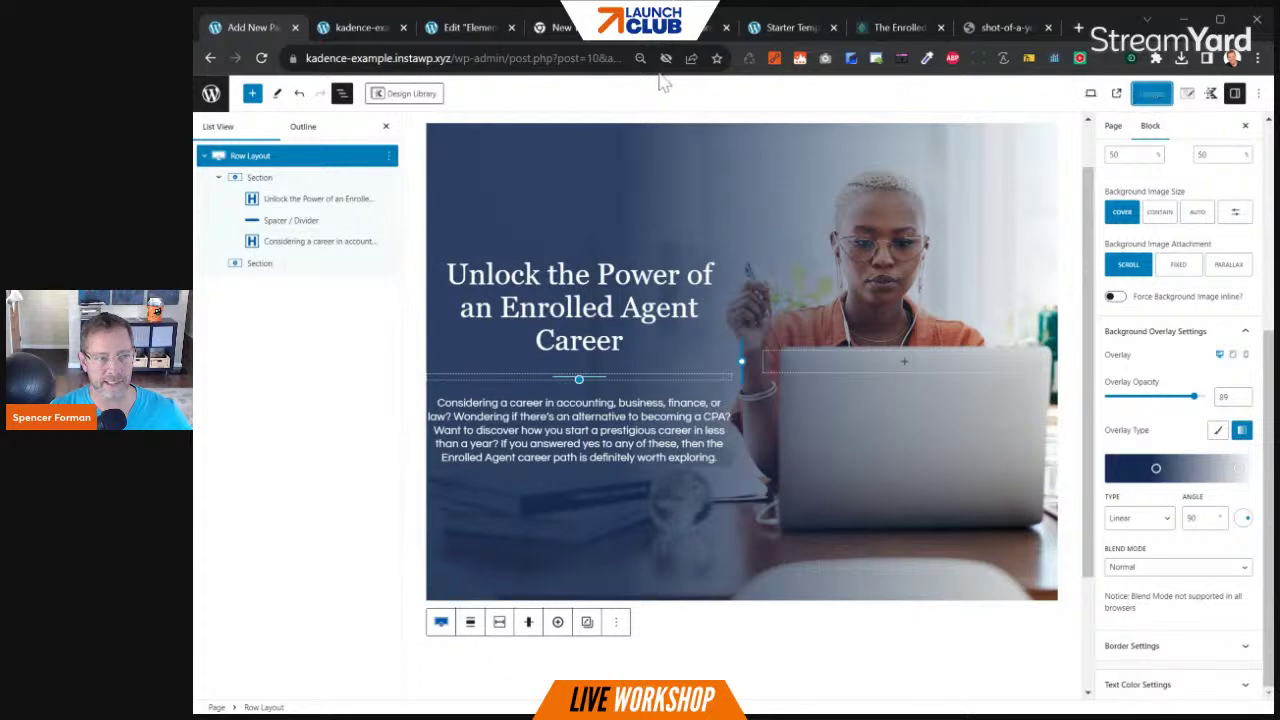
Reload the published Kadence page and compare its hero with the taxley.com original, closing the developer tools there
{"action": "left_click", "coordinate": [446, 28]}
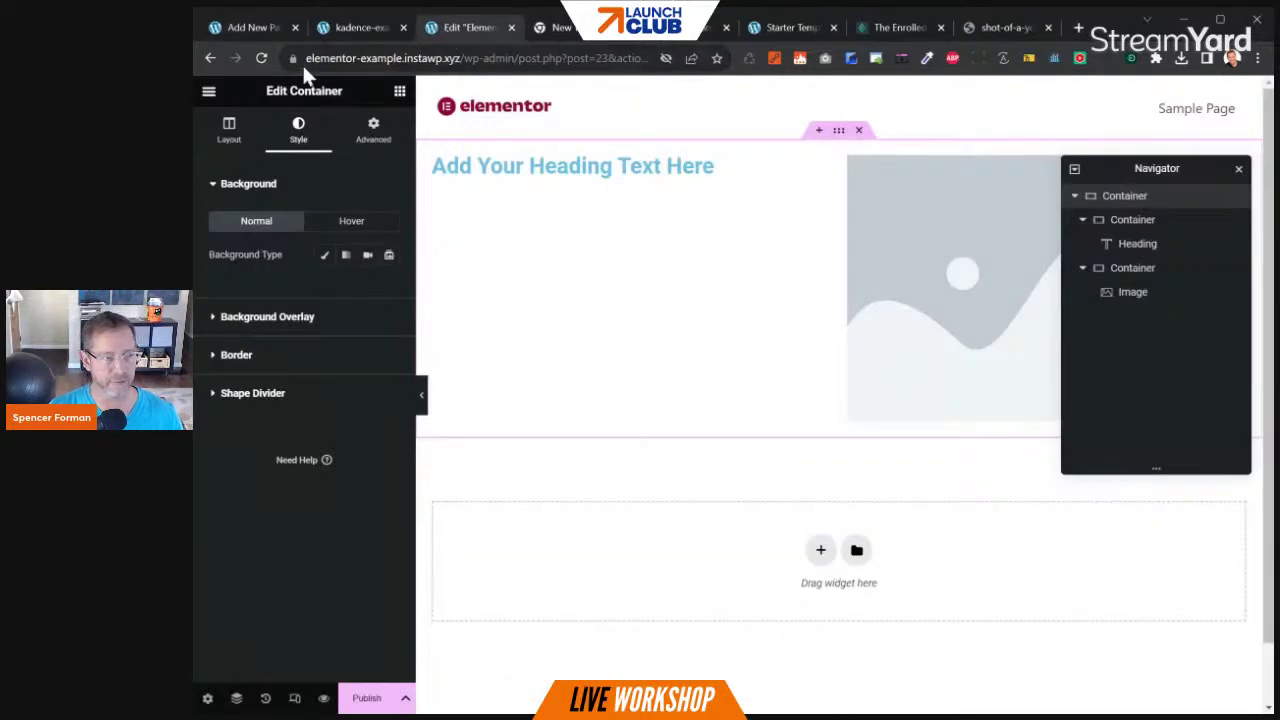
{"action": "left_click", "coordinate": [348, 30]}
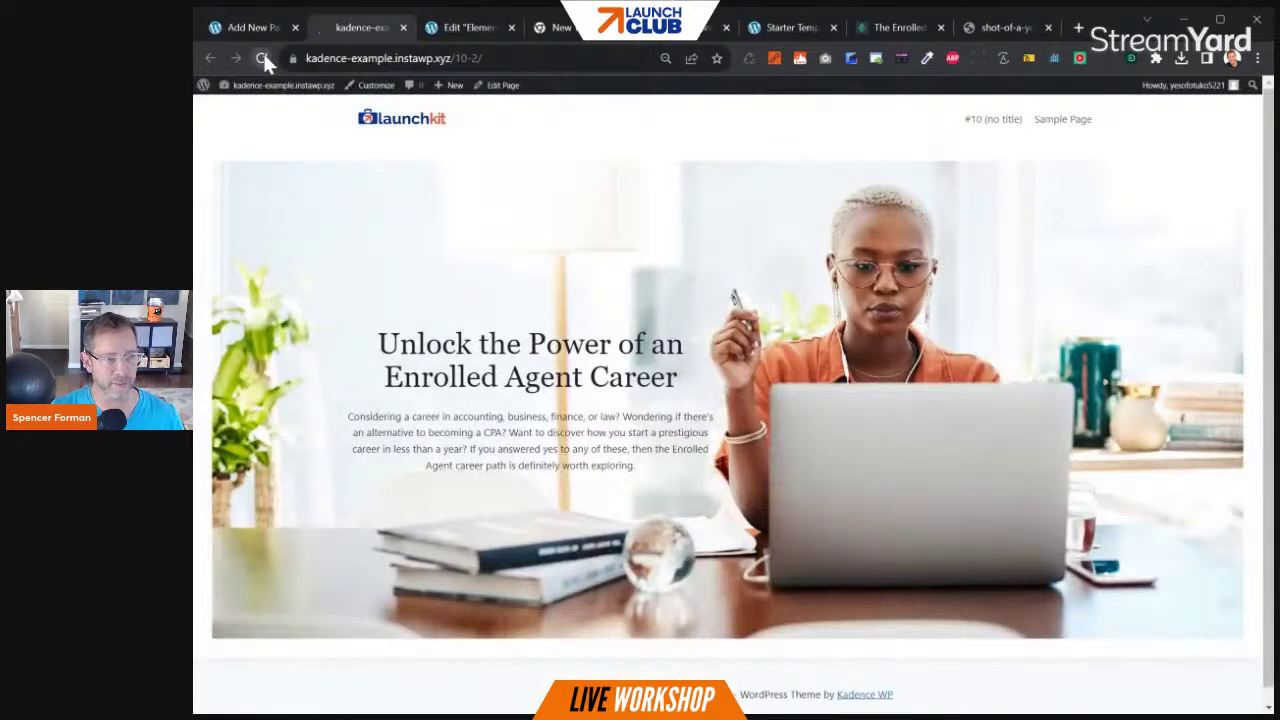
{"action": "left_click", "coordinate": [262, 54]}
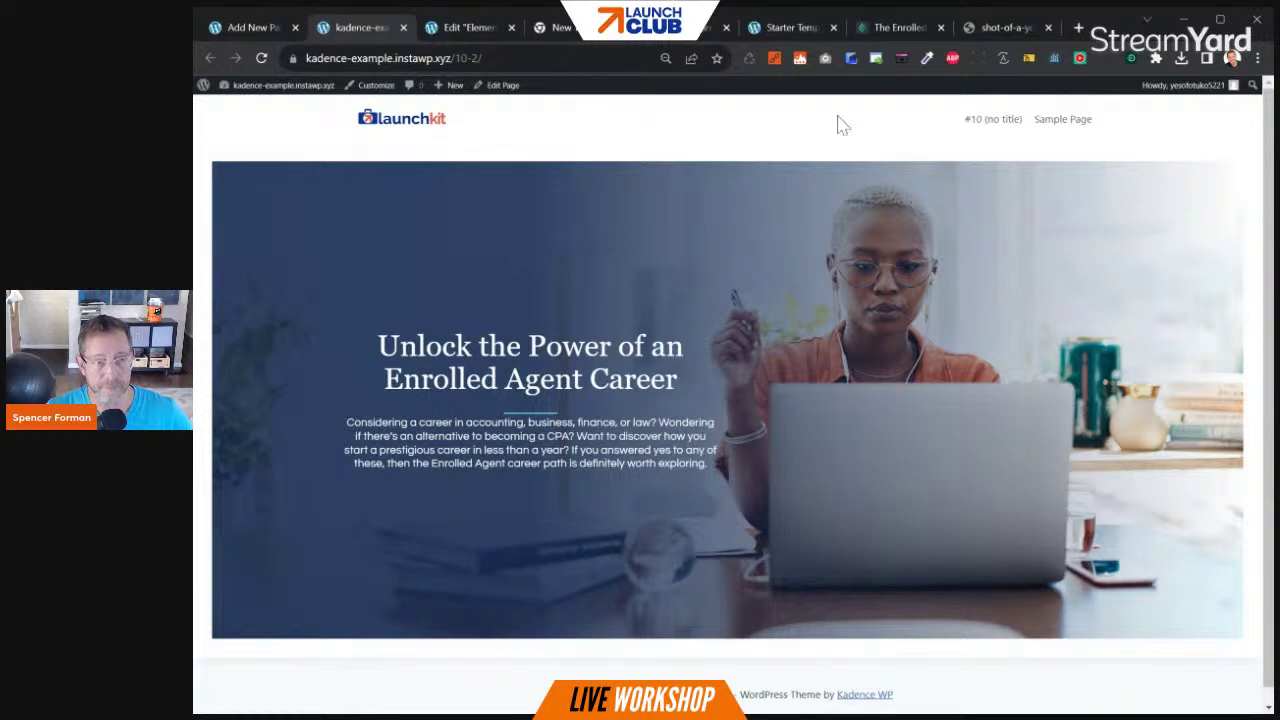
{"action": "left_click", "coordinate": [889, 30]}
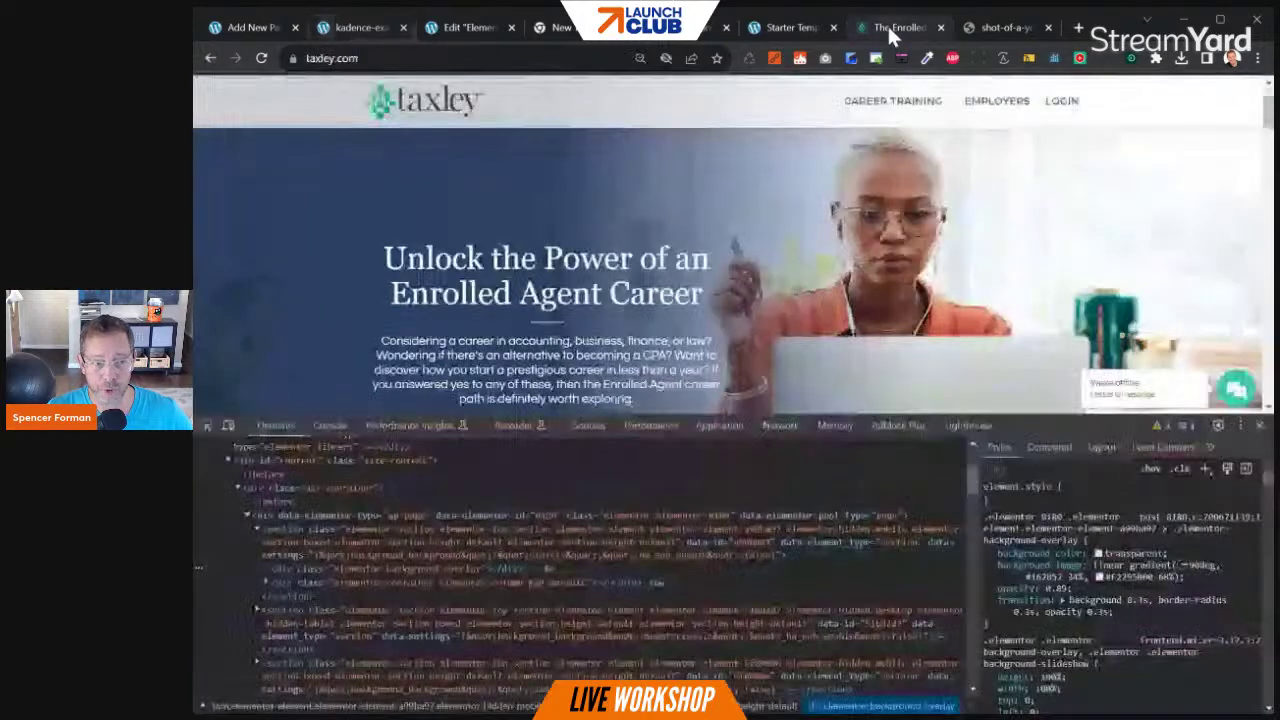
{"action": "left_click", "coordinate": [1259, 425]}
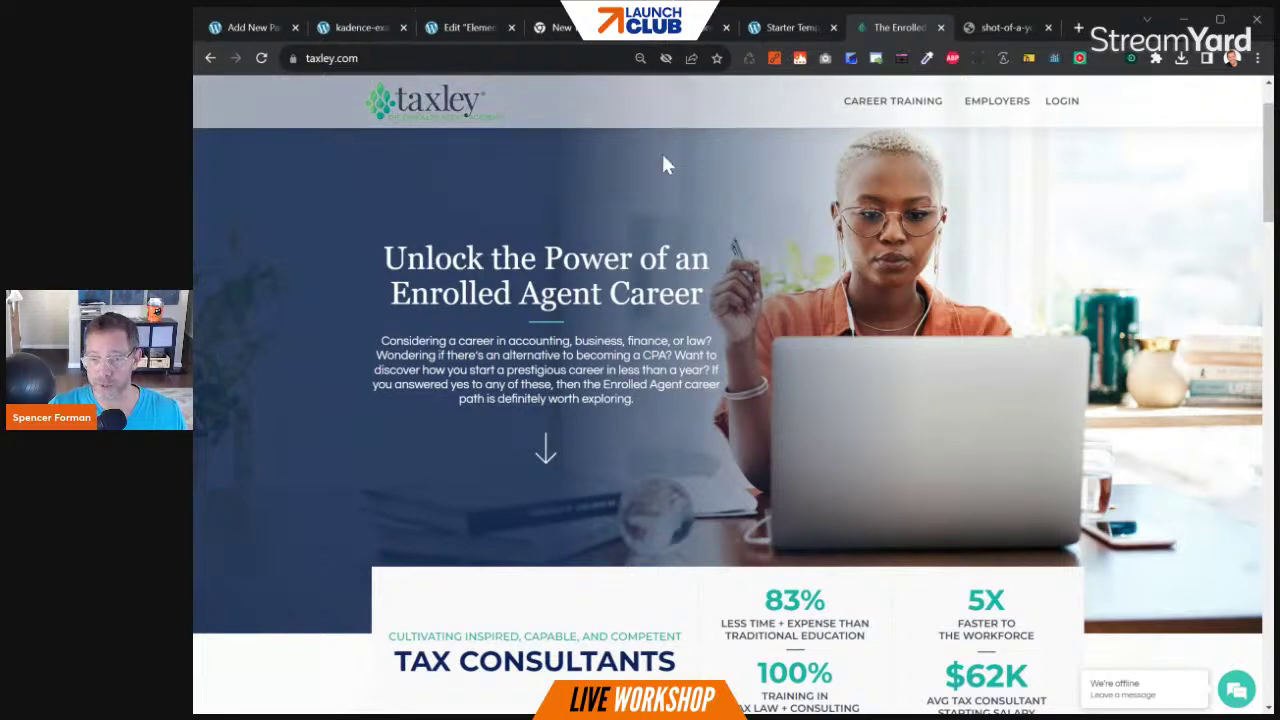
In the Kadence page editor, start a new pattern from the Row Layout and name it "My Above Fold CTA"
{"action": "left_click", "coordinate": [253, 30]}
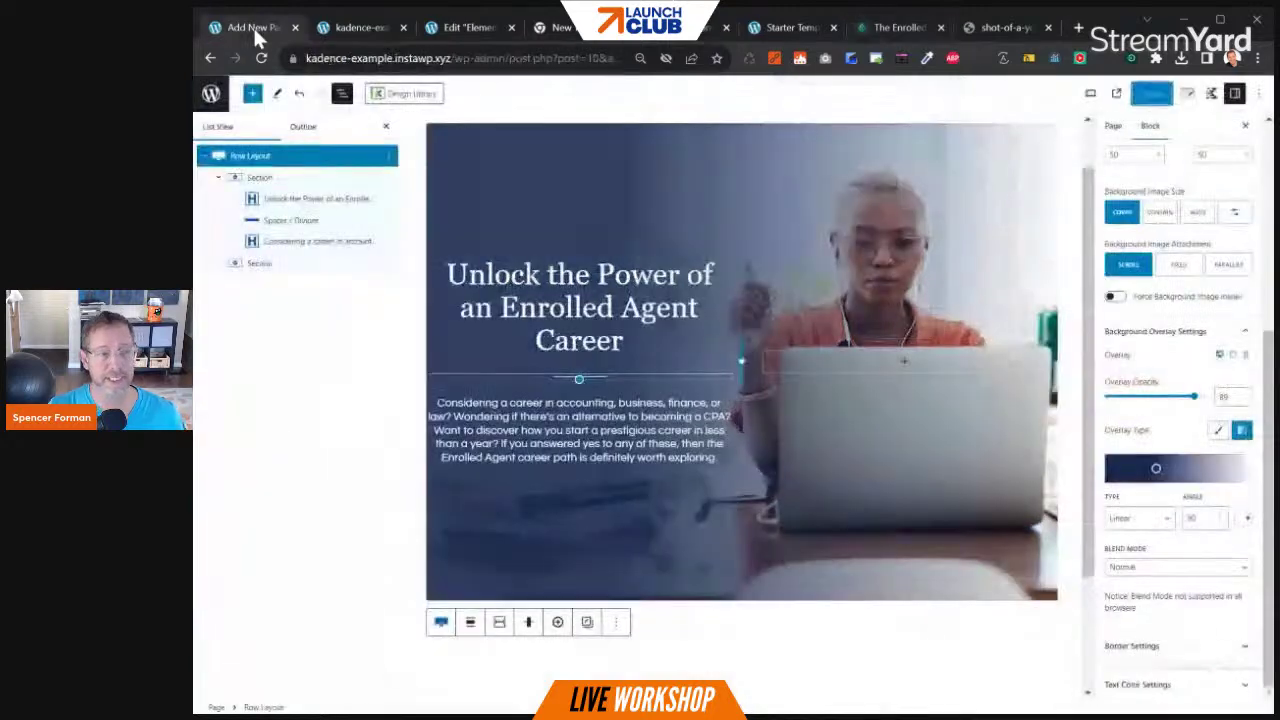
{"action": "left_click", "coordinate": [205, 157]}
{"action": "left_click", "coordinate": [388, 157]}
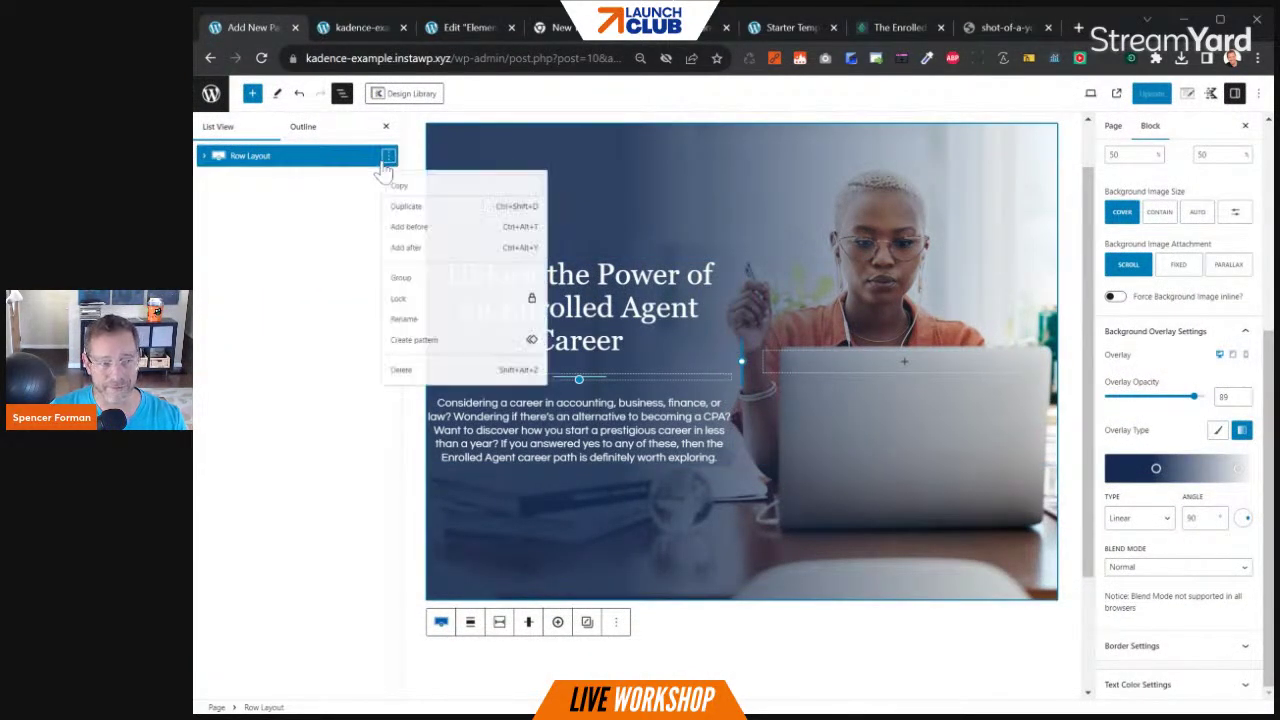
{"action": "left_click", "coordinate": [453, 350]}
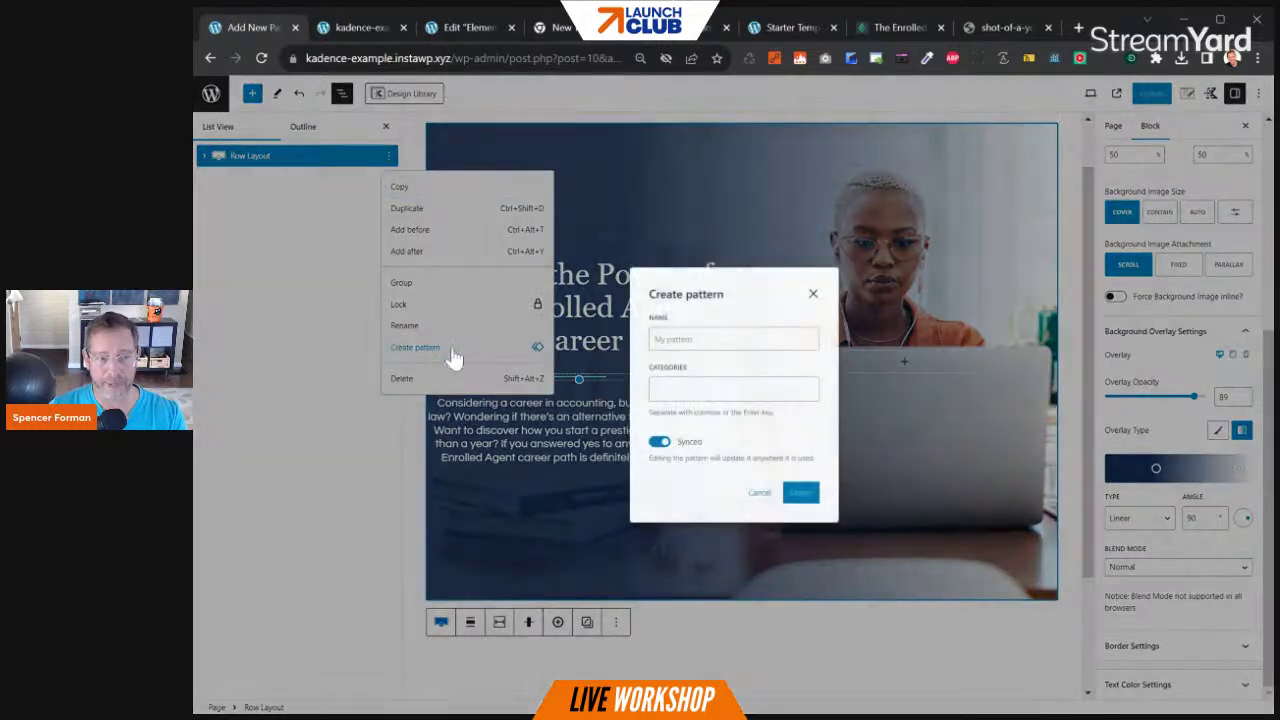
{"action": "type", "text": "My Above Fold CTA"}
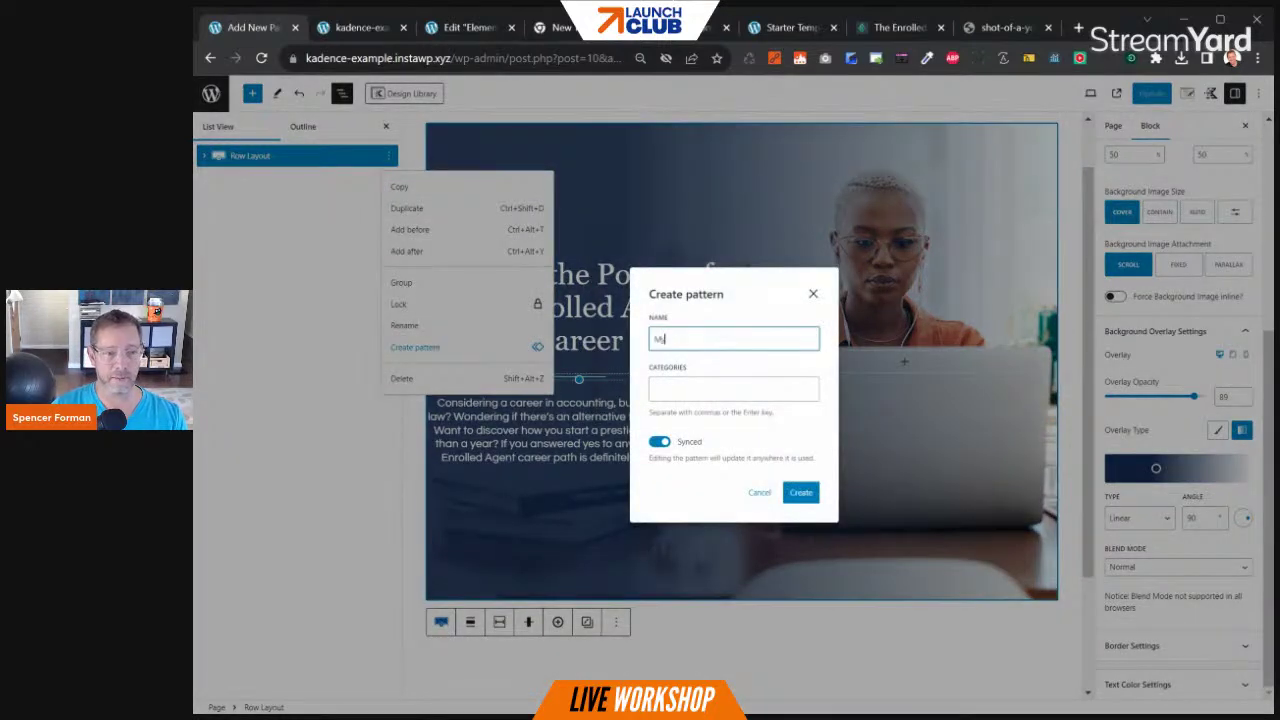
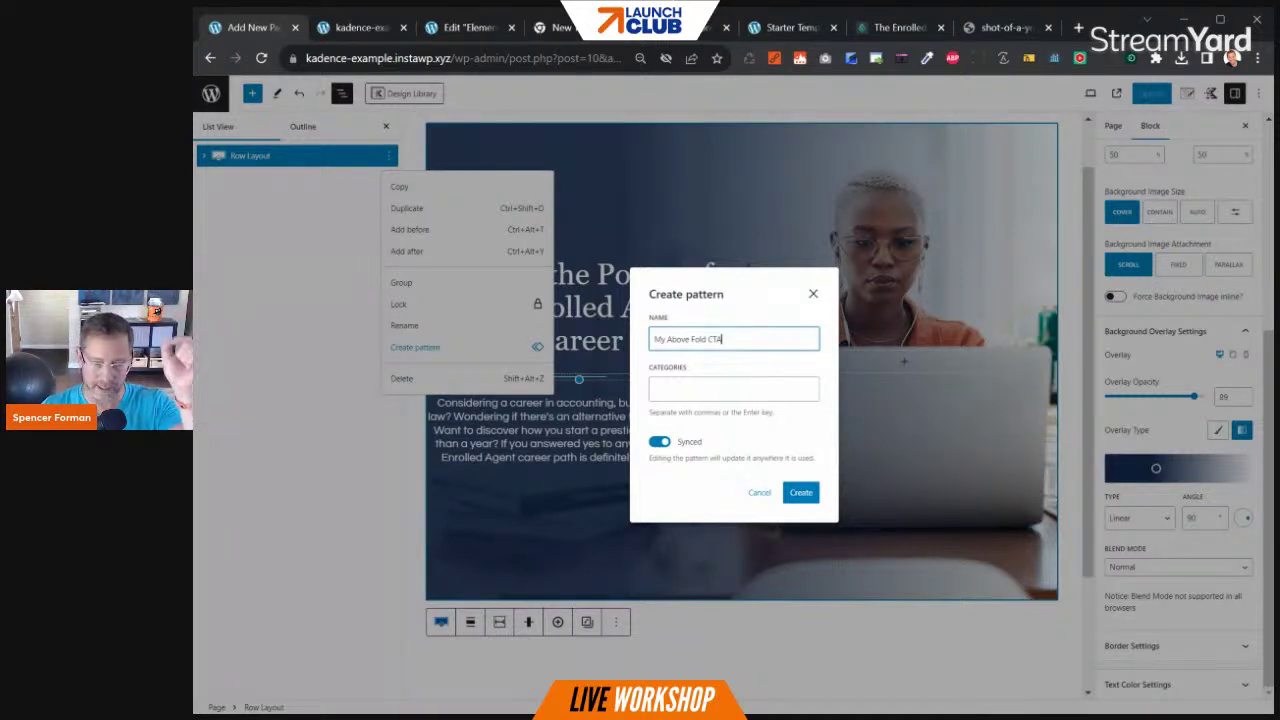
Make the new pattern unsynced, assign it to the Banners category and create it
{"action": "left_click", "coordinate": [660, 445]}
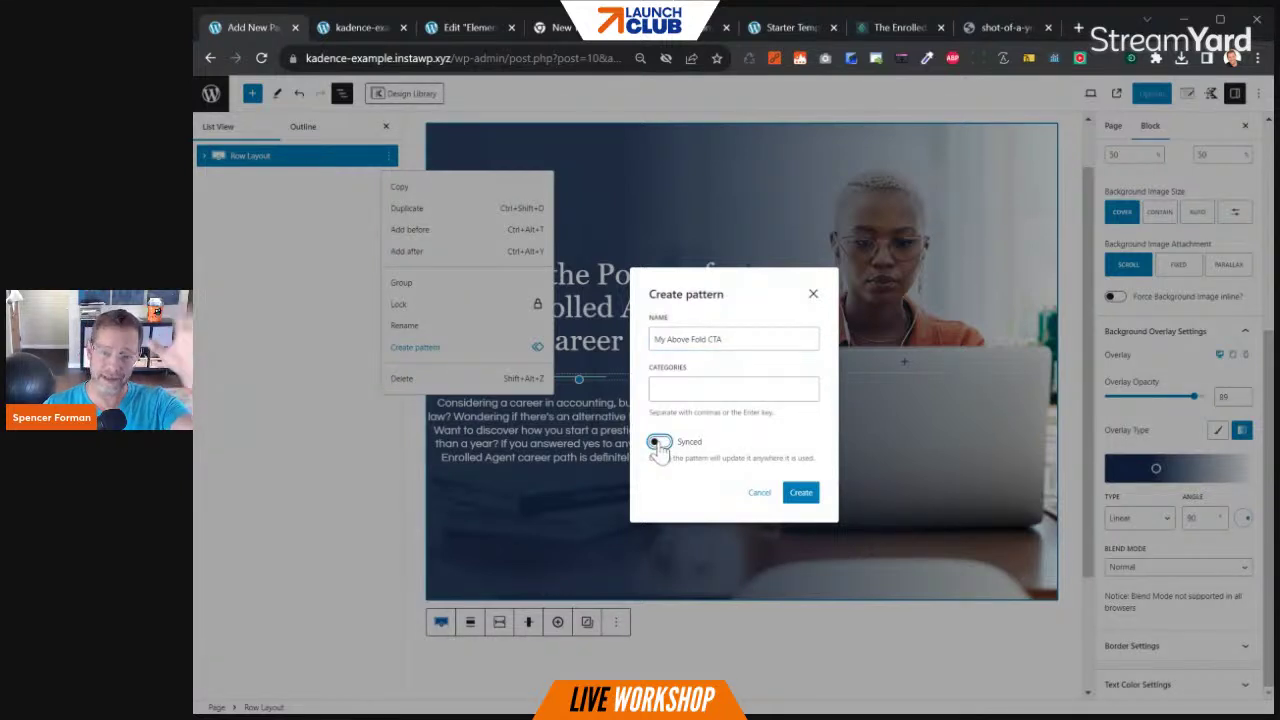
{"action": "left_click", "coordinate": [690, 392]}
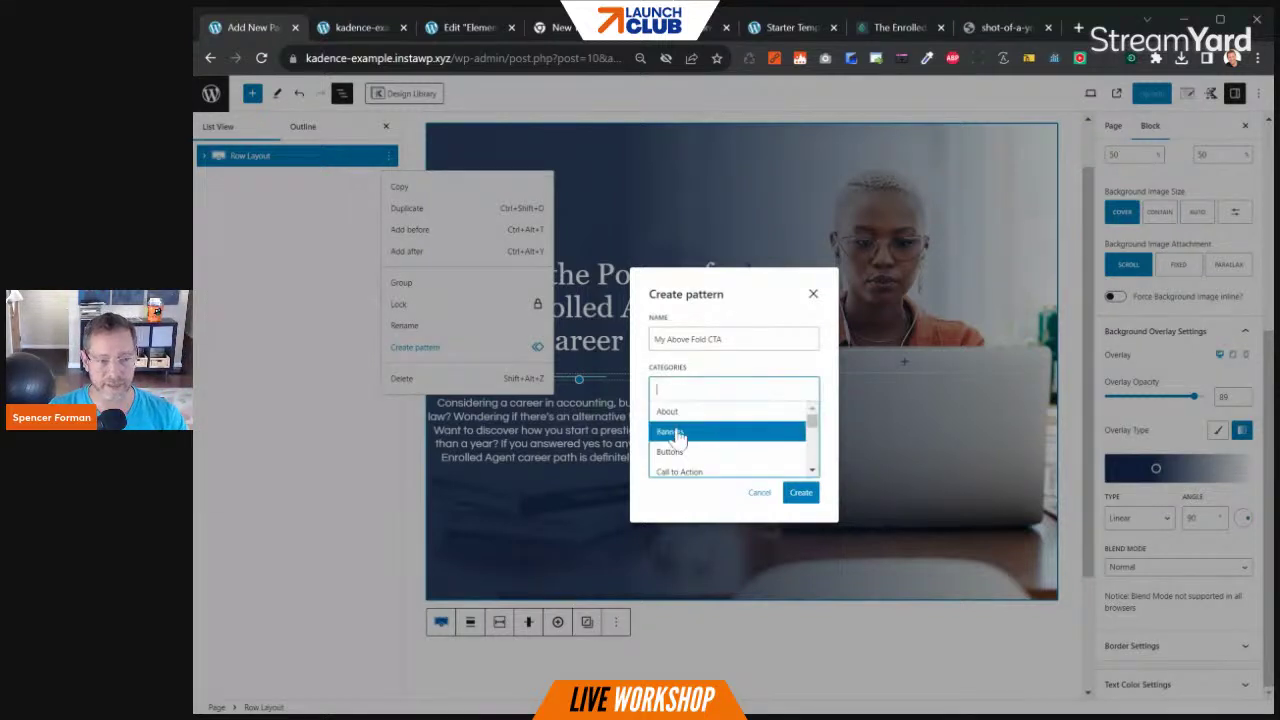
{"action": "left_click", "coordinate": [677, 434]}
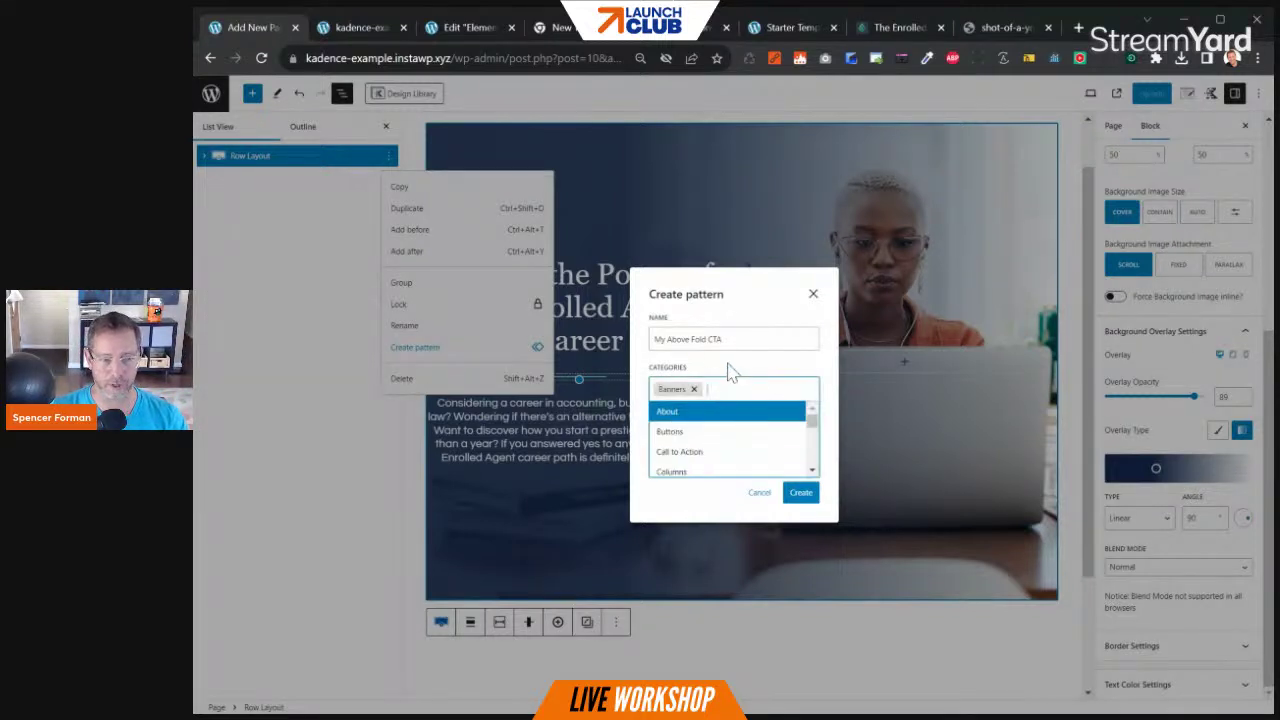
{"action": "left_click", "coordinate": [802, 493]}
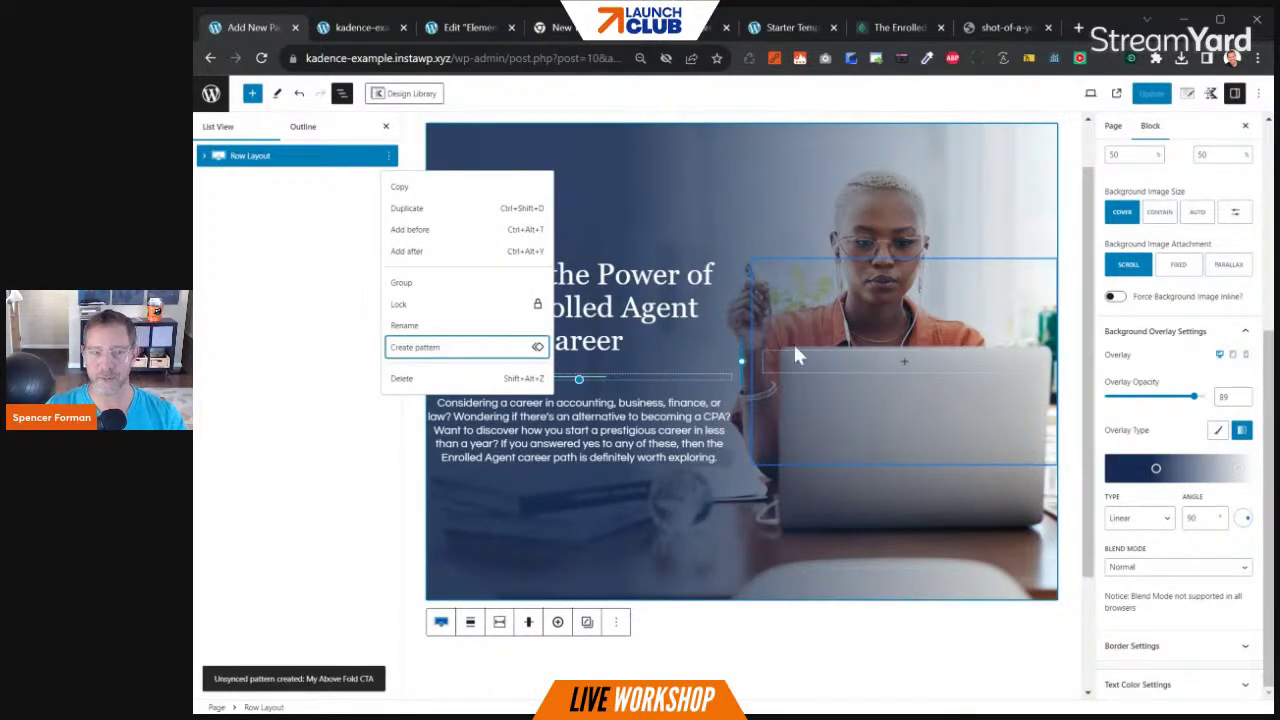
{"action": "left_click", "coordinate": [262, 289]}
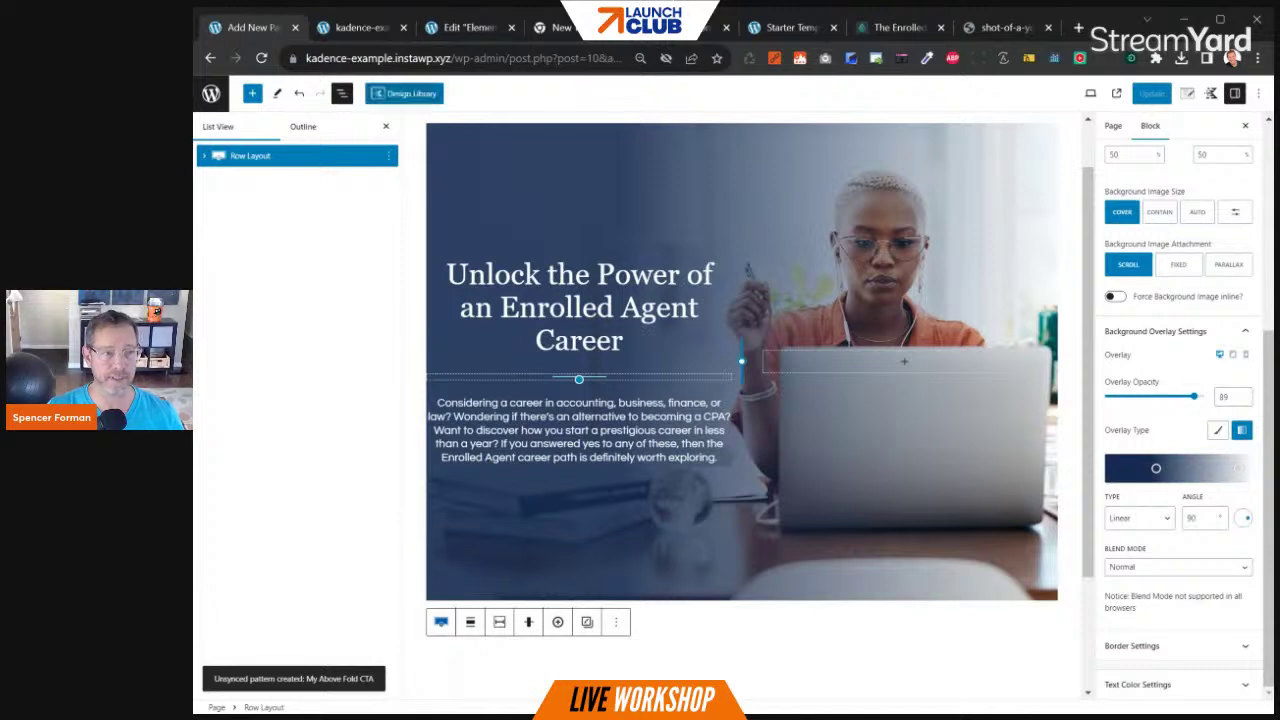
Reload the page editor and add an empty block after the Row Layout
{"action": "left_click", "coordinate": [262, 59]}
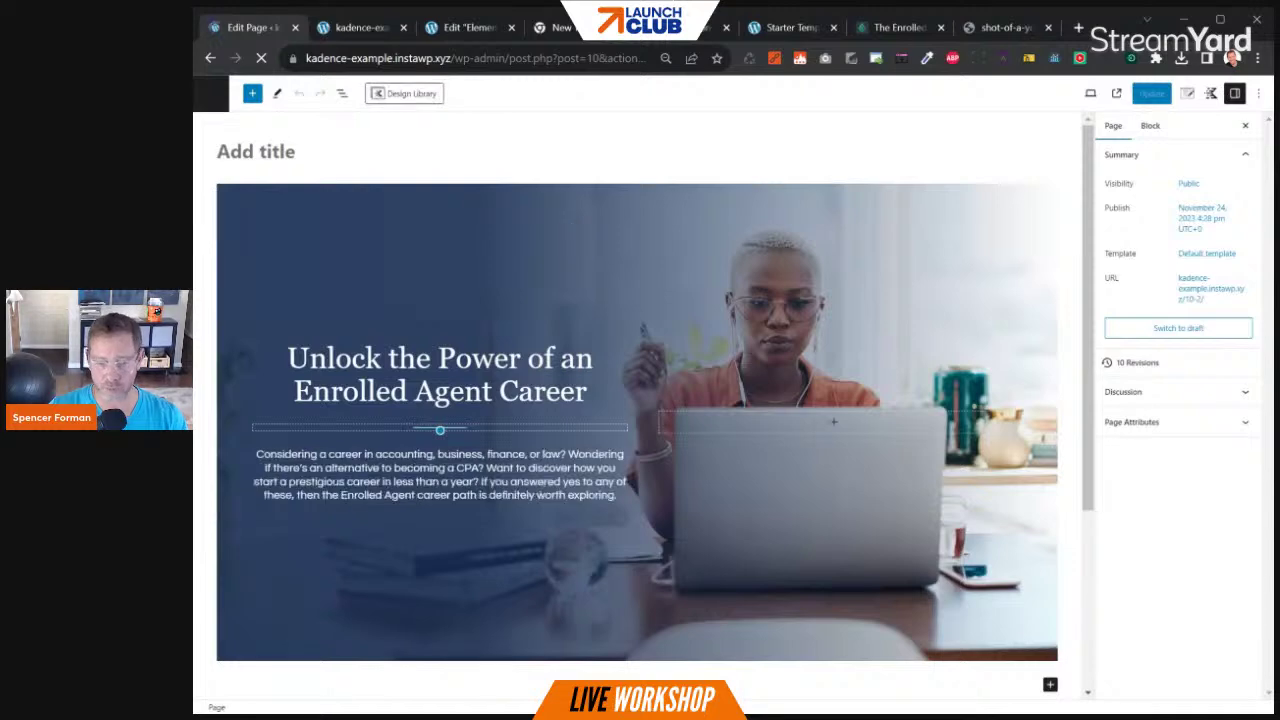
{"action": "left_click", "coordinate": [341, 93]}
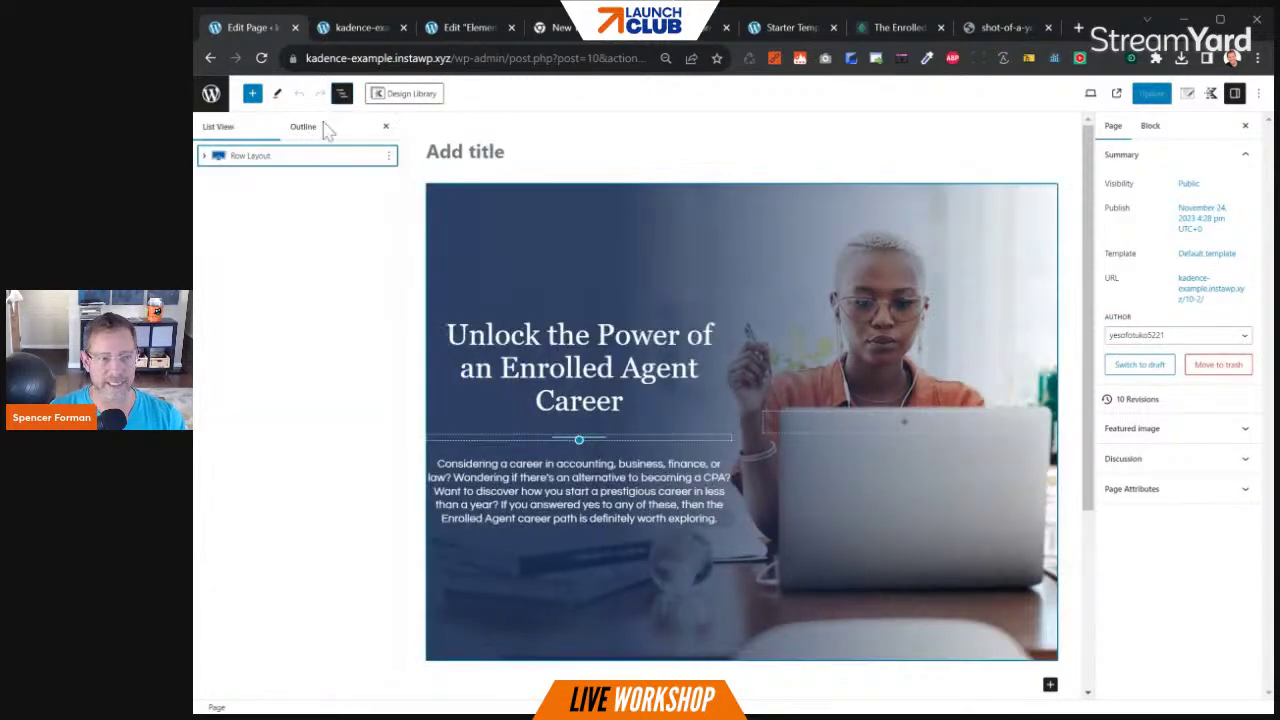
{"action": "left_click", "coordinate": [389, 163]}
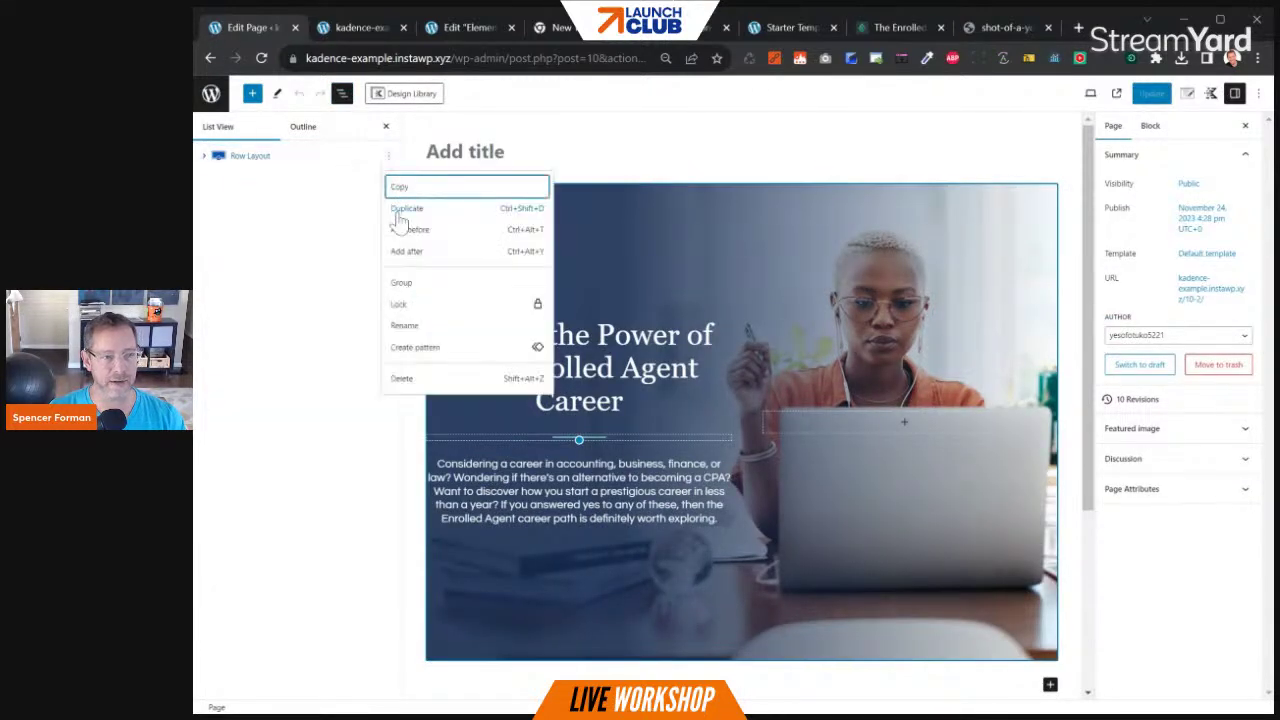
{"action": "left_click", "coordinate": [410, 251]}
{"action": "key", "text": "Escape"}
Insert the saved "My Above Fold CTA" pattern below the existing hero row
{"action": "left_click", "coordinate": [252, 93]}
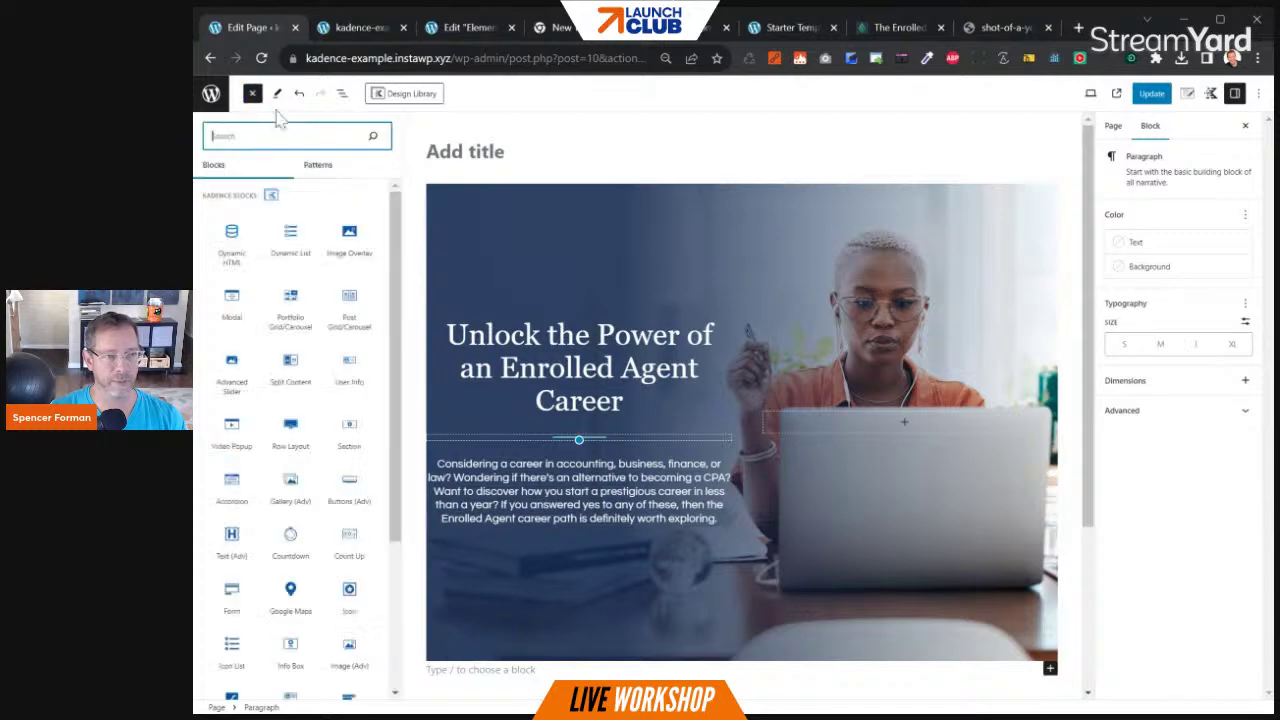
{"action": "left_click", "coordinate": [285, 165]}
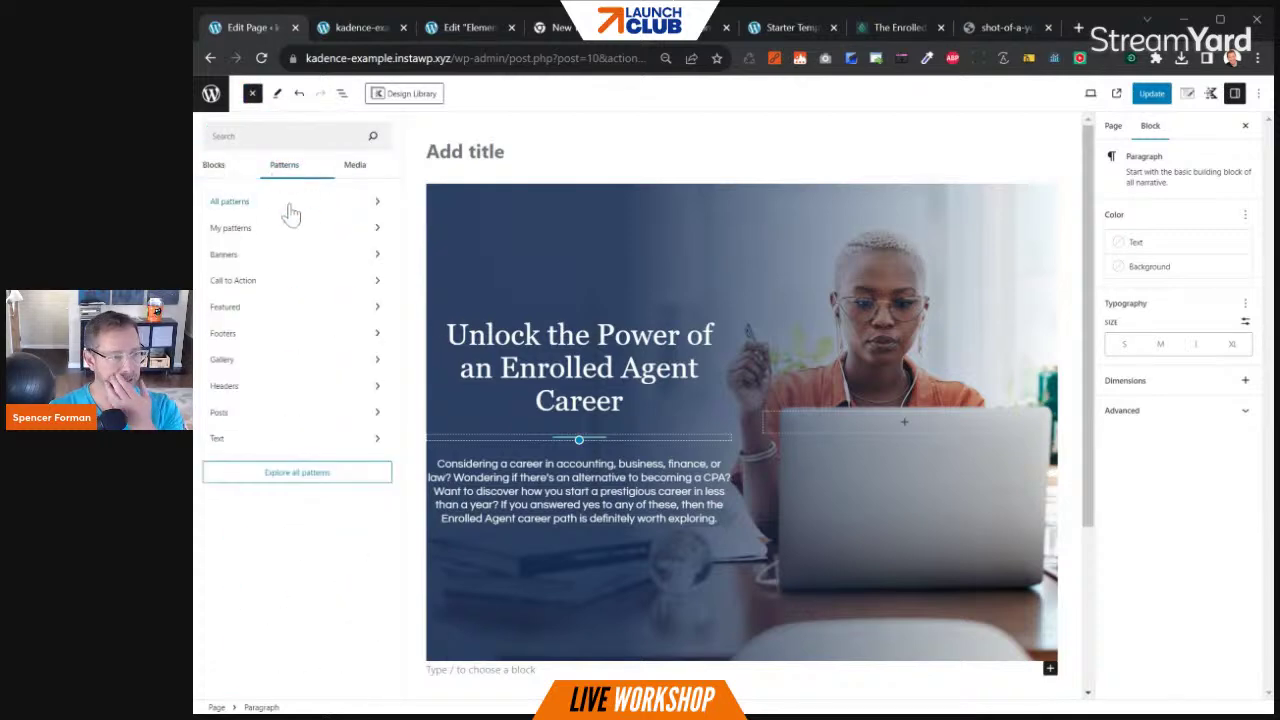
{"action": "left_click", "coordinate": [244, 233]}
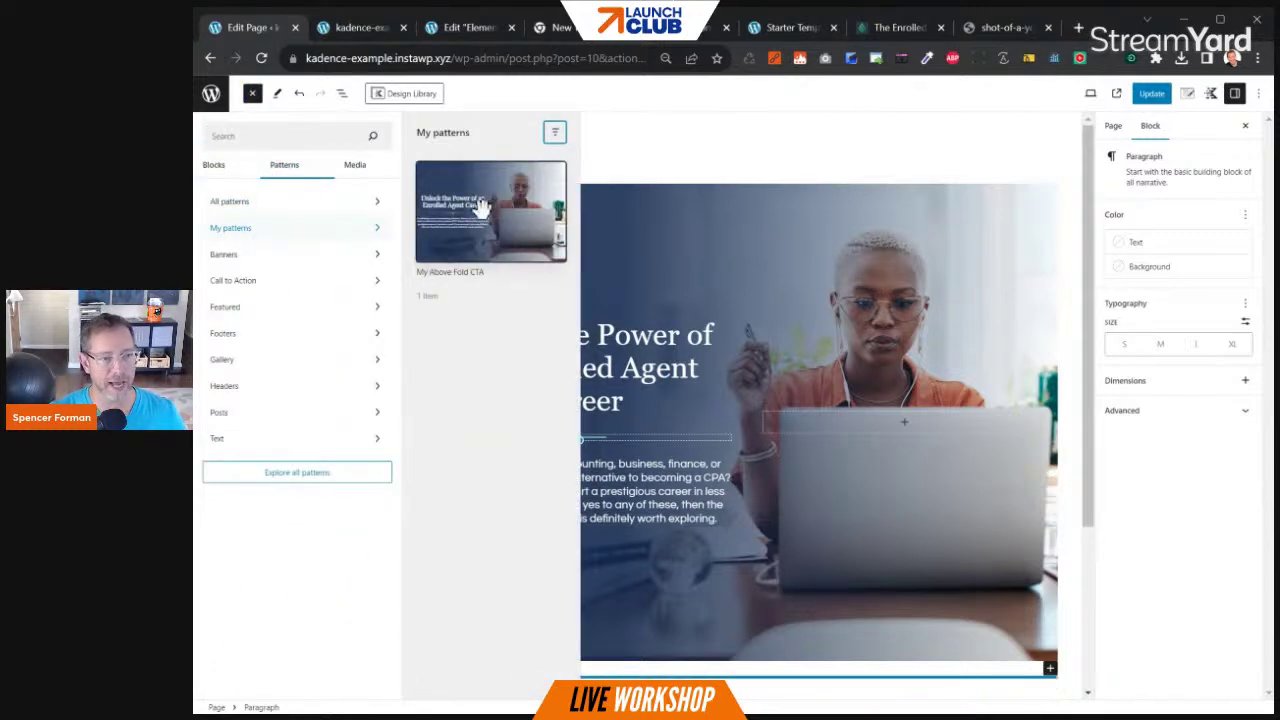
{"action": "left_click", "coordinate": [483, 206]}
{"action": "scroll", "coordinate": [693, 300], "scroll_direction": "down", "scroll_amount": 4}
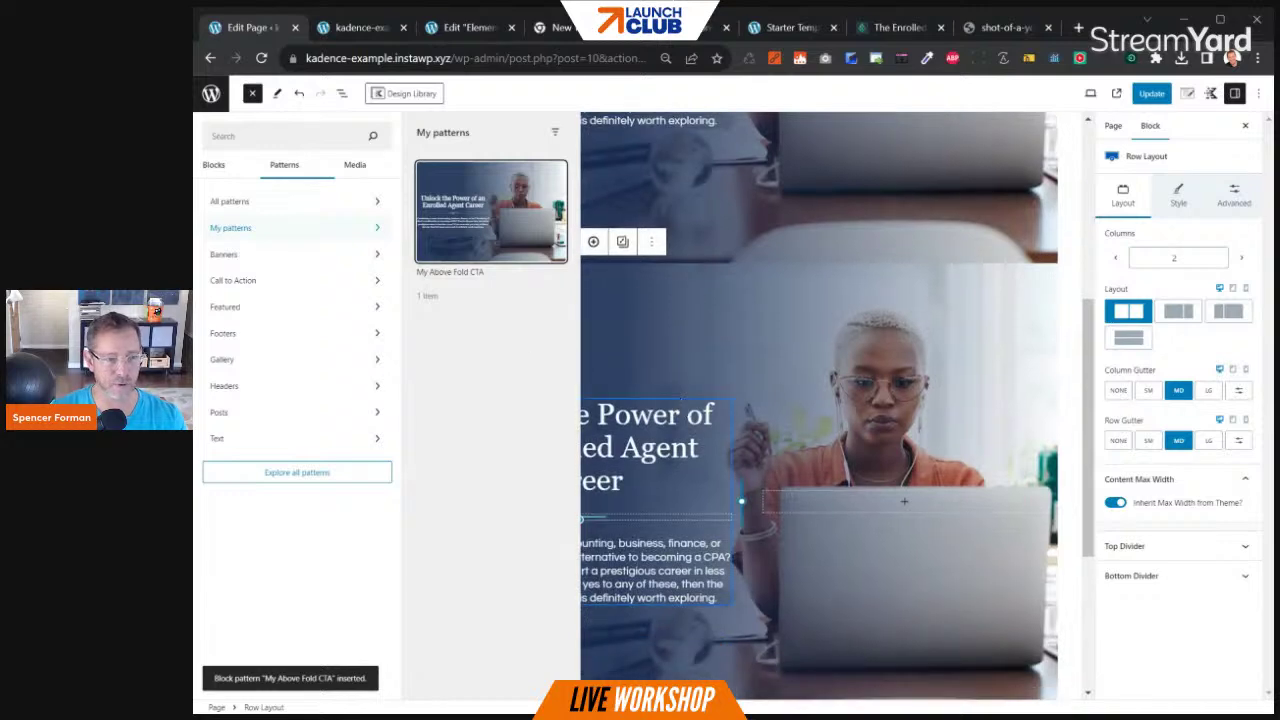
{"action": "left_click", "coordinate": [252, 93]}
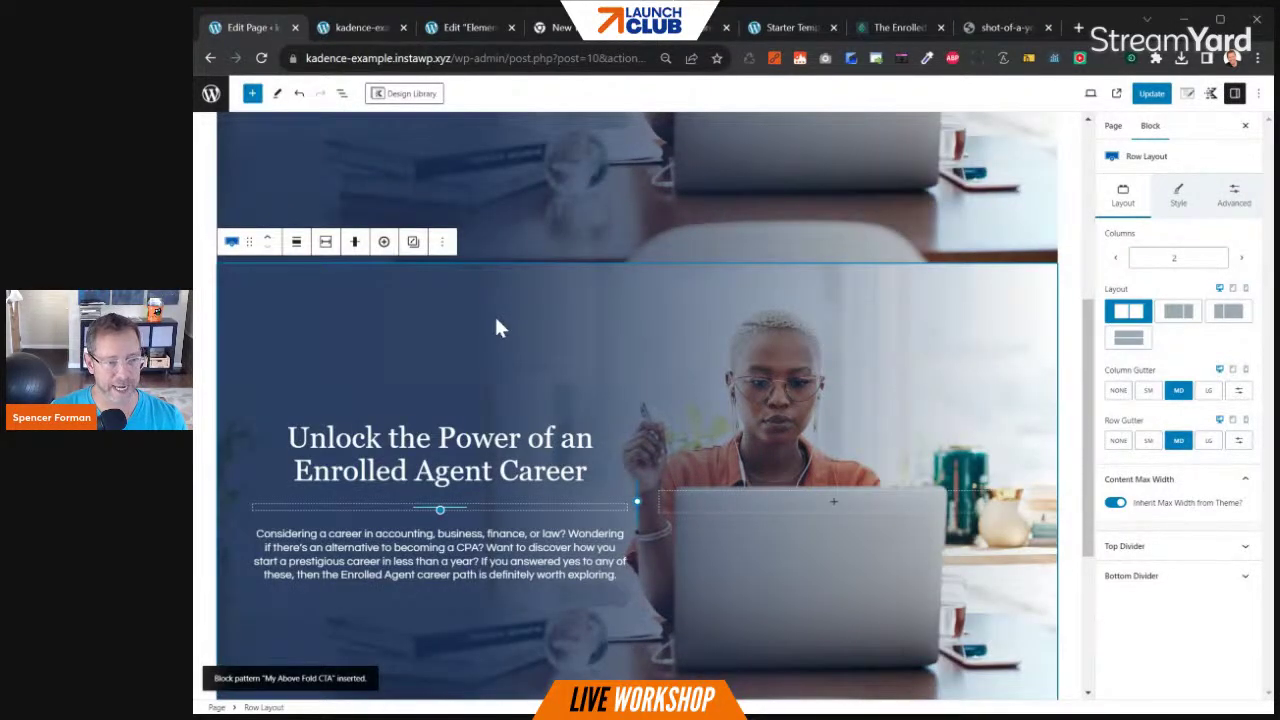
Move the text Section of the second Row Layout into that row's right-hand column
{"action": "left_click", "coordinate": [341, 93]}
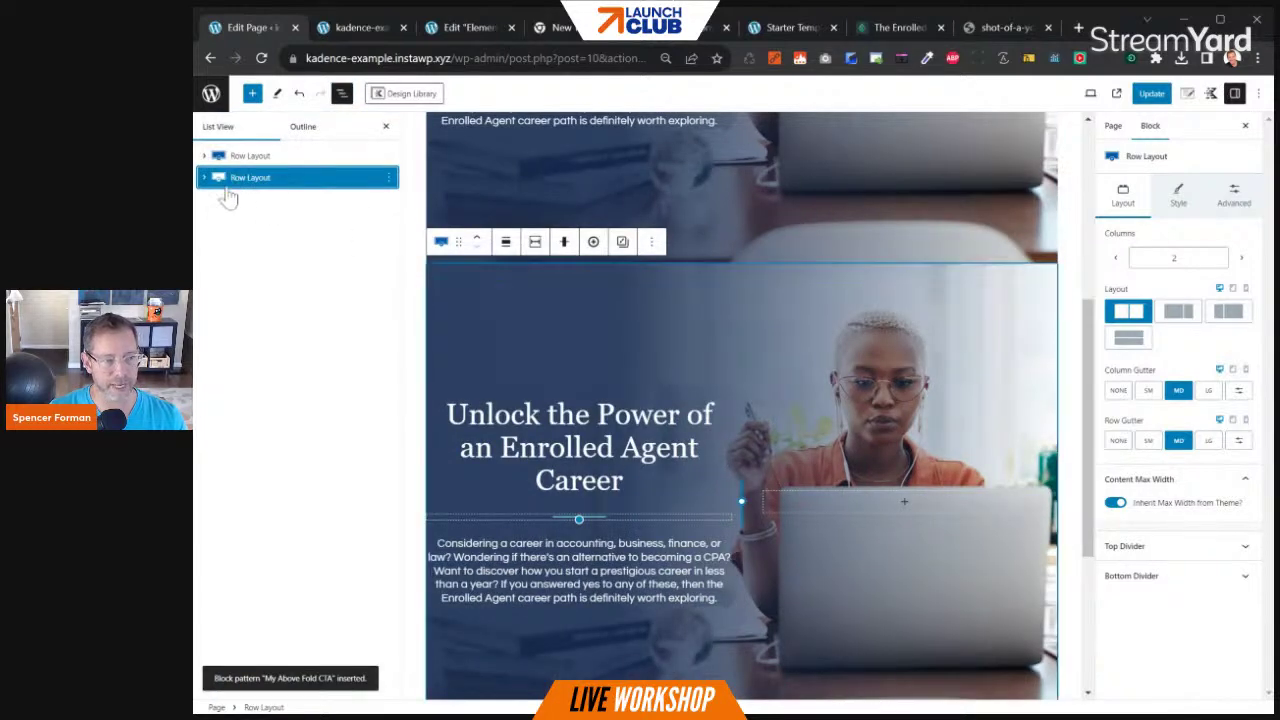
{"action": "left_click", "coordinate": [205, 178]}
{"action": "left_click", "coordinate": [257, 199]}
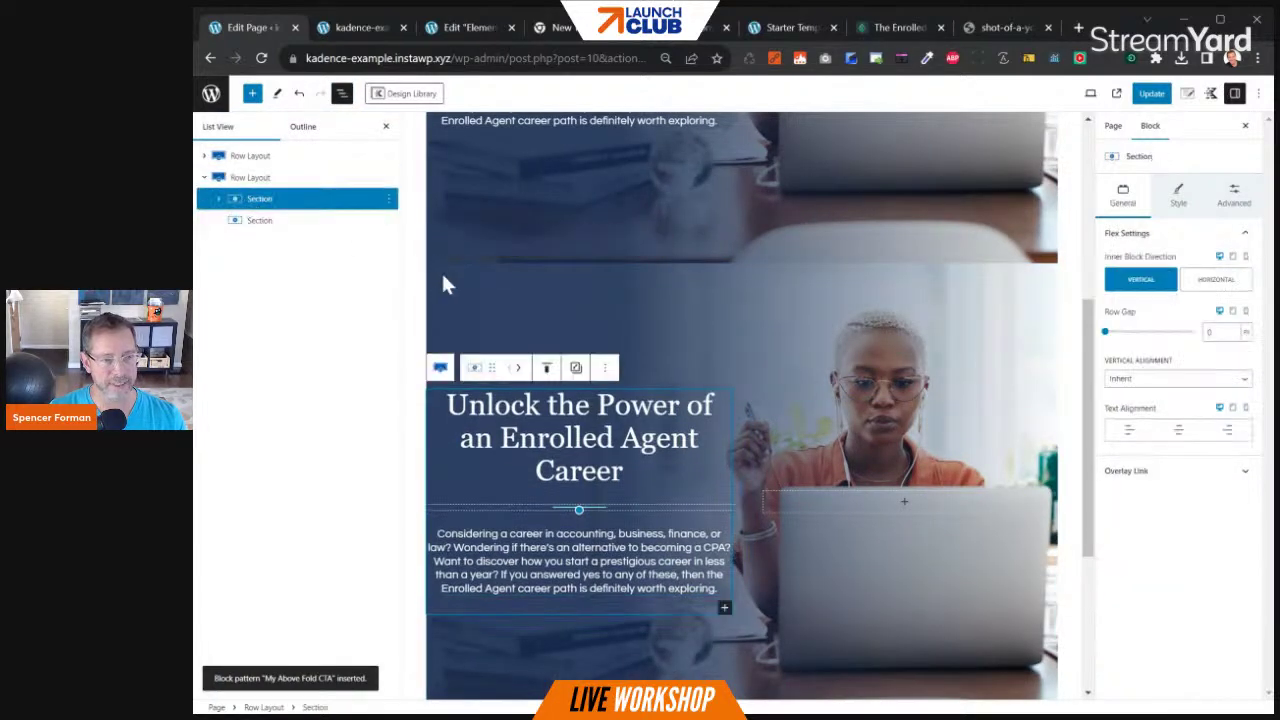
{"action": "left_click", "coordinate": [518, 368]}
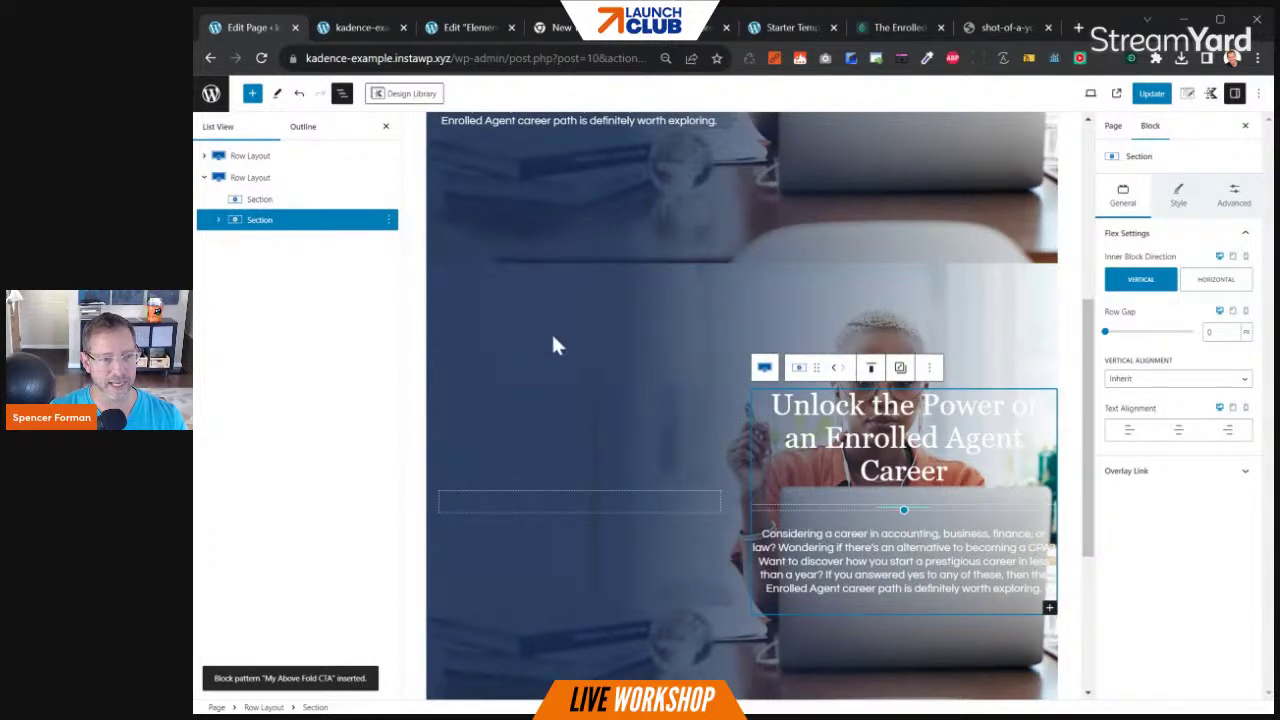
Open the Pexels image source for replacing the second Row Layout's background image
{"action": "left_click", "coordinate": [585, 340]}
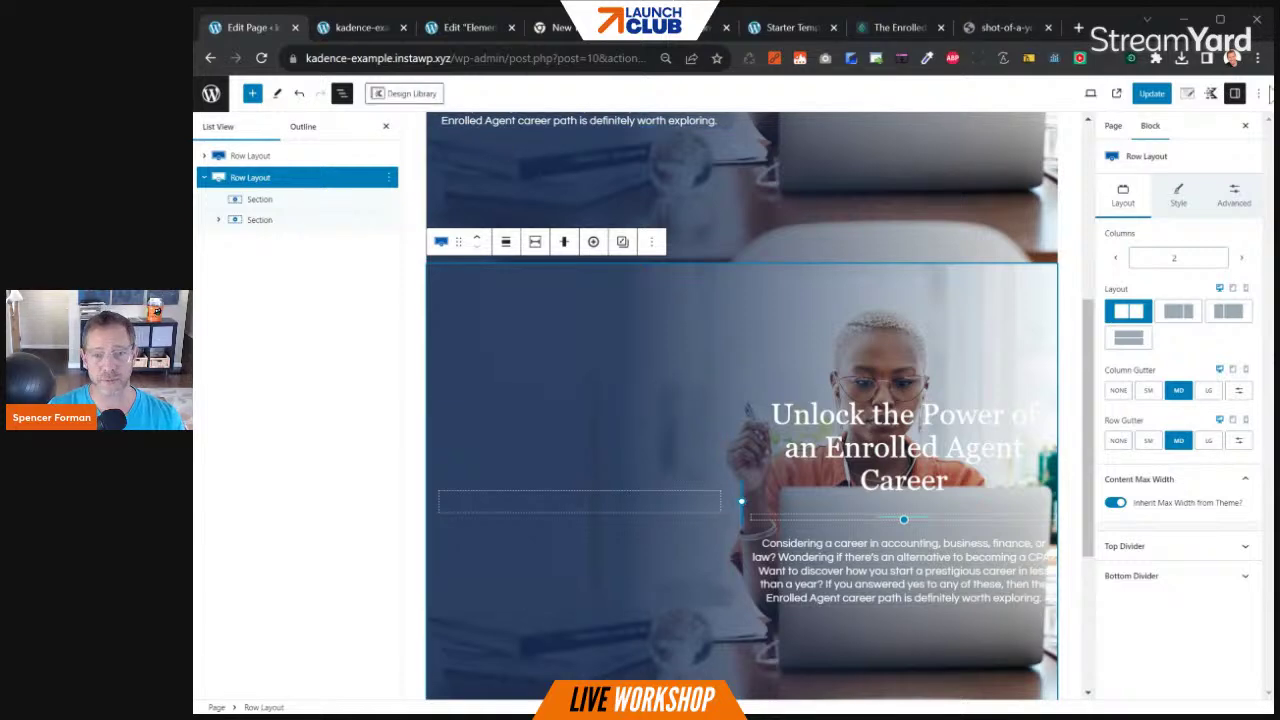
{"action": "left_click", "coordinate": [1178, 196]}
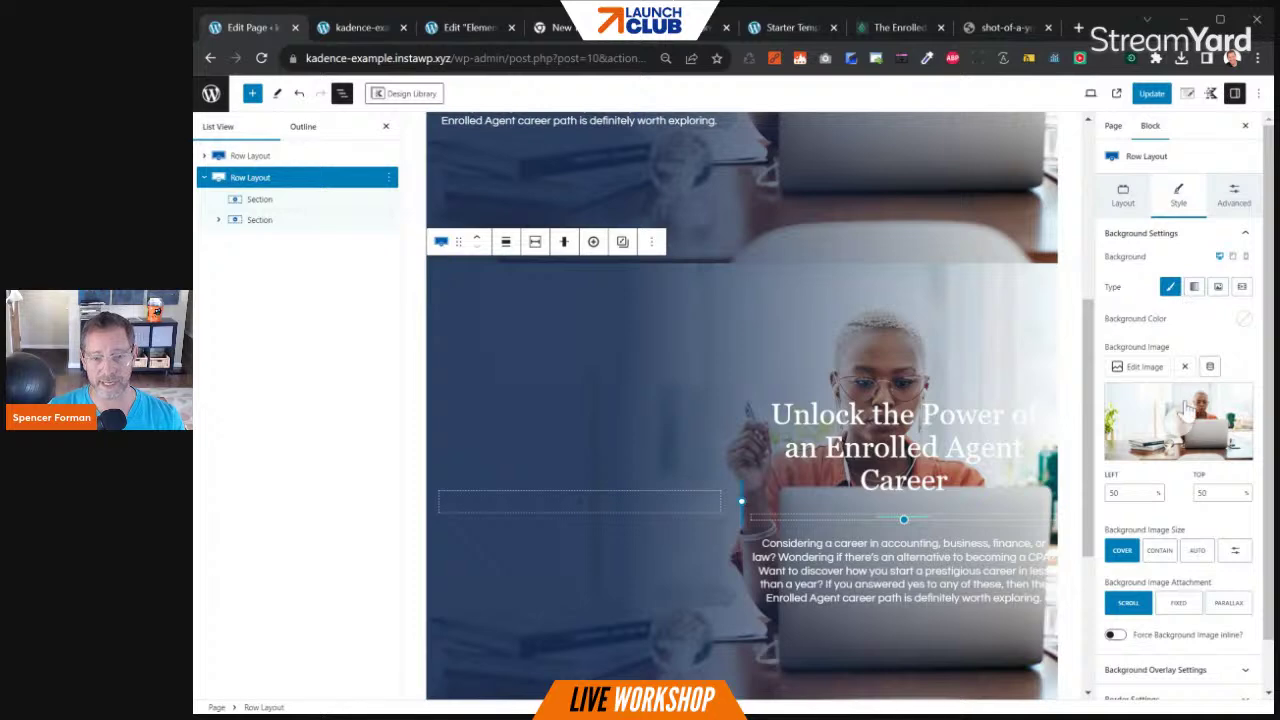
{"action": "left_click", "coordinate": [1148, 376]}
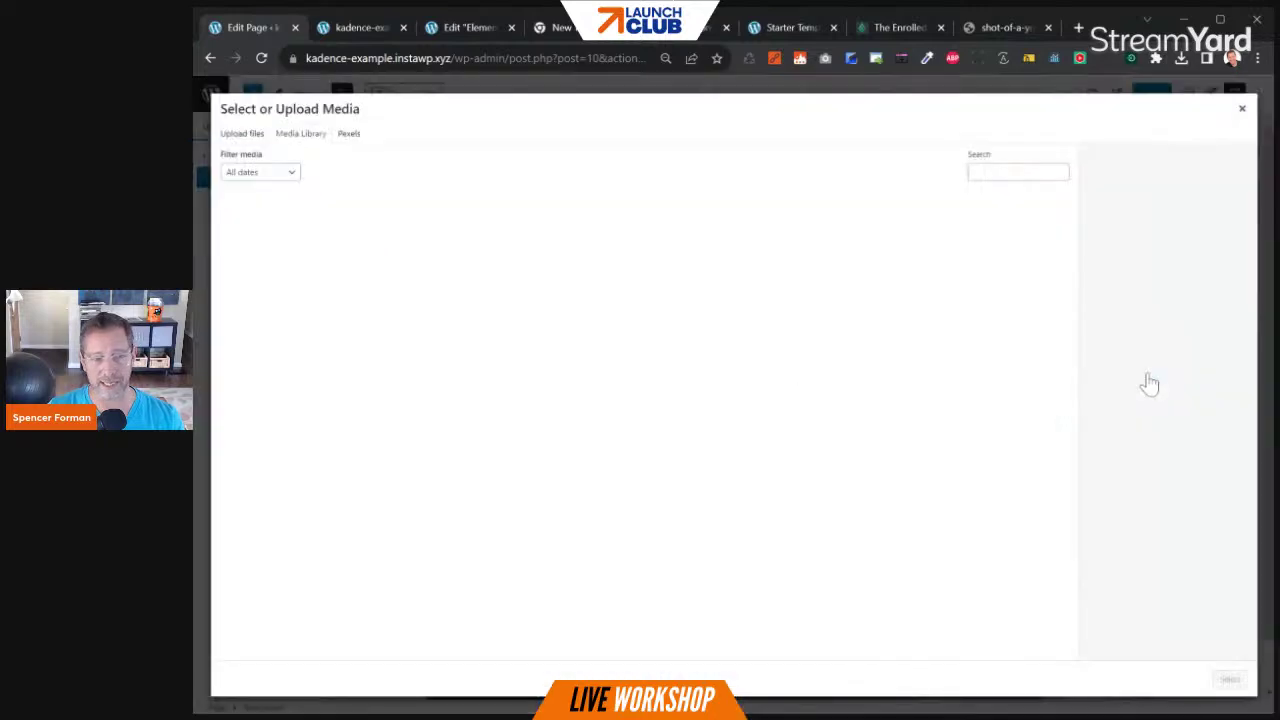
{"action": "left_click", "coordinate": [349, 137]}
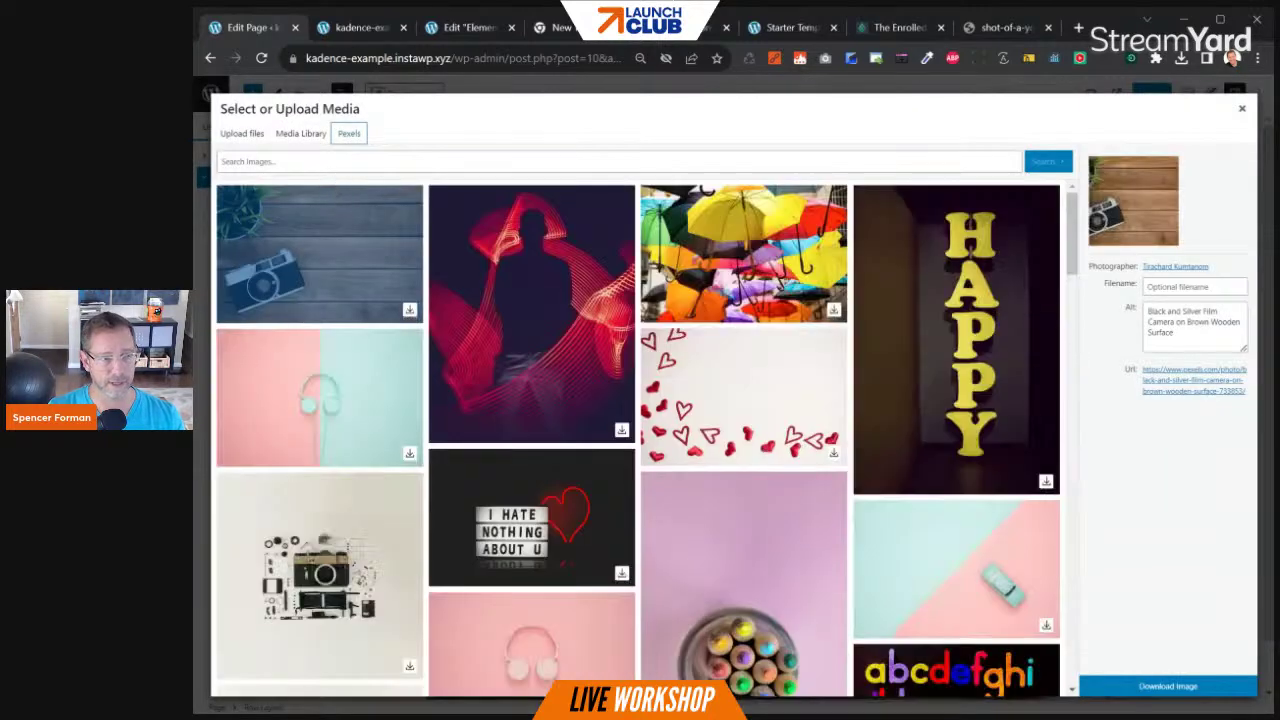
Search Pexels for "happy businessperson" and browse the photos for a suitable background
{"action": "type", "text": "happy"}
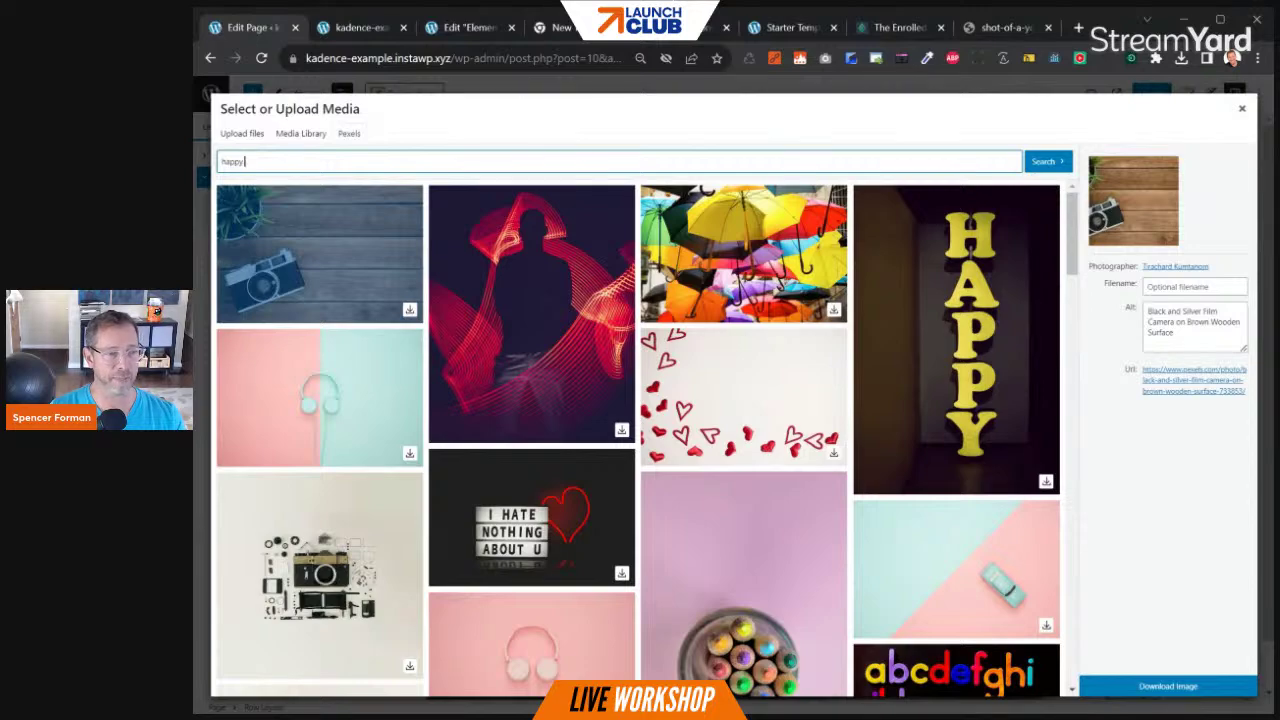
{"action": "type", "text": "businessperson"}
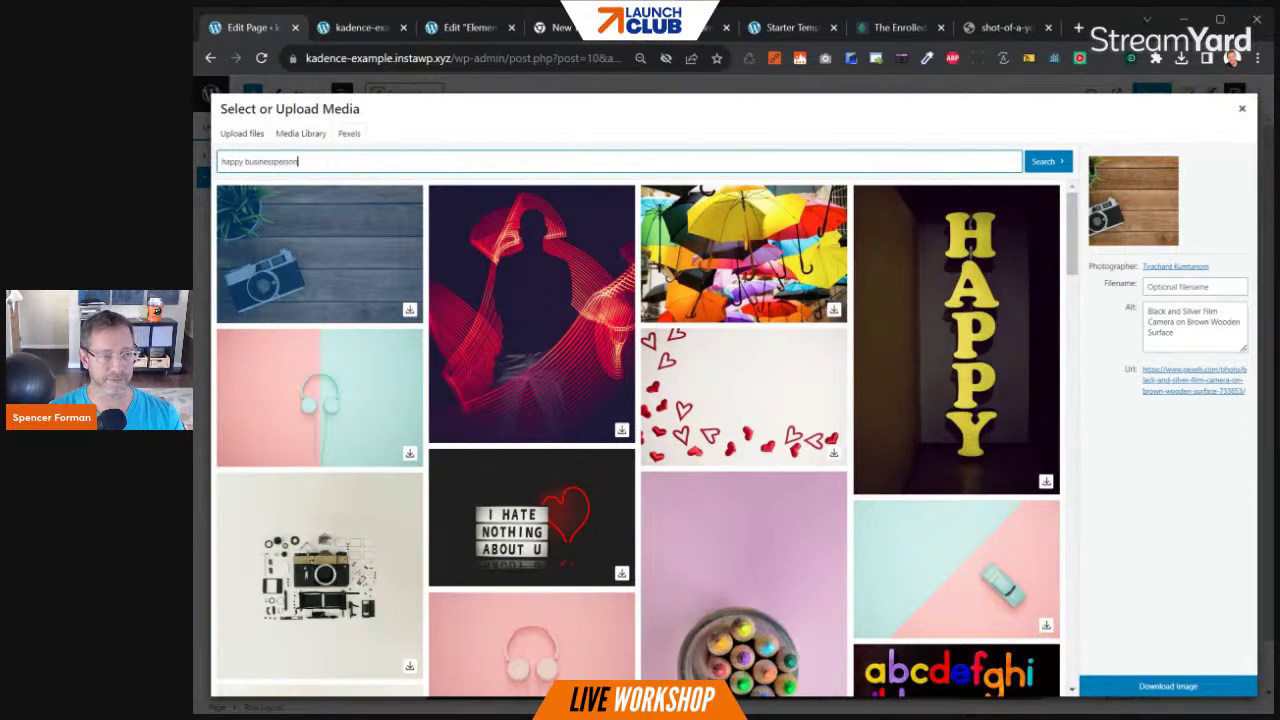
{"action": "key", "text": "Return"}
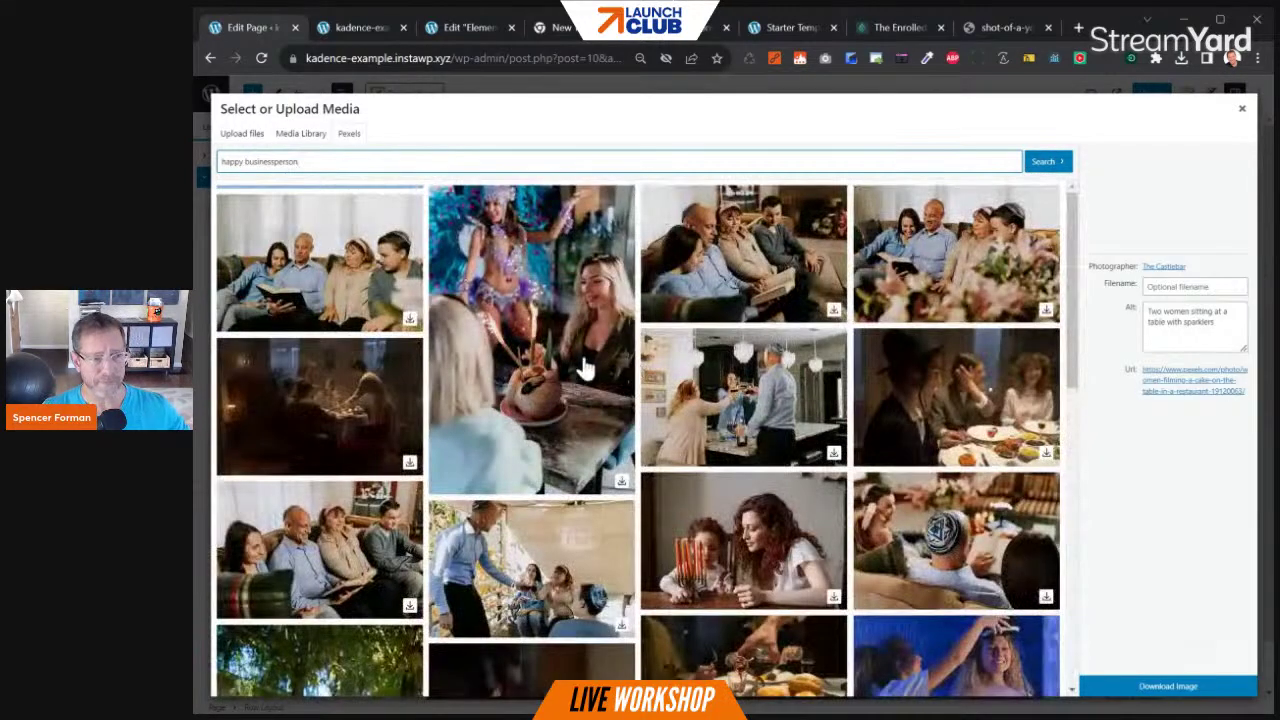
{"action": "scroll", "coordinate": [700, 372], "scroll_direction": "down", "scroll_amount": 3}
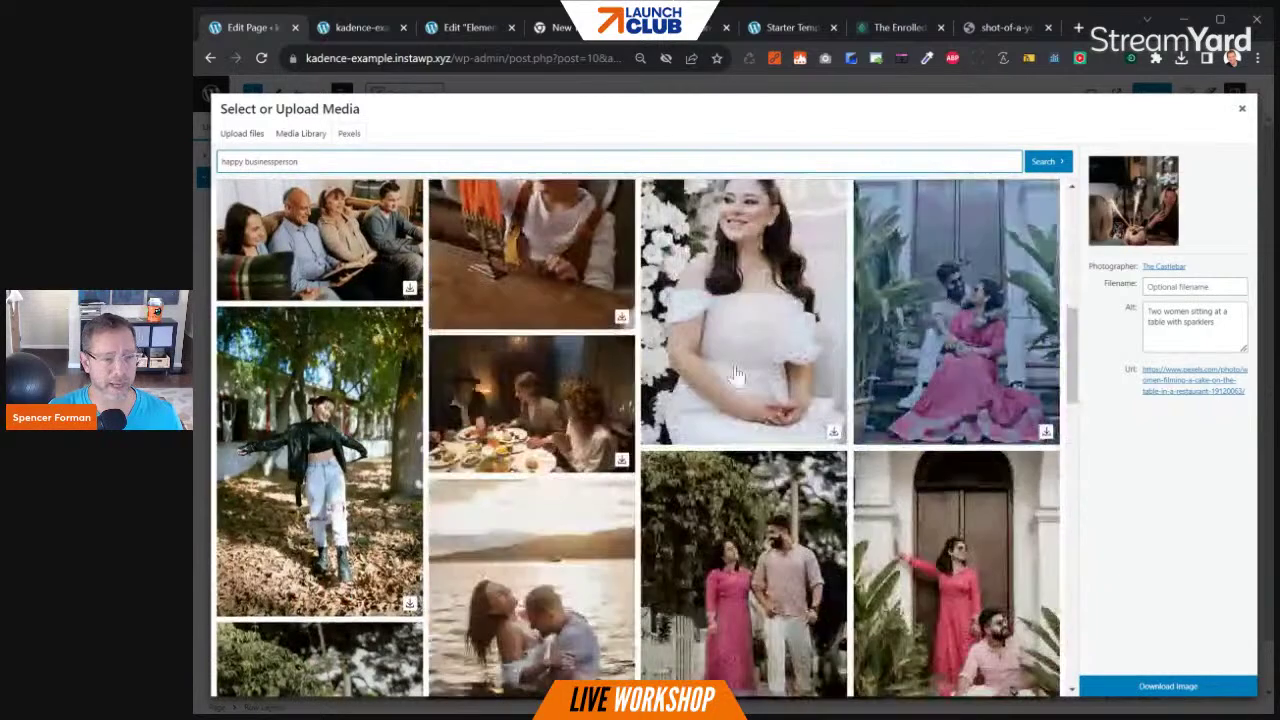
{"action": "scroll", "coordinate": [600, 410], "scroll_direction": "down", "scroll_amount": 5}
{"action": "scroll", "coordinate": [610, 410], "scroll_direction": "down", "scroll_amount": 4}
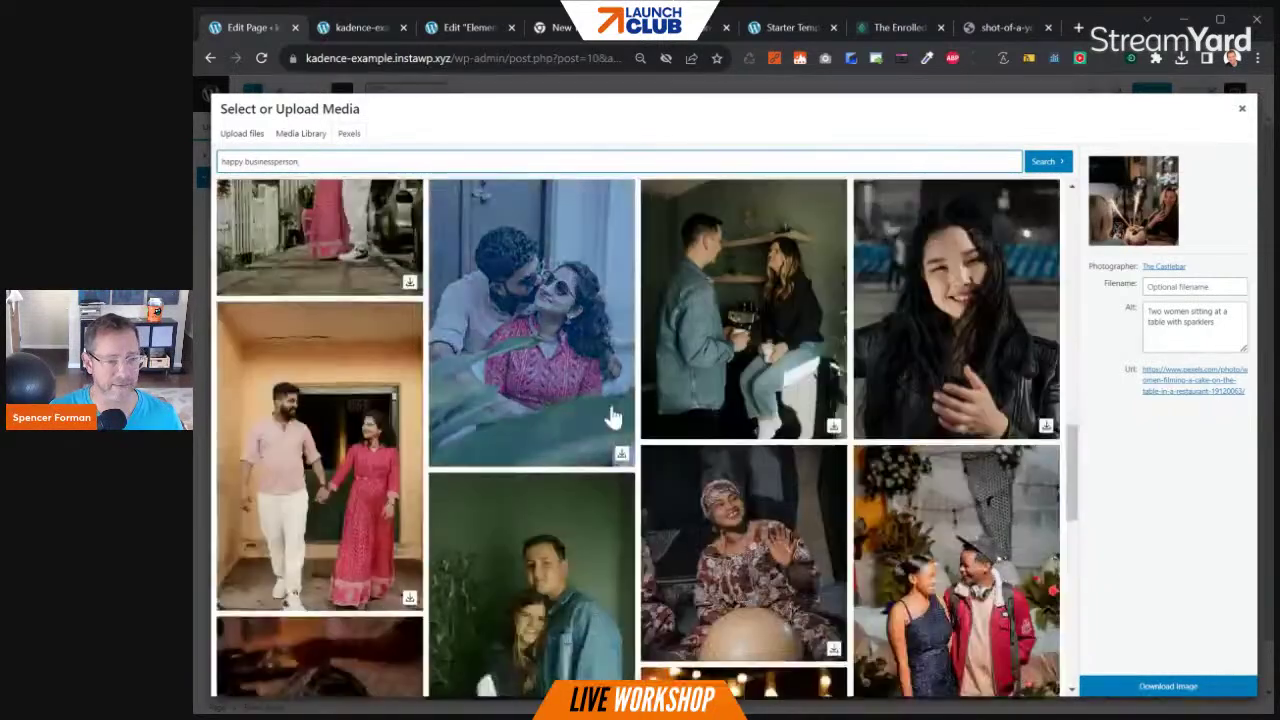
{"action": "scroll", "coordinate": [608, 418], "scroll_direction": "up", "scroll_amount": 10}
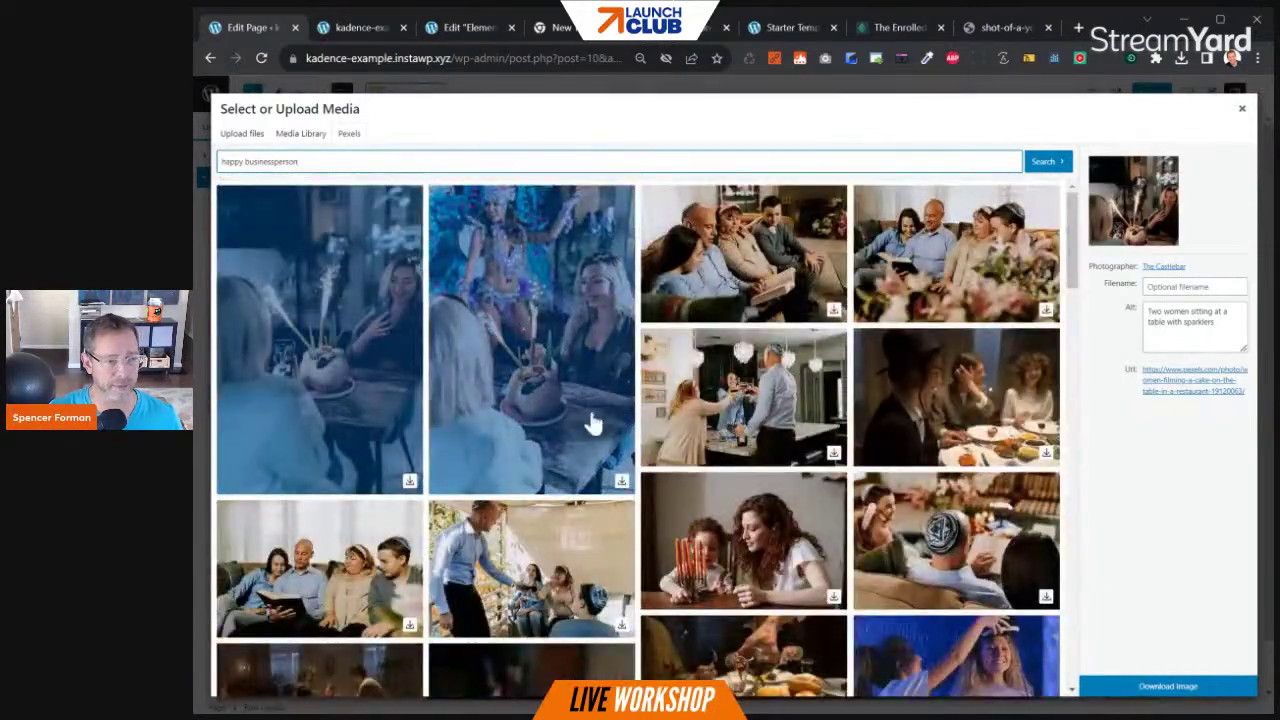
{"action": "scroll", "coordinate": [380, 570], "scroll_direction": "down", "scroll_amount": 2}
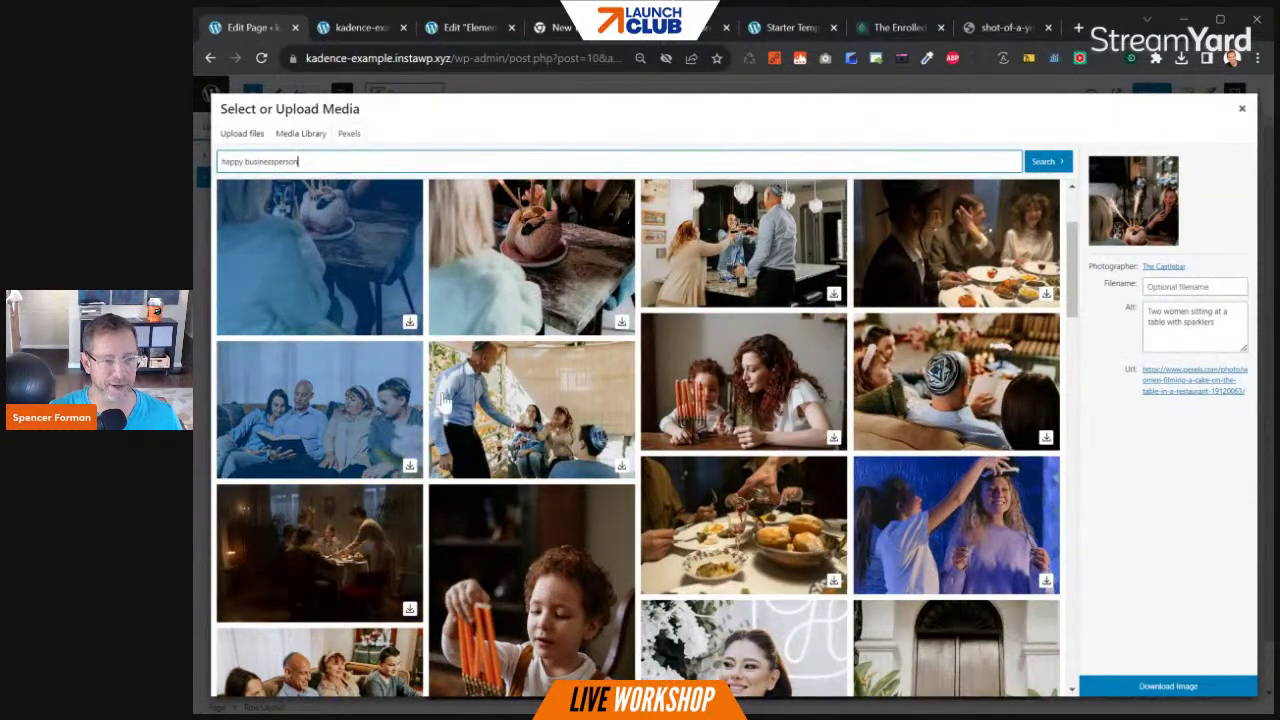
{"action": "scroll", "coordinate": [447, 398], "scroll_direction": "up", "scroll_amount": 2}
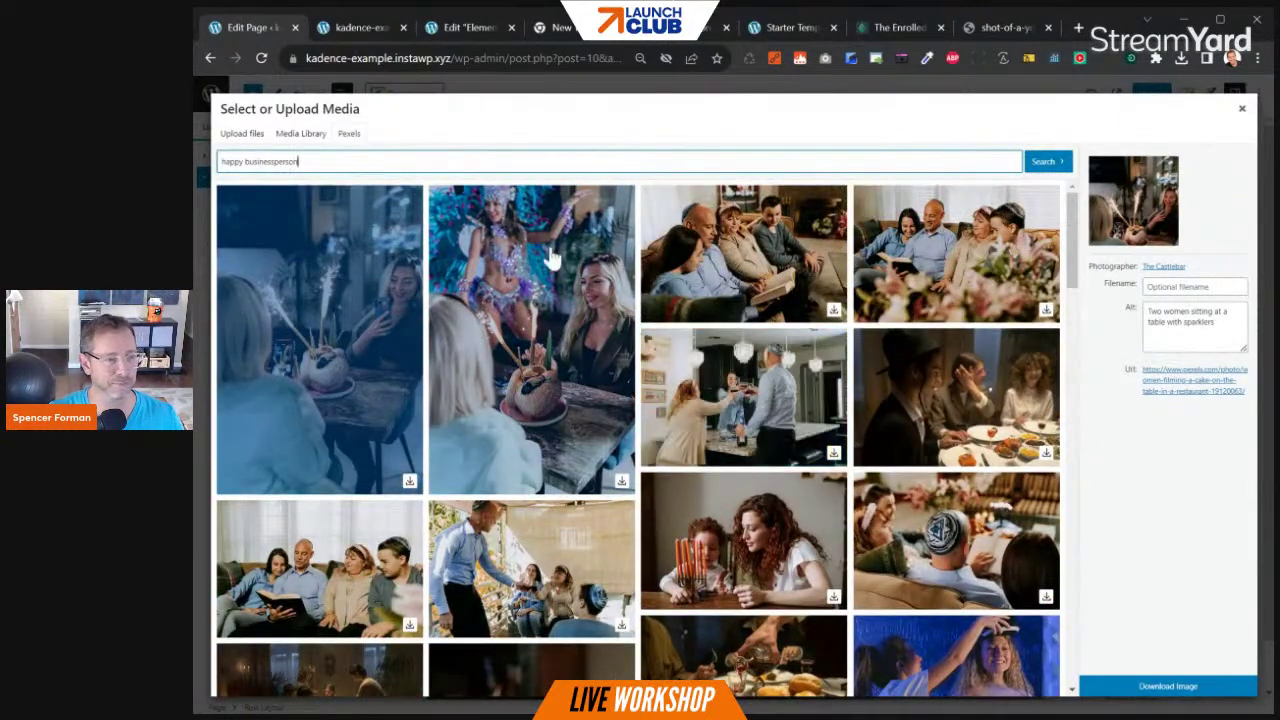
Search Pexels for "smiling person" and set the photo of two women at a white table as the row's background image
{"action": "left_click_drag", "start_coordinate": [300, 162], "coordinate": [218, 168]}
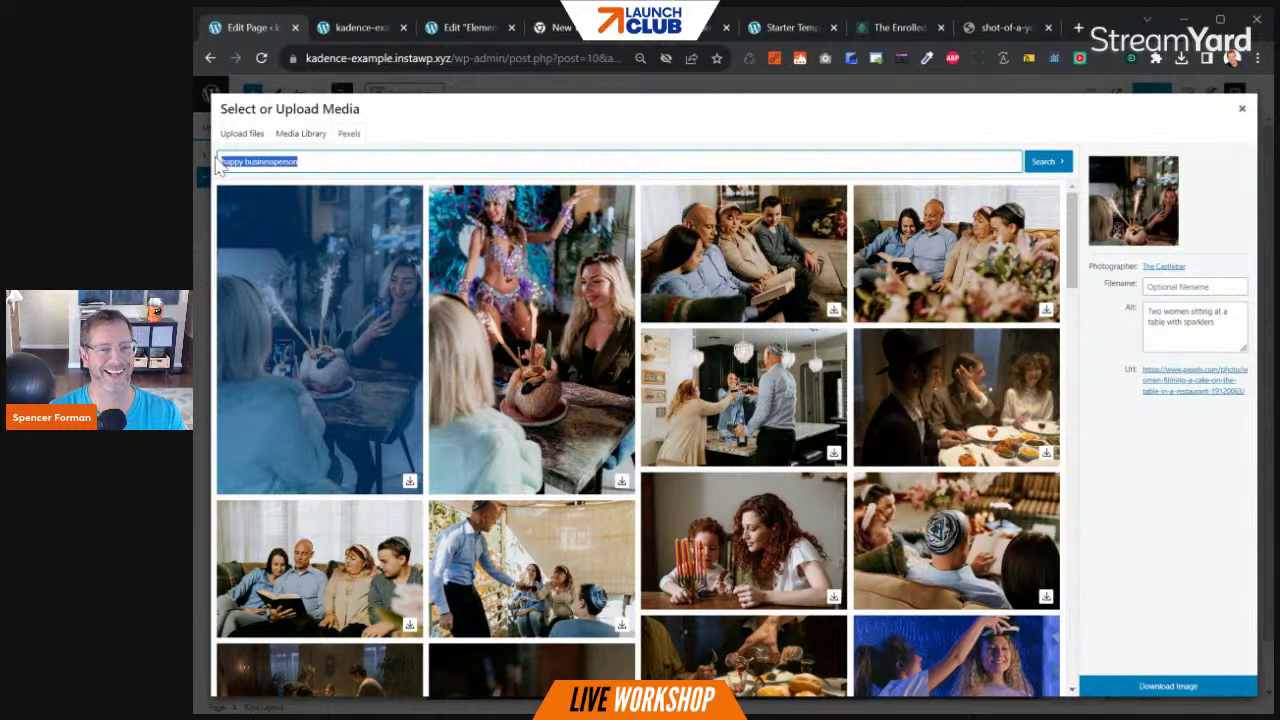
{"action": "type", "text": "ceiling person"}
{"action": "key", "text": "Return"}
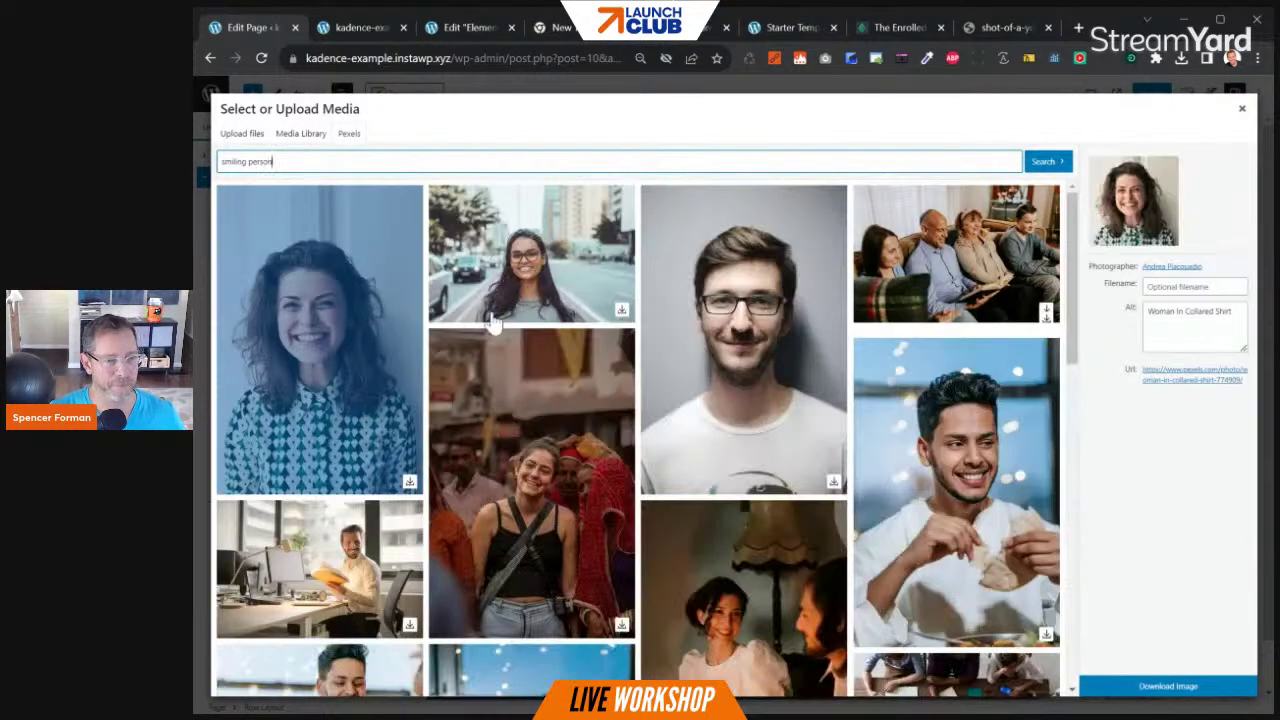
{"action": "scroll", "coordinate": [876, 342], "scroll_direction": "down", "scroll_amount": 15}
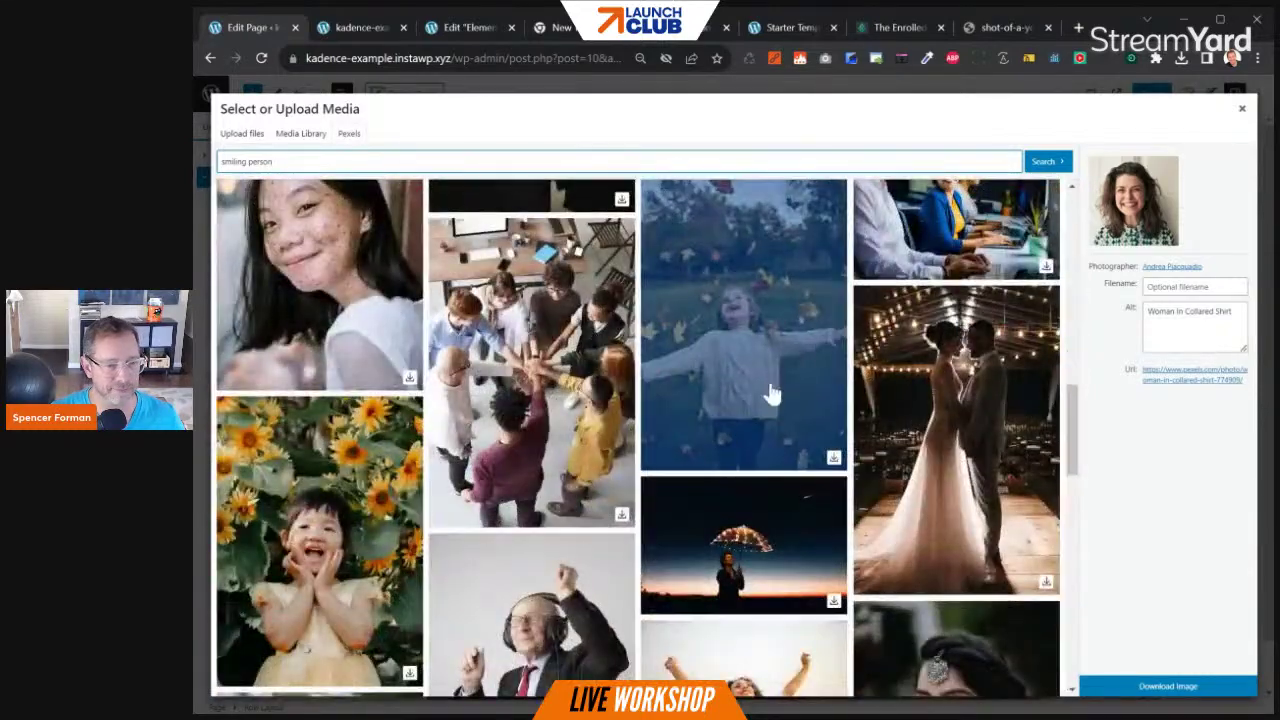
{"action": "scroll", "coordinate": [775, 395], "scroll_direction": "down", "scroll_amount": 5}
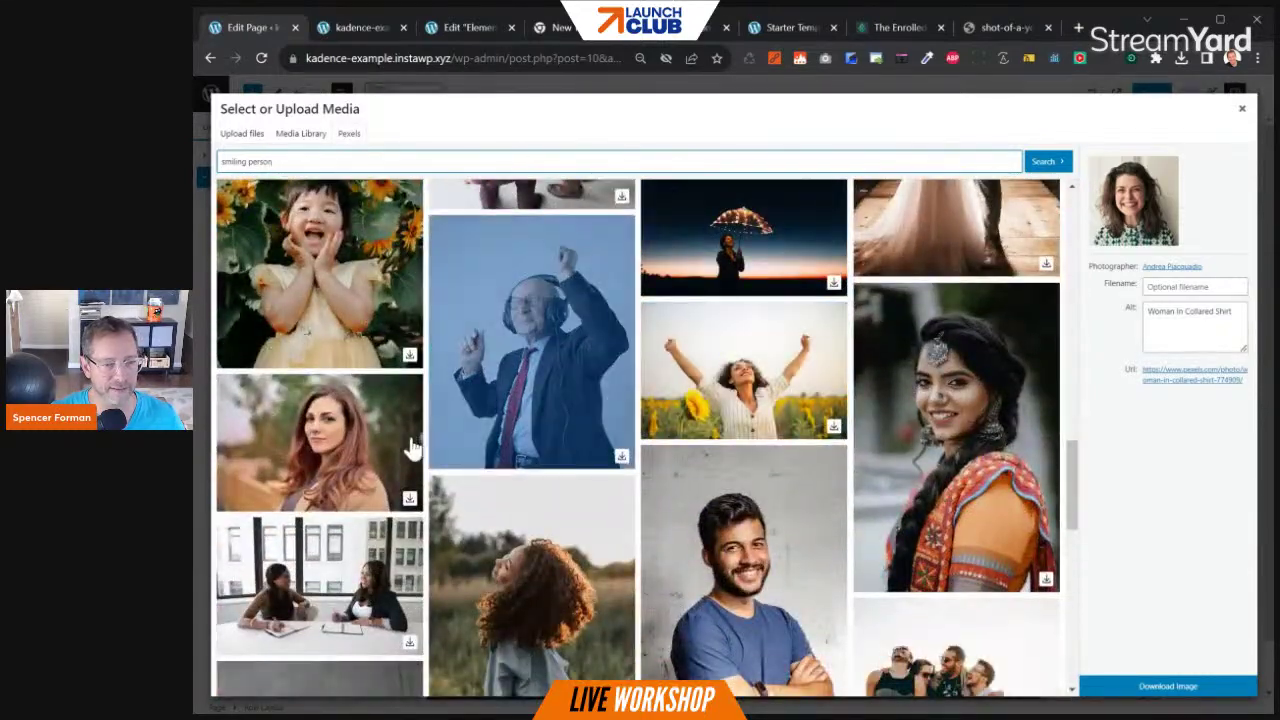
{"action": "scroll", "coordinate": [520, 400], "scroll_direction": "down", "scroll_amount": 5}
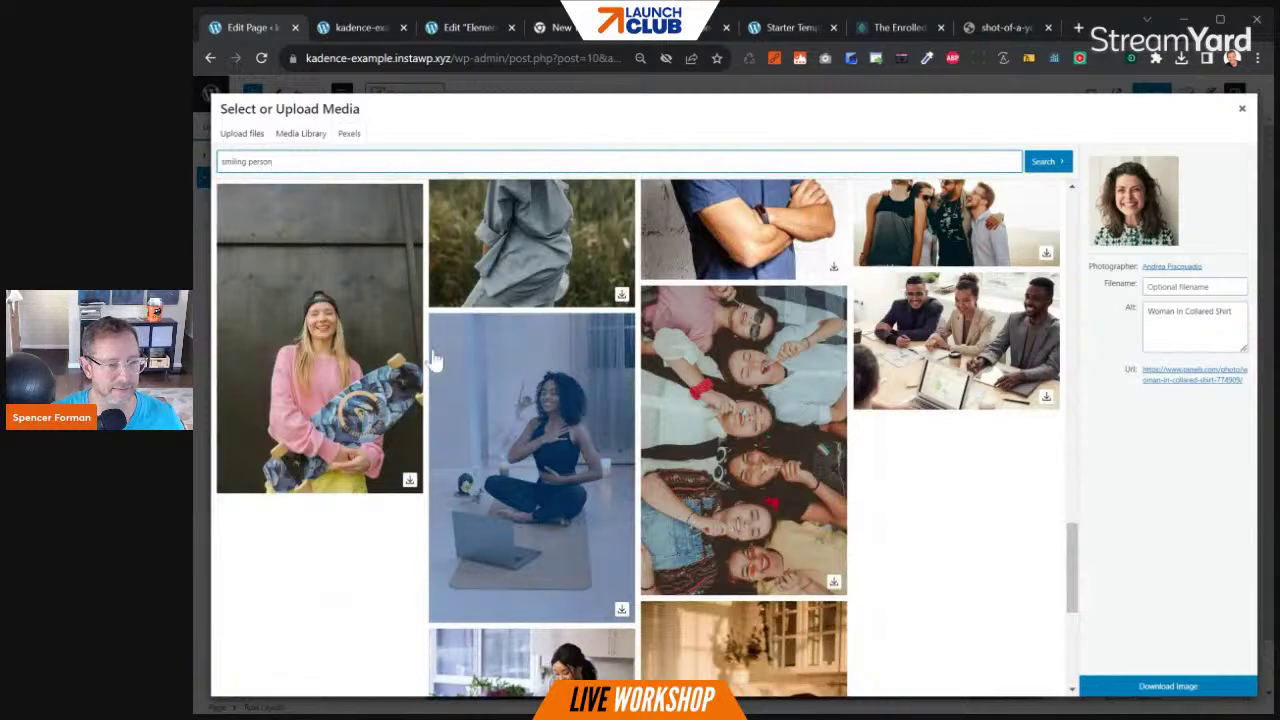
{"action": "scroll", "coordinate": [437, 363], "scroll_direction": "down", "scroll_amount": 5}
{"action": "scroll", "coordinate": [550, 395], "scroll_direction": "up", "scroll_amount": 10}
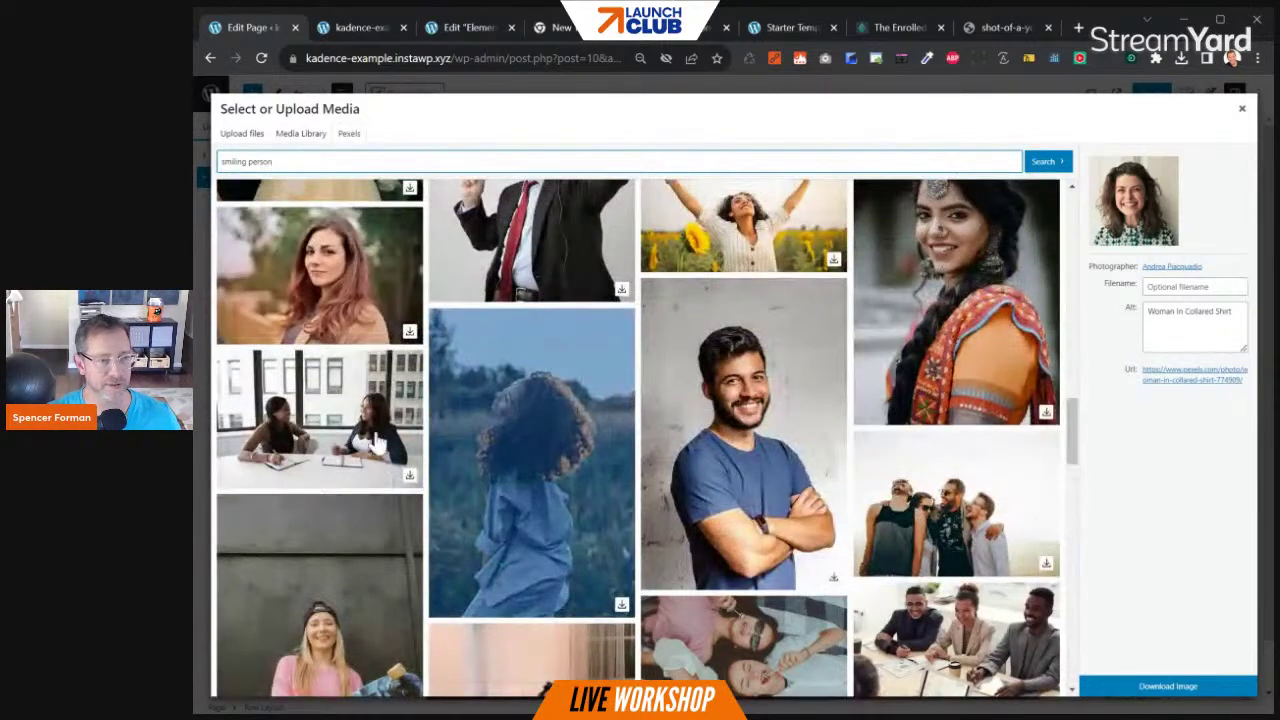
{"action": "left_click", "coordinate": [343, 438]}
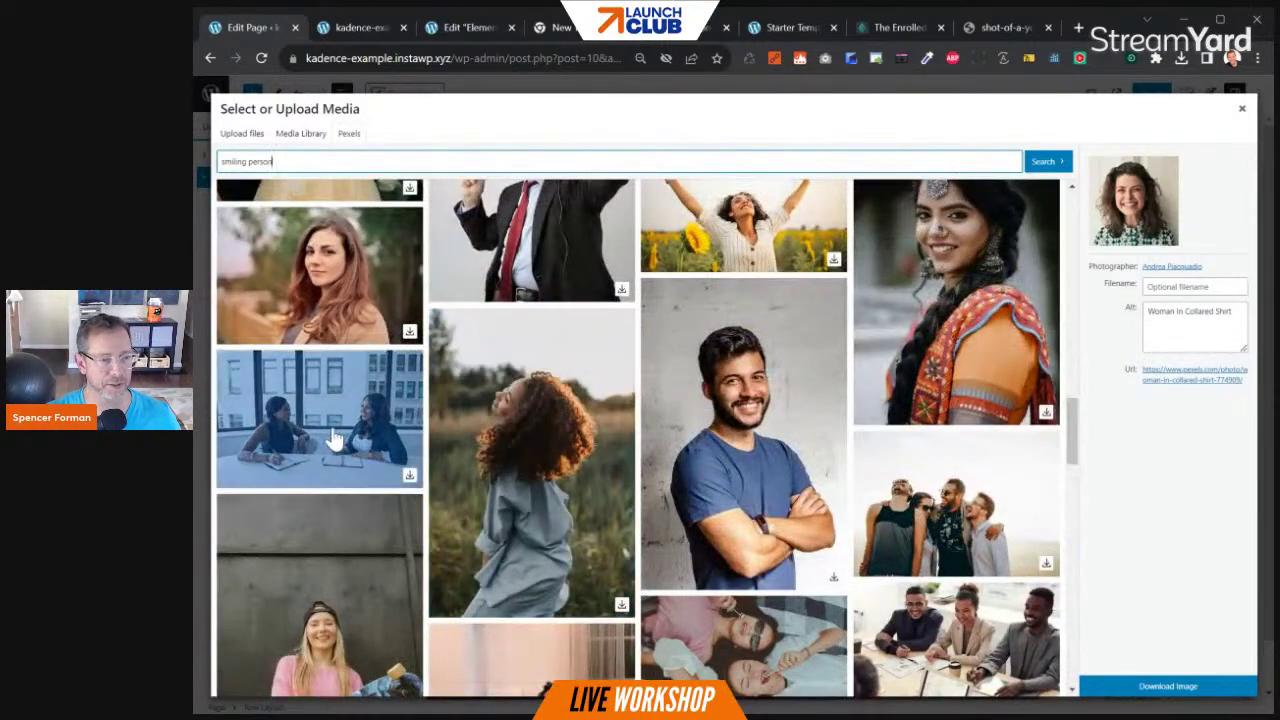
{"action": "left_click", "coordinate": [1175, 686]}
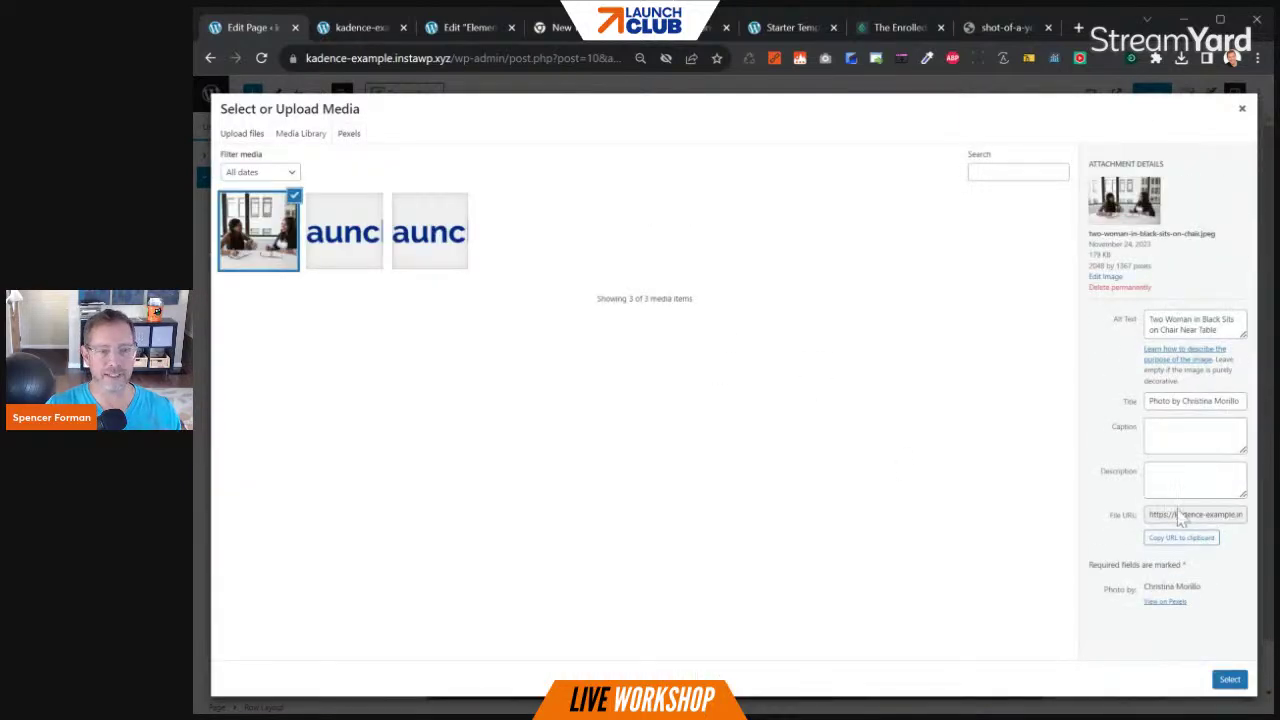
{"action": "left_click", "coordinate": [1229, 680]}
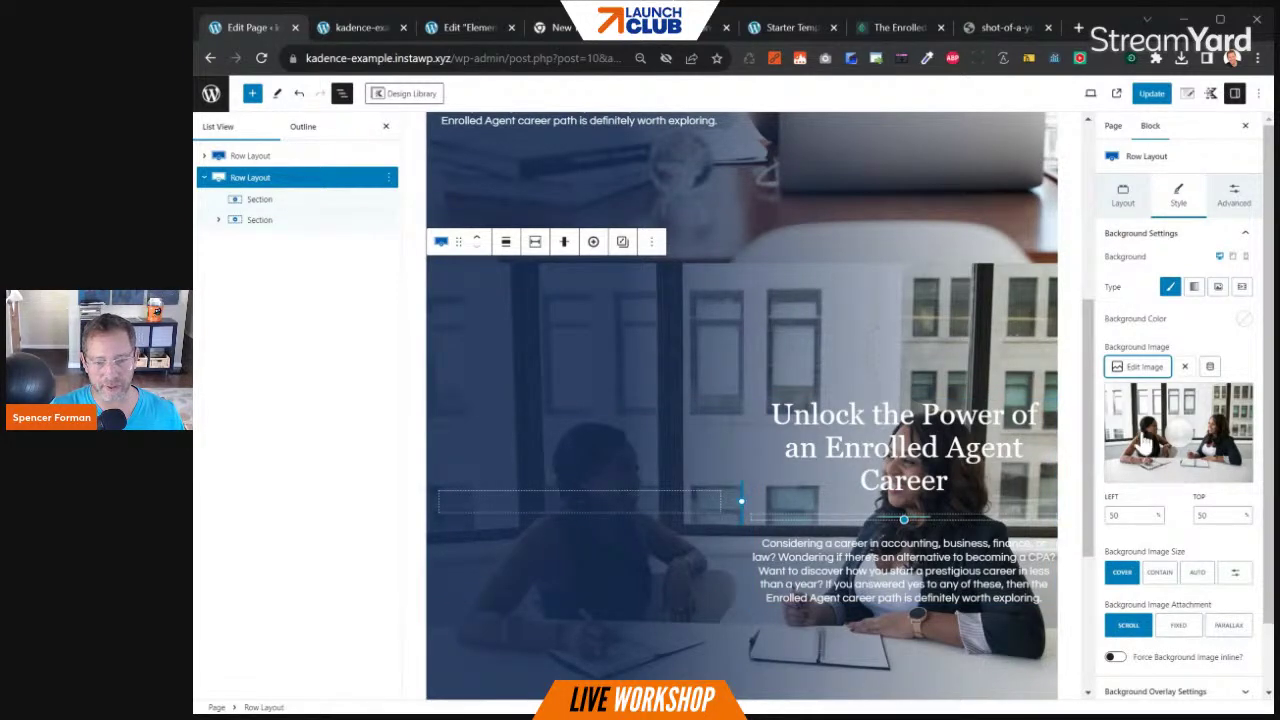
Set the second Row Layout's background overlay gradient angle to 270° and update the page
{"action": "scroll", "coordinate": [1188, 550], "scroll_direction": "down", "scroll_amount": 1}
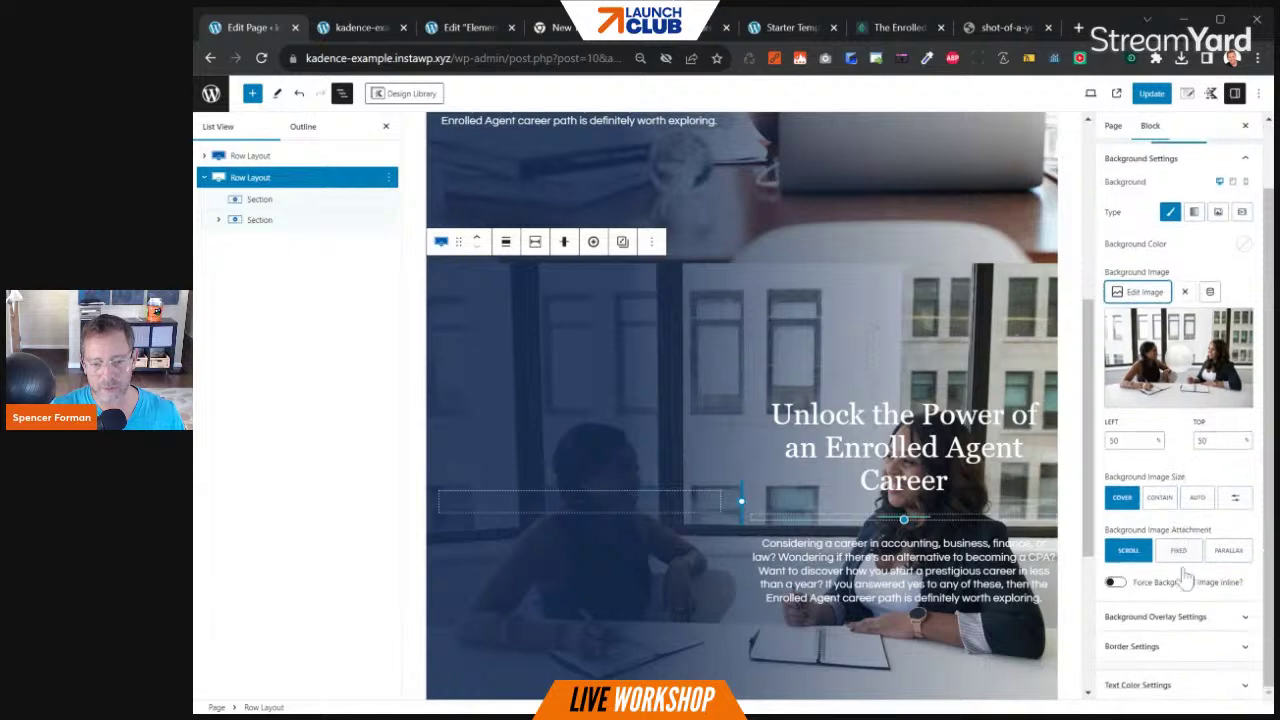
{"action": "left_click", "coordinate": [1175, 616]}
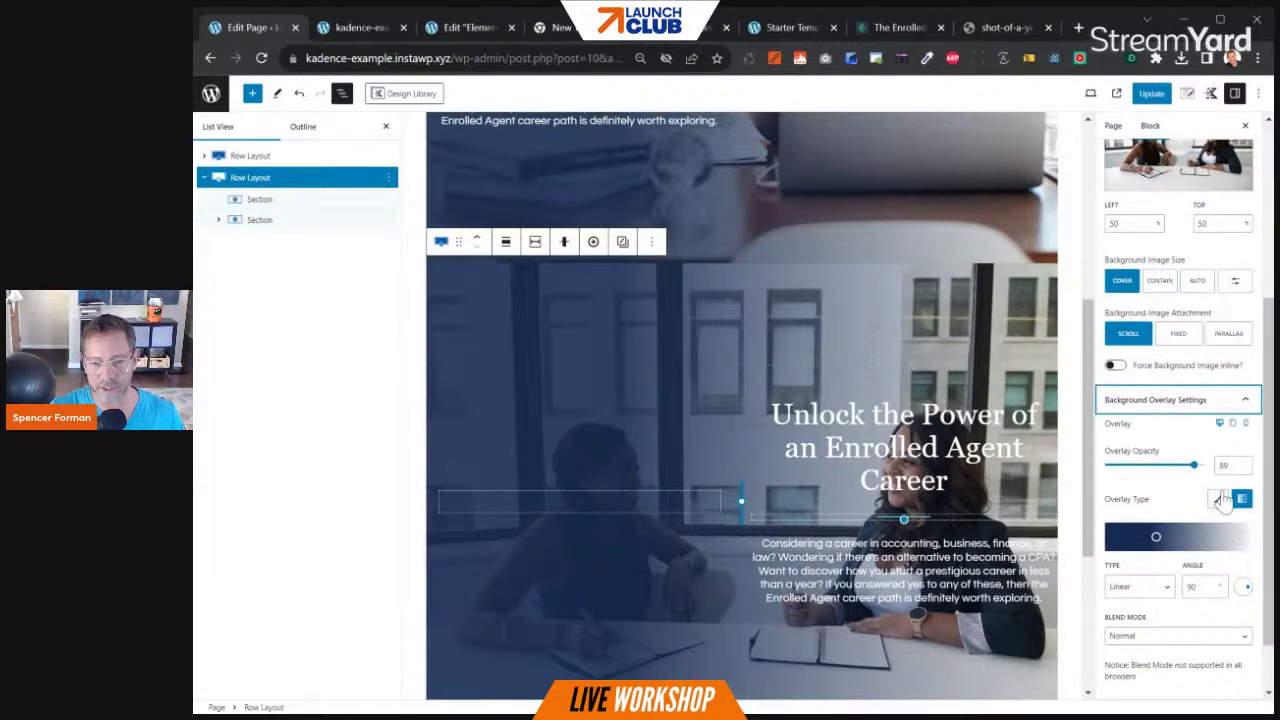
{"action": "left_click_drag", "start_coordinate": [1200, 587], "coordinate": [1171, 587]}
{"action": "type", "text": "1"}
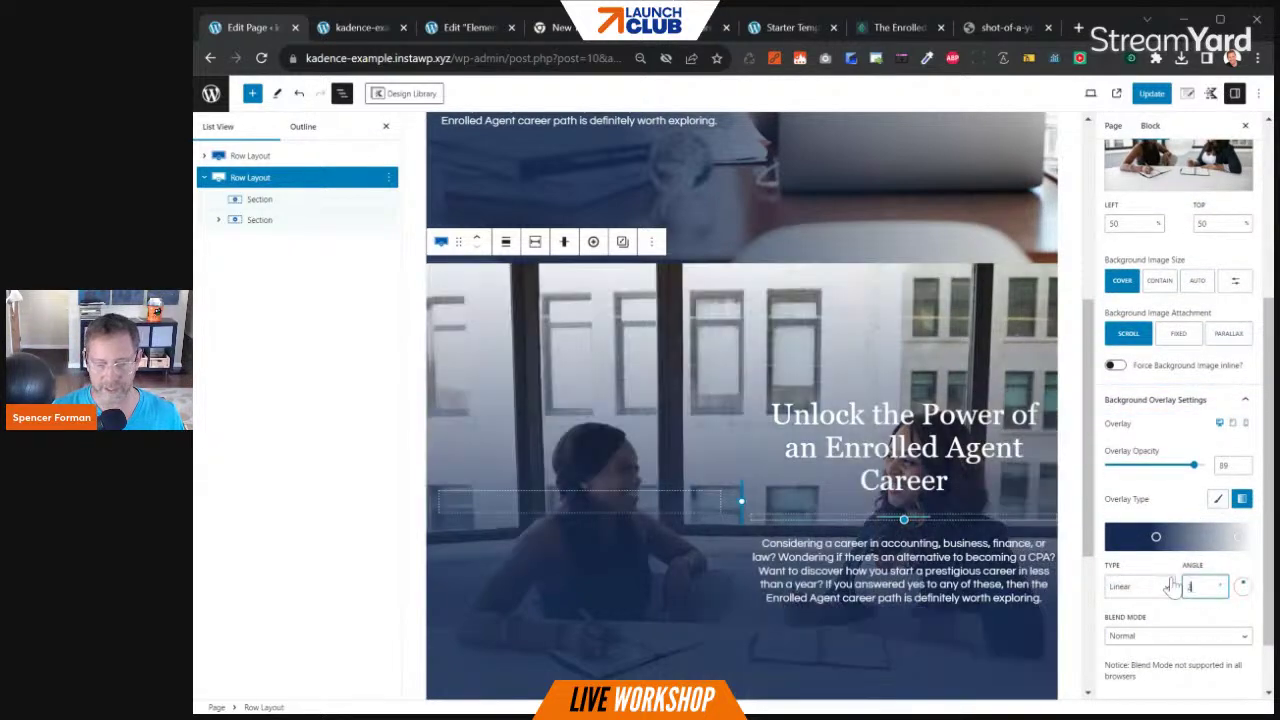
{"action": "type", "text": "70"}
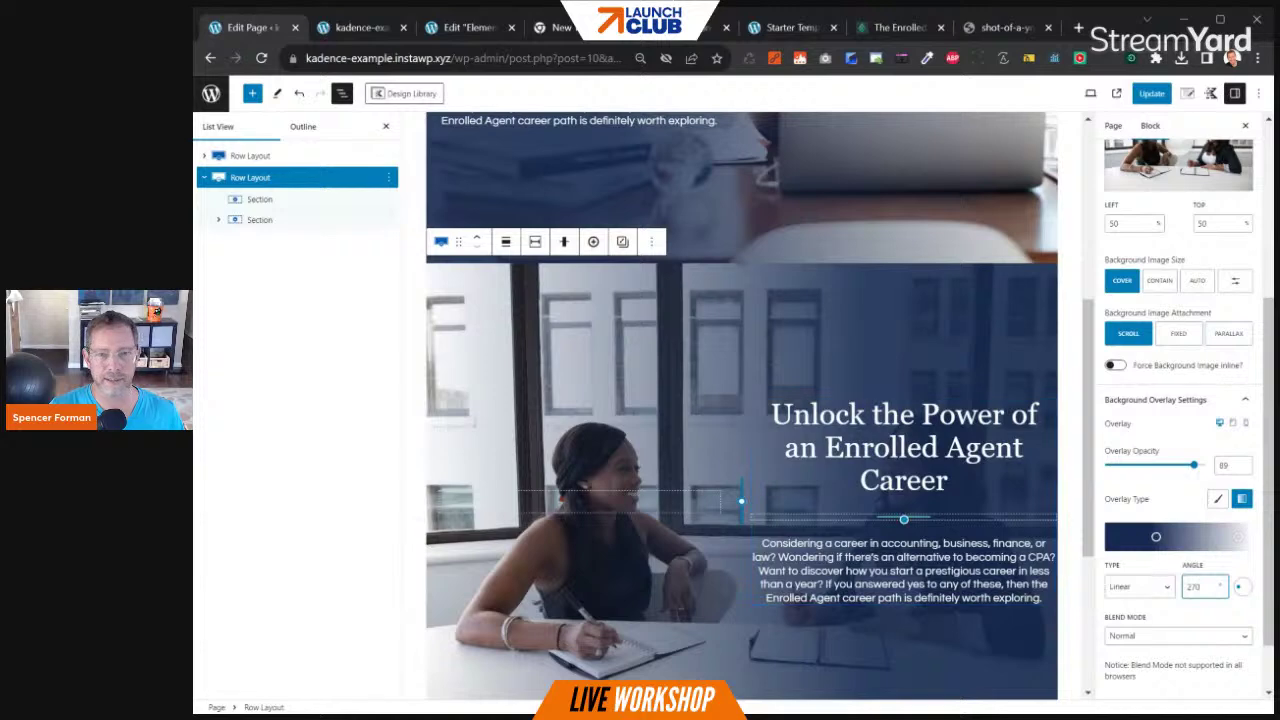
{"action": "left_click", "coordinate": [1151, 93]}
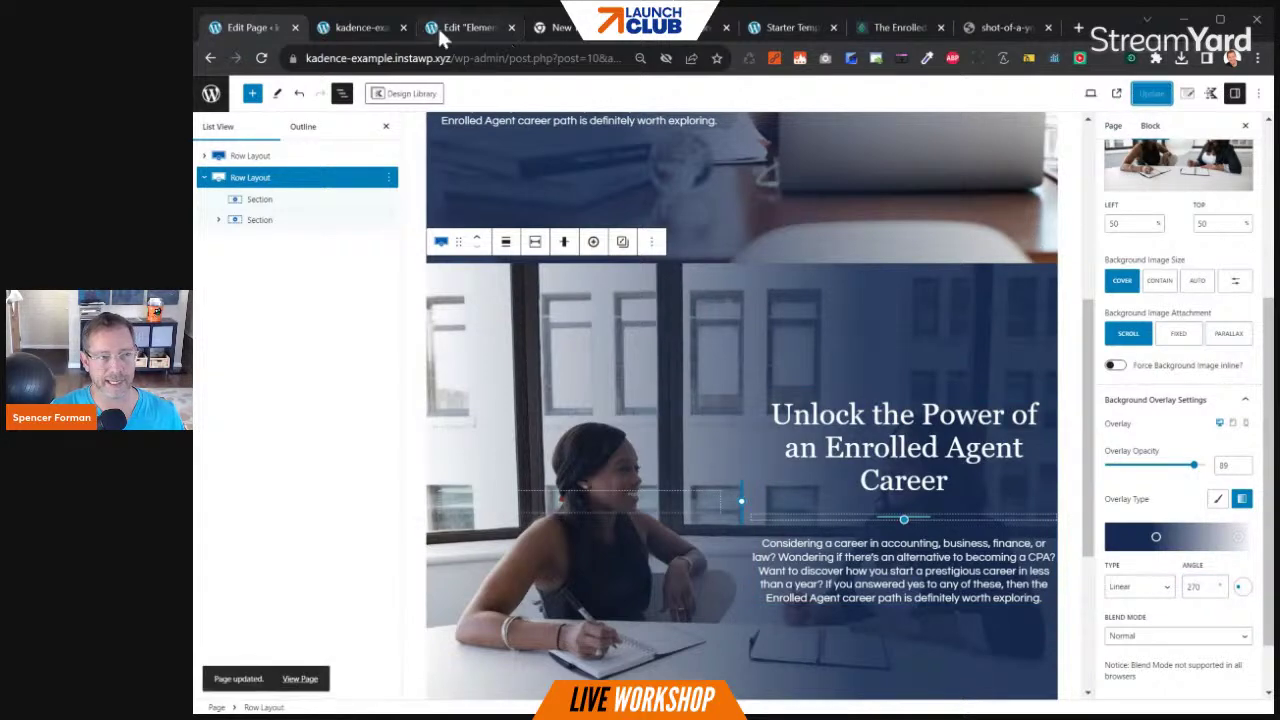
Reload the live page and compare the two hero rows on the front end
{"action": "left_click", "coordinate": [360, 28]}
{"action": "left_click", "coordinate": [258, 58]}
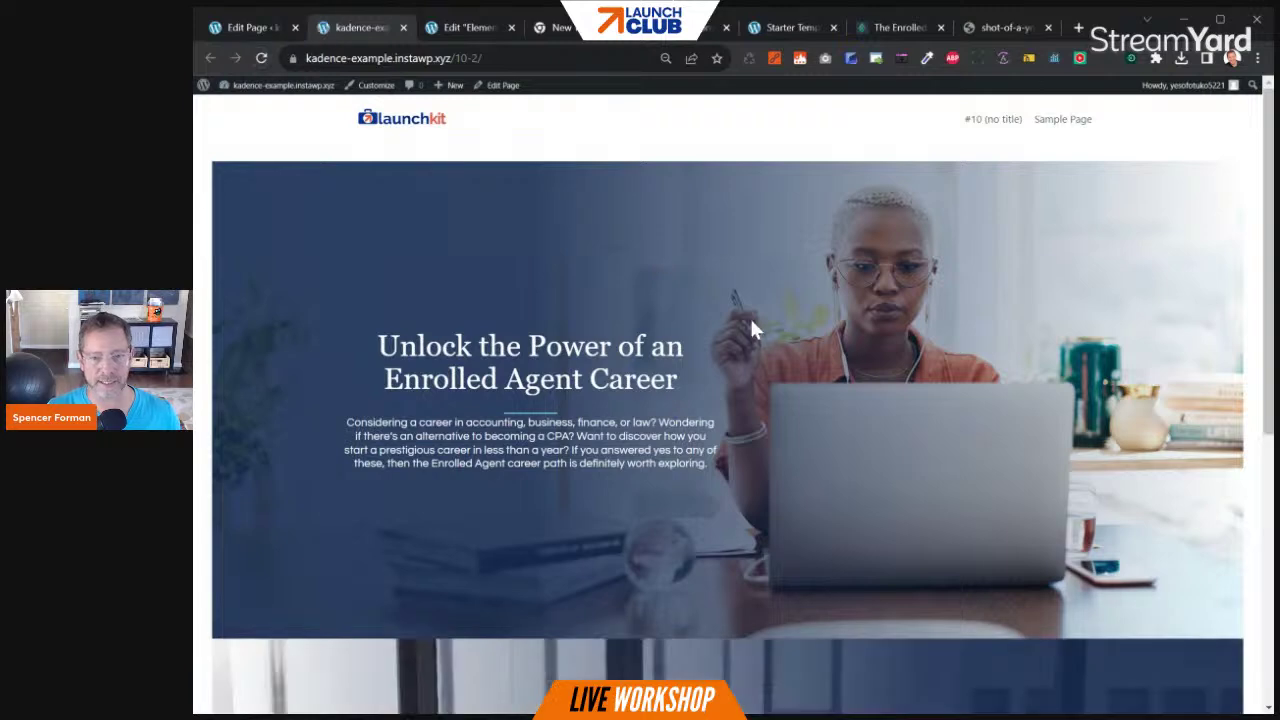
{"action": "scroll", "coordinate": [702, 315], "scroll_direction": "down", "scroll_amount": 5}
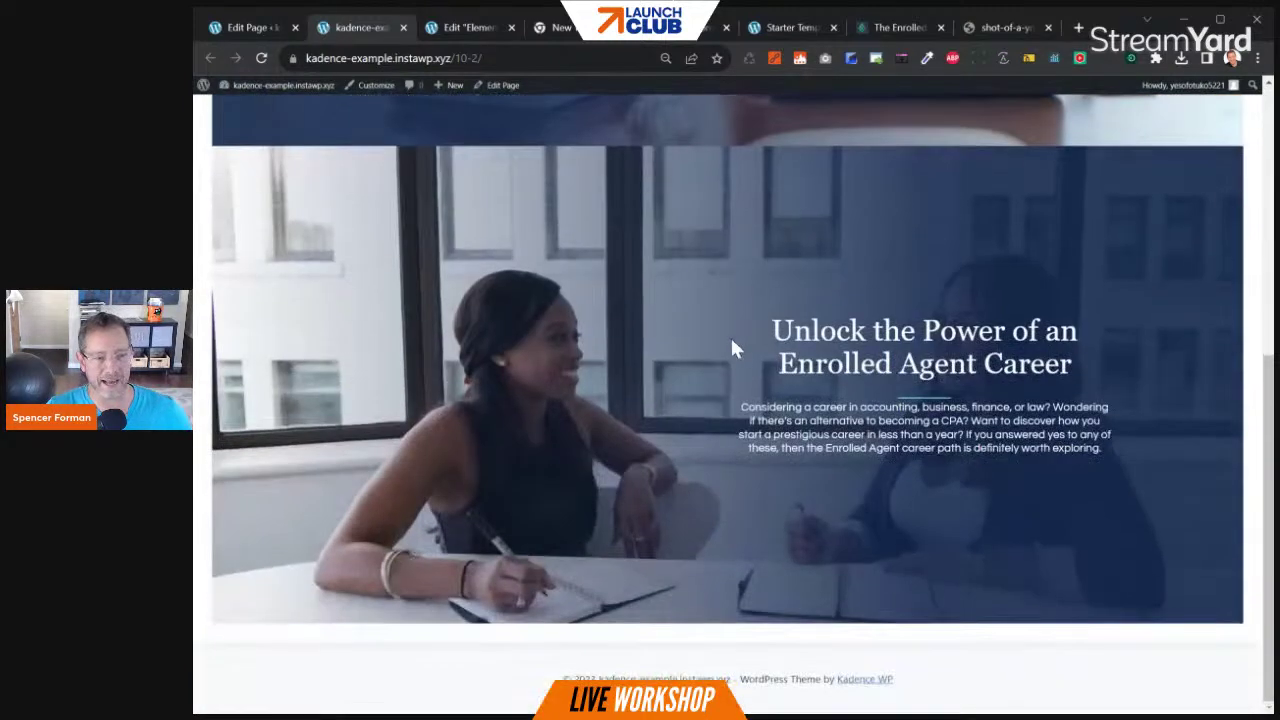
{"action": "scroll", "coordinate": [866, 370], "scroll_direction": "up", "scroll_amount": 4}
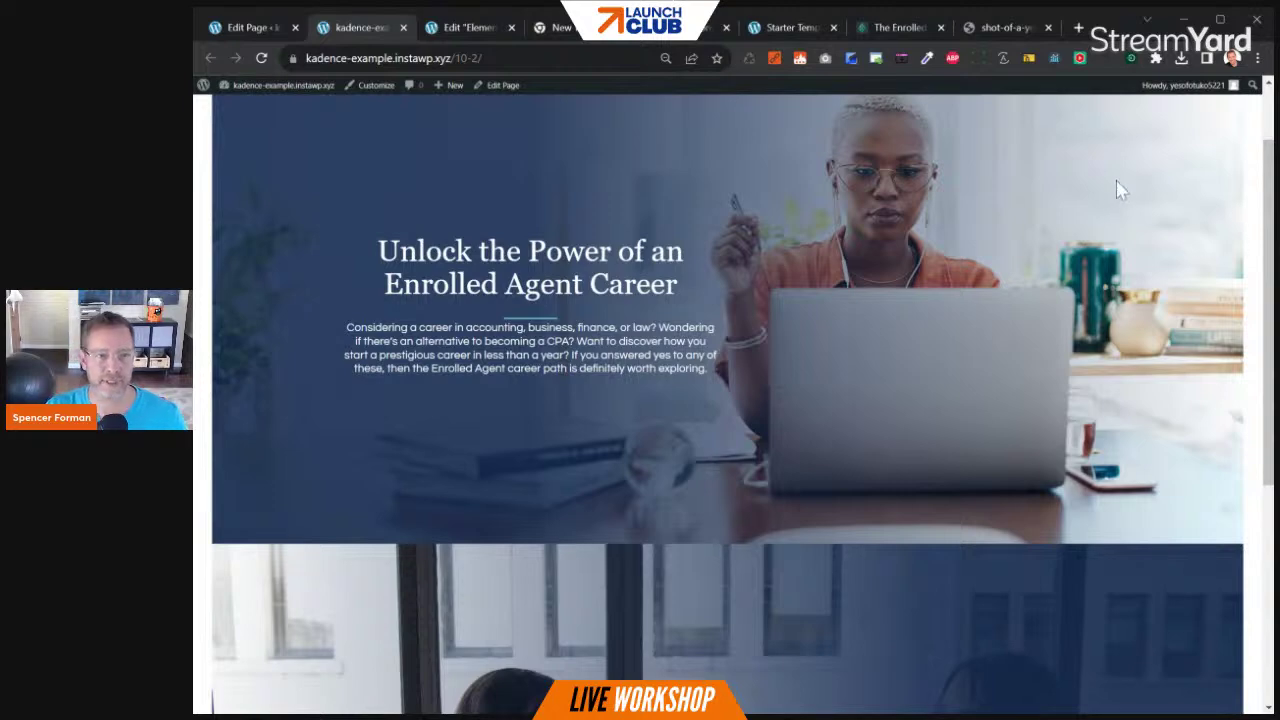
Open wplaunchkit.com in a new browser tab and head for its pricing section
{"action": "left_click", "coordinate": [1085, 30]}
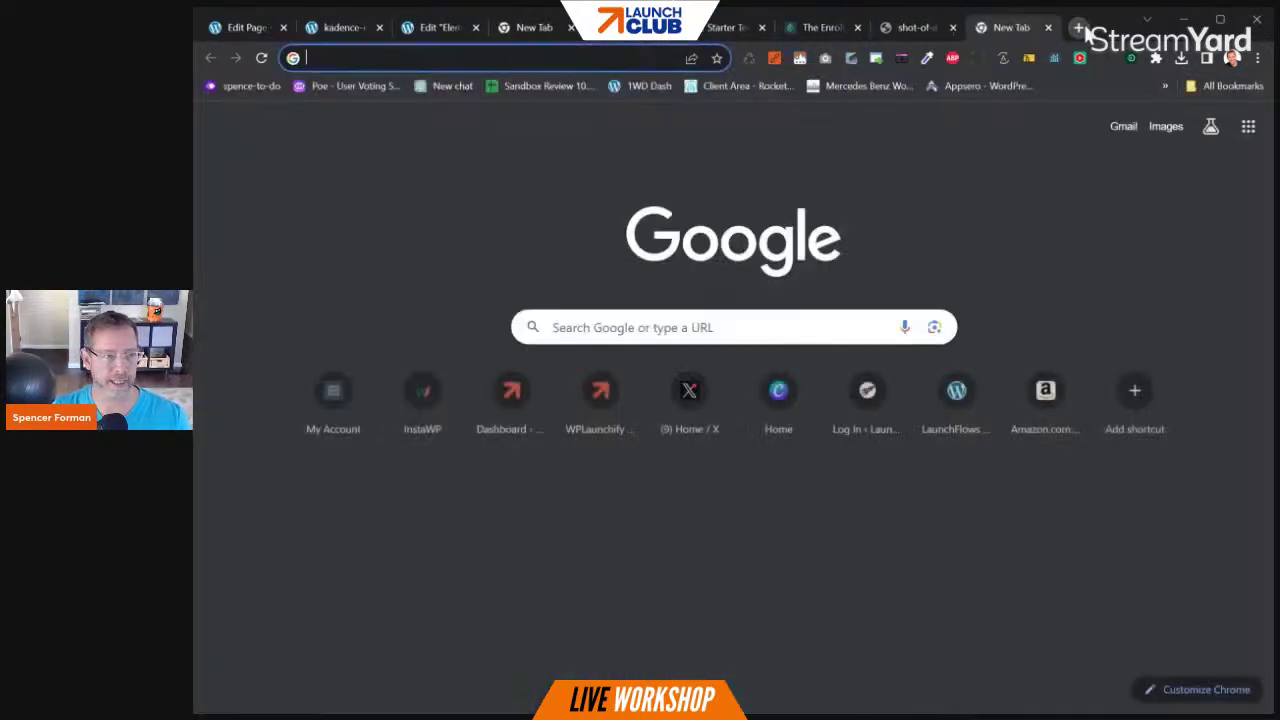
{"action": "type", "text": "wplaun"}
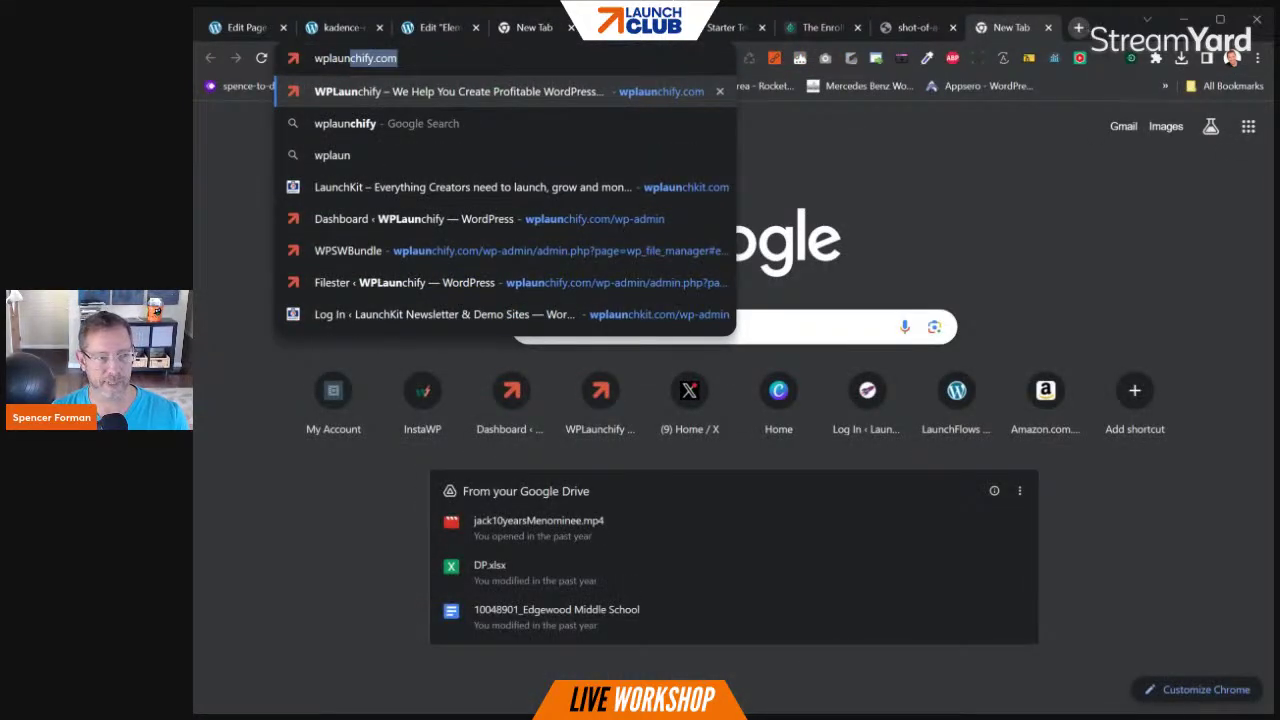
{"action": "type", "text": "chkit"}
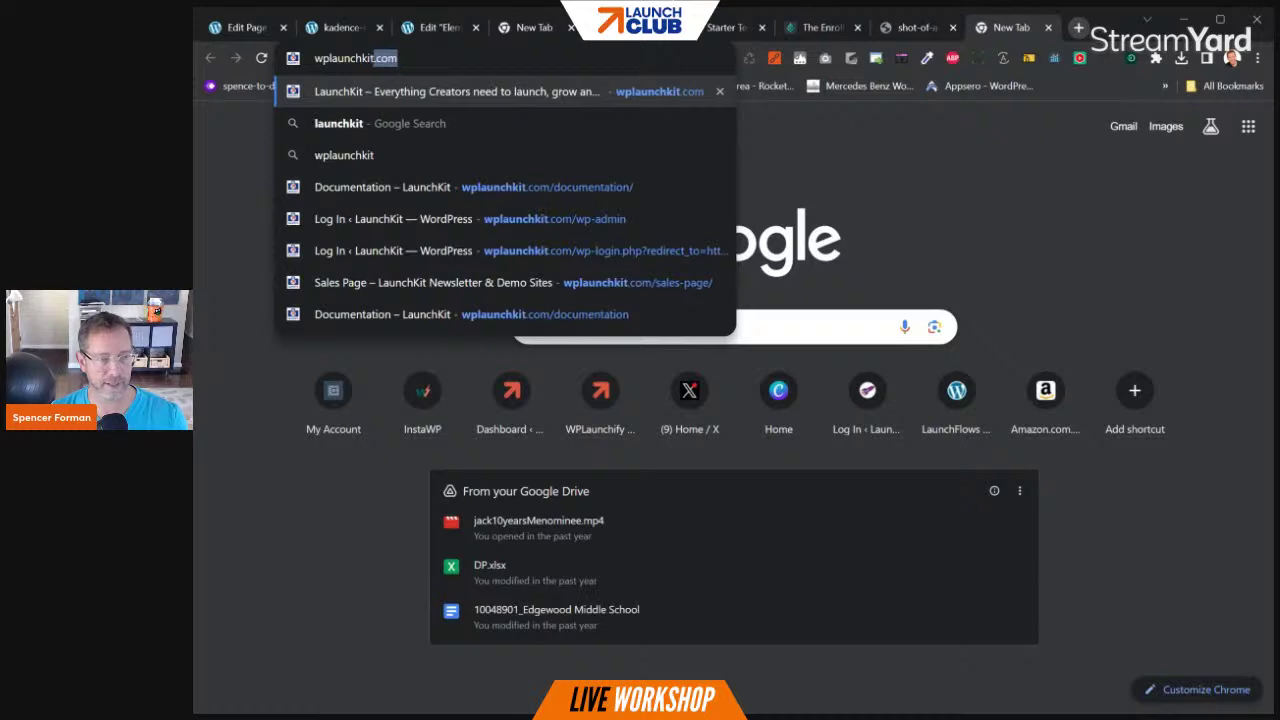
{"action": "key", "text": "Return"}
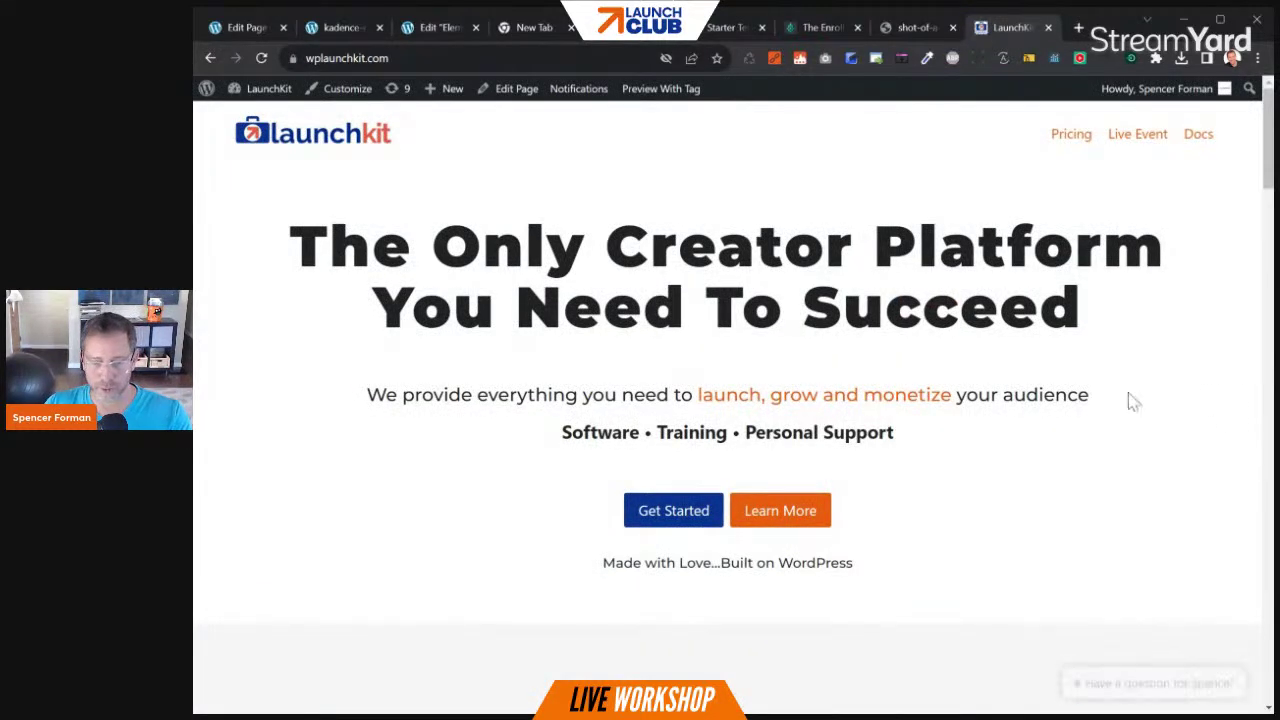
{"action": "left_click", "coordinate": [1062, 140]}
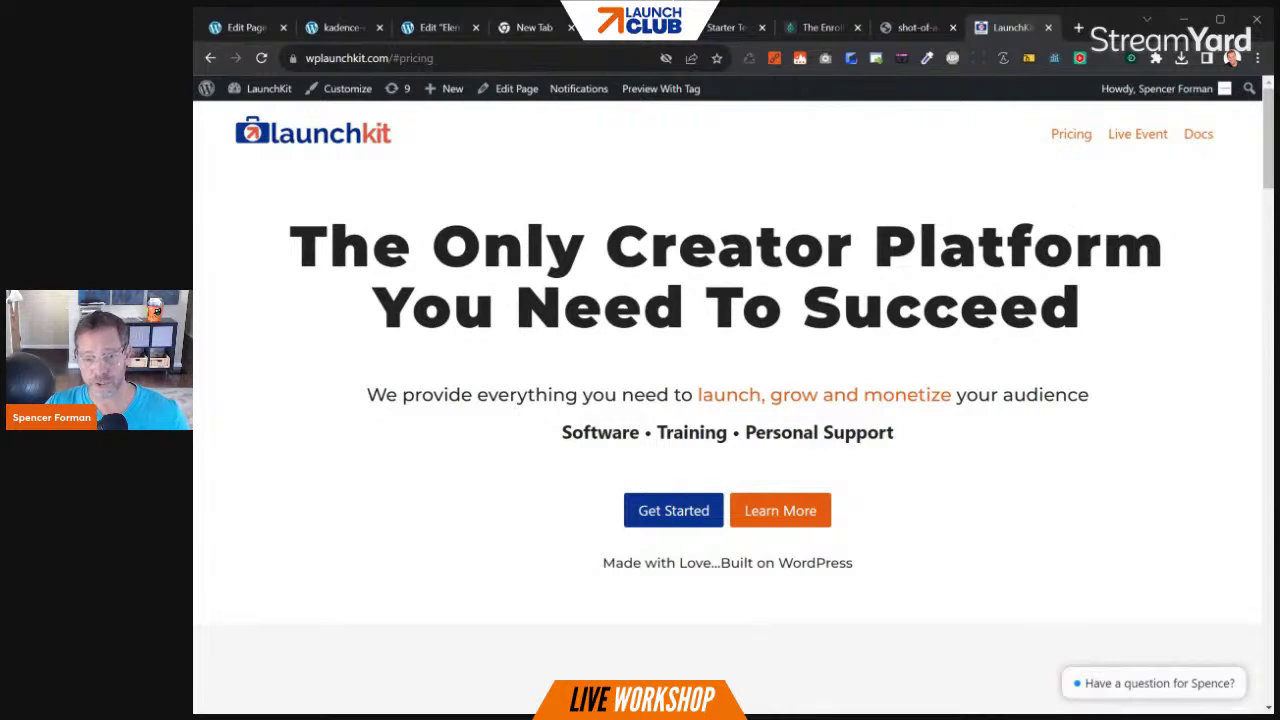
{"action": "scroll", "coordinate": [1100, 350], "scroll_direction": "down", "scroll_amount": 4}
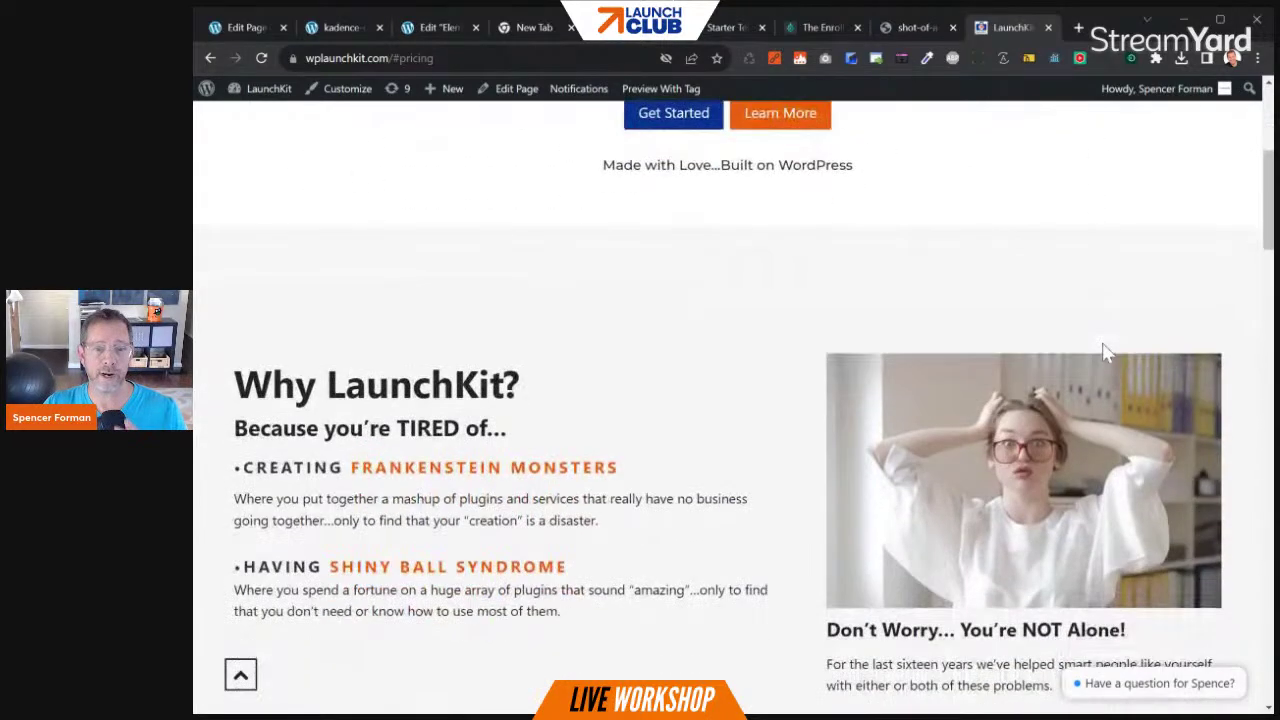
Look through the LaunchKit page from the Why LaunchKit section to the Elementor-to-Kadence event, and open the LaunchKit Black Friday Bundle offer
{"action": "scroll", "coordinate": [1107, 350], "scroll_direction": "down", "scroll_amount": 3}
{"action": "scroll", "coordinate": [1107, 352], "scroll_direction": "up", "scroll_amount": 2}
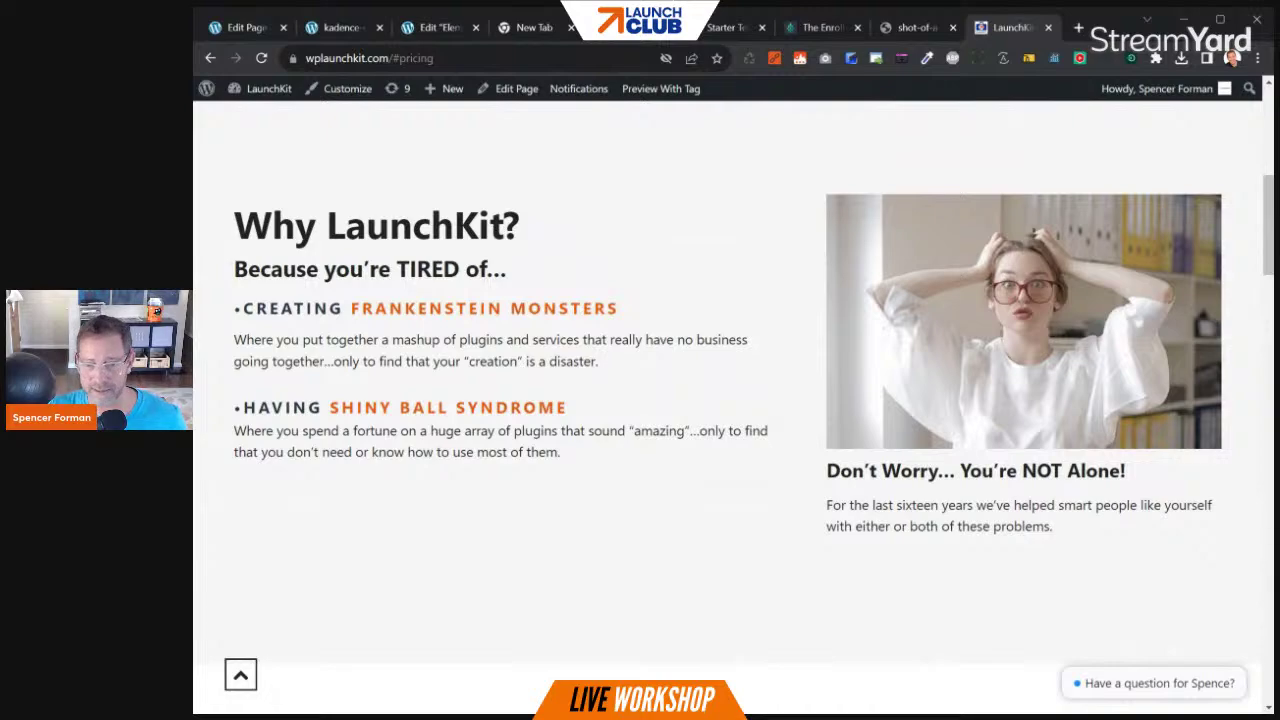
{"action": "left_click_drag", "start_coordinate": [398, 407], "coordinate": [590, 432]}
{"action": "scroll", "coordinate": [660, 420], "scroll_direction": "down", "scroll_amount": 2}
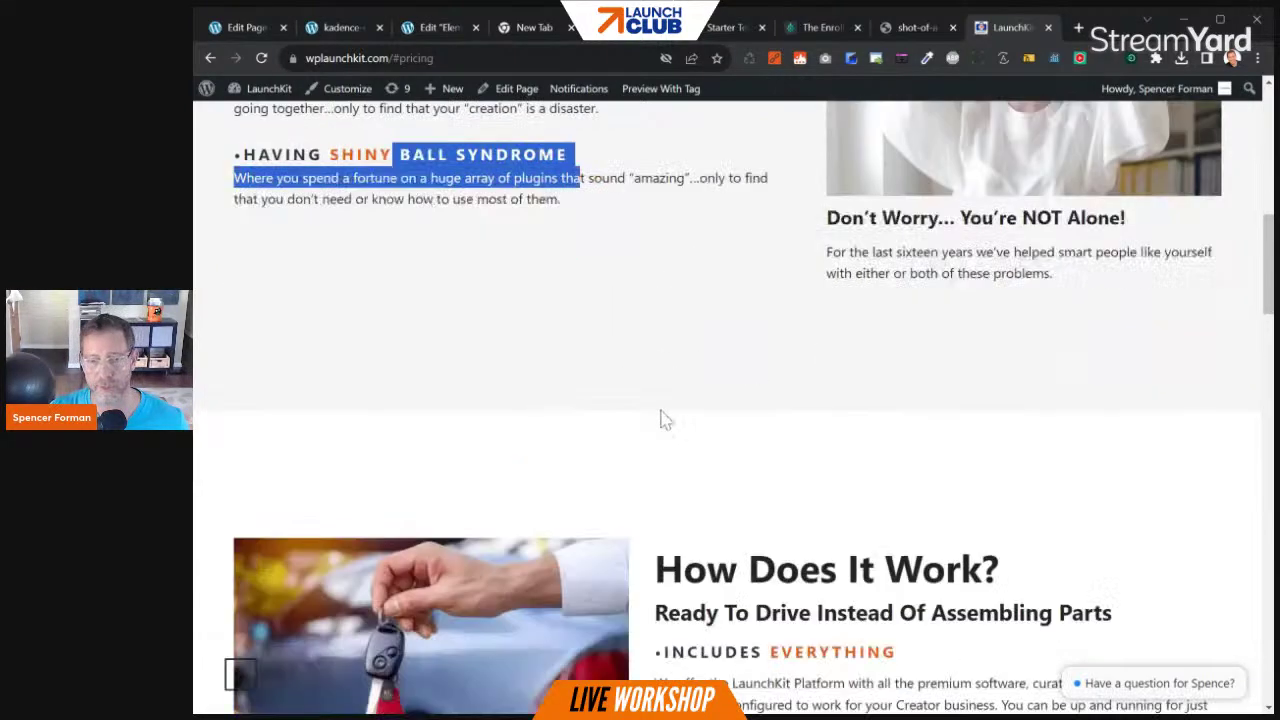
{"action": "scroll", "coordinate": [660, 420], "scroll_direction": "down", "scroll_amount": 5}
{"action": "scroll", "coordinate": [709, 386], "scroll_direction": "down", "scroll_amount": 2}
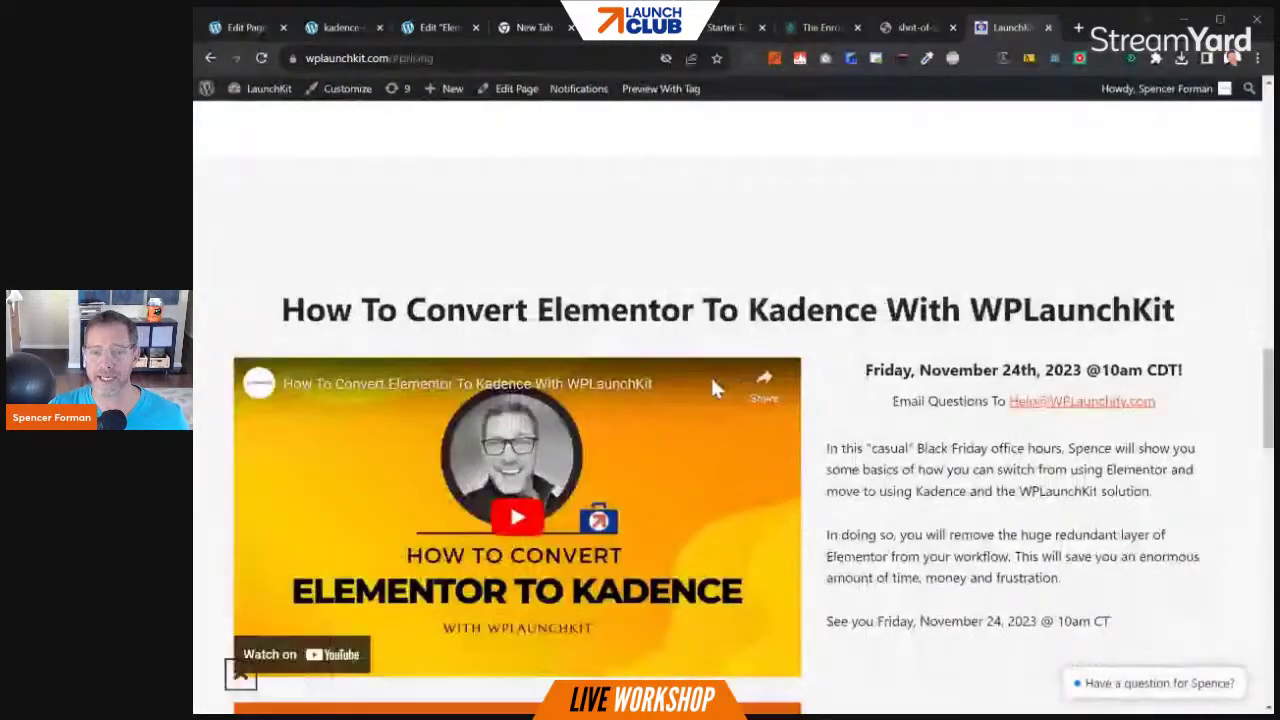
{"action": "scroll", "coordinate": [712, 388], "scroll_direction": "down", "scroll_amount": 1}
{"action": "scroll", "coordinate": [730, 388], "scroll_direction": "down", "scroll_amount": 1}
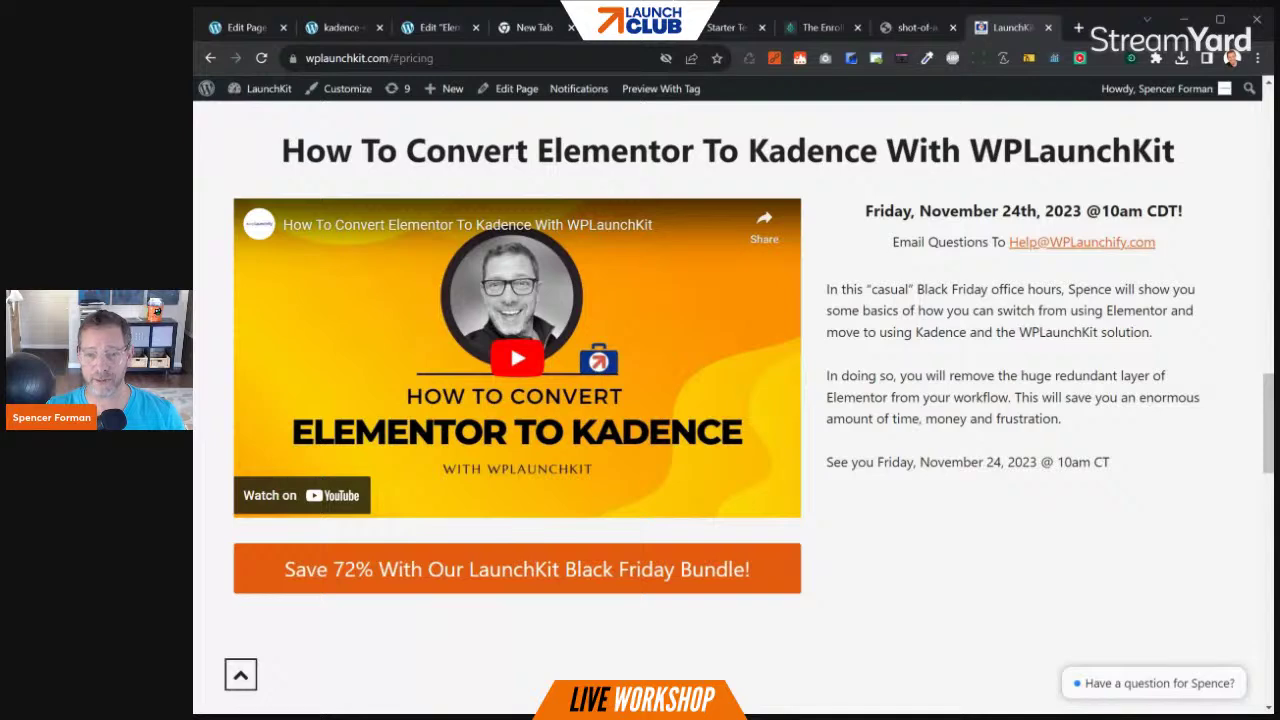
{"action": "left_click", "coordinate": [616, 580]}
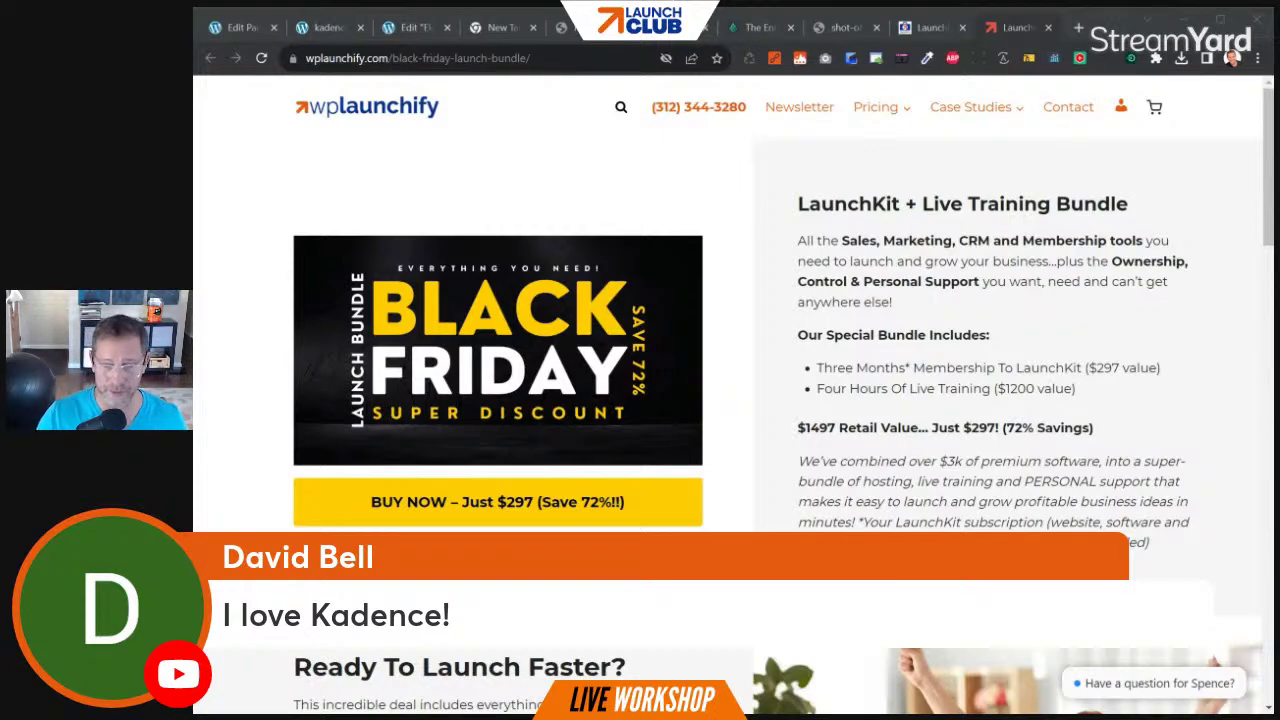
Review the Black Friday bundle page's coaching program, highlighting the topic lists of Sessions One to Four
{"action": "scroll", "coordinate": [660, 300], "scroll_direction": "down", "scroll_amount": 8}
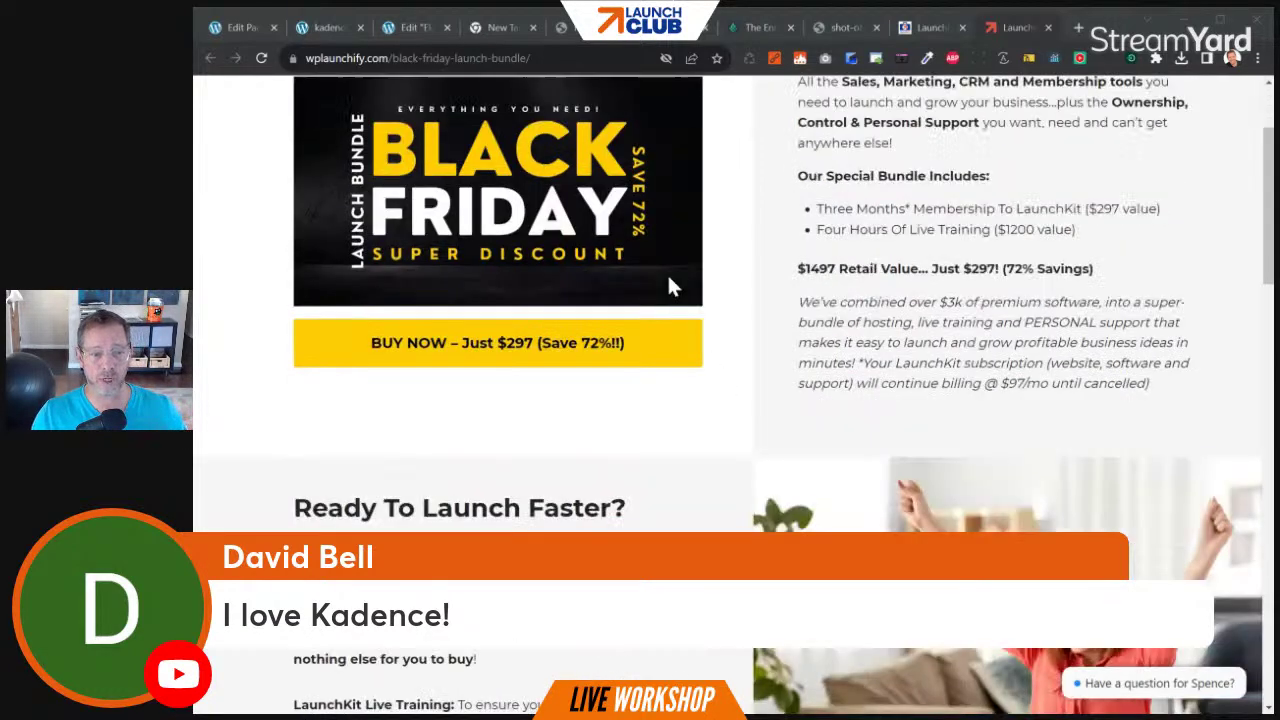
{"action": "scroll", "coordinate": [673, 288], "scroll_direction": "down", "scroll_amount": 3}
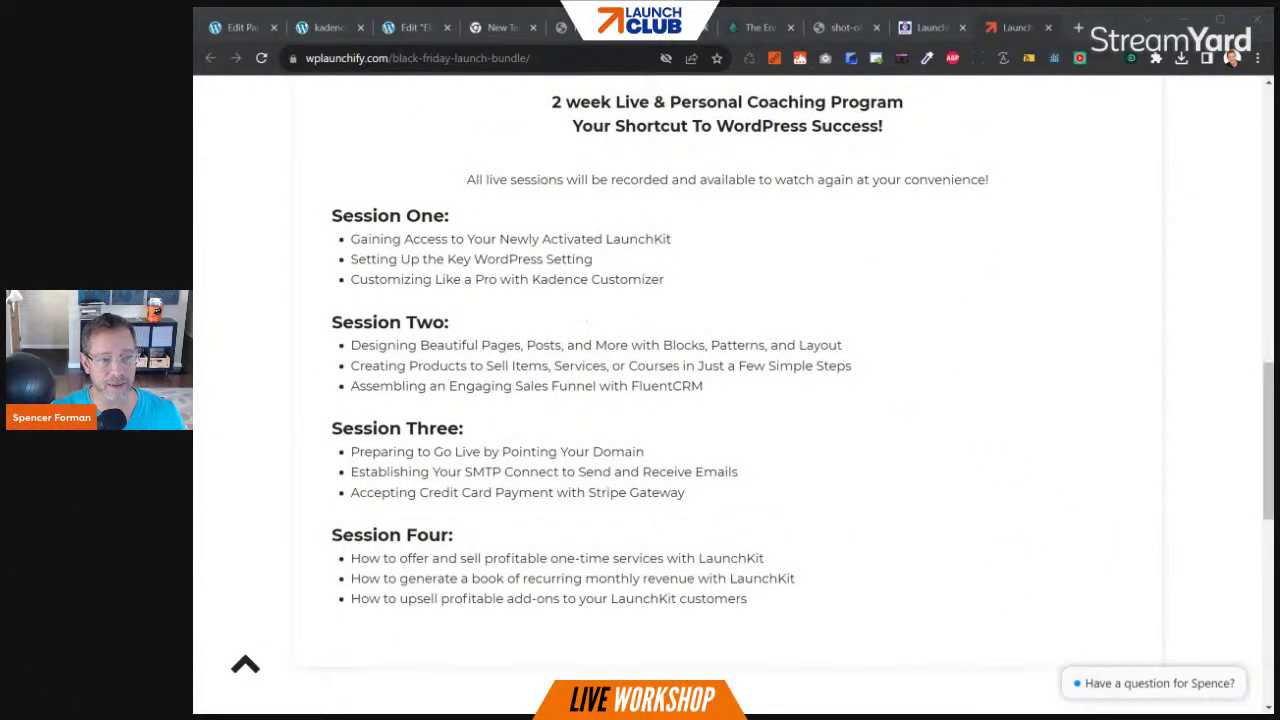
{"action": "left_click_drag", "start_coordinate": [348, 238], "coordinate": [784, 398]}
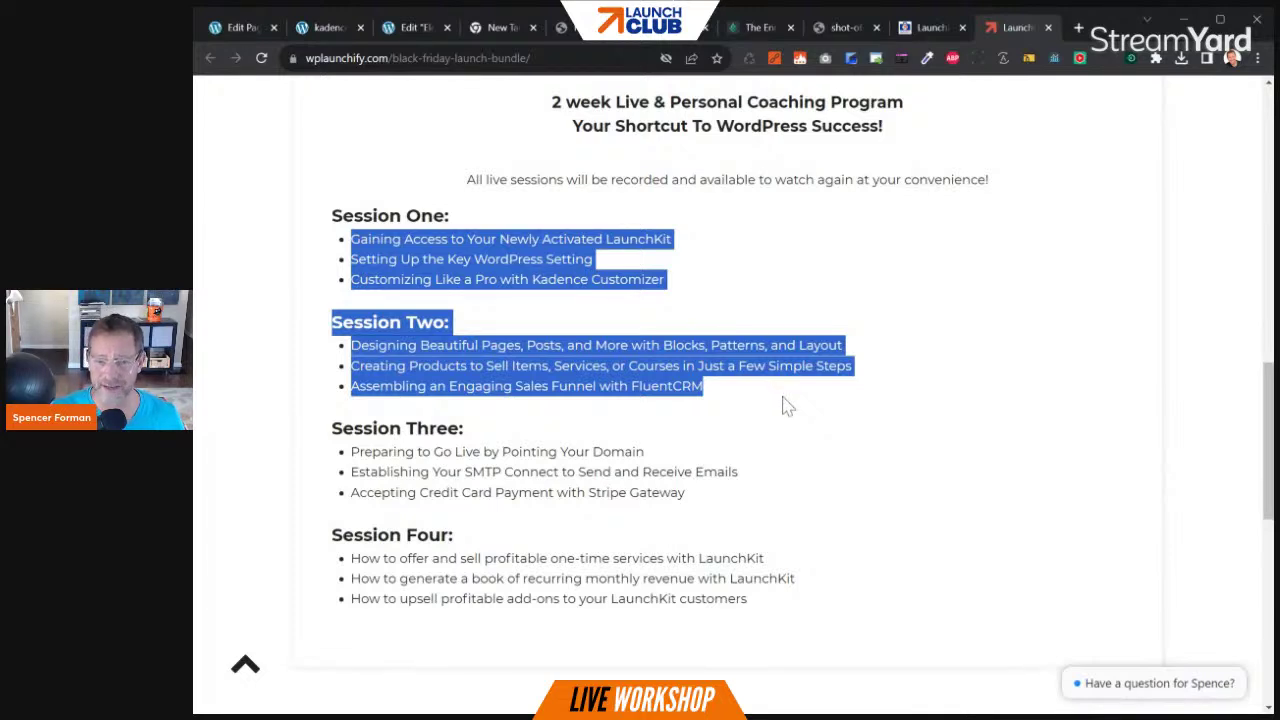
{"action": "left_click", "coordinate": [787, 405]}
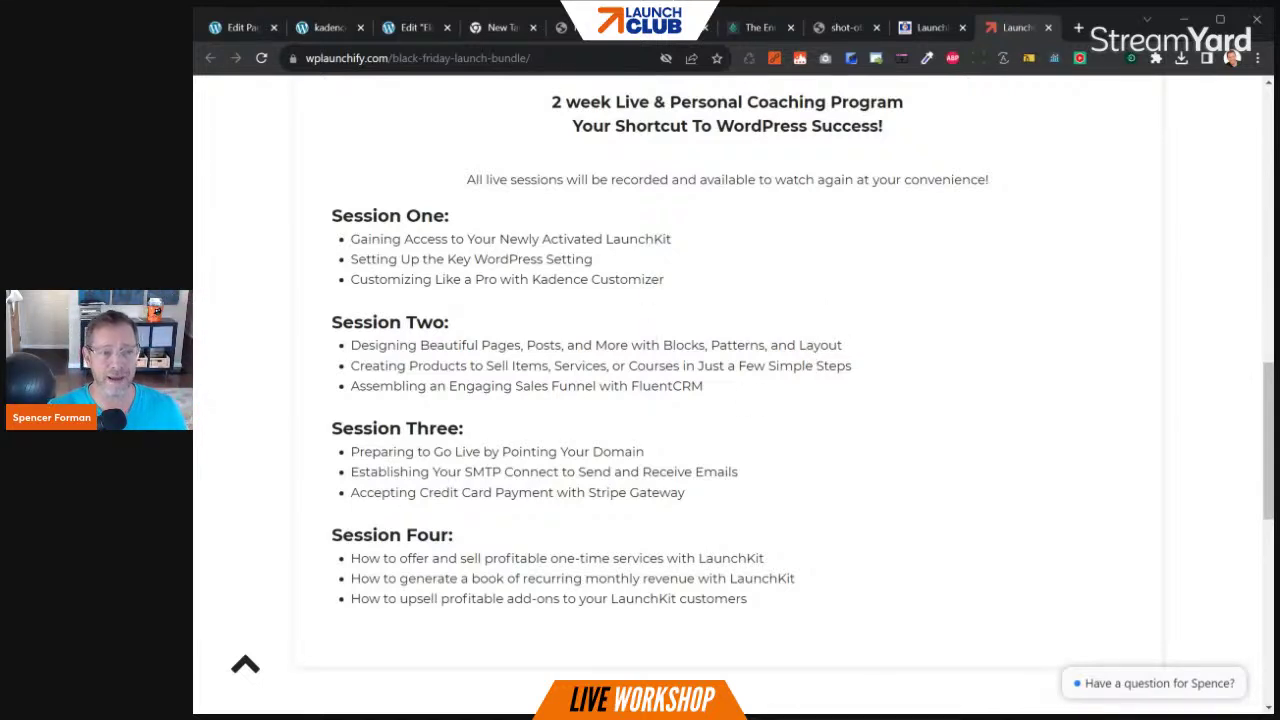
{"action": "left_click_drag", "start_coordinate": [630, 239], "coordinate": [788, 497]}
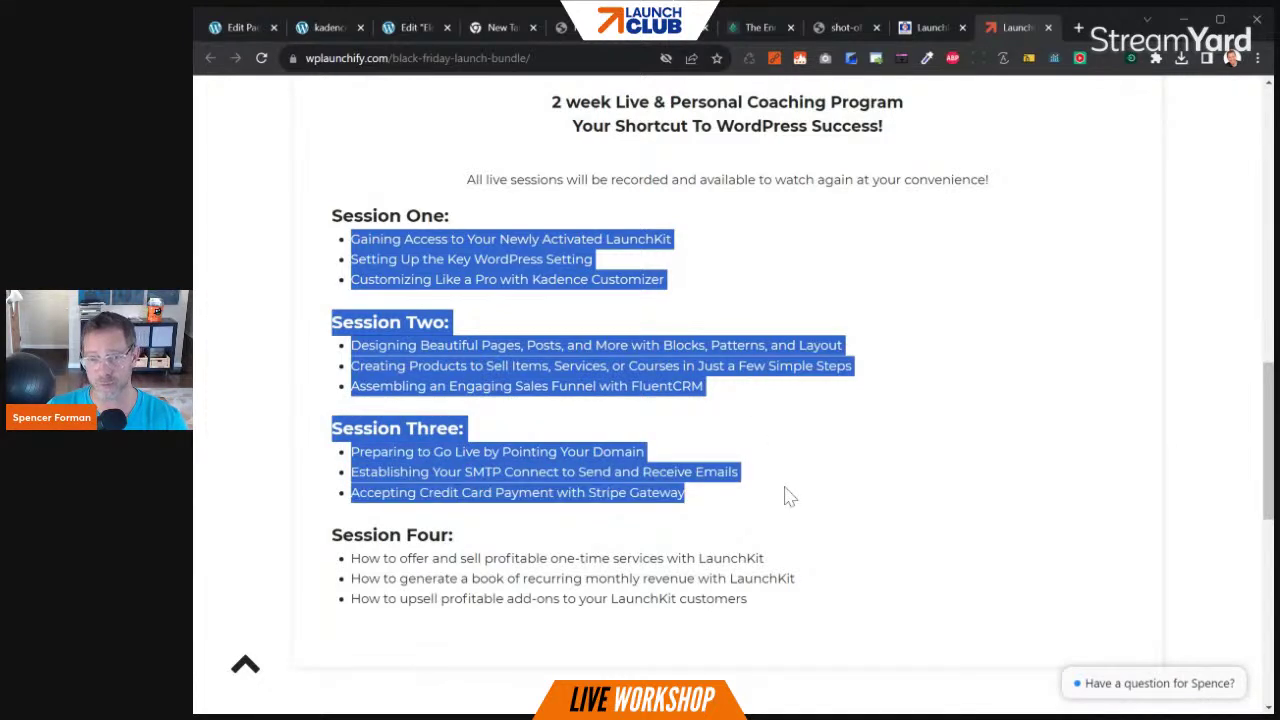
{"action": "left_click", "coordinate": [786, 490]}
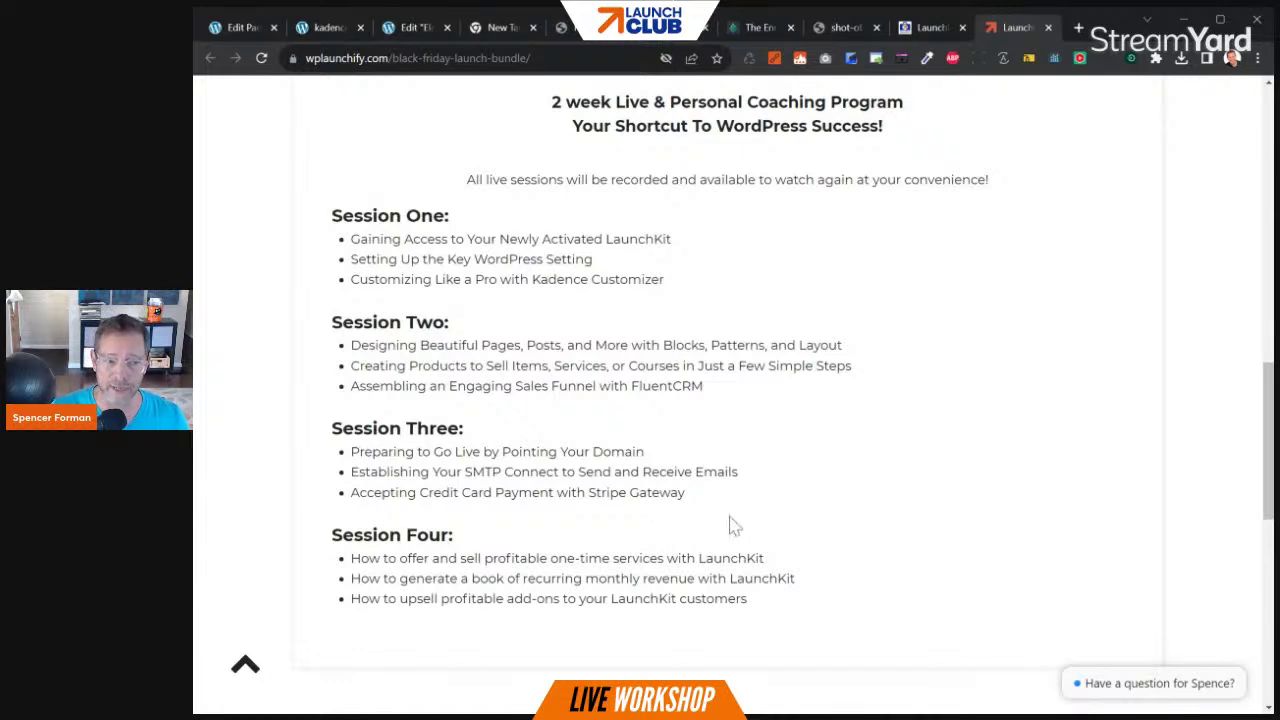
{"action": "left_click_drag", "start_coordinate": [740, 550], "coordinate": [786, 610]}
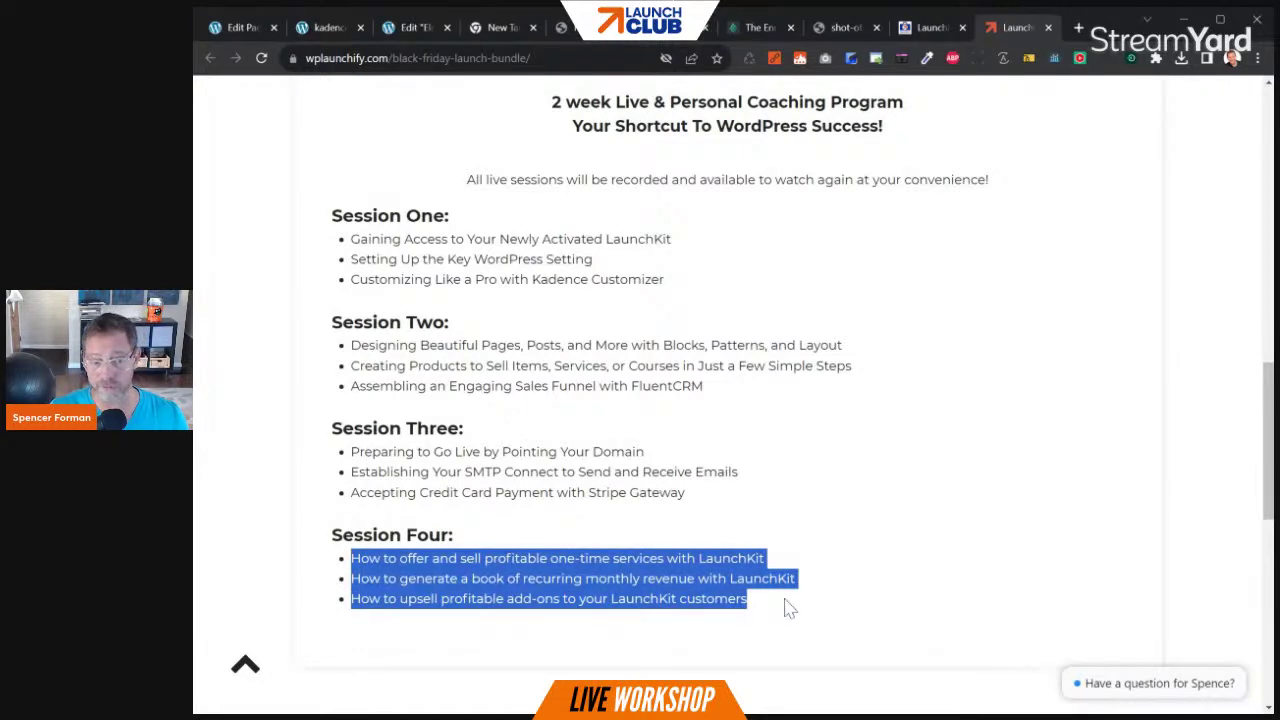
{"action": "left_click", "coordinate": [789, 607]}
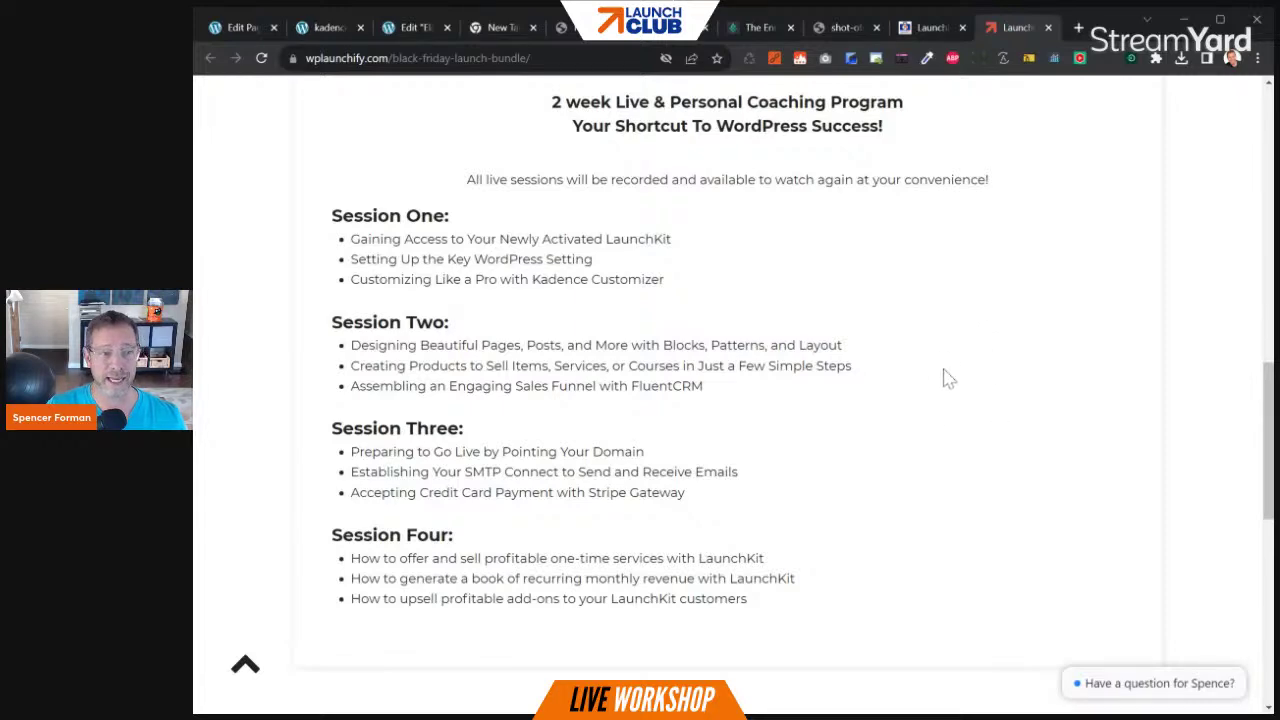
Browse the Happy Customers testimonials at the end of the bundle page, advancing the carousel three times
{"action": "scroll", "coordinate": [960, 350], "scroll_direction": "down", "scroll_amount": 1}
{"action": "scroll", "coordinate": [984, 312], "scroll_direction": "down", "scroll_amount": 5}
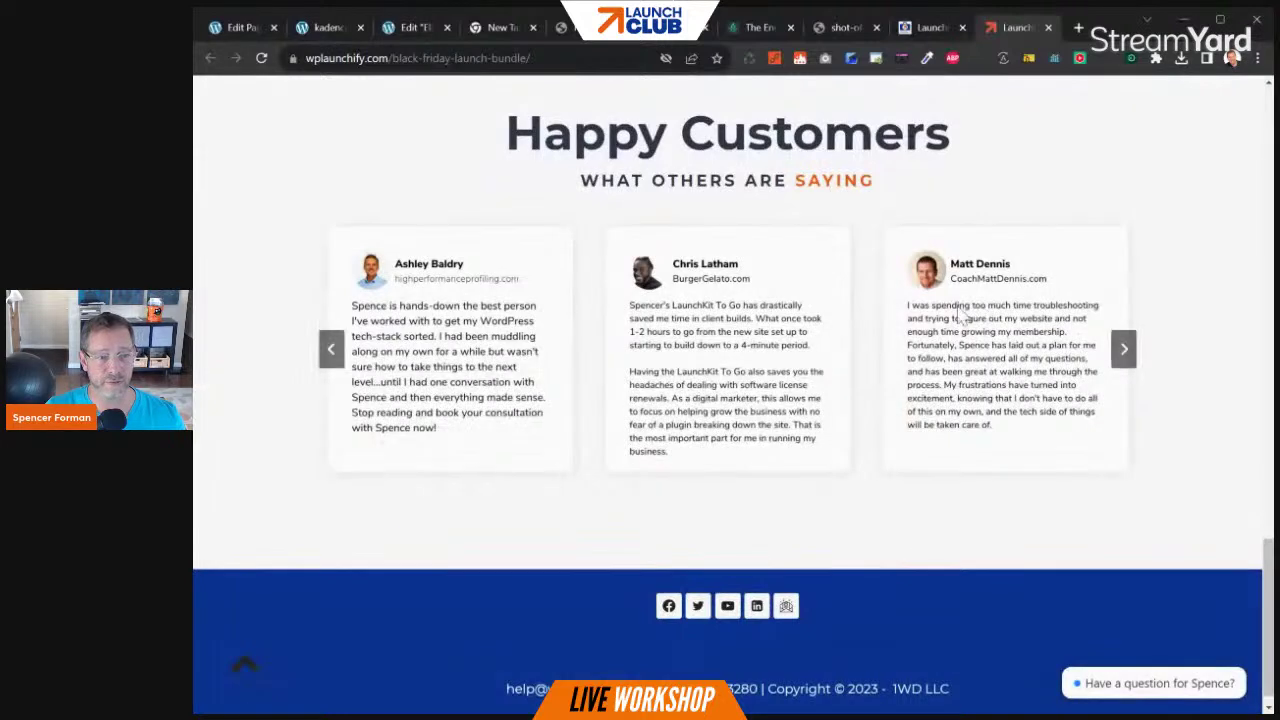
{"action": "left_click", "coordinate": [1123, 355]}
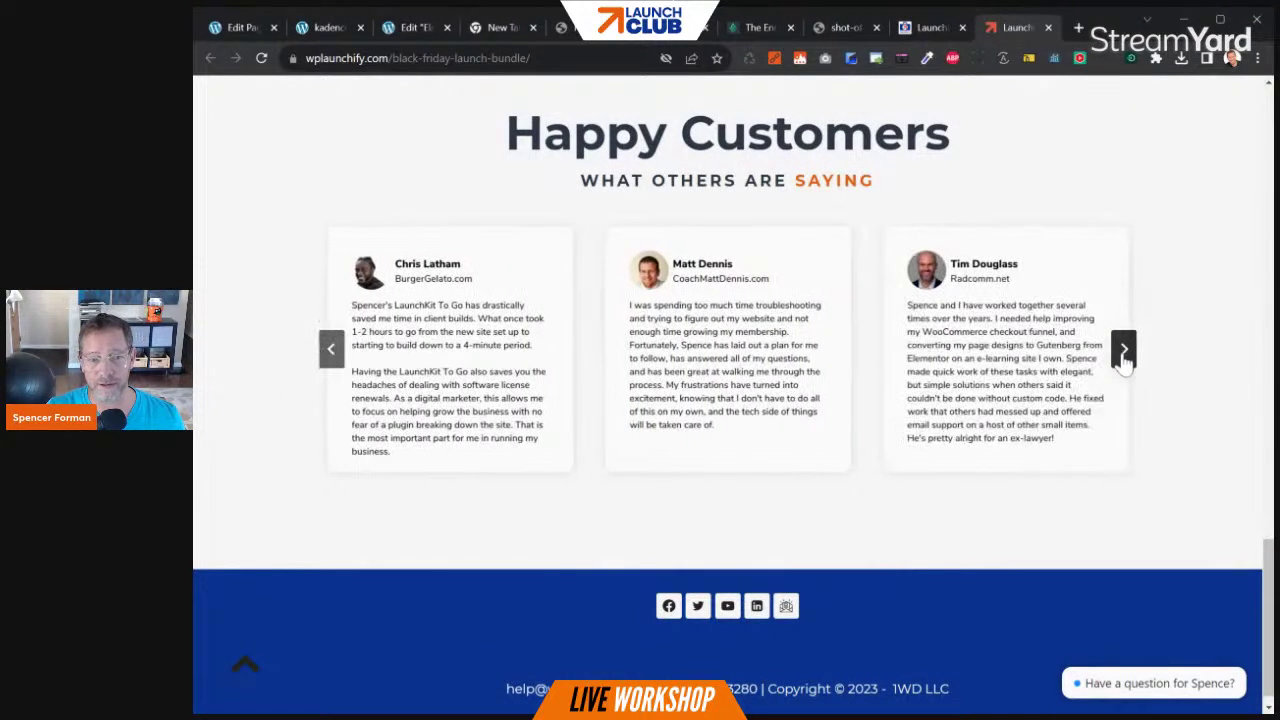
{"action": "left_click", "coordinate": [1123, 355]}
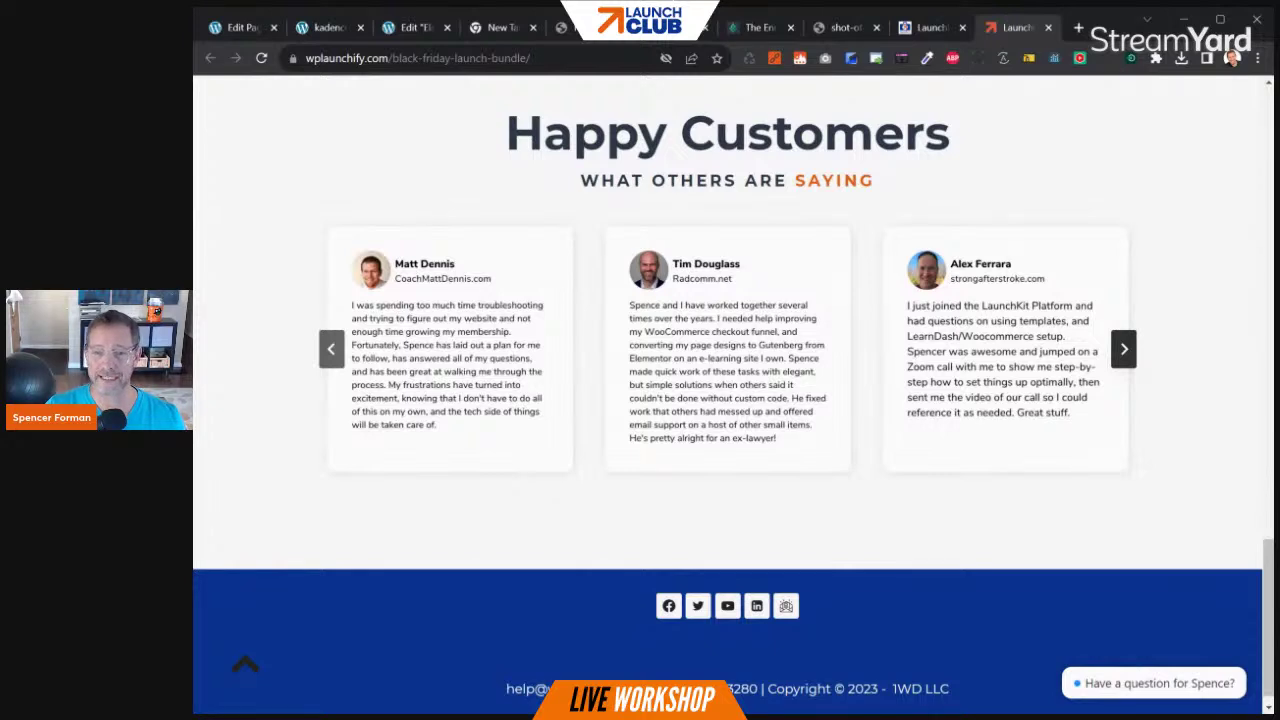
{"action": "left_click", "coordinate": [1123, 360]}
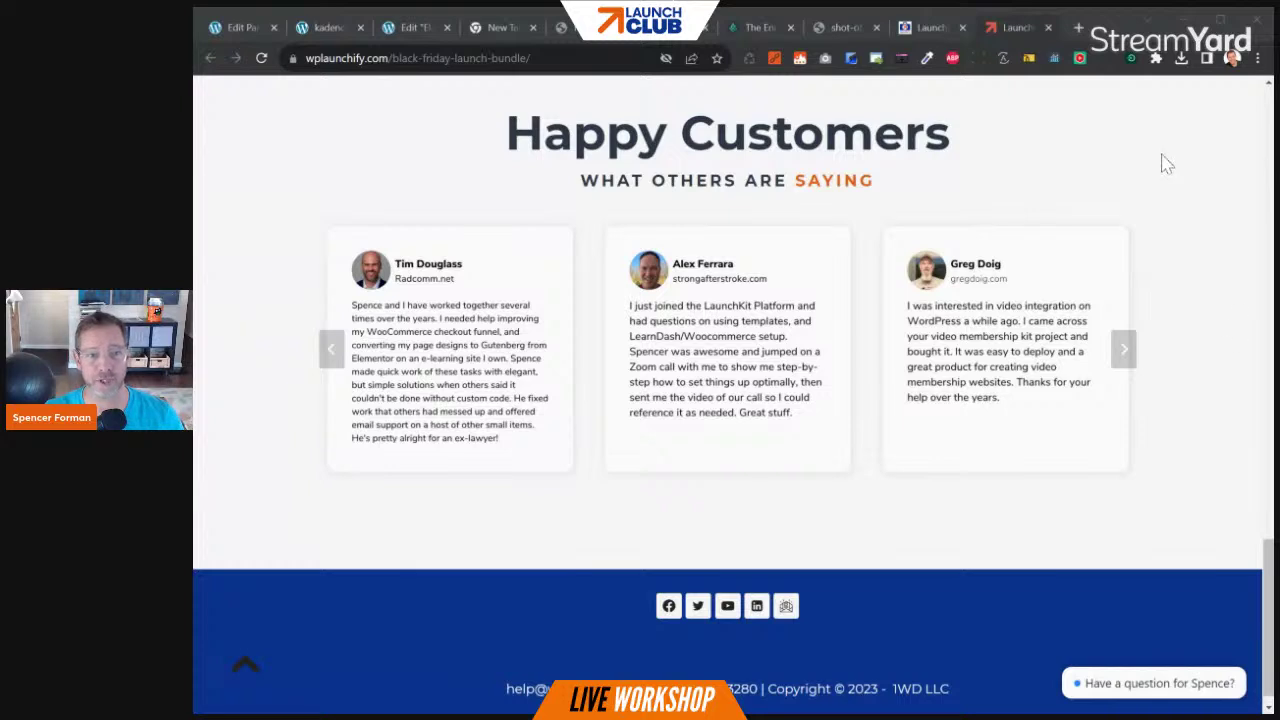
Open wplaunchkit.com/documentation in a new browser tab
{"action": "left_click", "coordinate": [1078, 28]}
{"action": "type", "text": "w"}
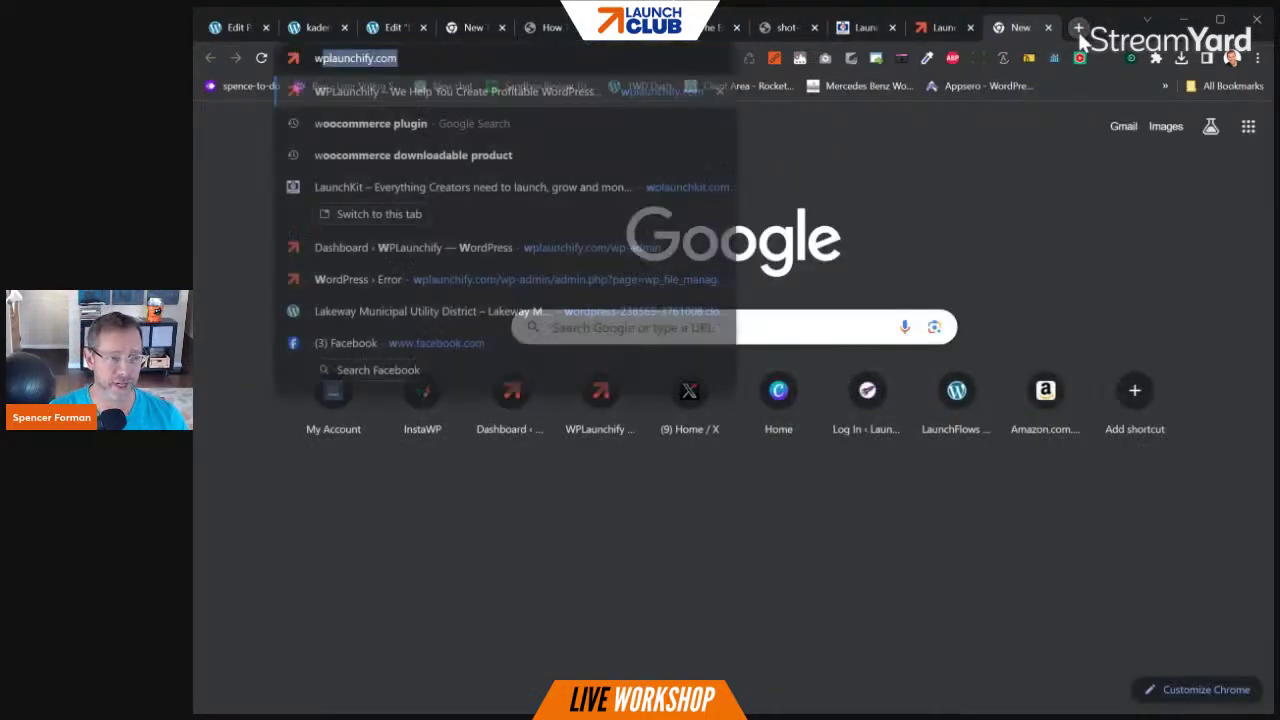
{"action": "type", "text": "plaunch"}
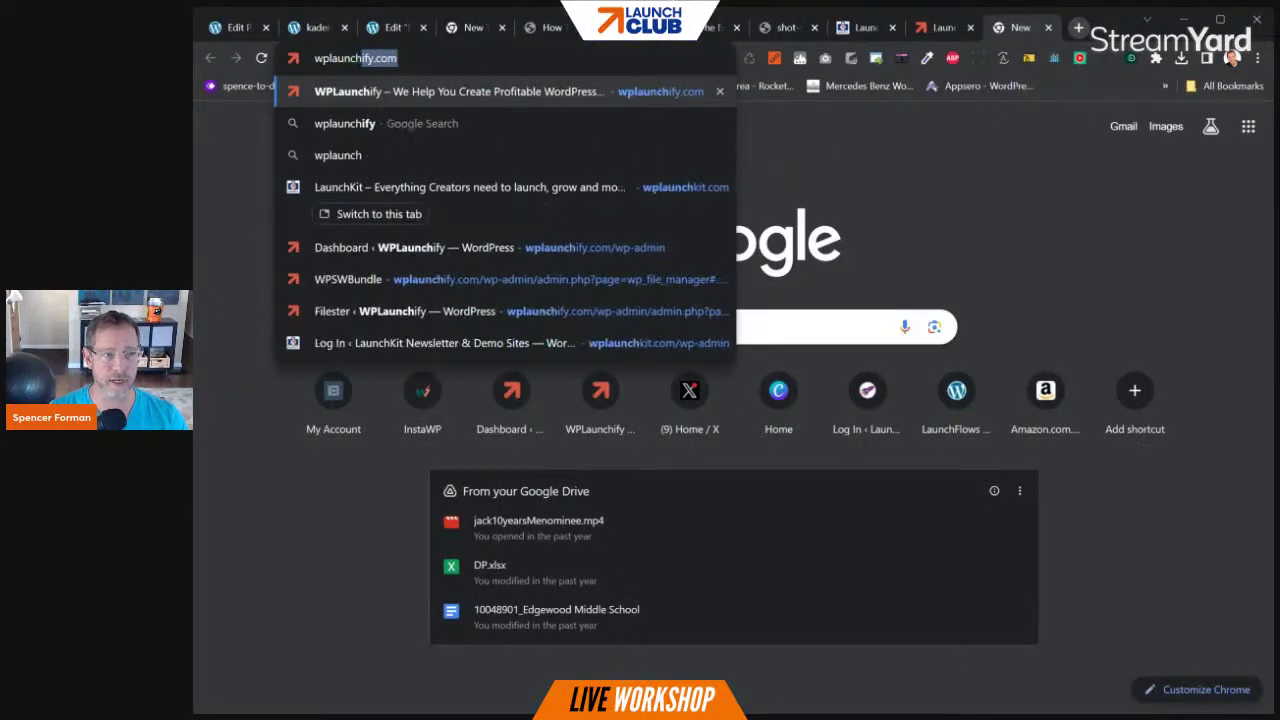
{"action": "type", "text": "kit.com/do"}
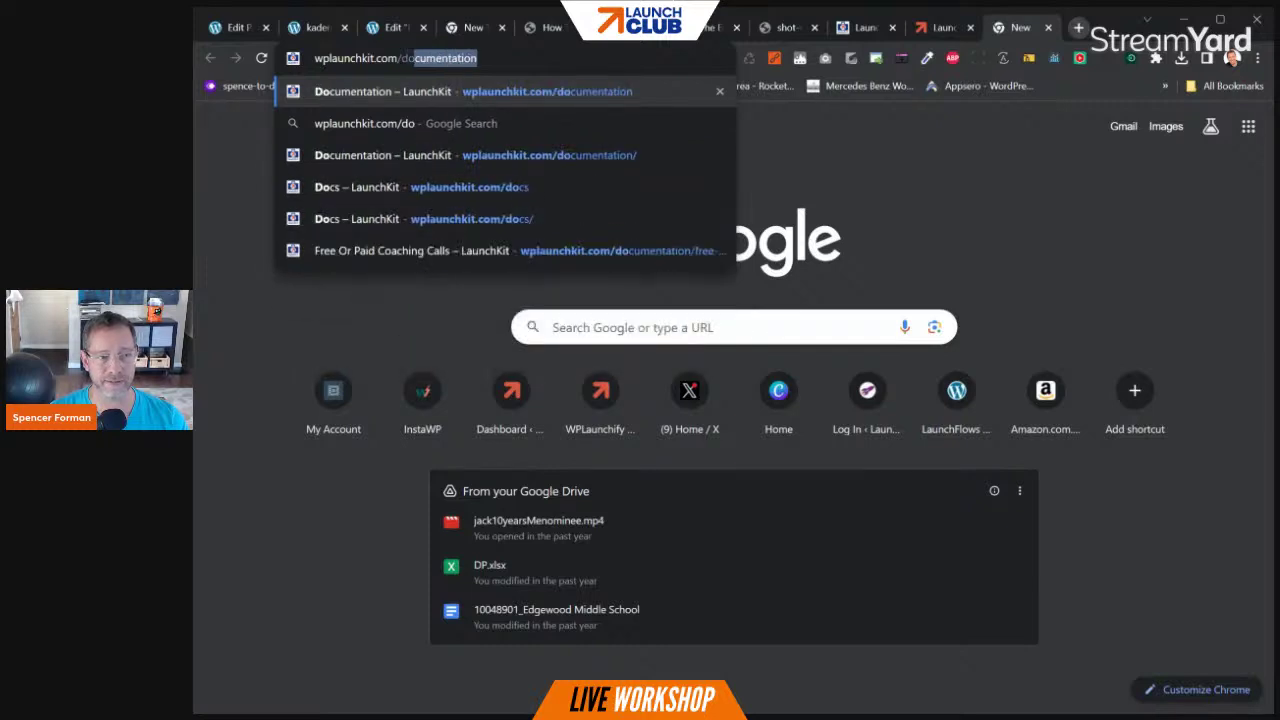
{"action": "key", "text": "Return"}
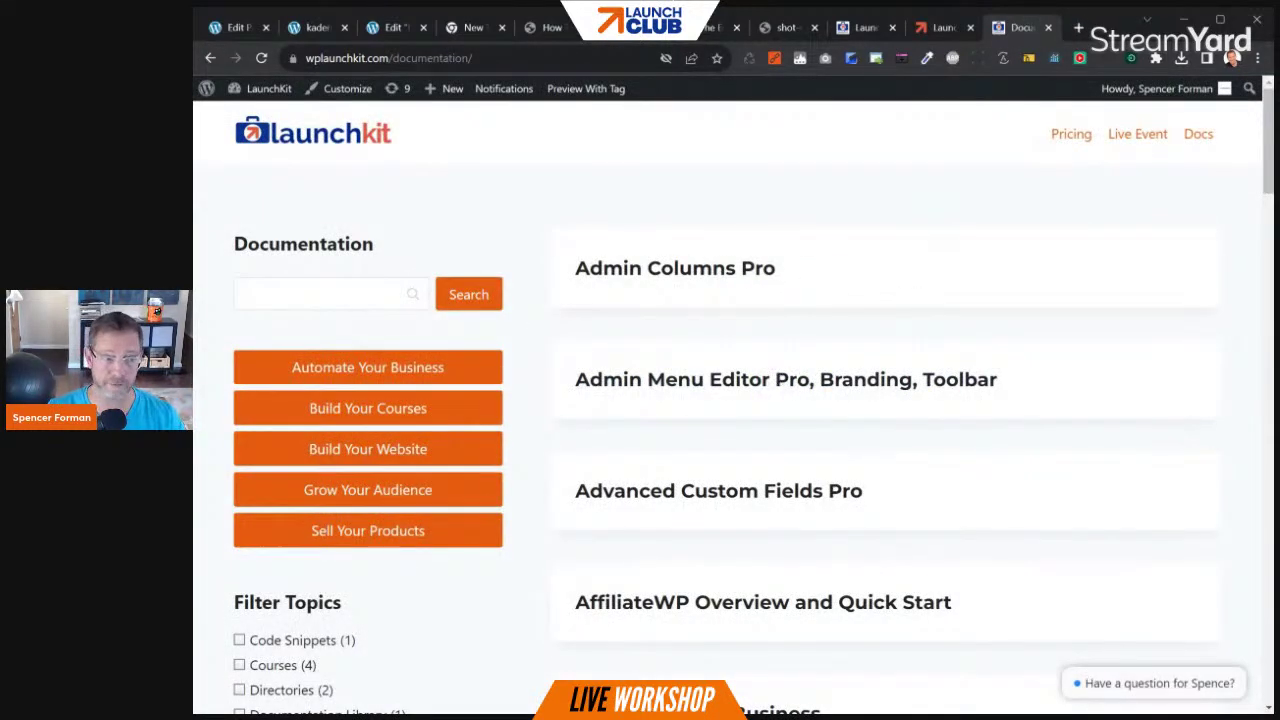
Search the LaunchKit documentation for "fluentcrm"
{"action": "left_click", "coordinate": [330, 294]}
{"action": "type", "text": "fluent"}
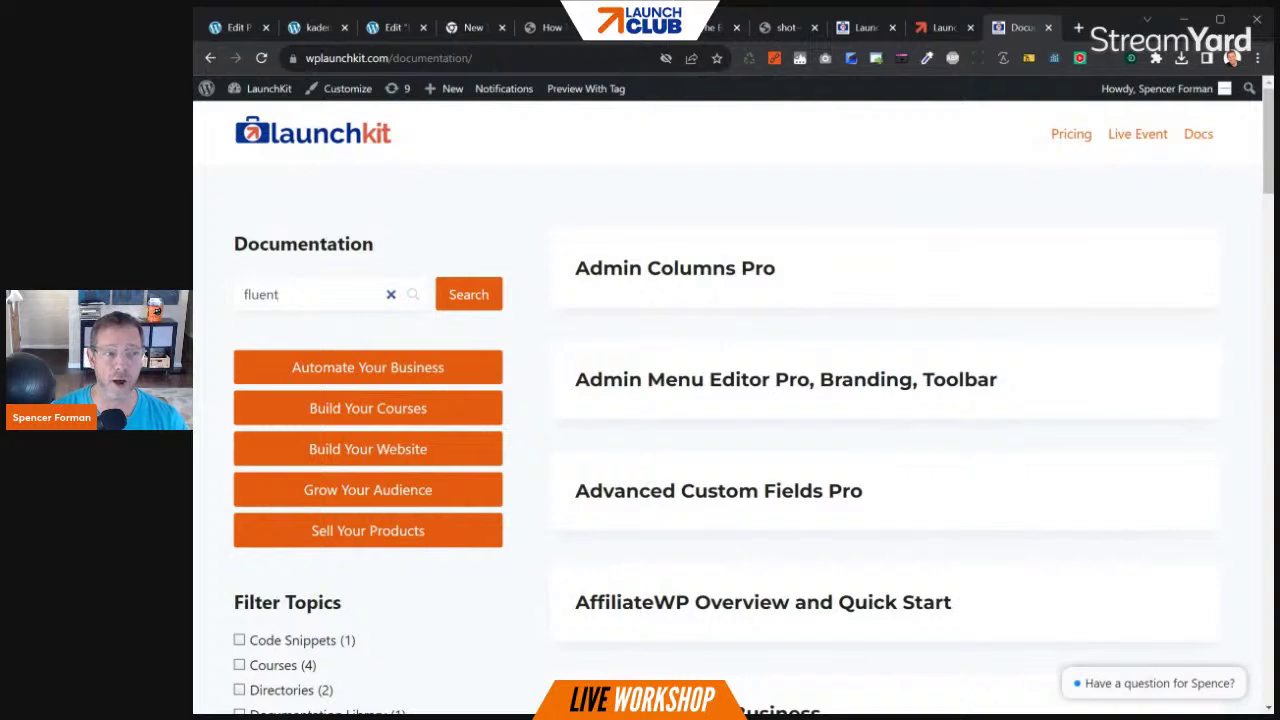
{"action": "type", "text": "crm"}
{"action": "key", "text": "Return"}
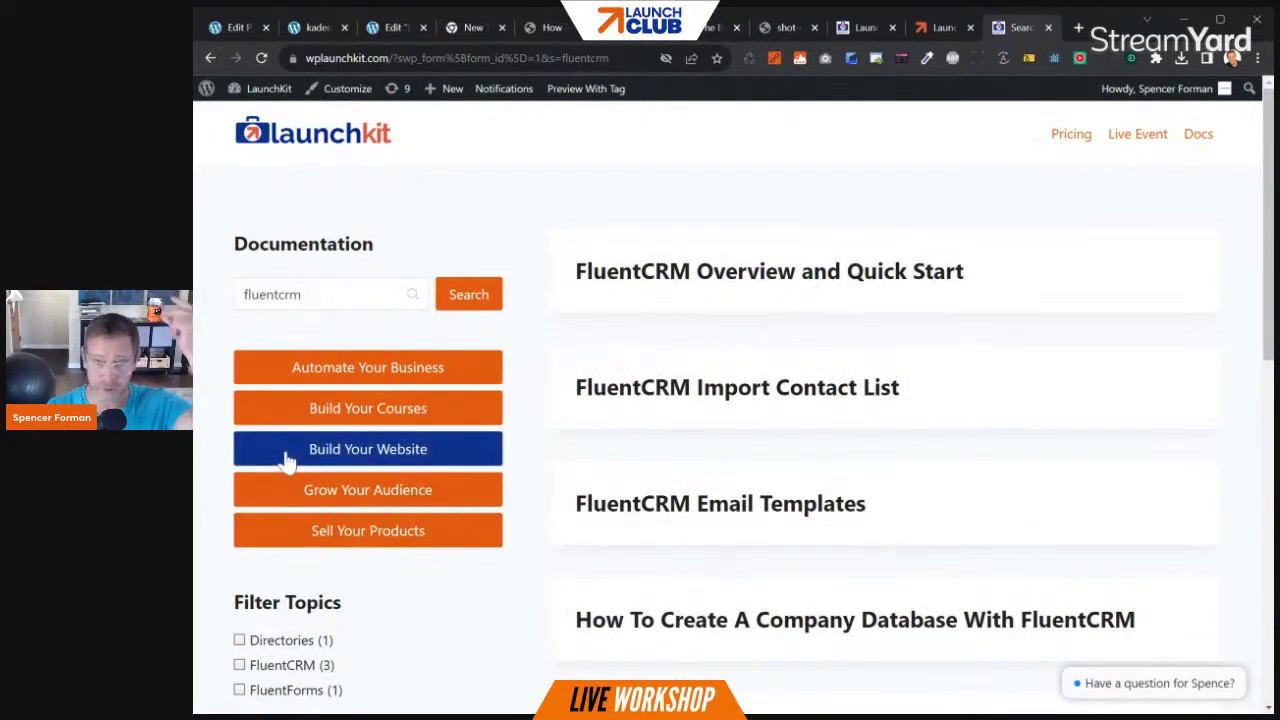
Open the FluentCRM Overview and Quick Start article and skim its contents
{"action": "left_click", "coordinate": [668, 279]}
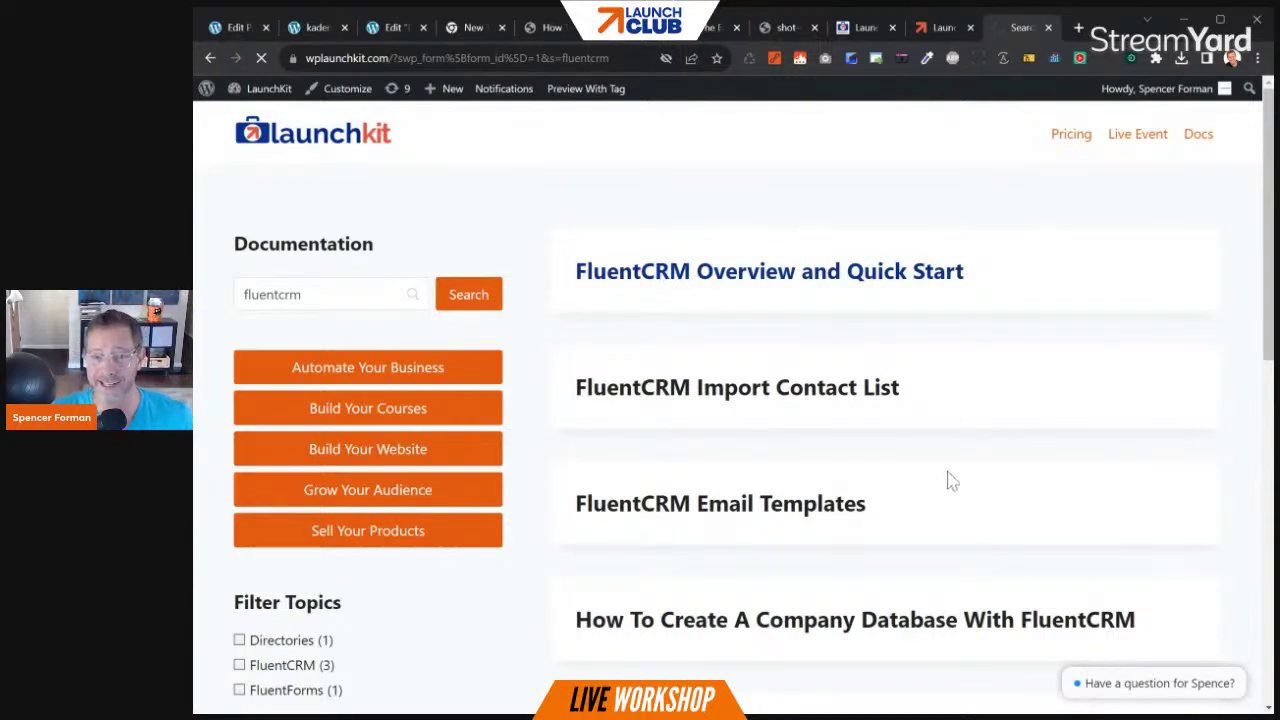
{"action": "scroll", "coordinate": [910, 420], "scroll_direction": "down", "scroll_amount": 5}
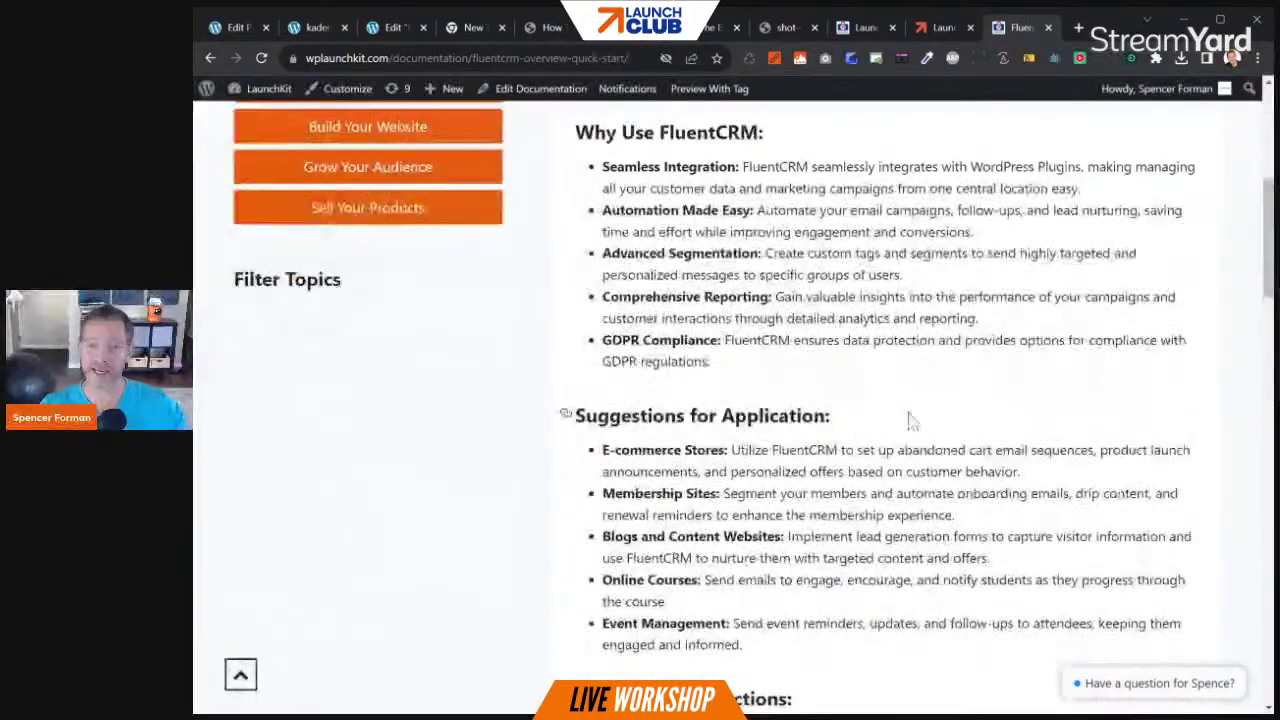
{"action": "scroll", "coordinate": [910, 420], "scroll_direction": "down", "scroll_amount": 5}
{"action": "scroll", "coordinate": [988, 520], "scroll_direction": "up", "scroll_amount": 10}
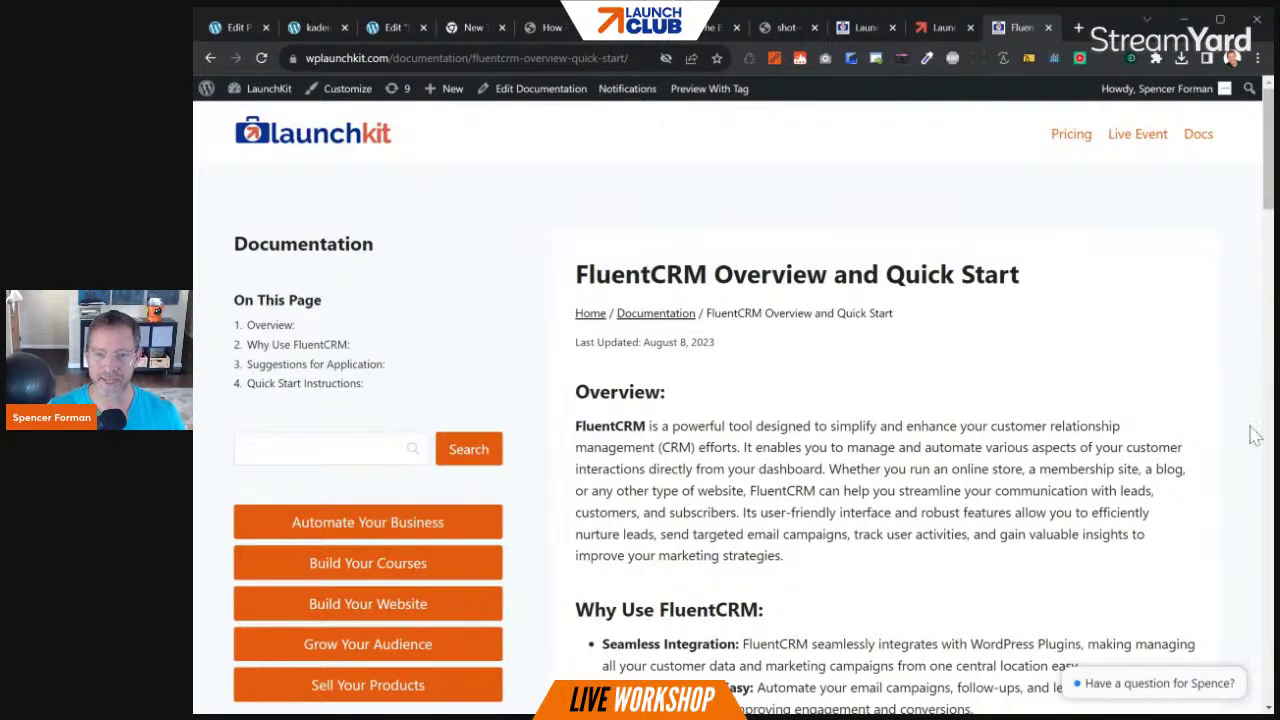
Load wplaunchify.com in the current tab and bring up the LaunchKit plan and its add-ons in the pricing section
{"action": "left_click", "coordinate": [617, 58]}
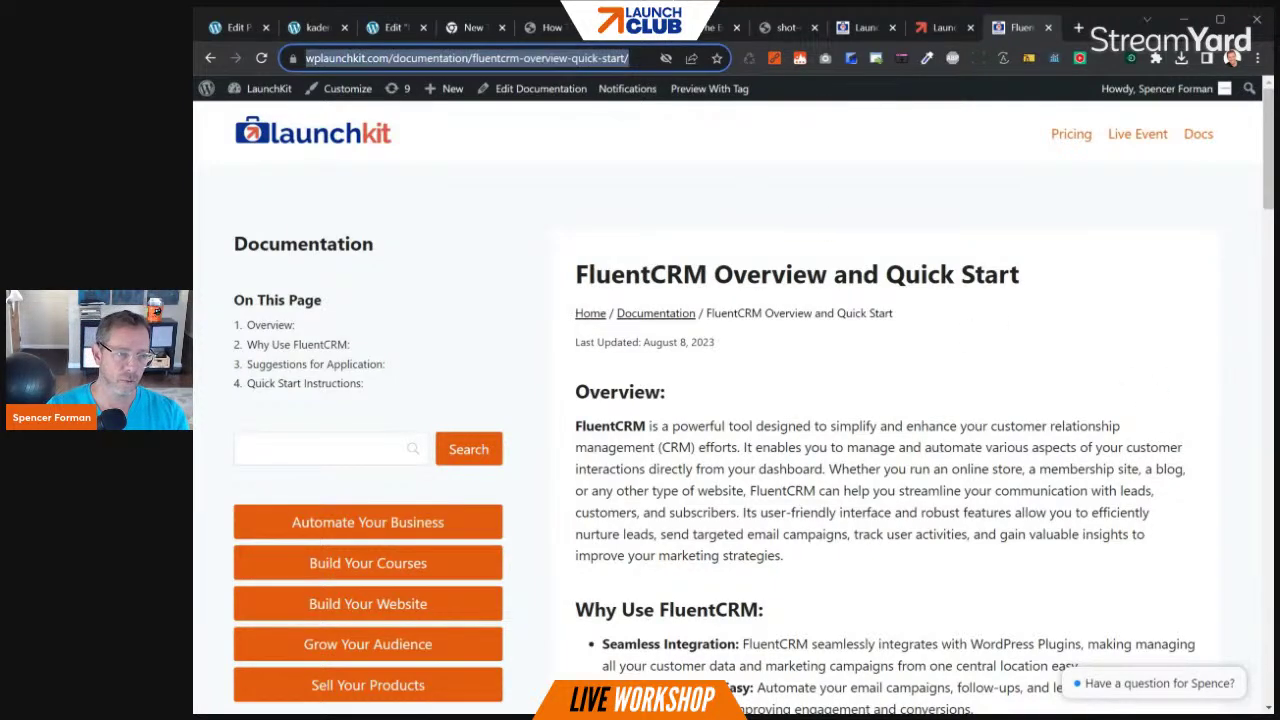
{"action": "type", "text": "wplaunchify.com"}
{"action": "key", "text": "Return"}
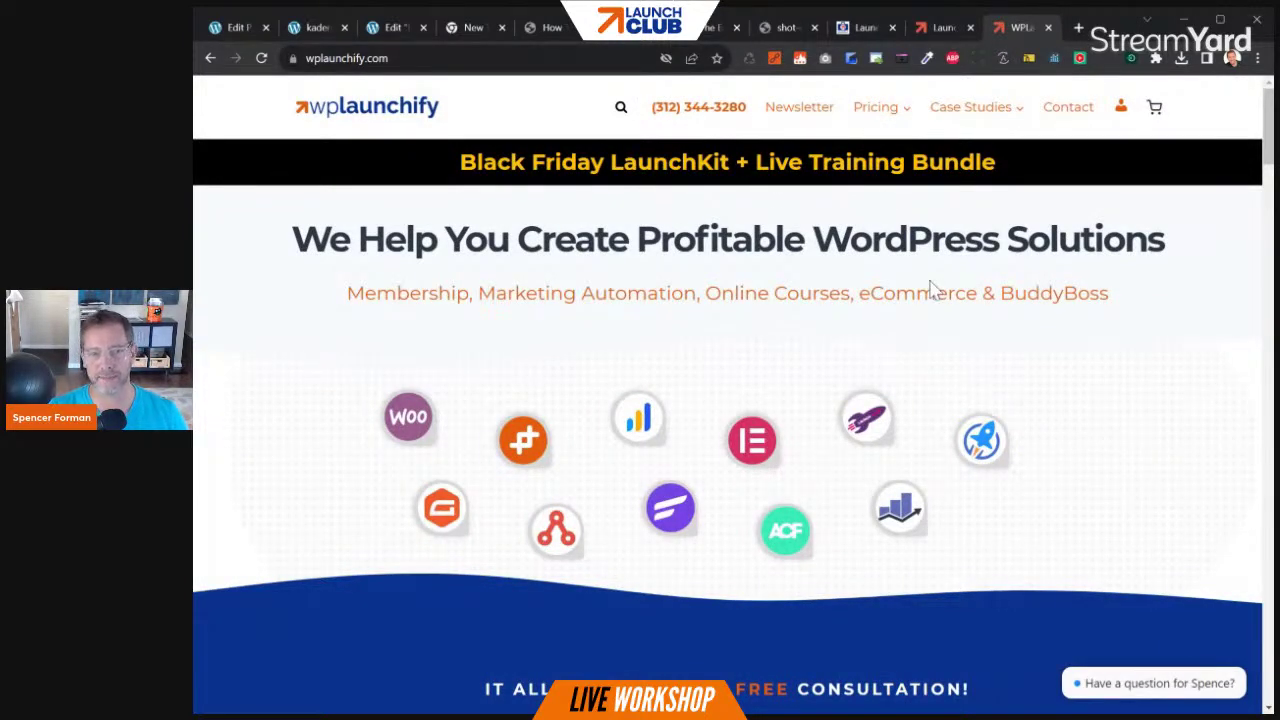
{"action": "left_click", "coordinate": [876, 110]}
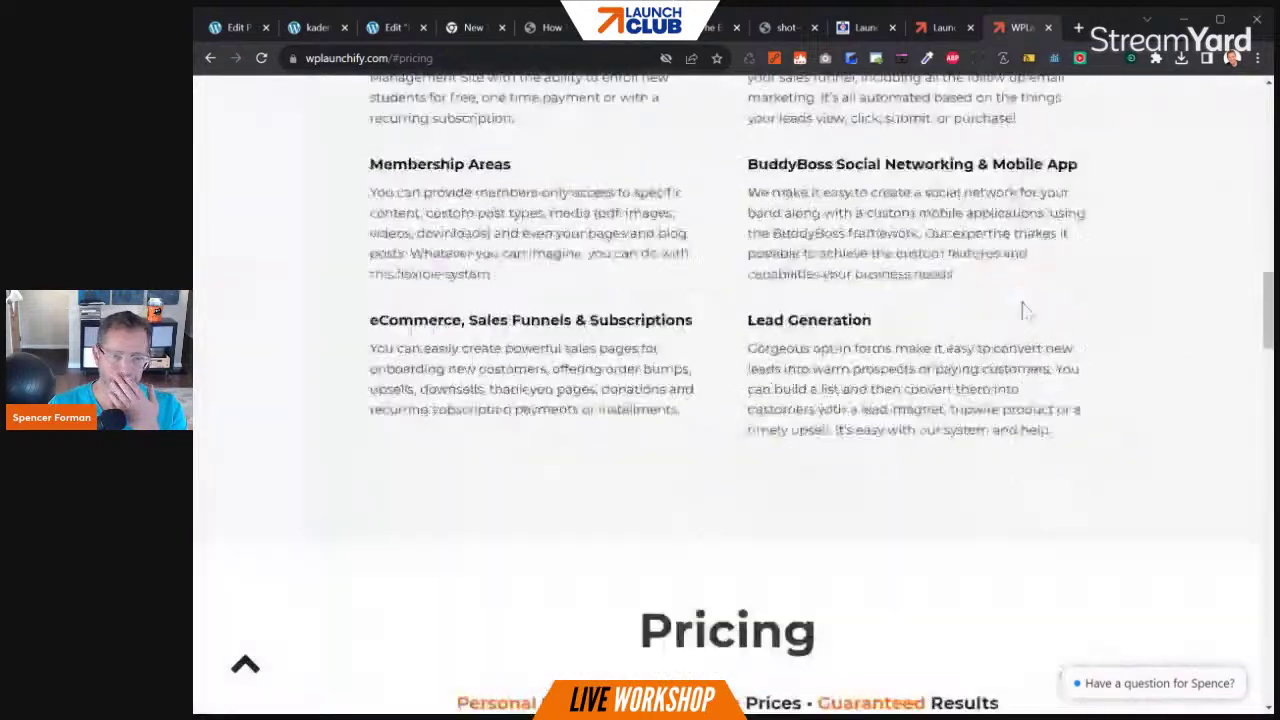
{"action": "scroll", "coordinate": [1118, 488], "scroll_direction": "down", "scroll_amount": 1}
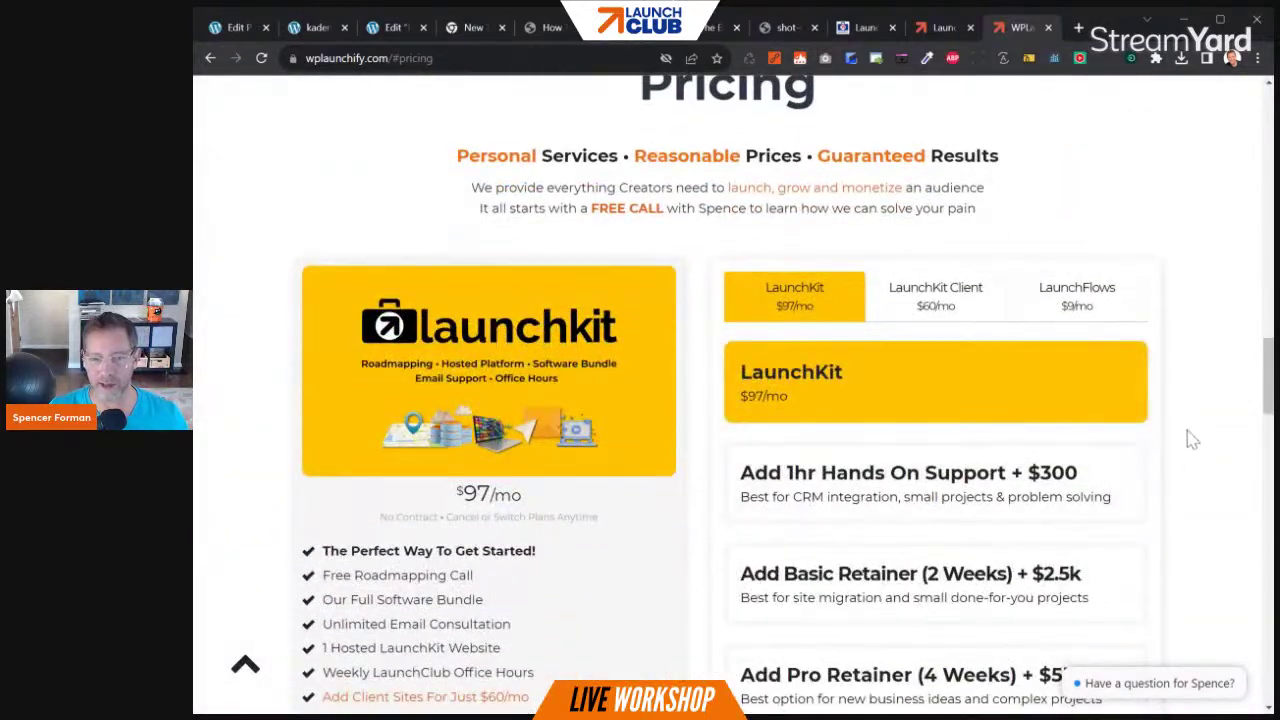
{"action": "left_click_drag", "start_coordinate": [1268, 395], "coordinate": [1268, 408]}
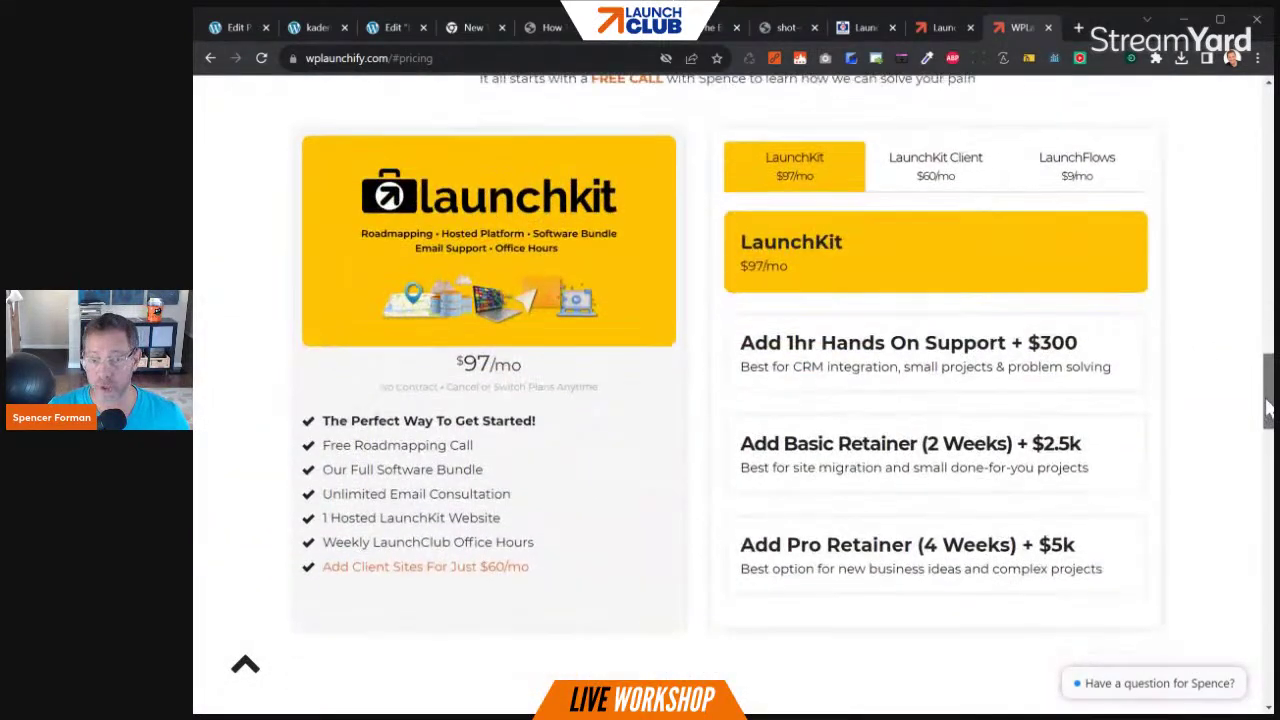